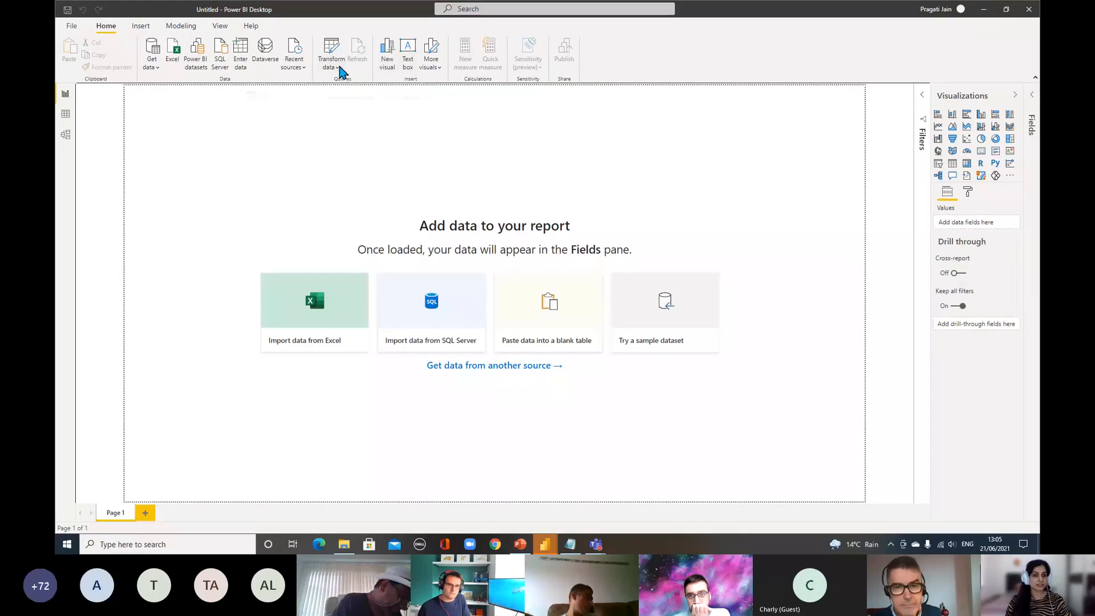
Open the full list of data sources and browse all connectors, including the Azure category.
left_click(158, 68)
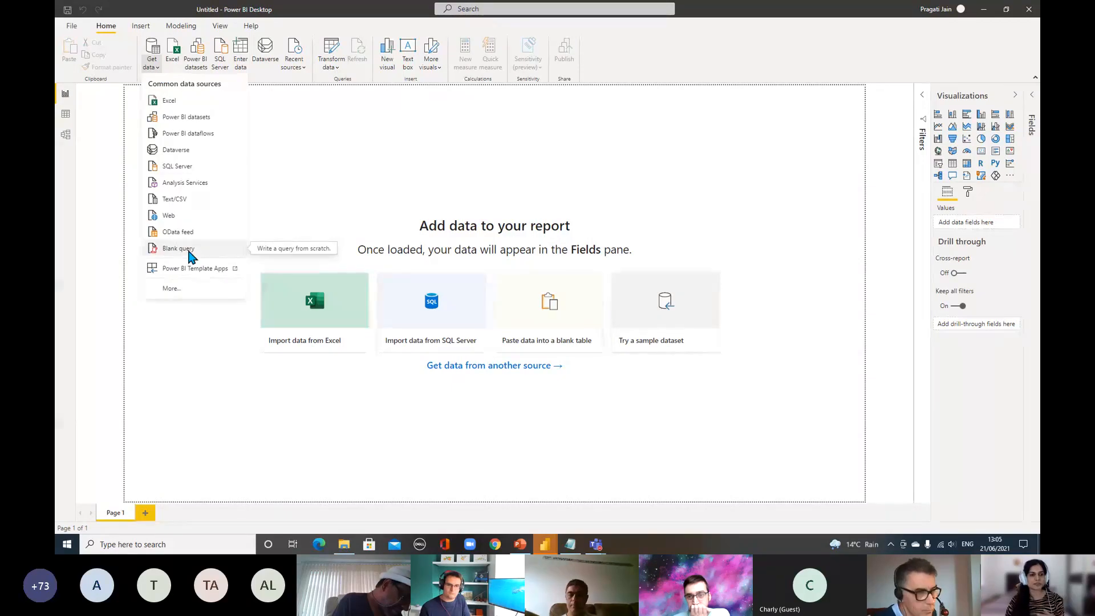
left_click(183, 287)
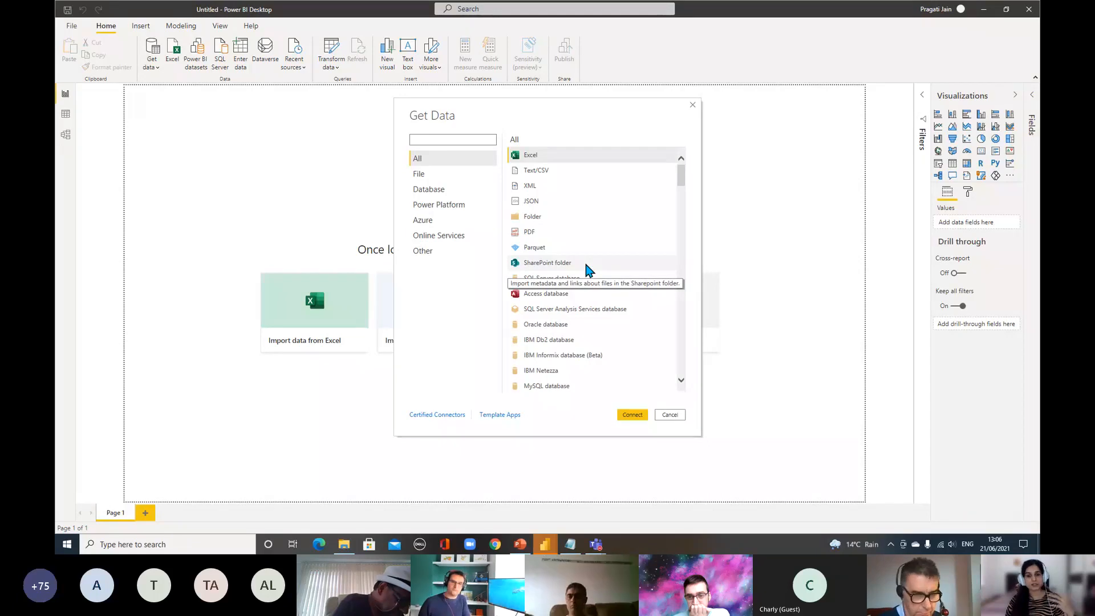
scroll(588, 268, "down", 2)
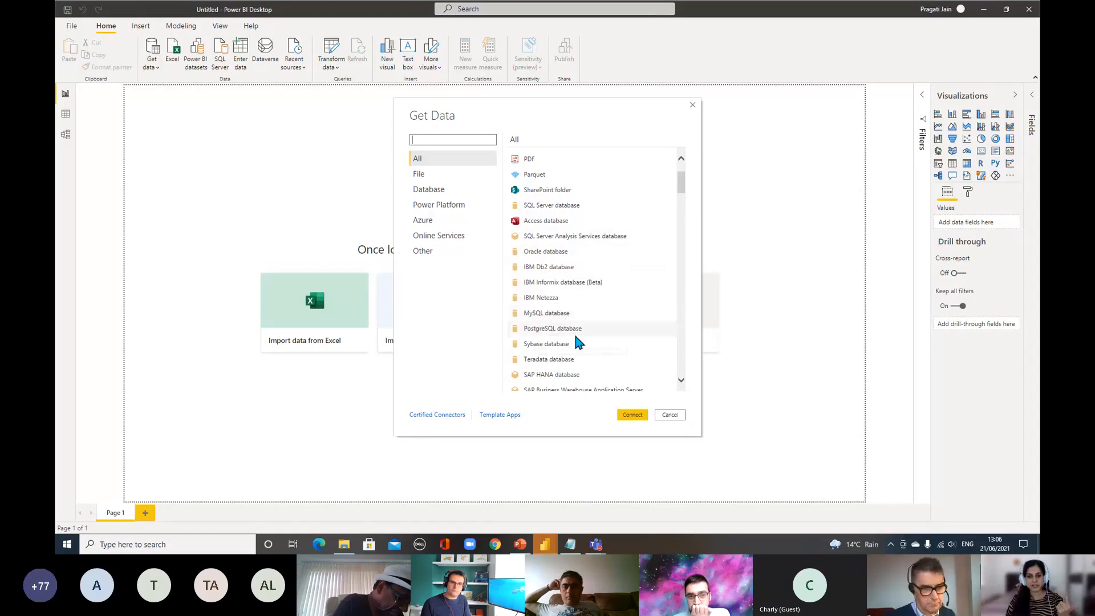
scroll(576, 339, "down", 1)
scroll(576, 340, "down", 1)
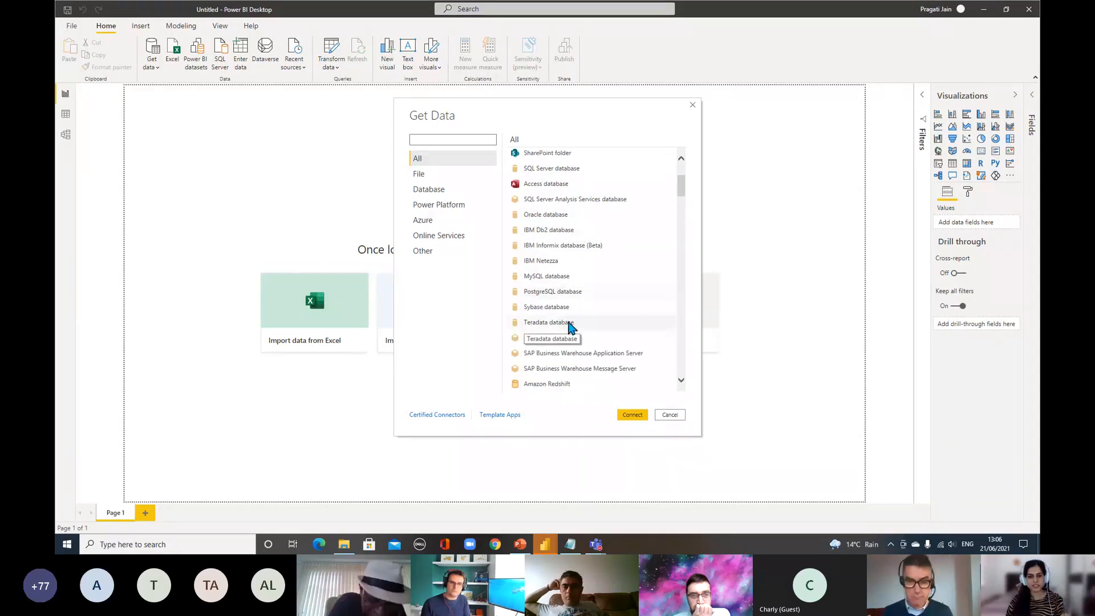
left_click(432, 224)
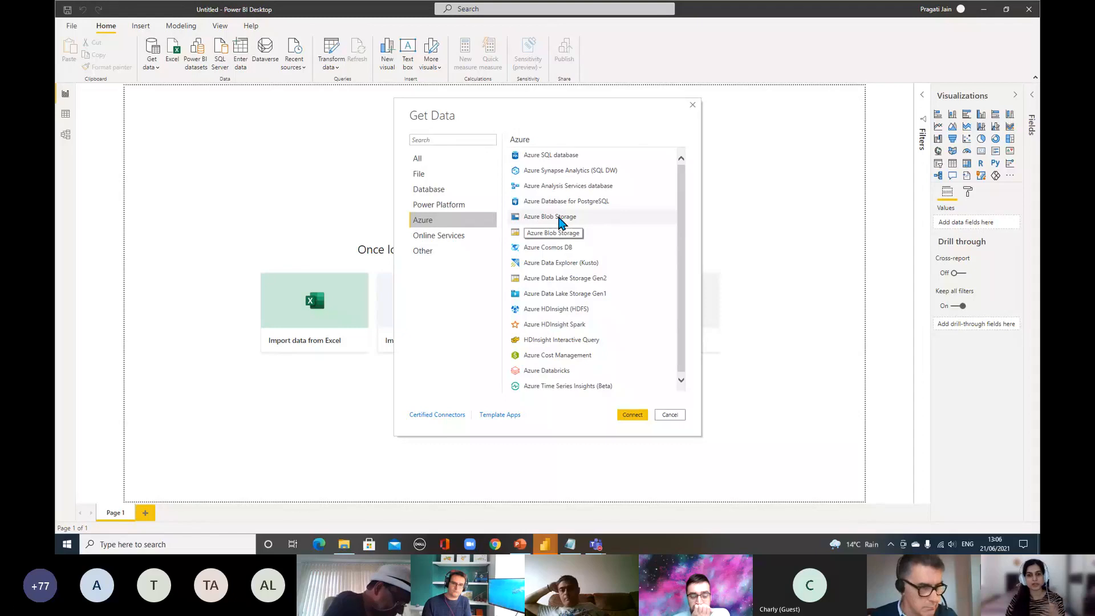
left_click(435, 163)
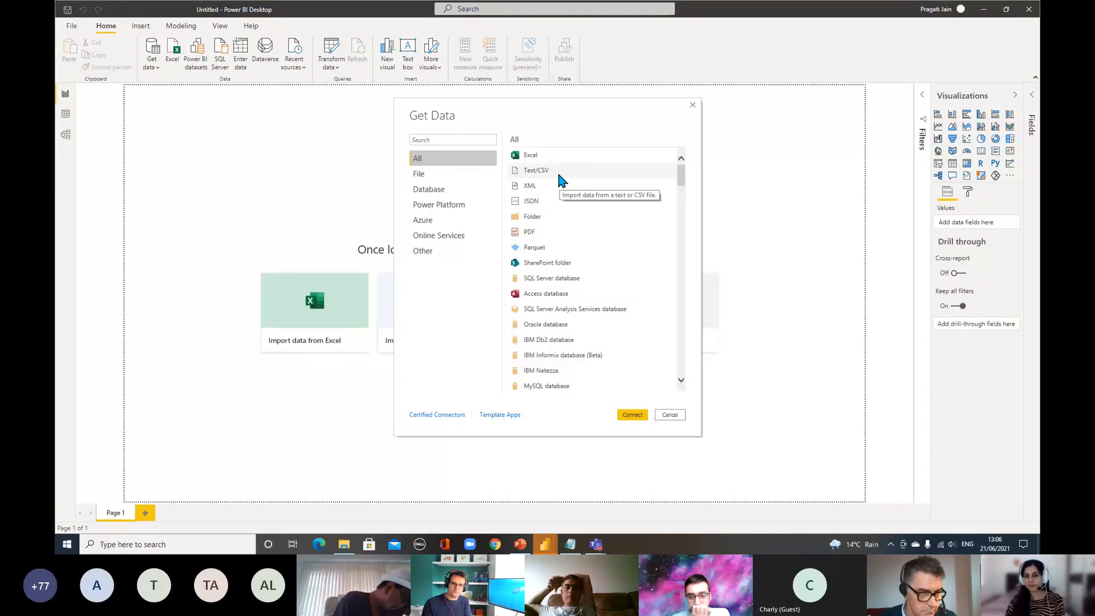
Connect to the travel_insurance file in the BizzAppSummit folder using the Text/CSV connector.
left_click(558, 176)
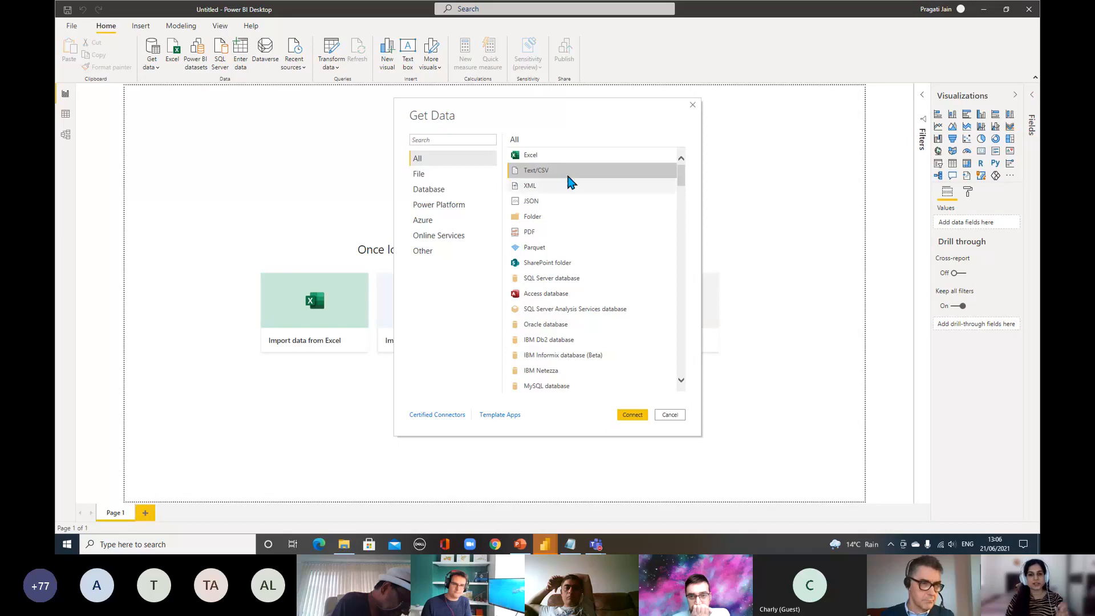
left_click(630, 415)
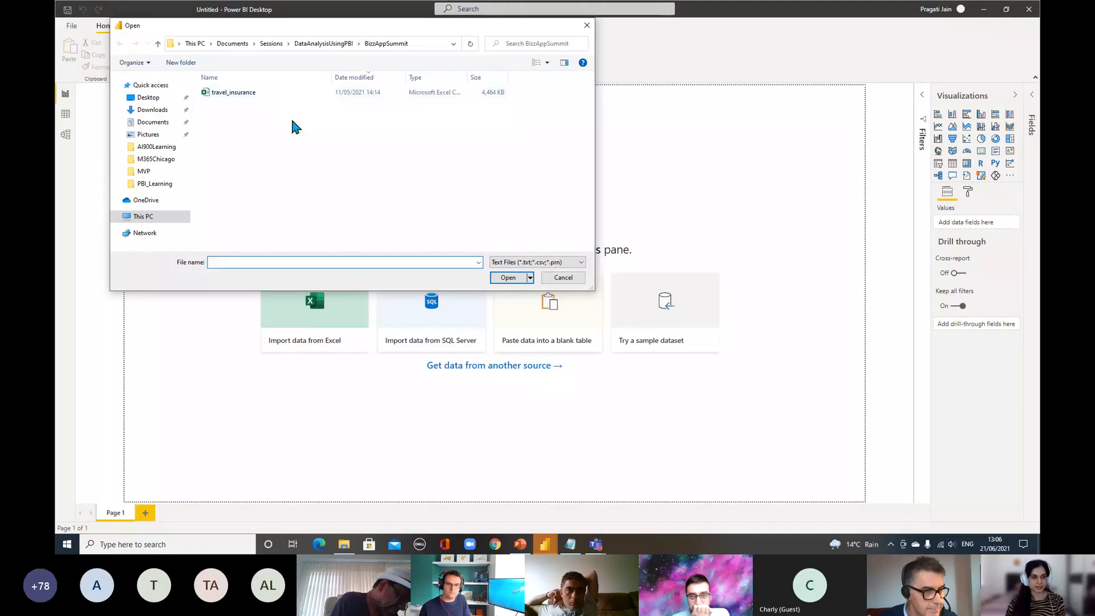
left_click(255, 98)
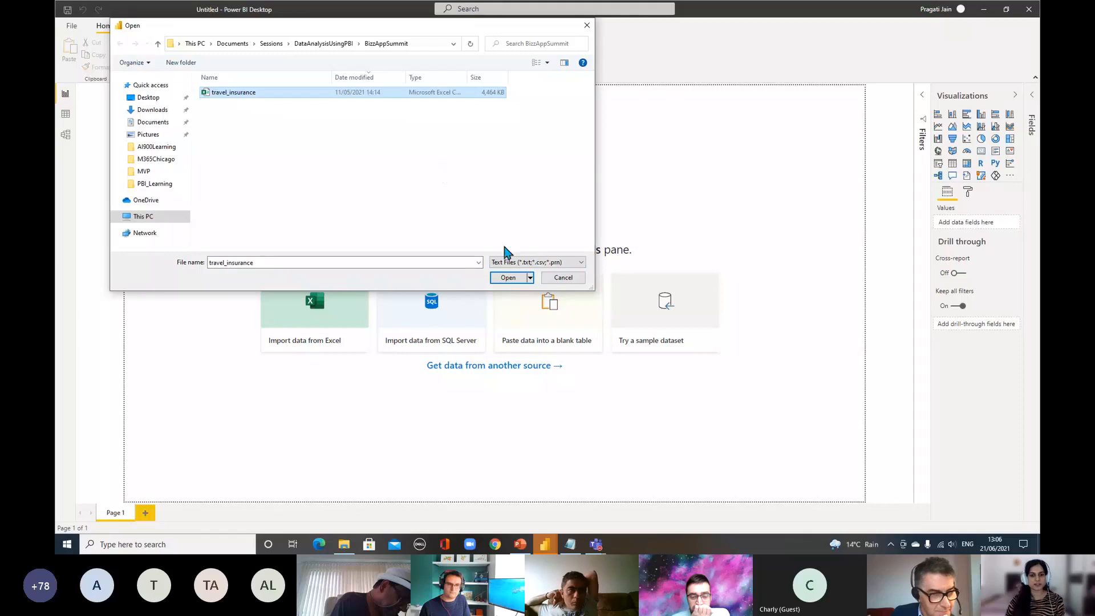
left_click(508, 277)
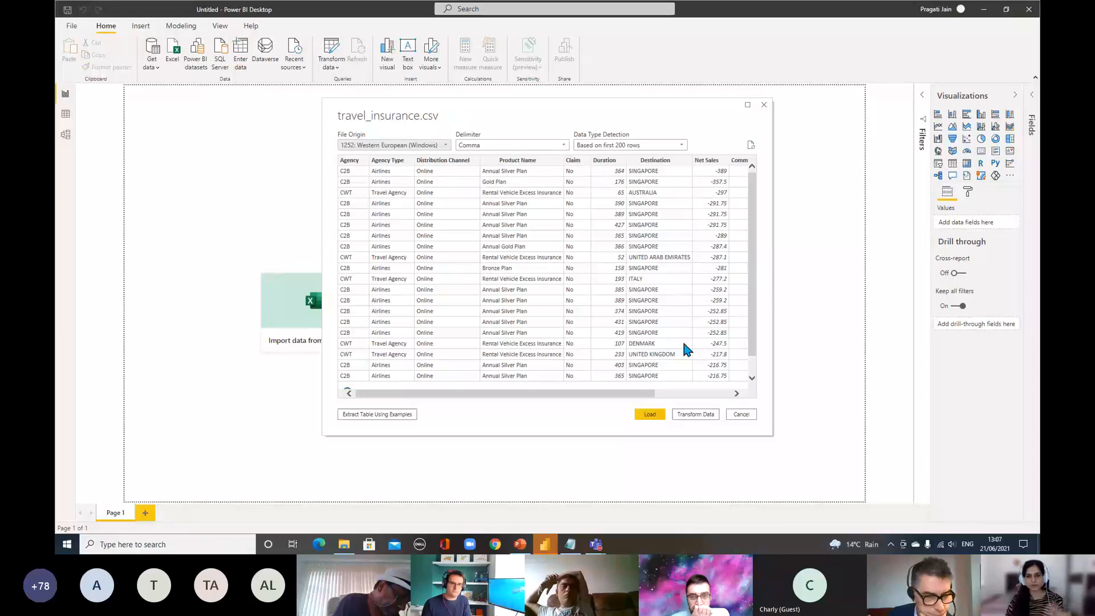
Load the previewed travel_insurance.csv data and expand its table in the field list, widening it to fit the names.
mouse_move(753, 300)
left_mouse_down()
mouse_move(753, 331)
mouse_move(751, 300)
left_mouse_up()
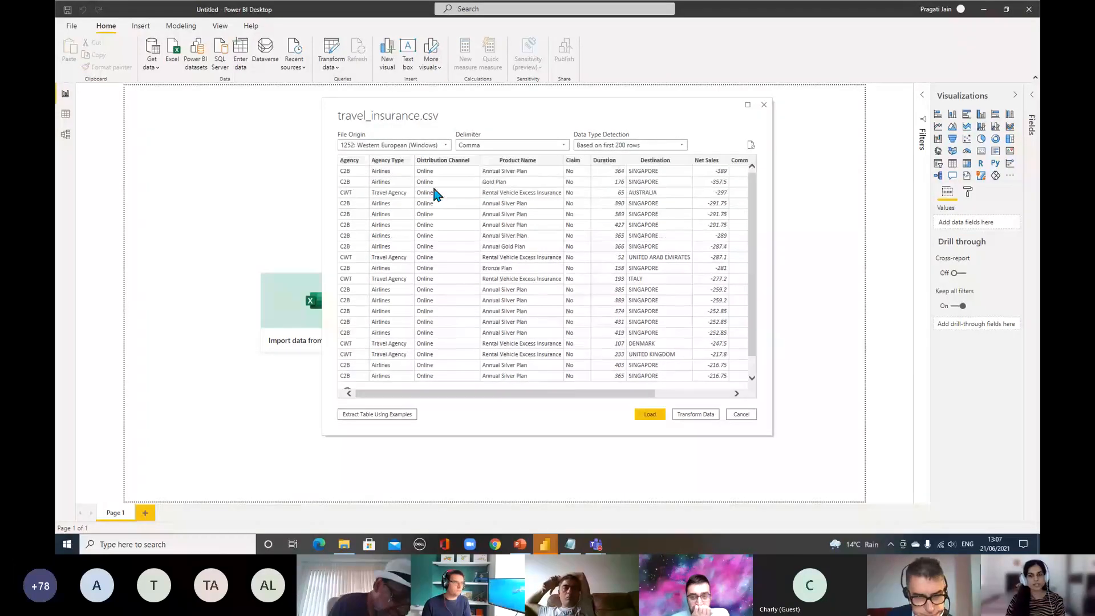
left_click_drag(589, 393, 523, 384)
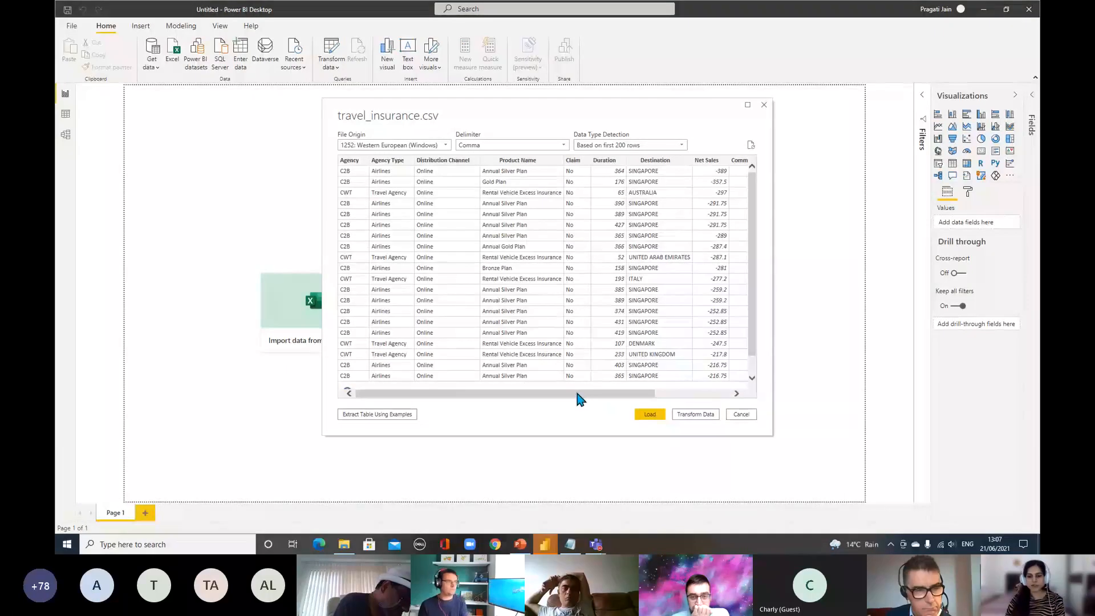
left_click_drag(580, 396, 657, 394)
left_click(651, 415)
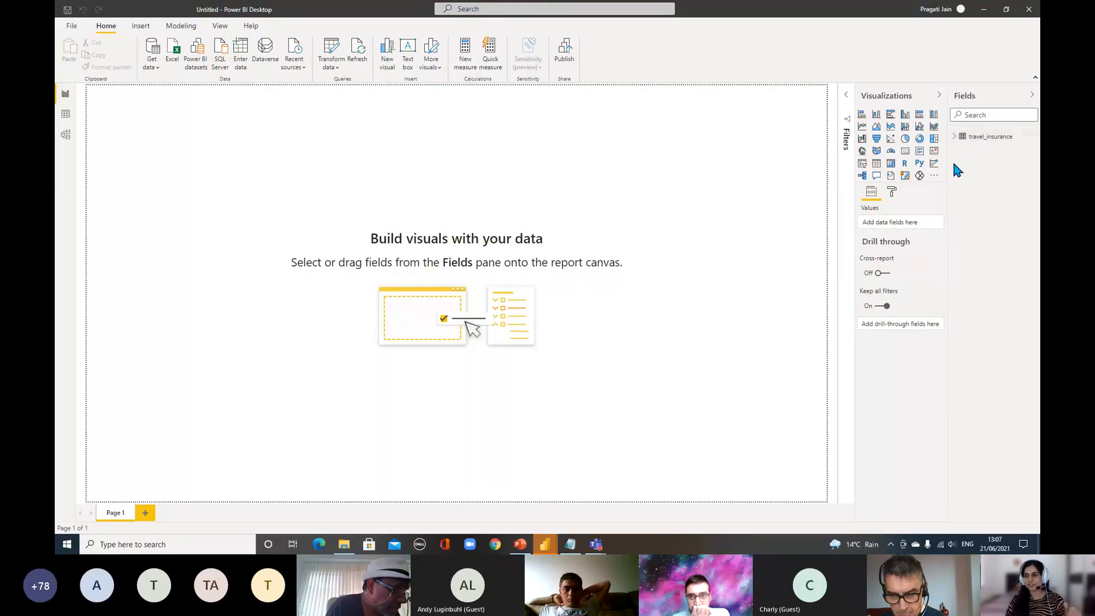
left_click(954, 138)
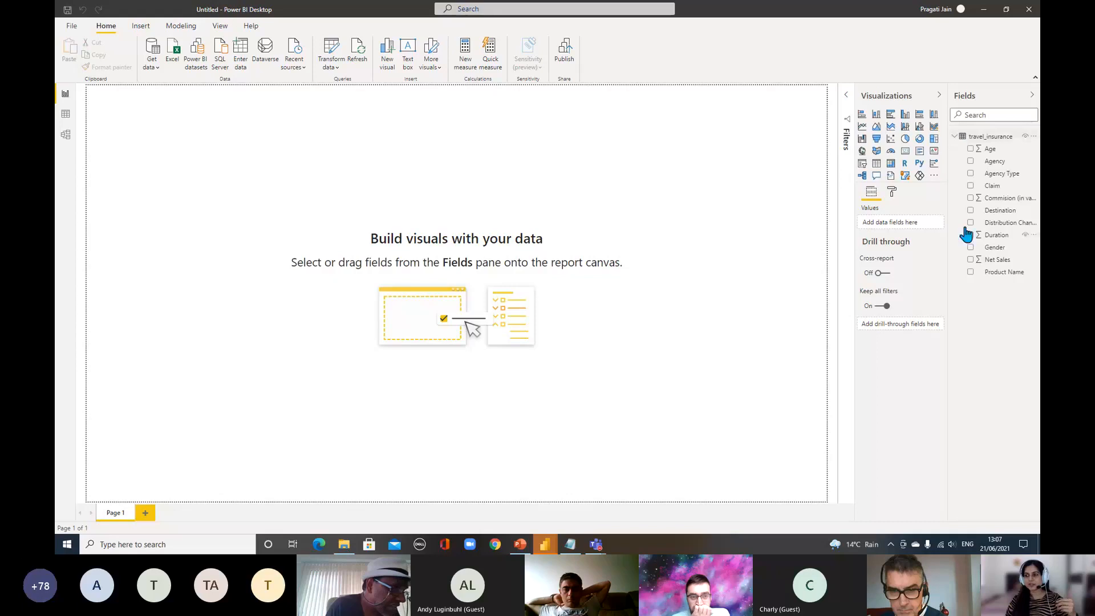
left_click_drag(947, 212, 919, 216)
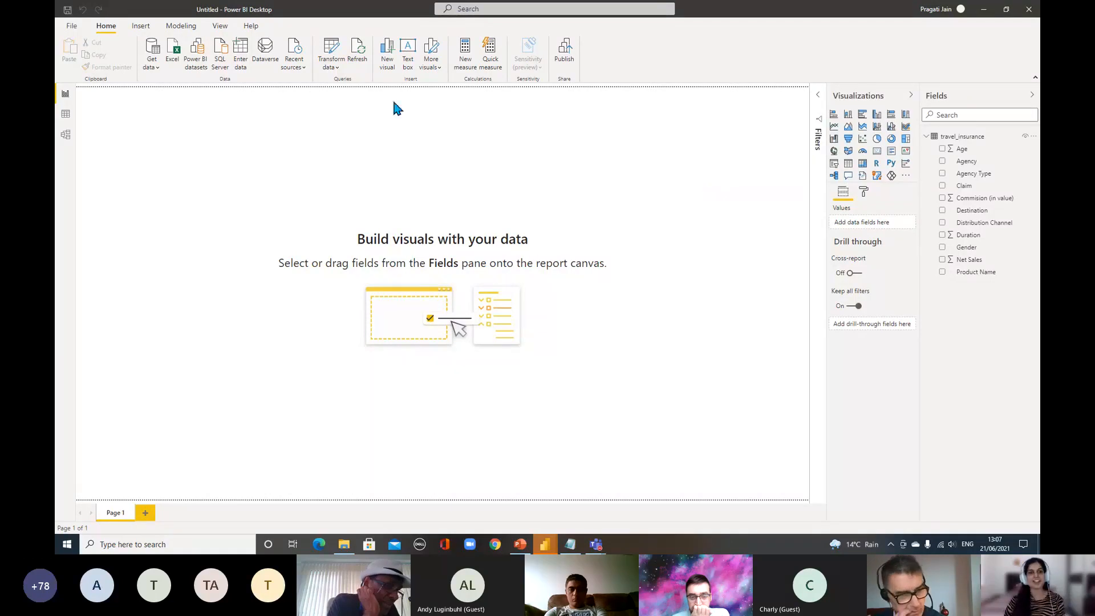
Connect to the Excel workbook plane_accidents in the BizzAppSummit folder.
left_click(151, 64)
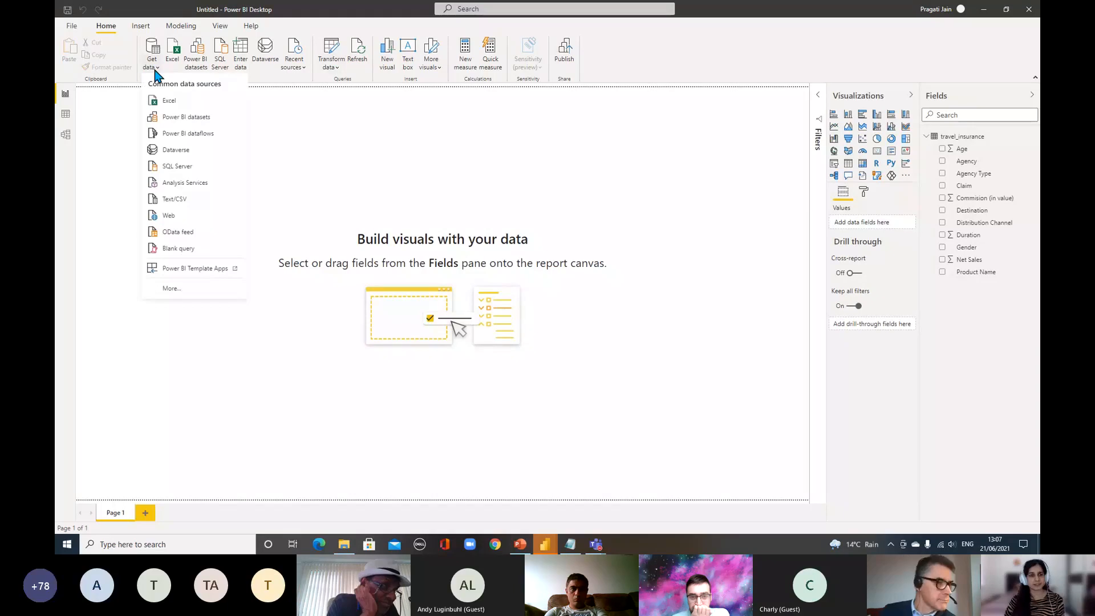
left_click(180, 101)
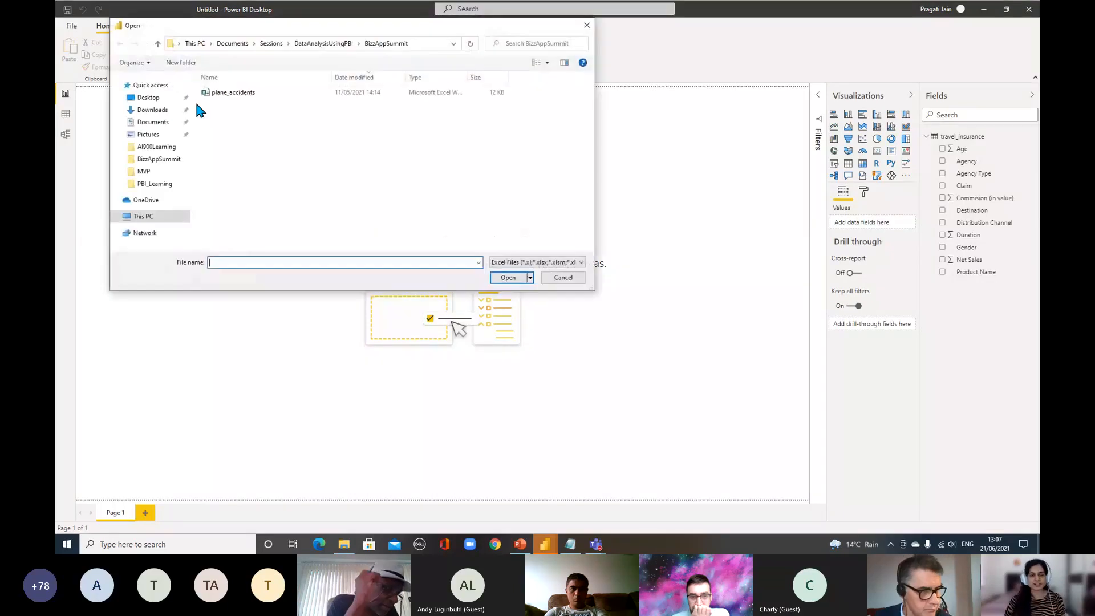
left_click(233, 93)
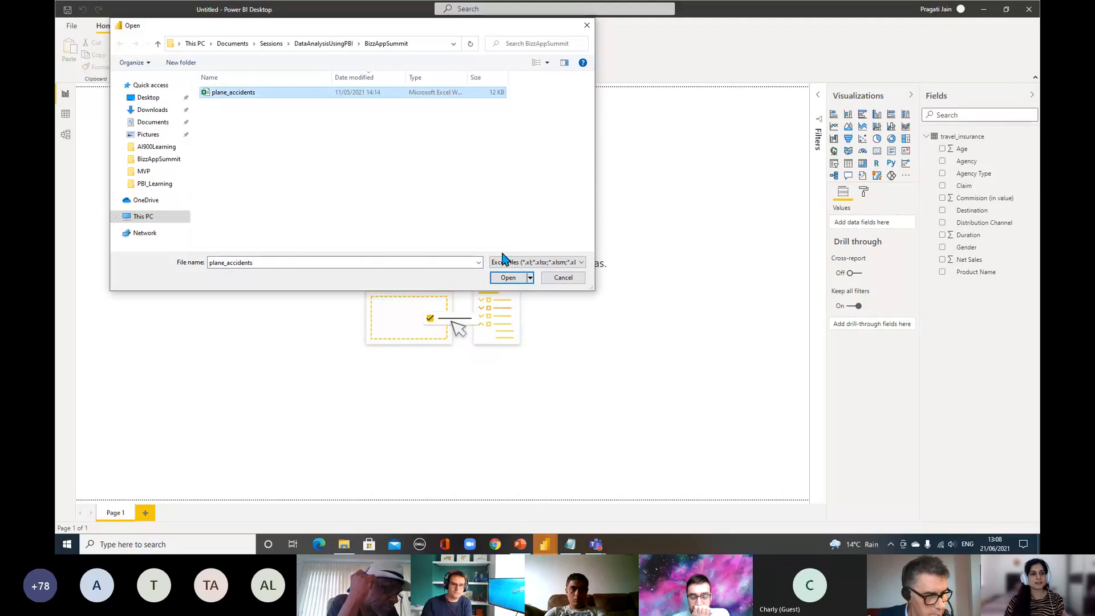
left_click(507, 277)
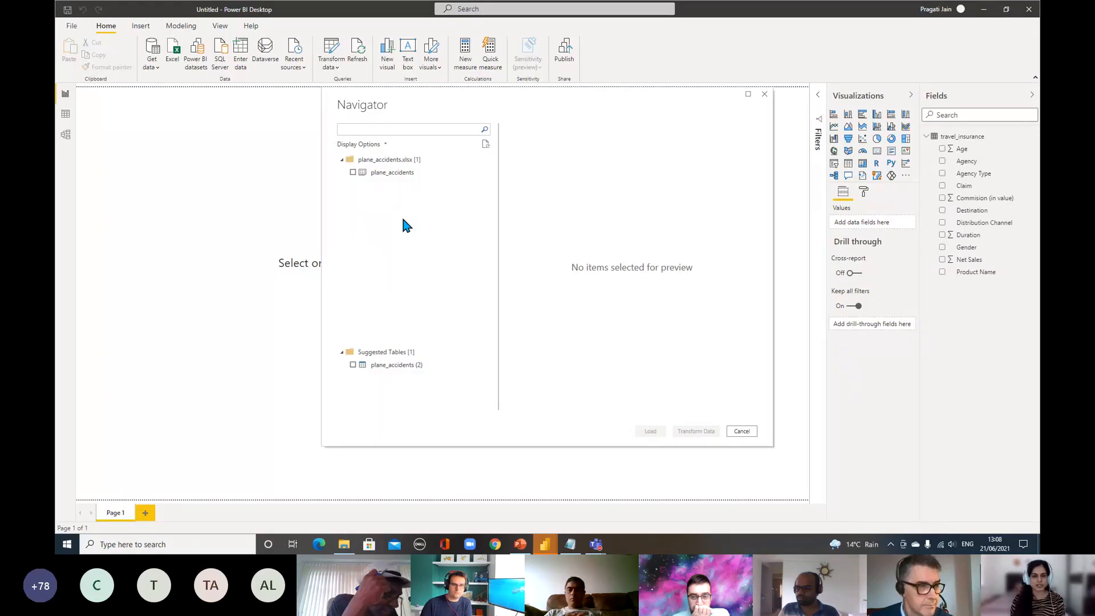
Load the plane_accidents sheet from the workbook and expand its table in the field list, widening it further.
left_click(353, 173)
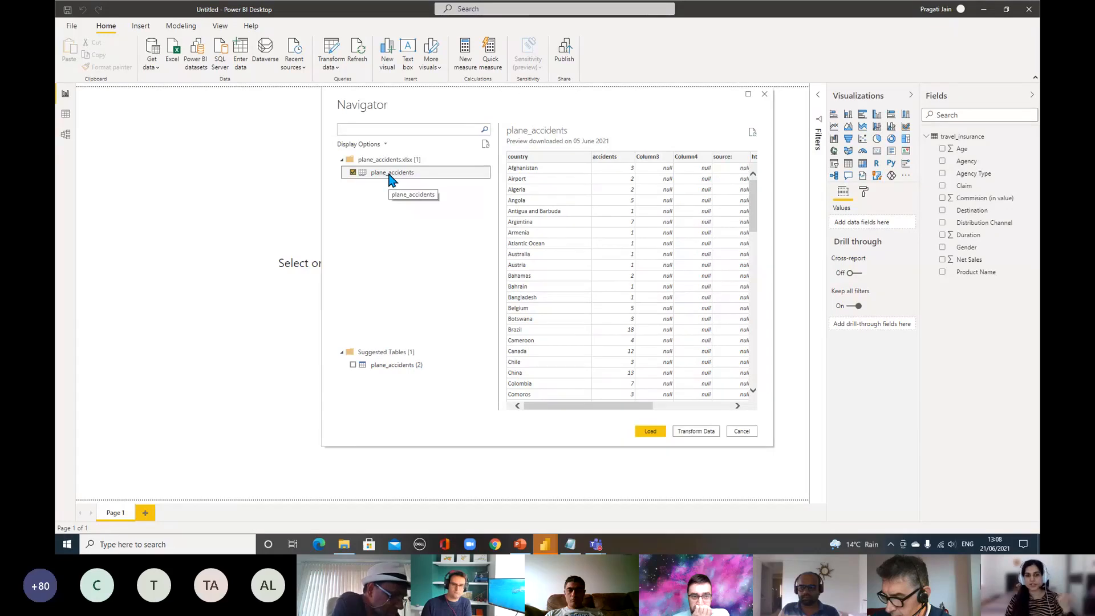
left_click(650, 432)
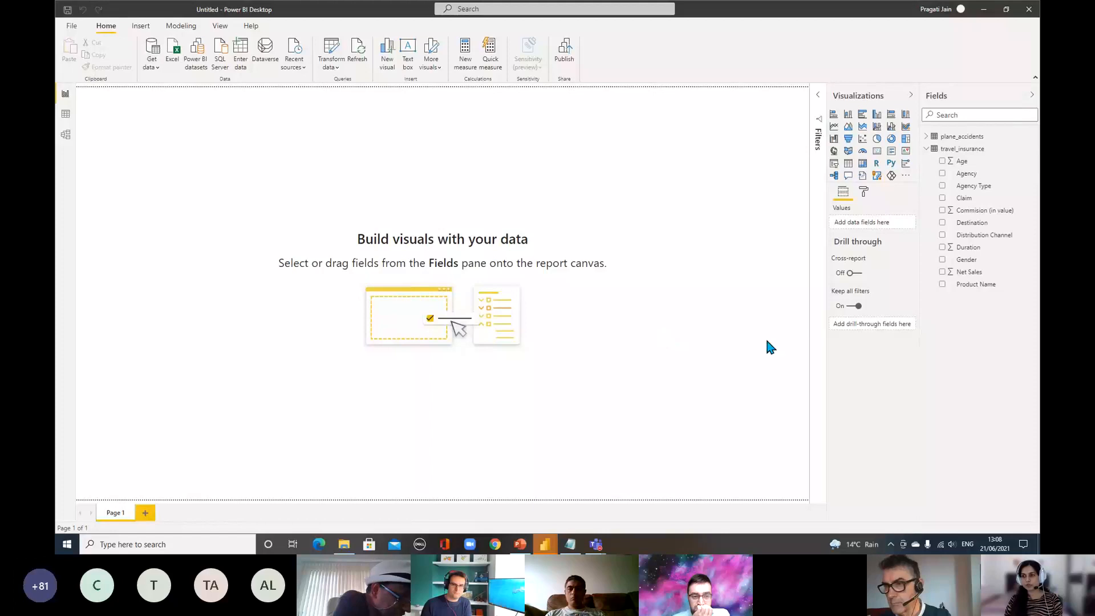
left_click(926, 137)
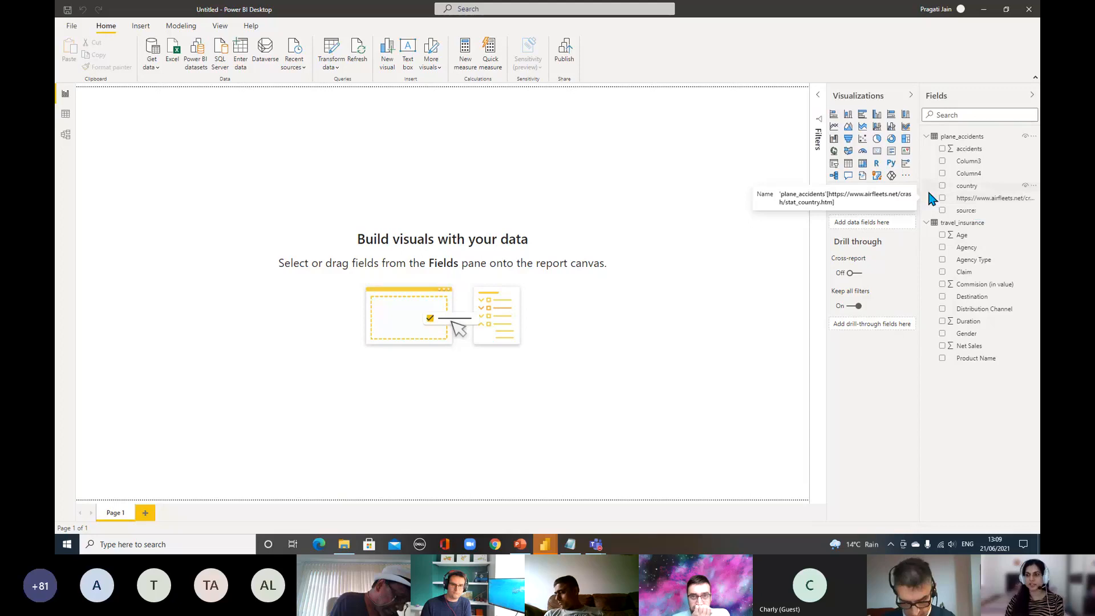
left_click_drag(918, 190, 888, 202)
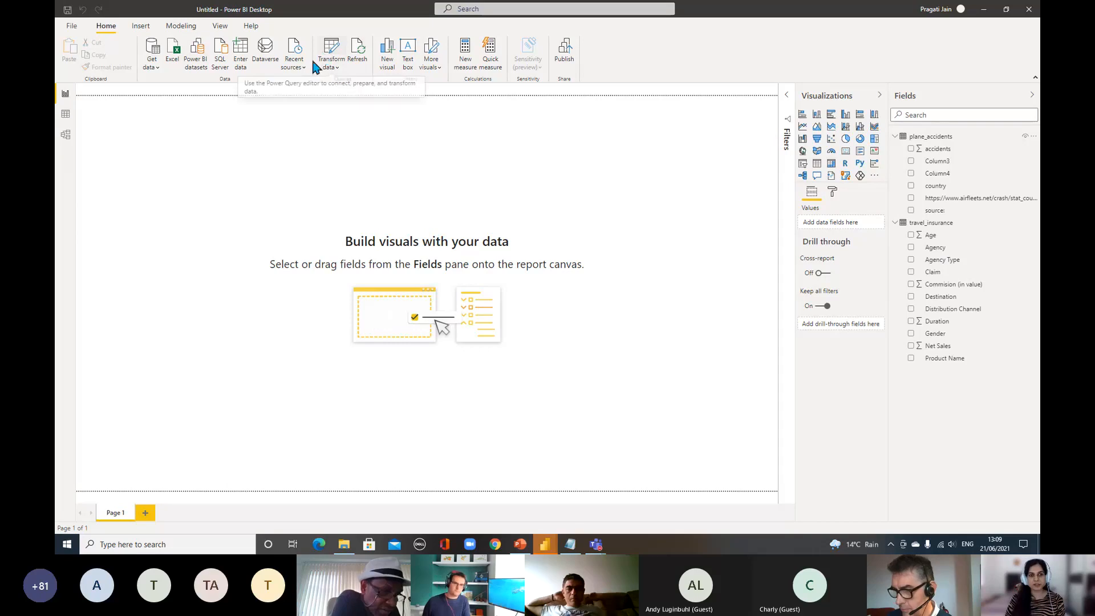
Open the Power Query Editor to transform the data and show the plane_accidents query, dismissing the old-preview notice.
left_click(338, 68)
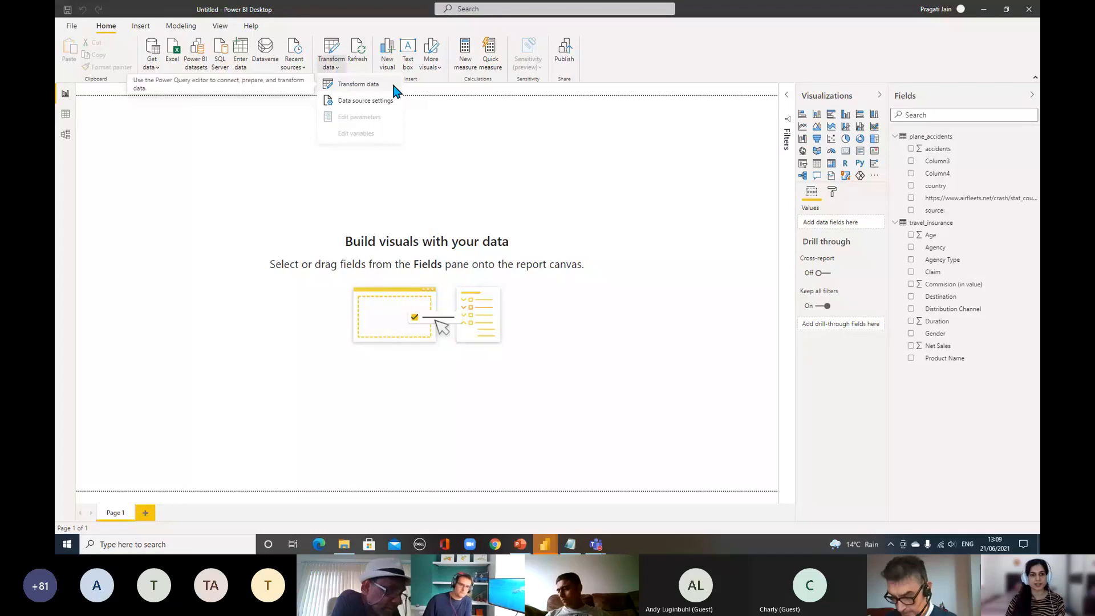
left_click(395, 91)
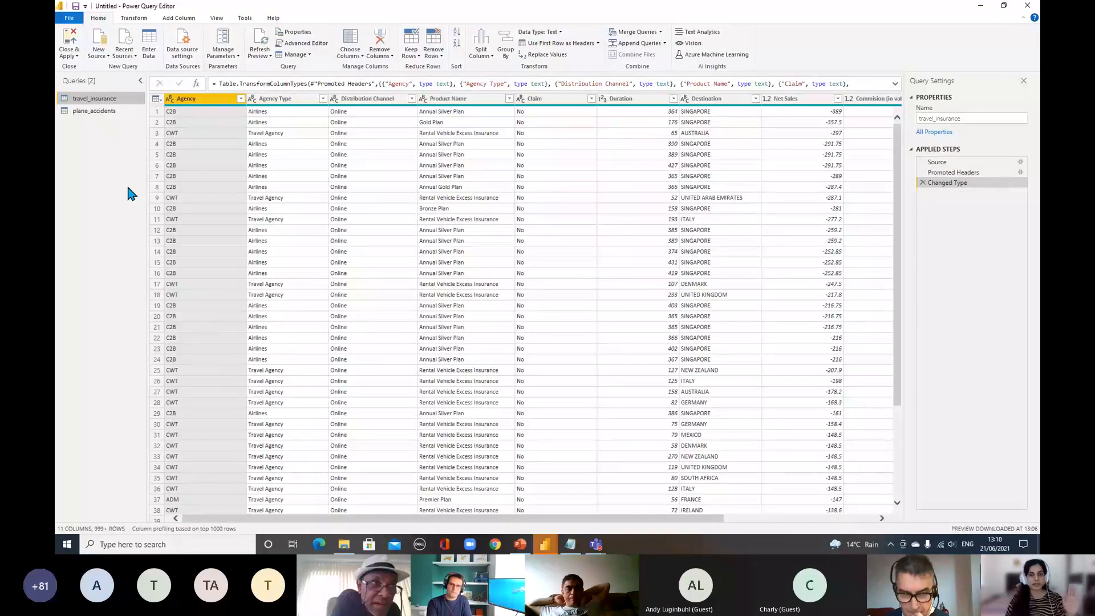
left_click(94, 112)
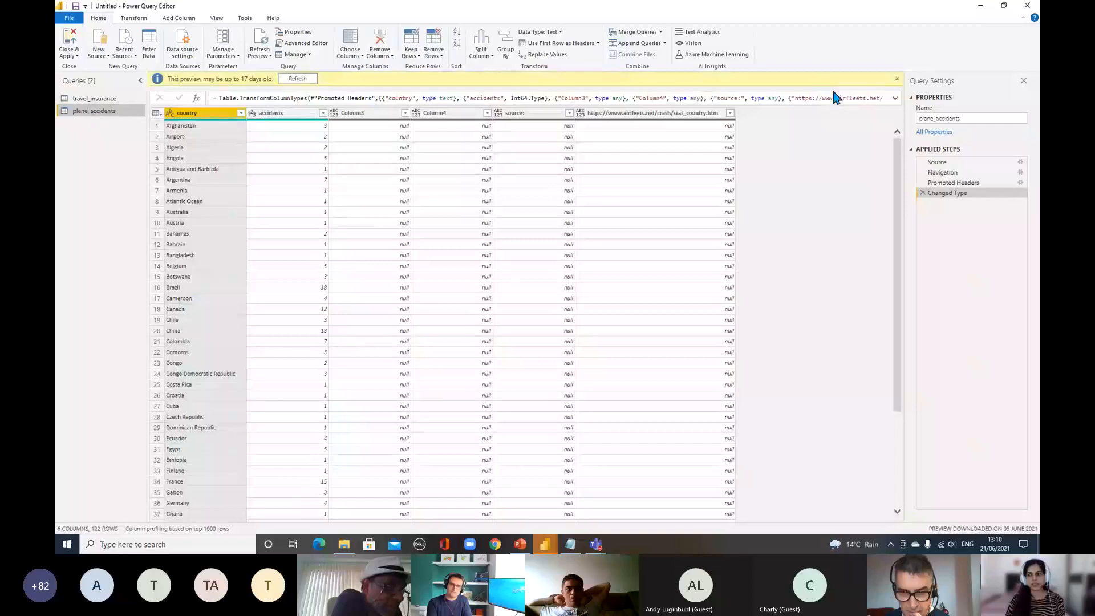
left_click(896, 78)
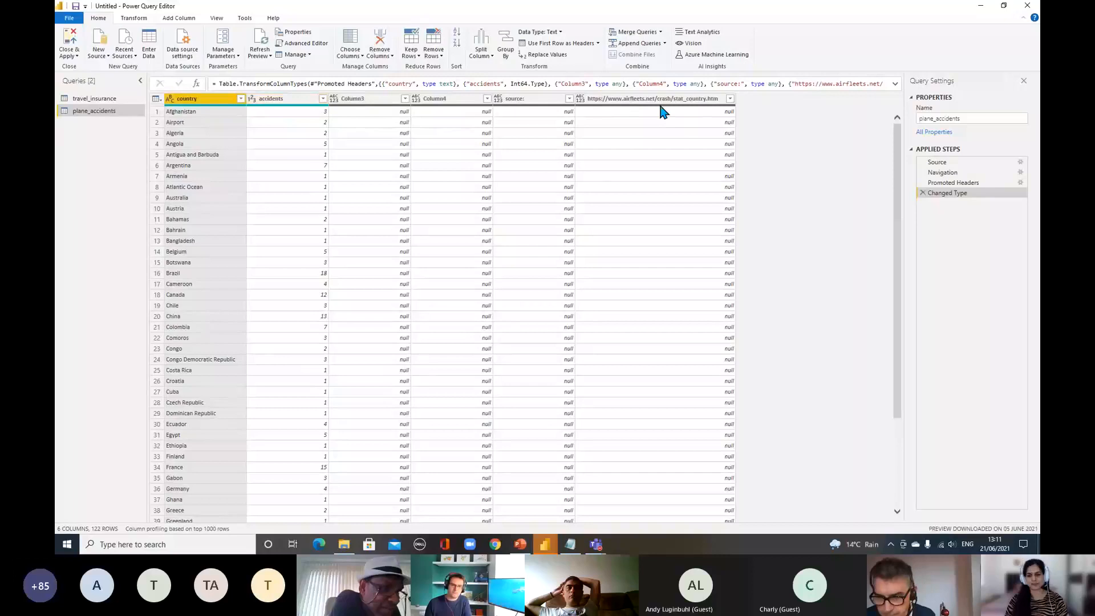
Remove Column3 from the plane_accidents query and delete that removal from its applied steps.
mouse_move(660, 107)
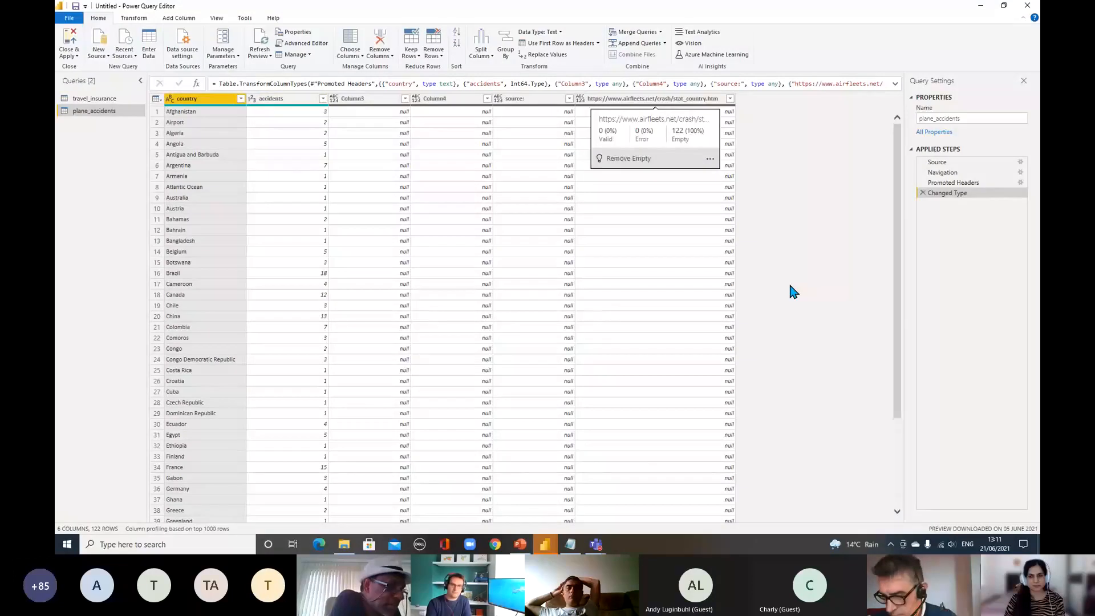
left_click(367, 100)
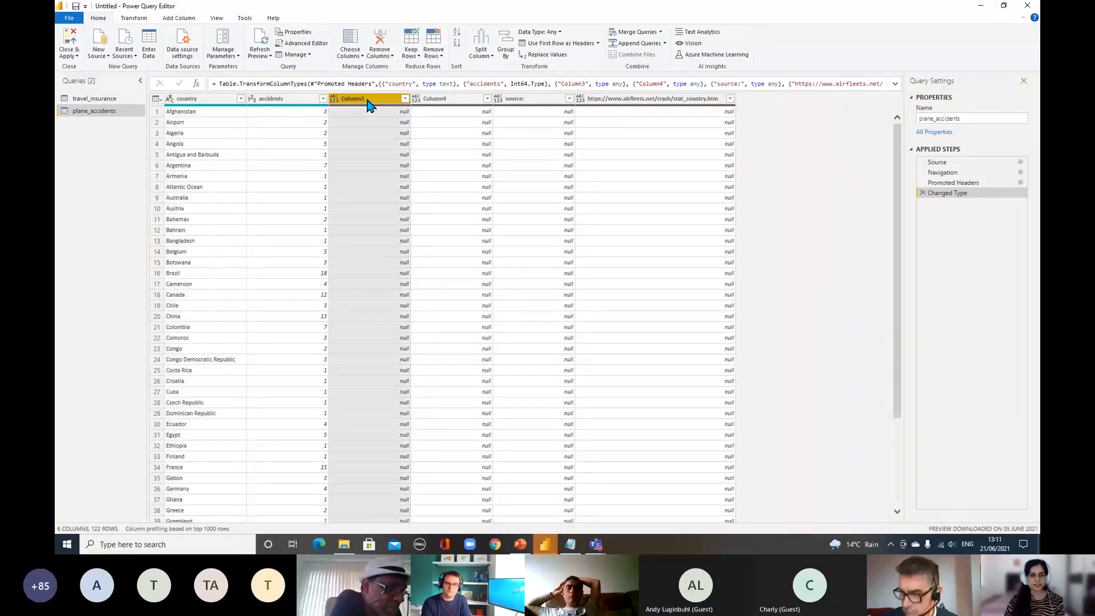
right_click(367, 101)
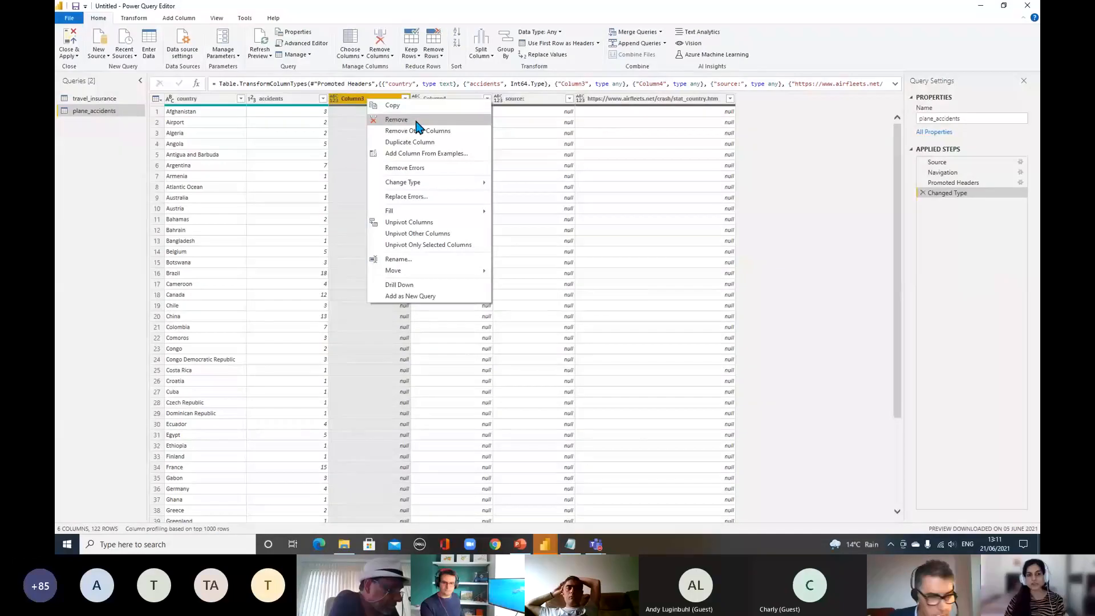
left_click(396, 119)
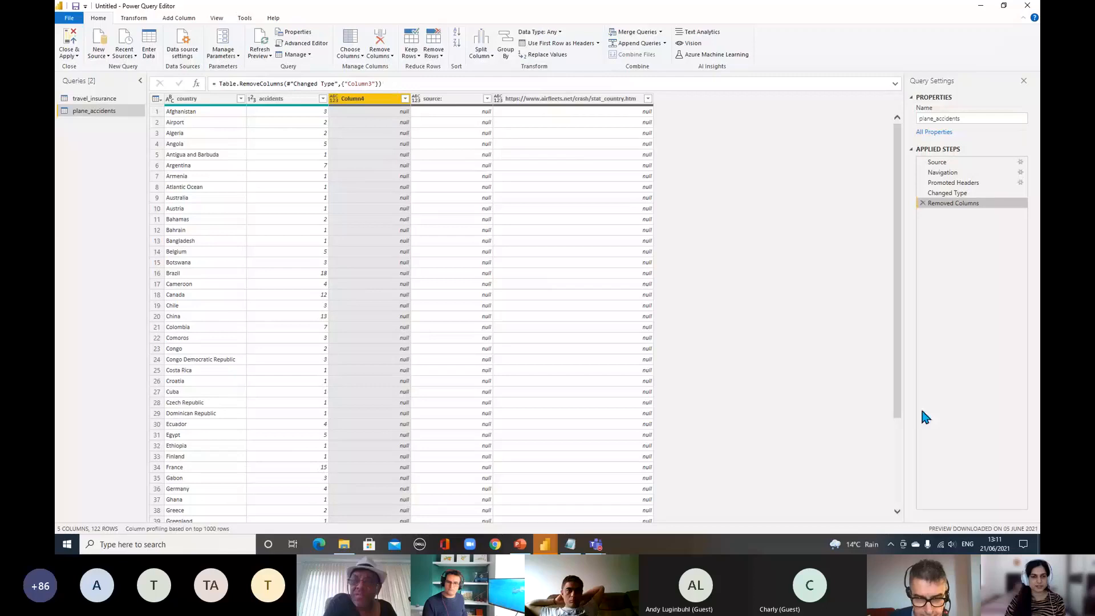
left_click(923, 203)
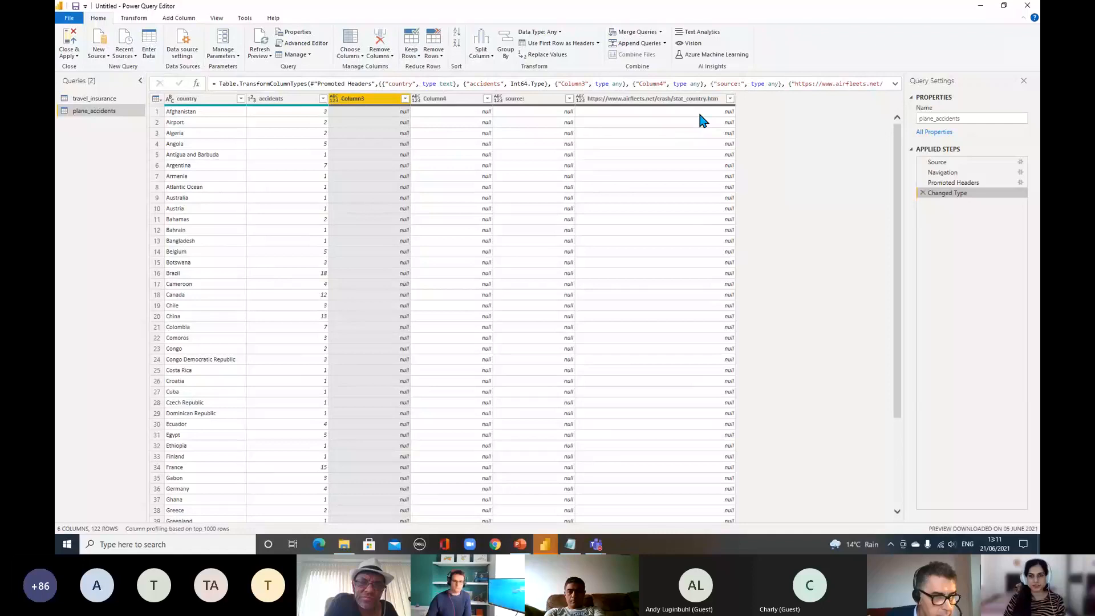
Remove Column3, Column4, source: and the airfleets.net URL column together from the plane_accidents query.
left_click(442, 100, "ctrl")
left_click(519, 100, "ctrl")
left_click(599, 100, "ctrl")
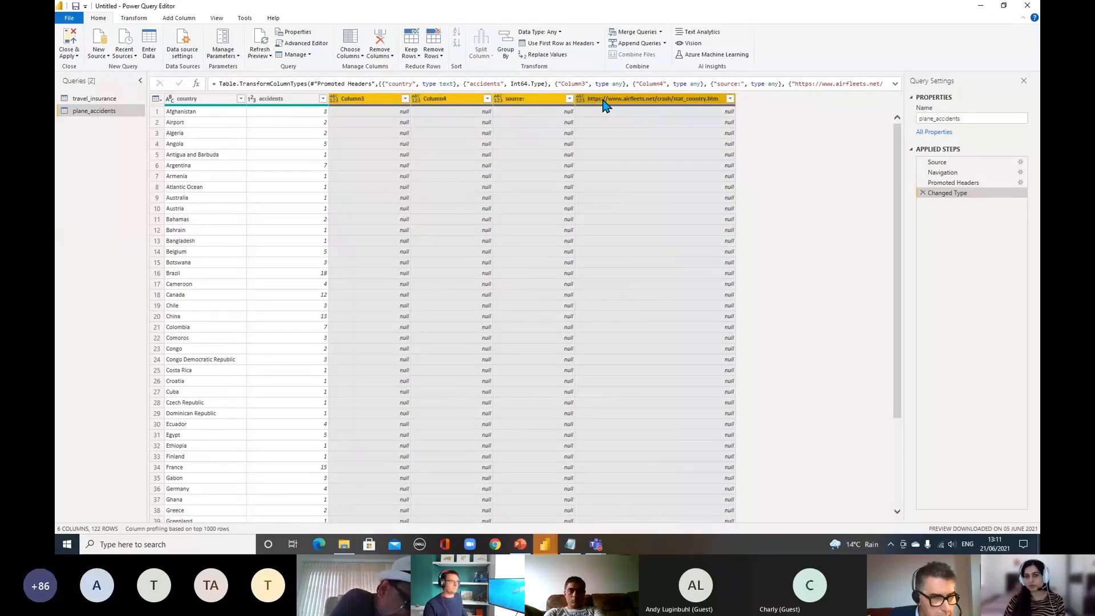
right_click(606, 105)
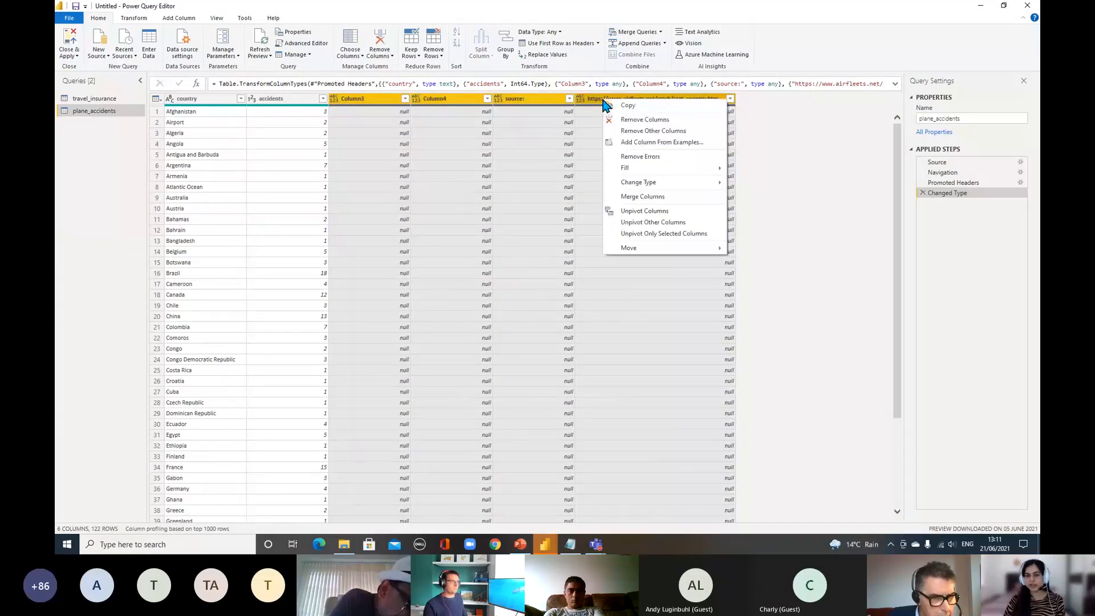
left_click(657, 122)
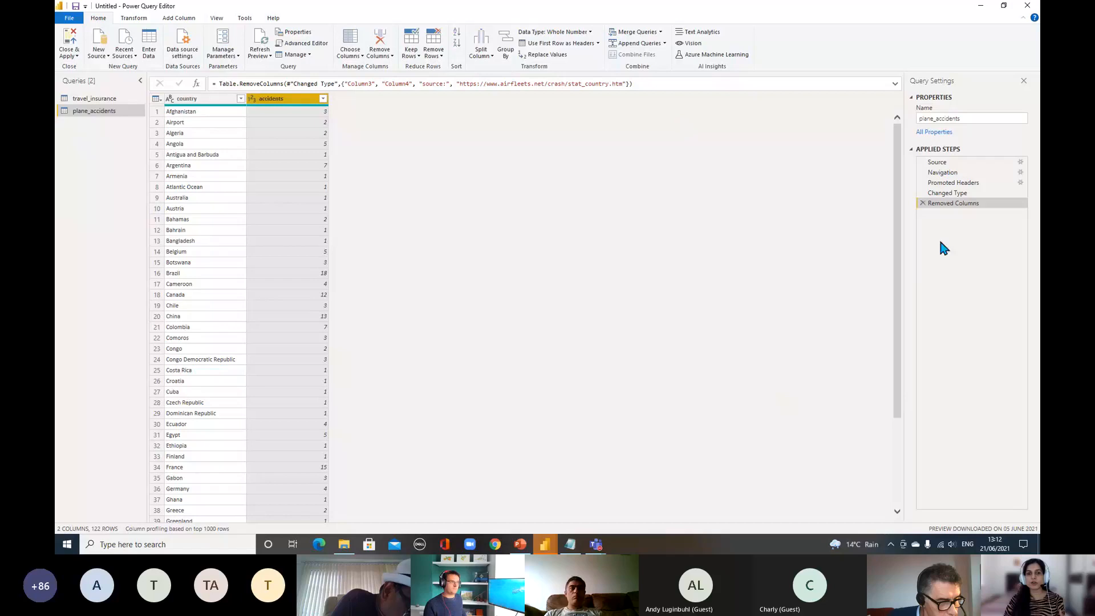
Delete the Removed Columns step from plane_accidents, and keep only country and accidents by removing the other columns.
left_click(922, 203)
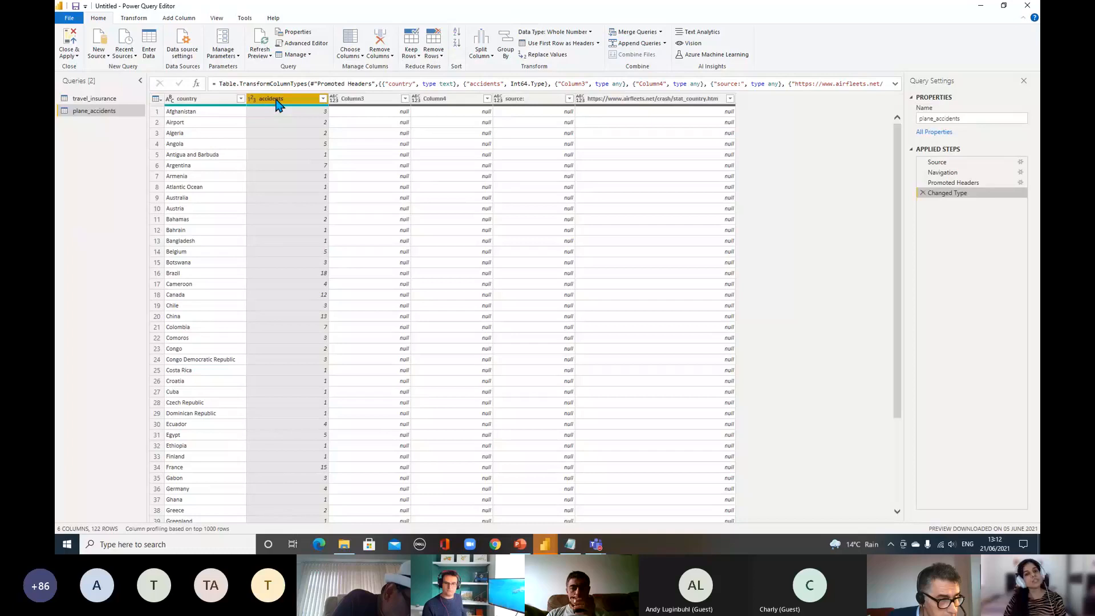
left_click(224, 101, "ctrl")
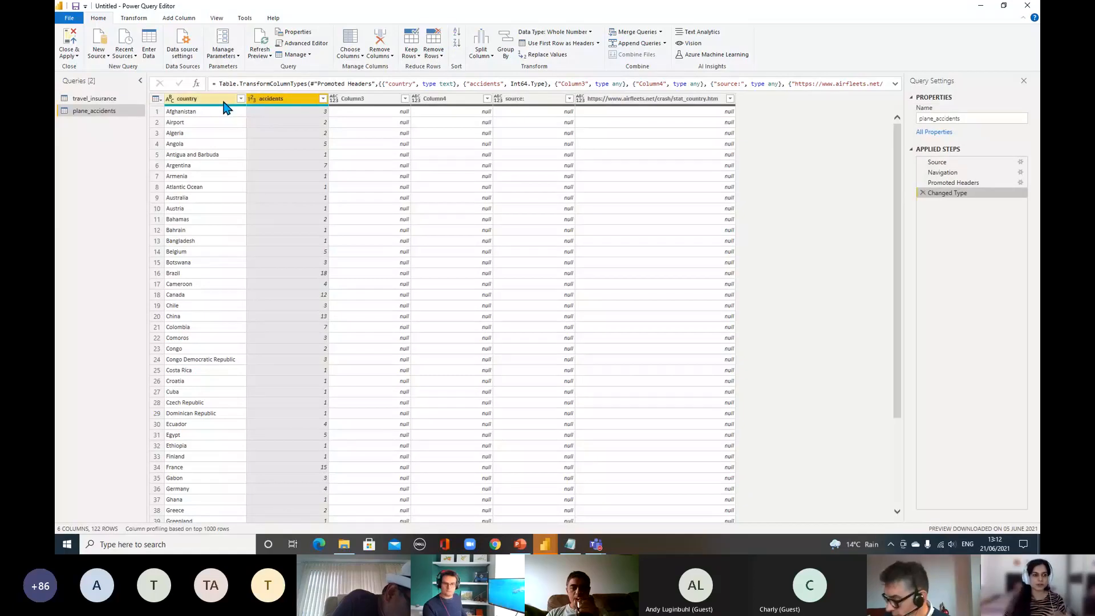
left_click(224, 101)
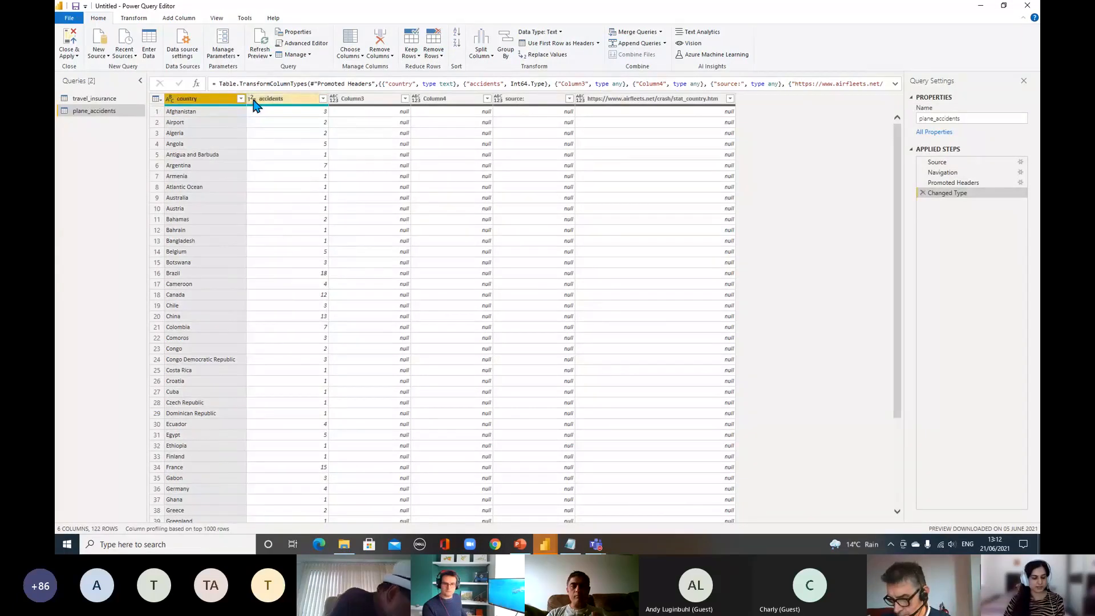
left_click(254, 99, "ctrl")
left_click(278, 98, "ctrl")
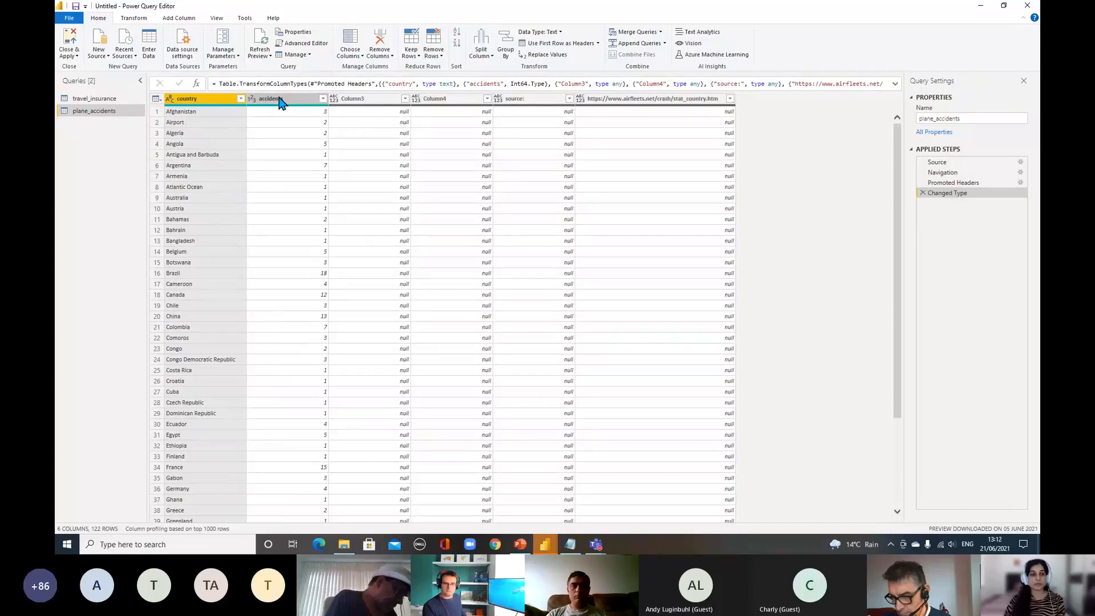
left_click(279, 99, "ctrl")
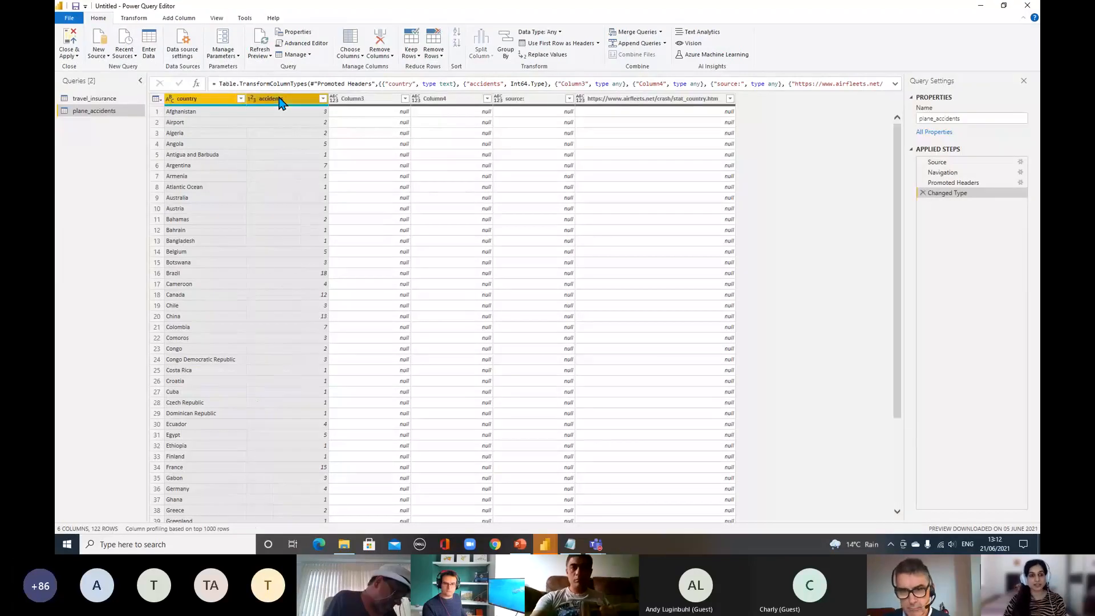
right_click(279, 100)
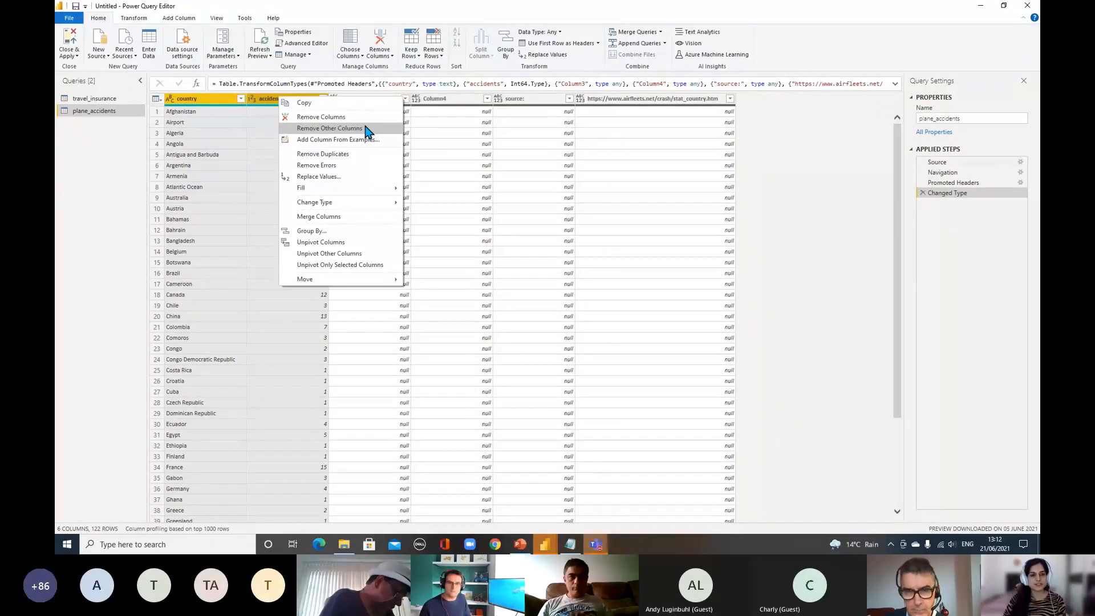
left_click(366, 130)
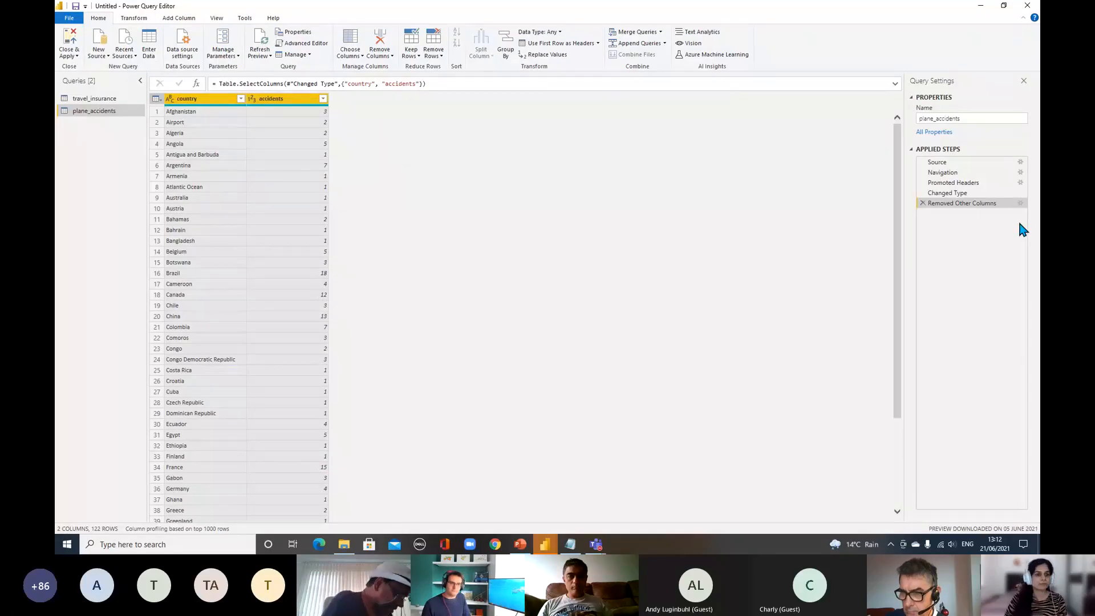
Show the travel_insurance query and hide the query list and query settings to make room for its columns.
left_click(96, 100)
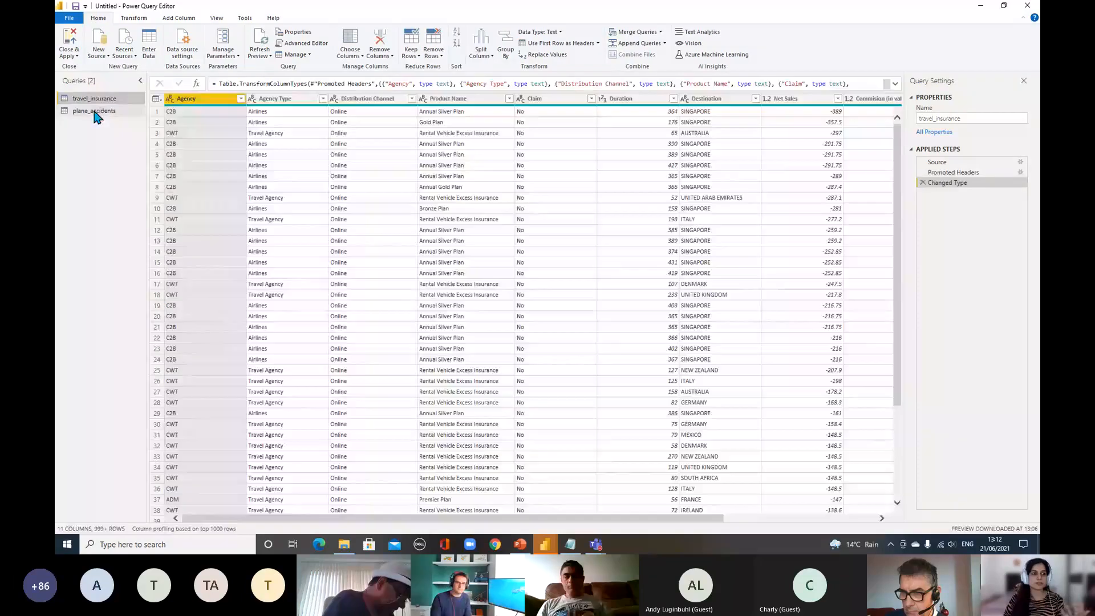
left_click(95, 111)
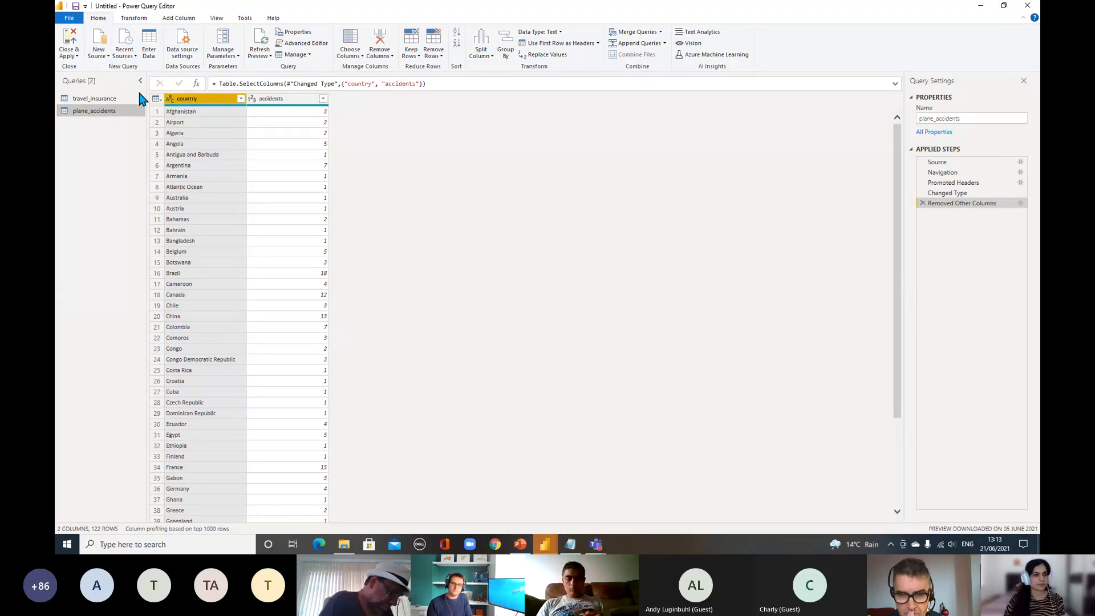
left_click(97, 100)
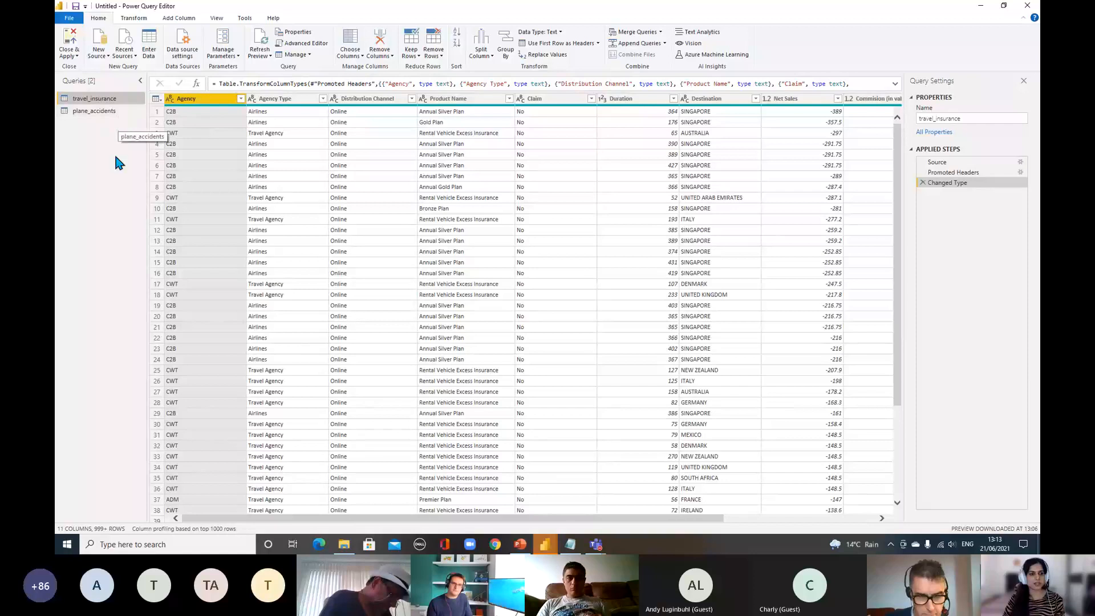
left_click(140, 81)
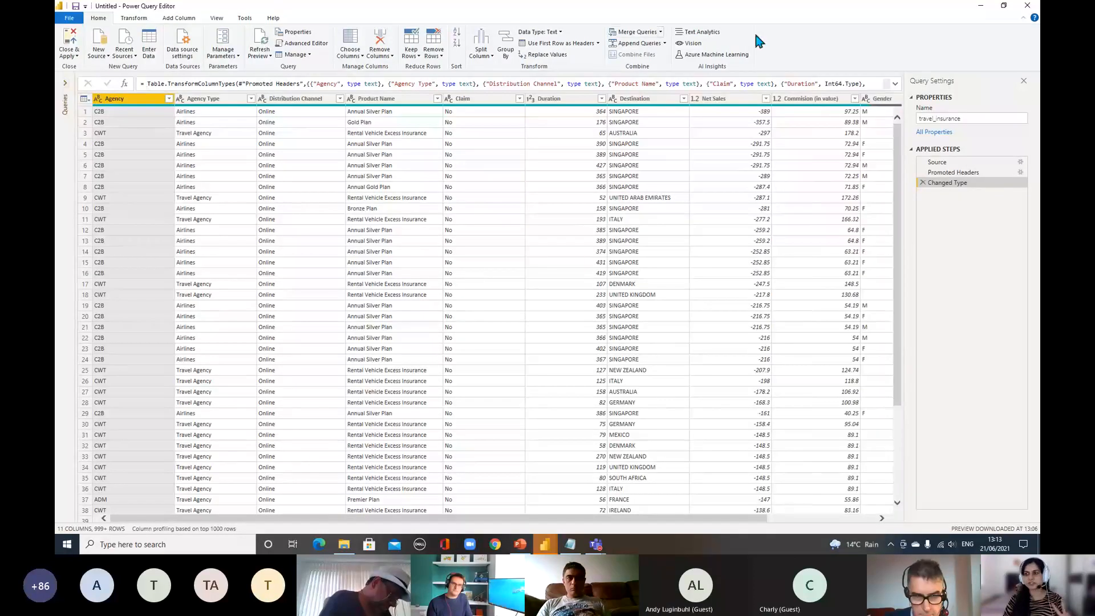
left_click(1024, 83)
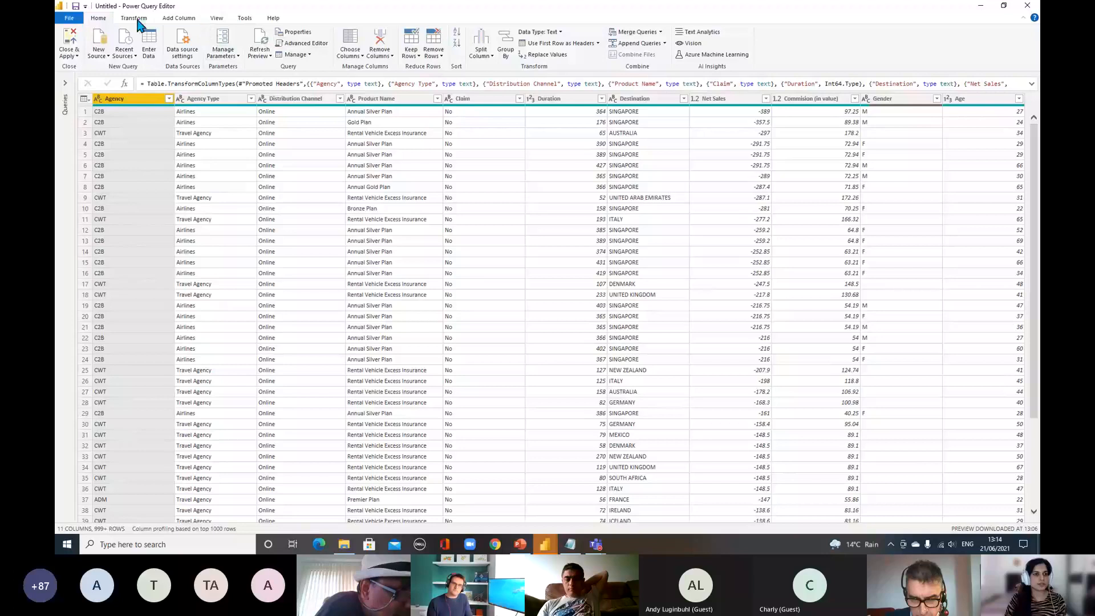
Show the column profile, replace it with column distribution, and examine the distinct and unique values of the Destination column.
left_click(217, 19)
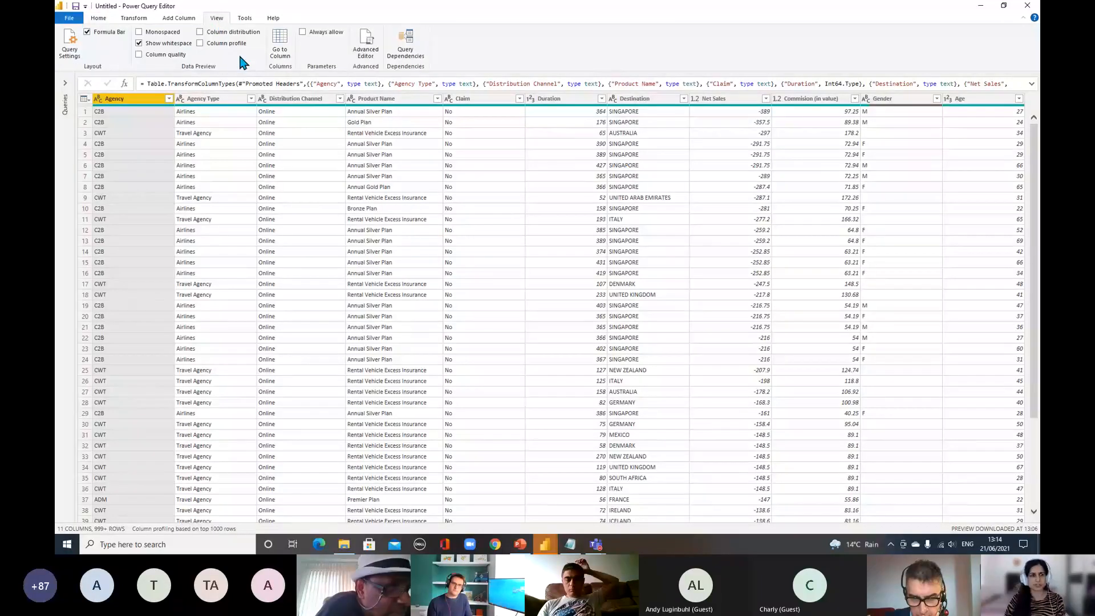
left_click(199, 44)
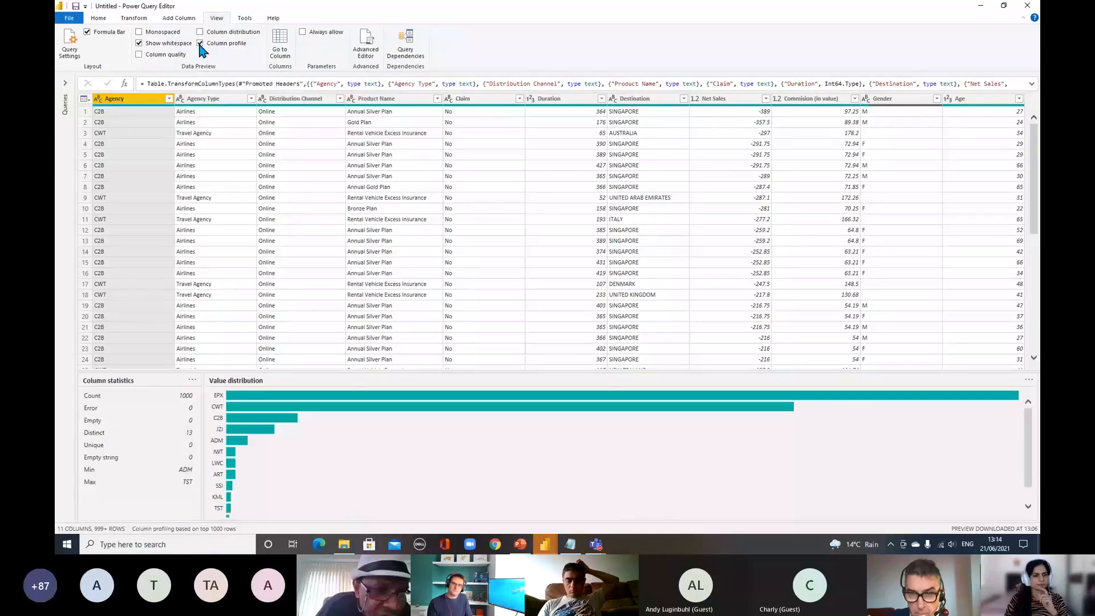
left_click(200, 32)
left_click(200, 44)
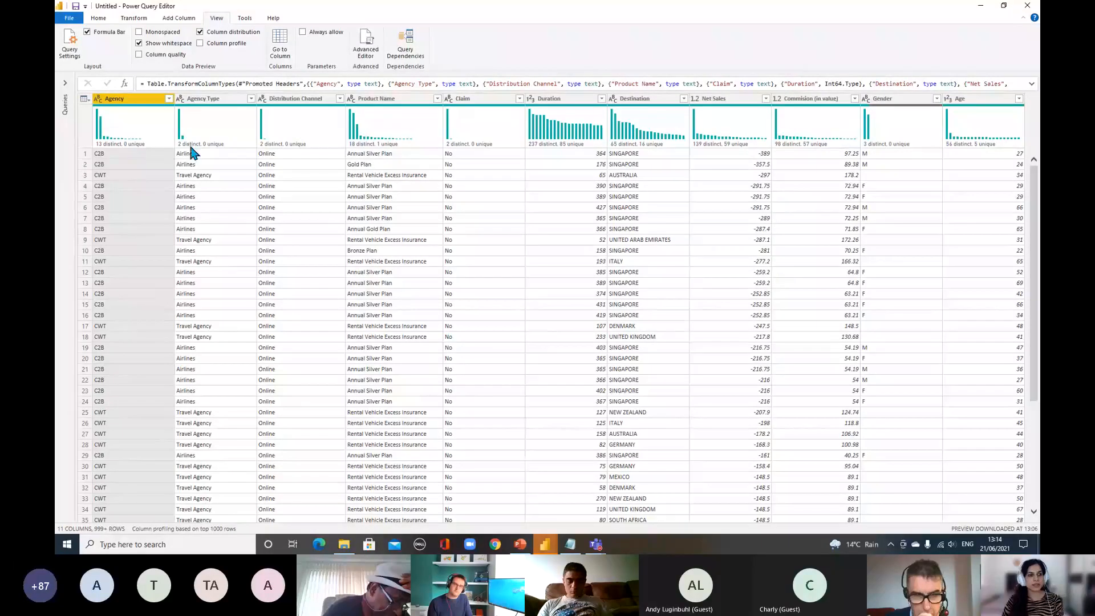
mouse_move(209, 147)
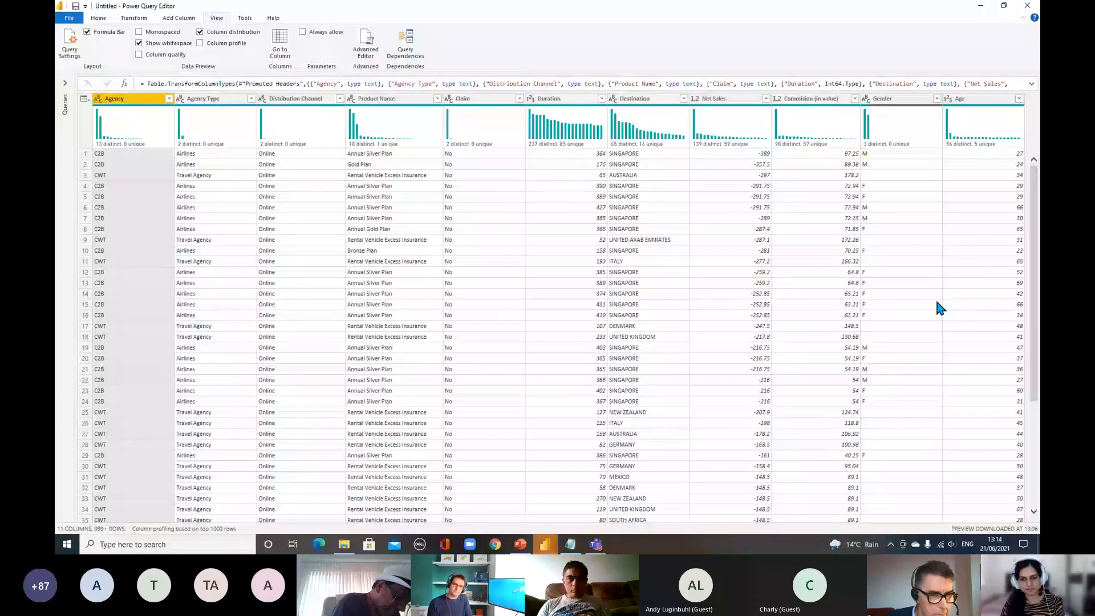
left_click(649, 100)
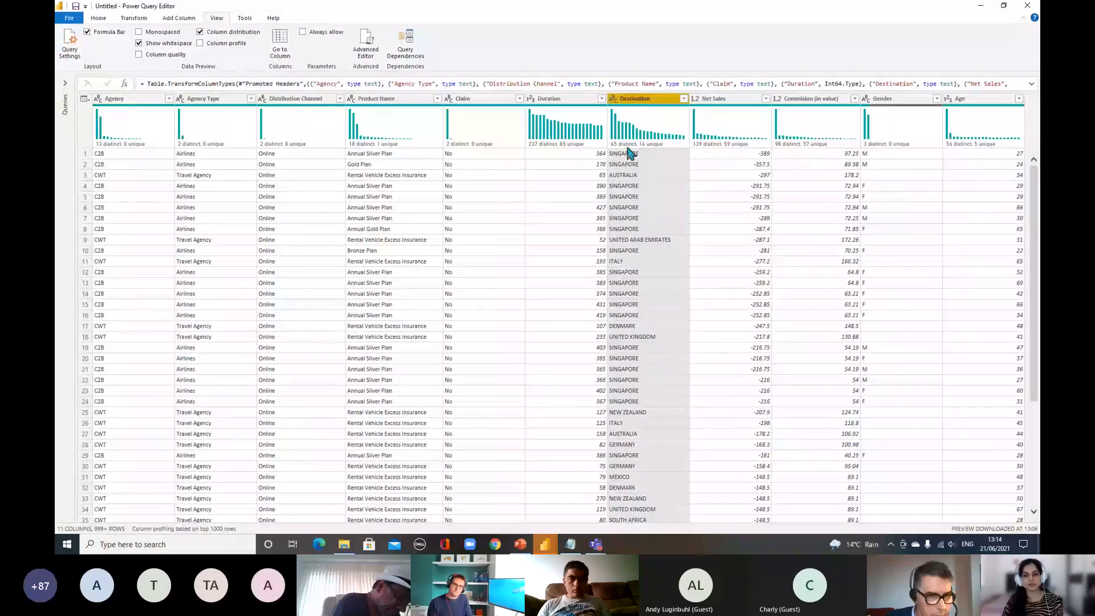
mouse_move(625, 151)
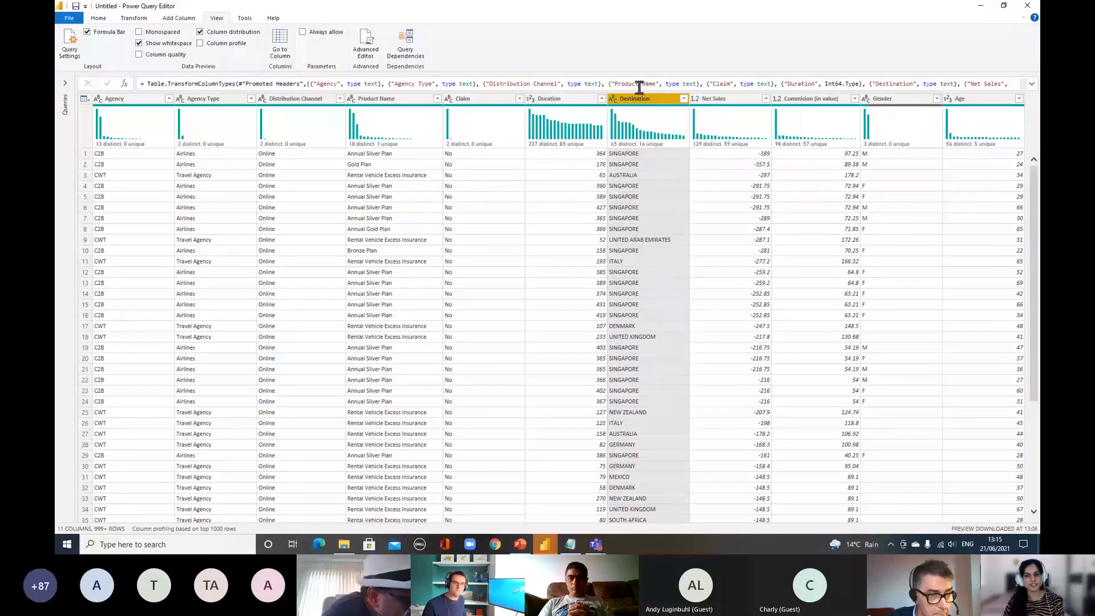
mouse_move(660, 151)
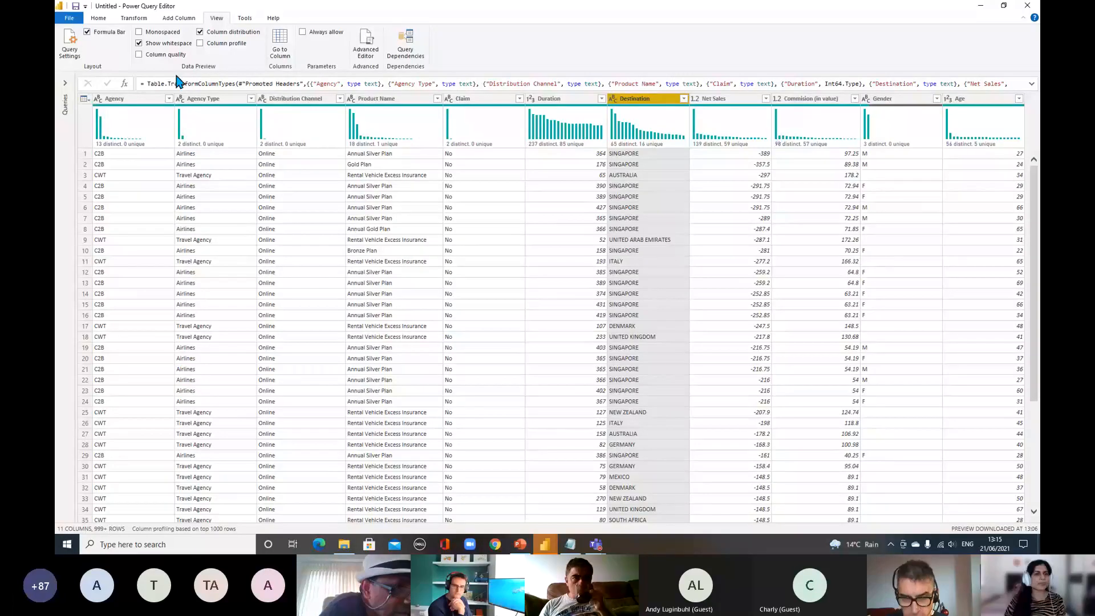
Display column quality instead of column distribution and check the valid, error and empty shares of the Agency column.
left_click(138, 55)
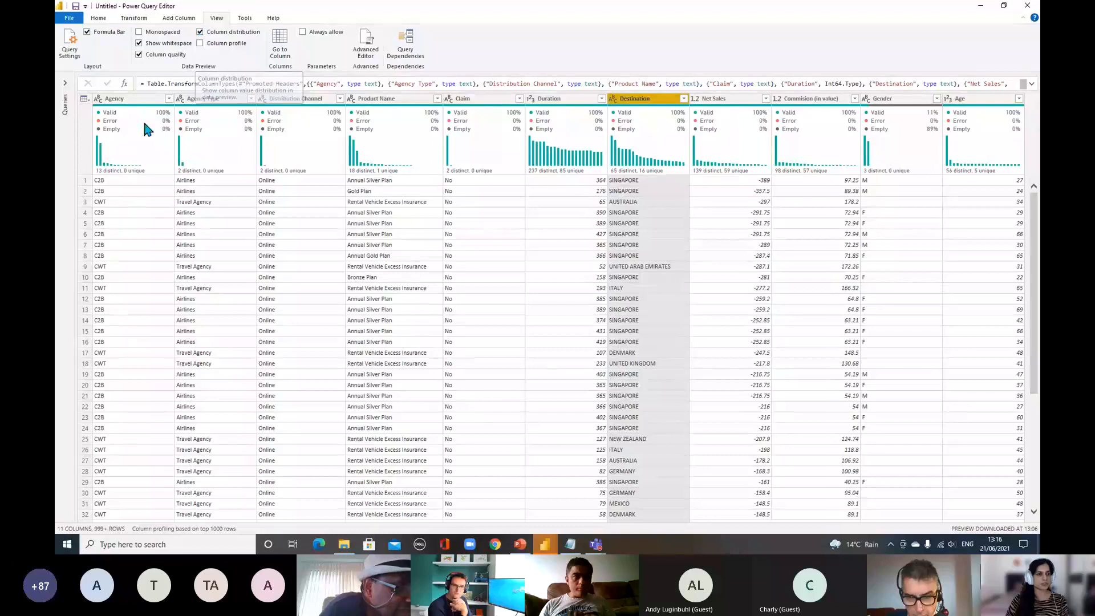
left_click(200, 32)
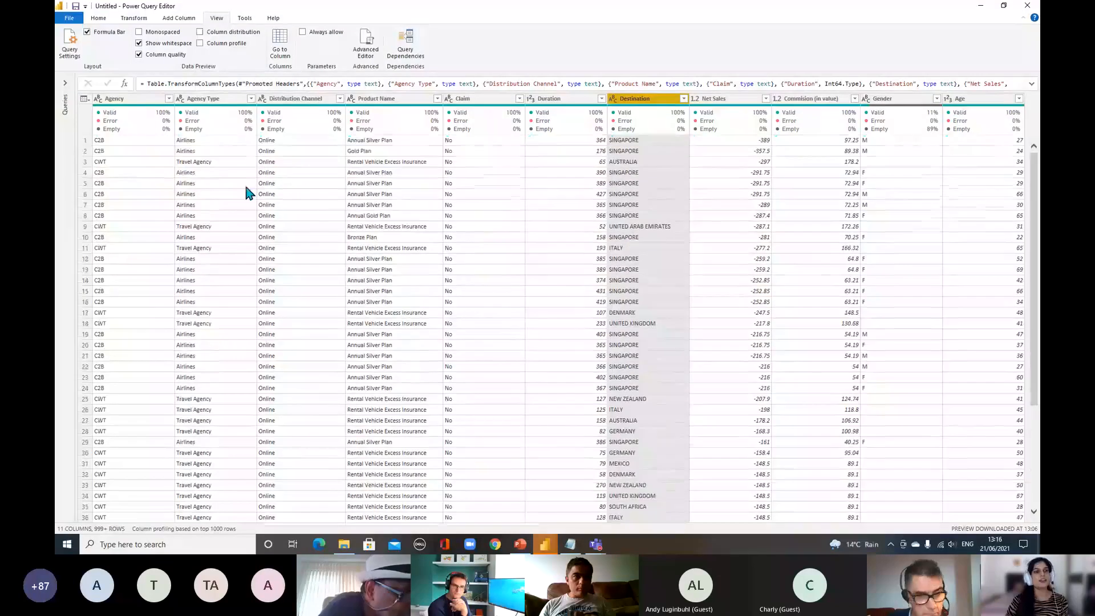
mouse_move(132, 110)
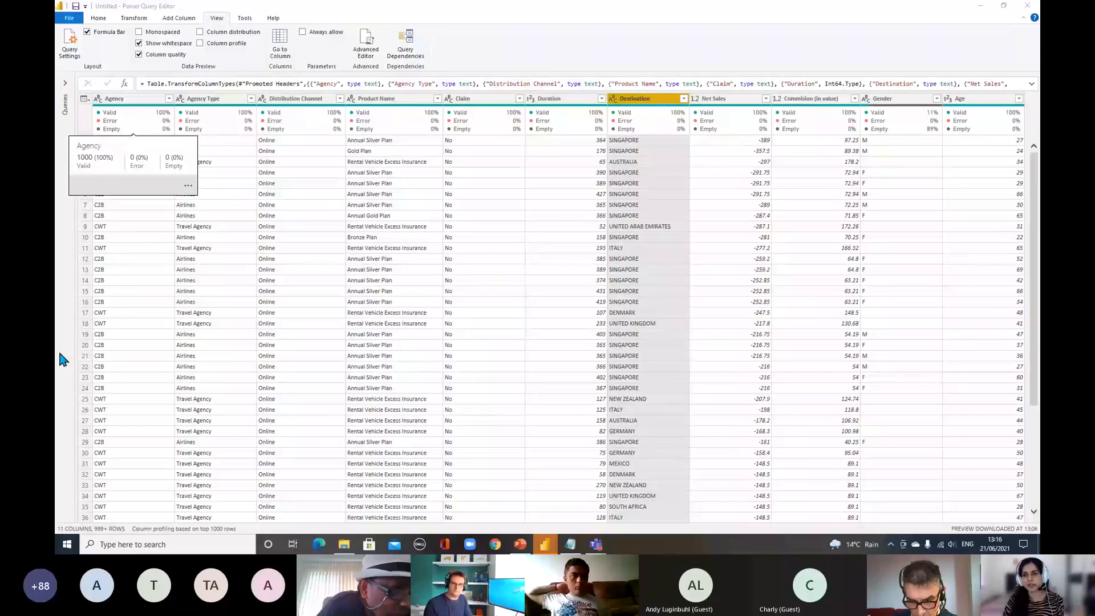
Replace the empty values in the Gender column with U and check the column's quality.
left_click(916, 101)
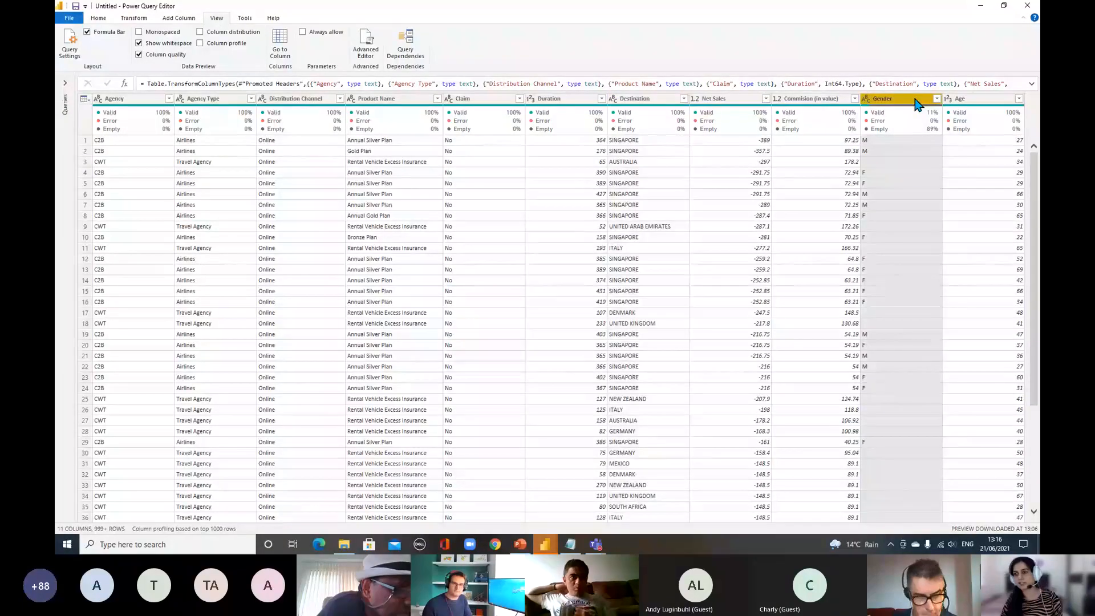
mouse_move(910, 129)
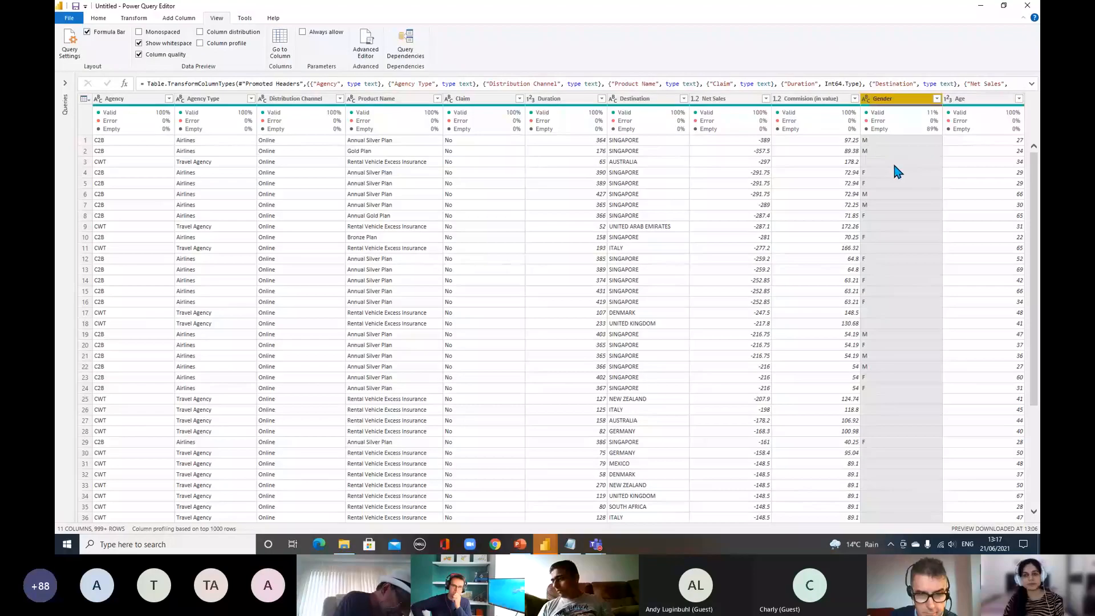
right_click(907, 103)
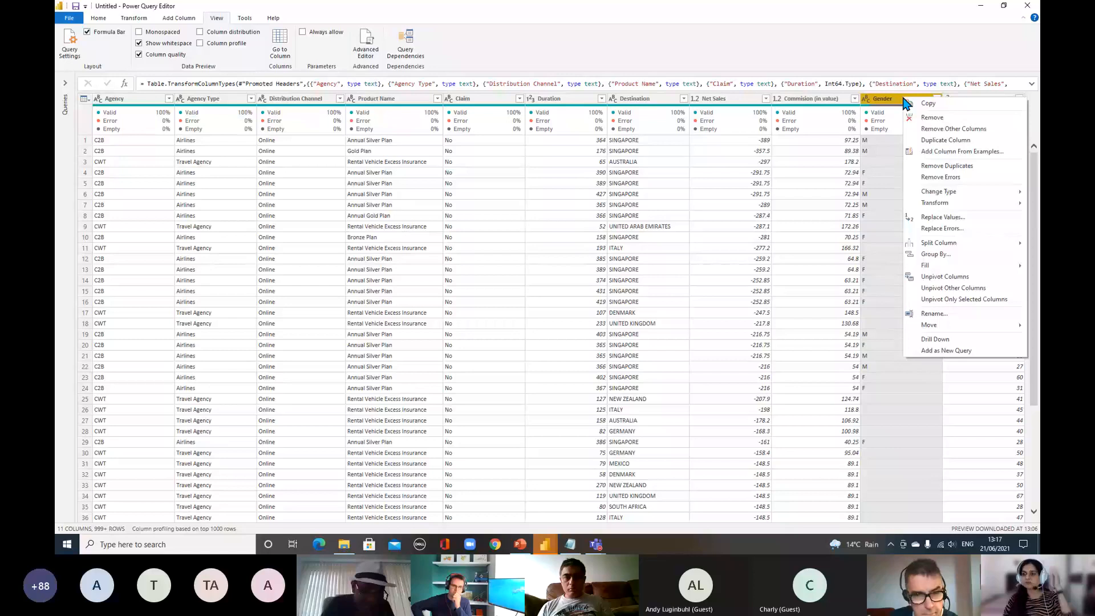
left_click(956, 222)
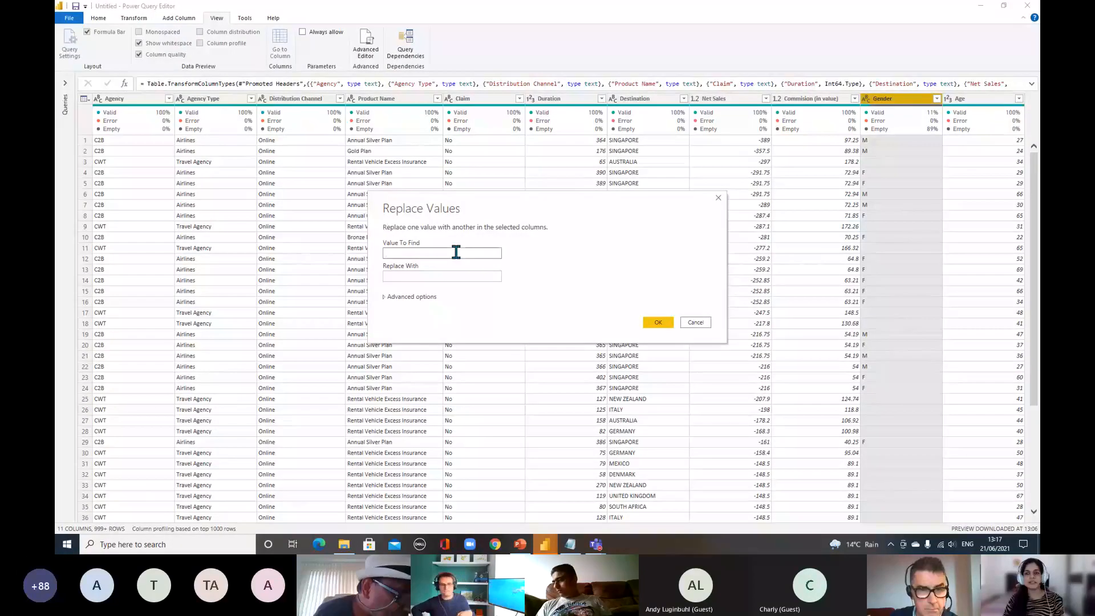
left_click(450, 276)
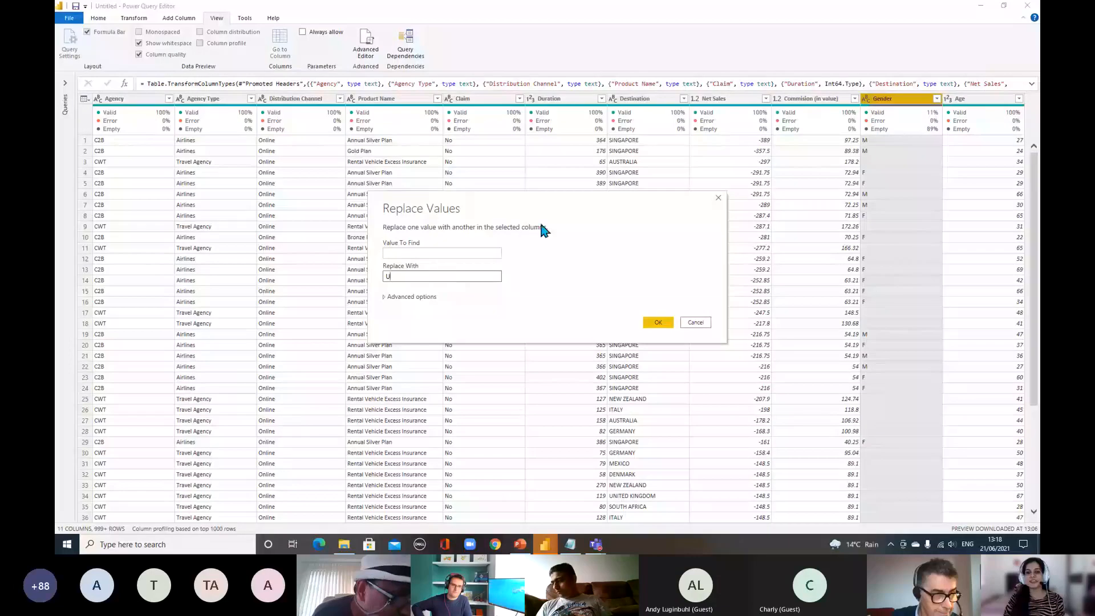
left_click_drag(531, 206, 575, 176)
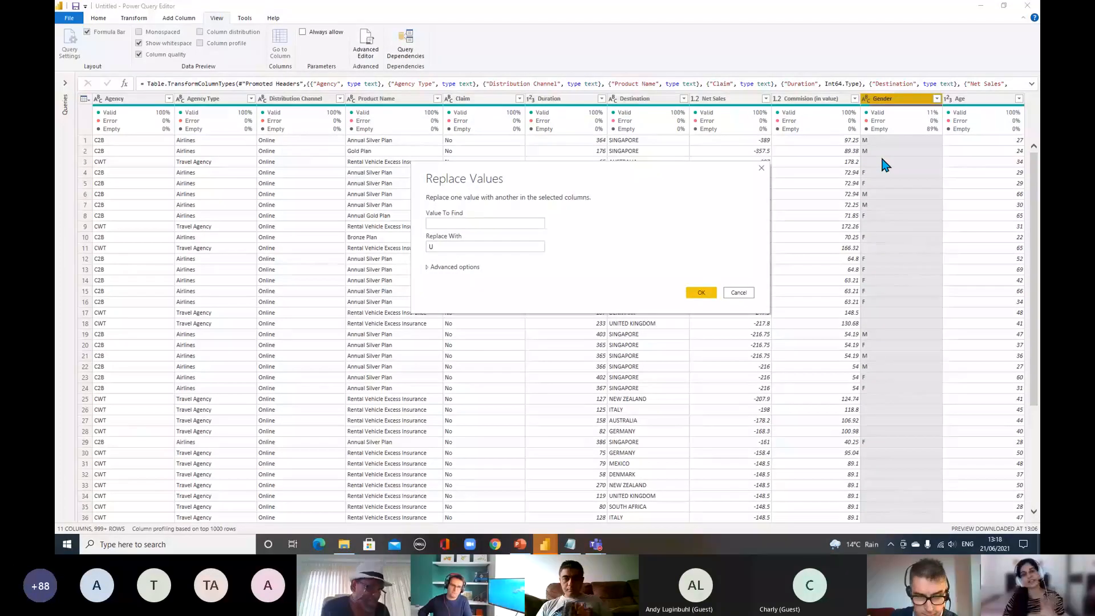
left_click(704, 295)
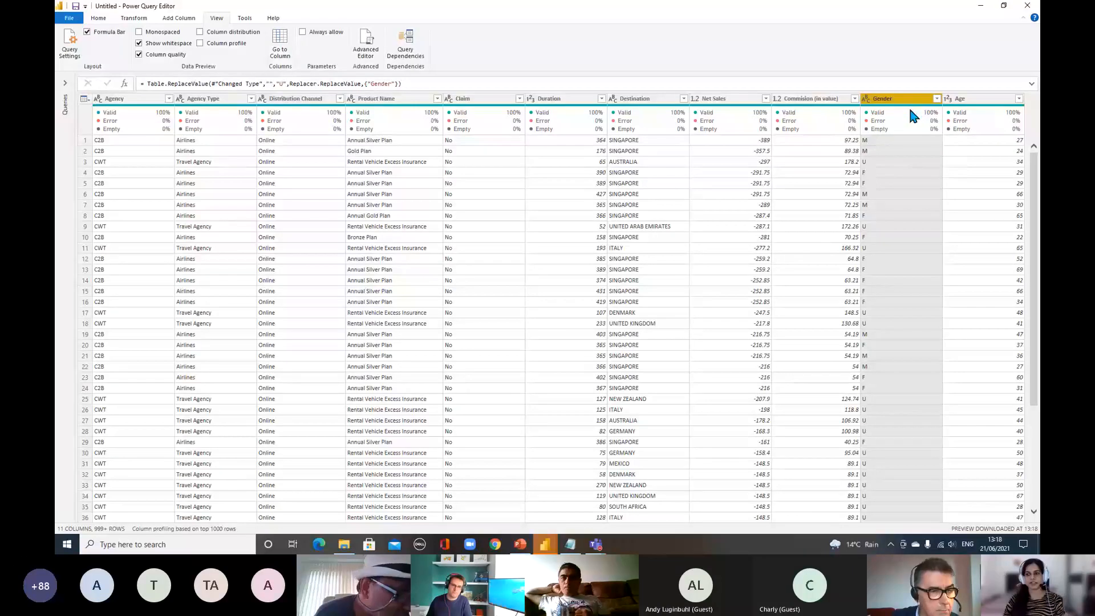
mouse_move(894, 121)
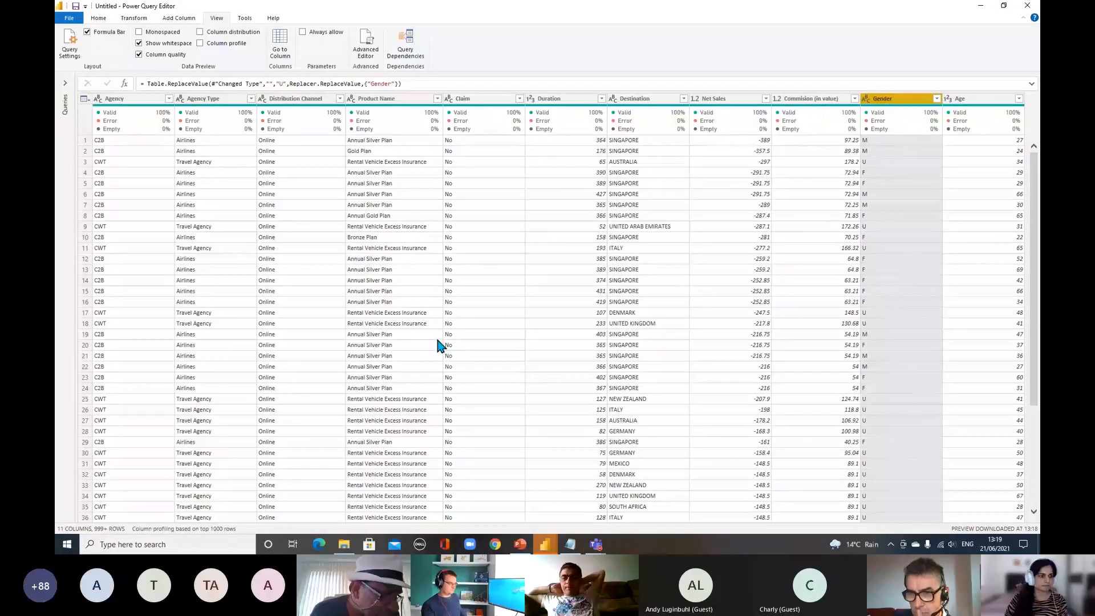
Restore the query list and the query settings with the applied steps of travel_insurance.
left_click(65, 83)
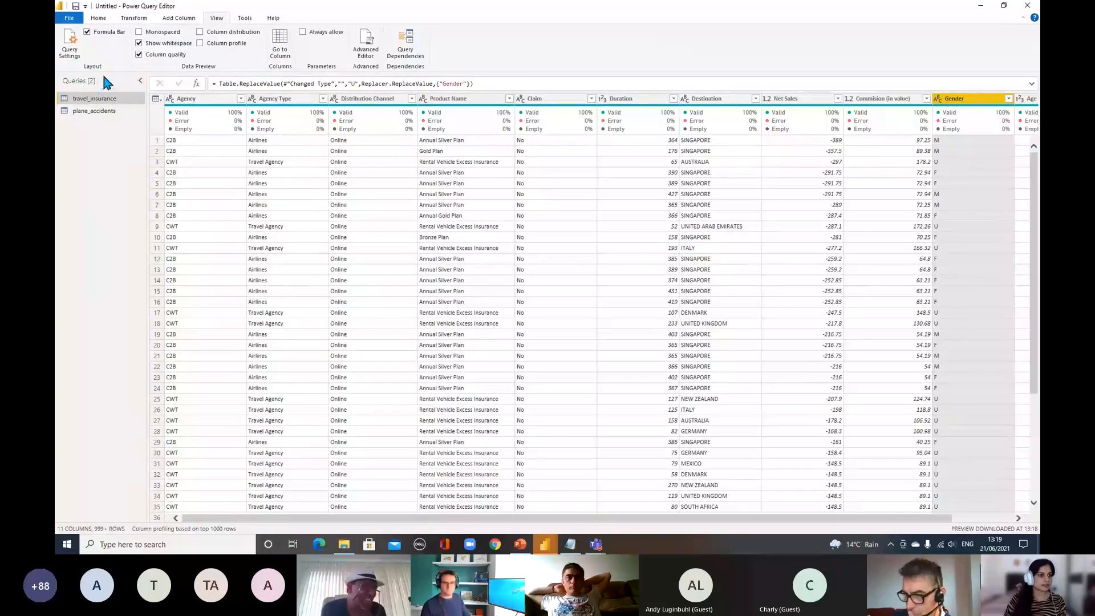
left_click(69, 41)
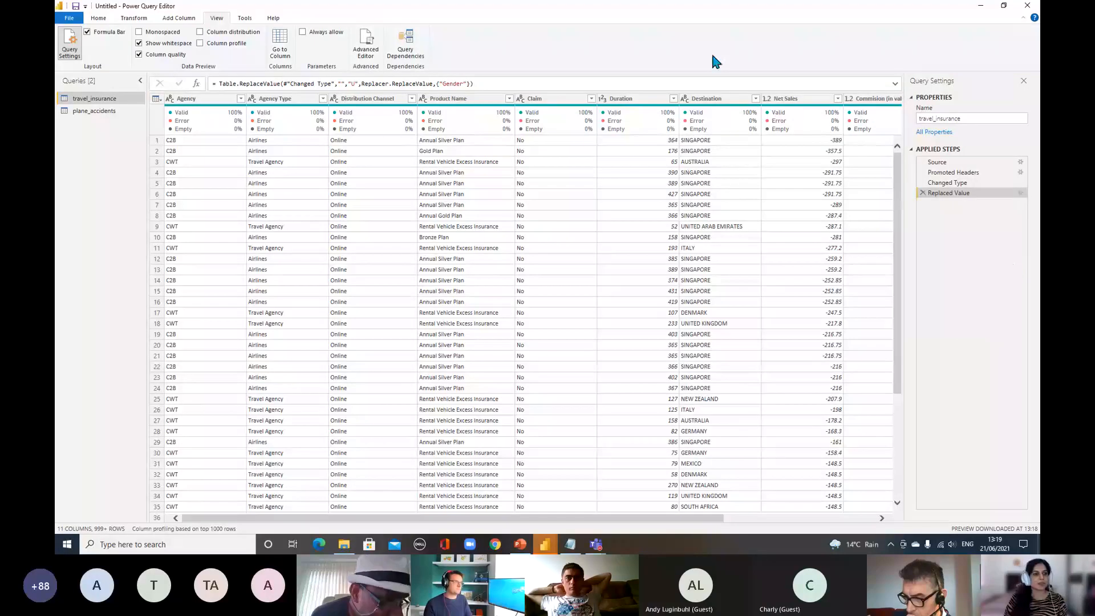
left_click(100, 18)
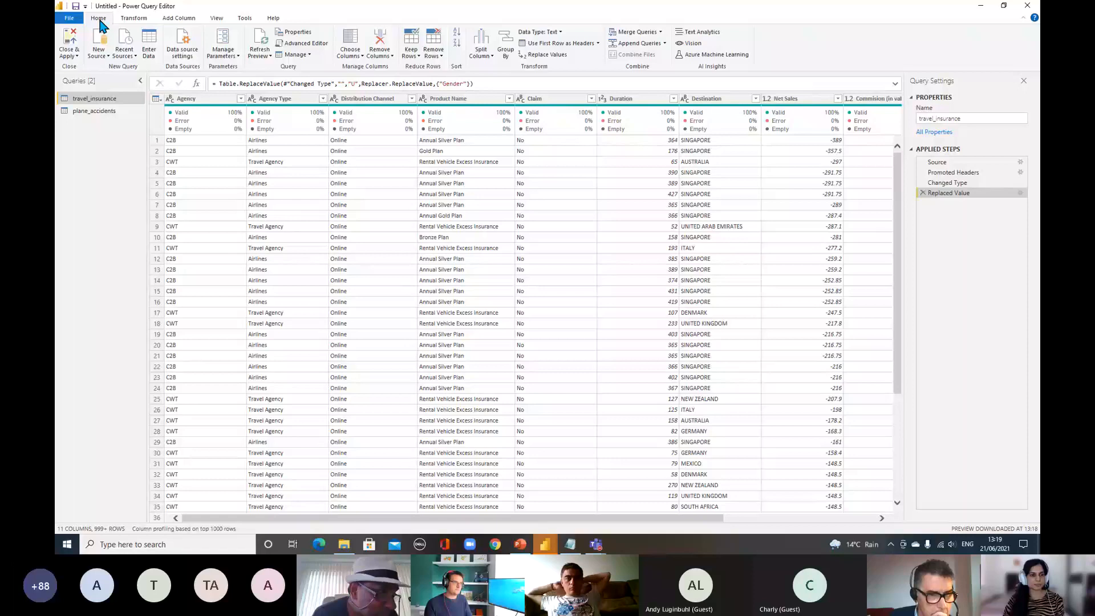
left_click(134, 19)
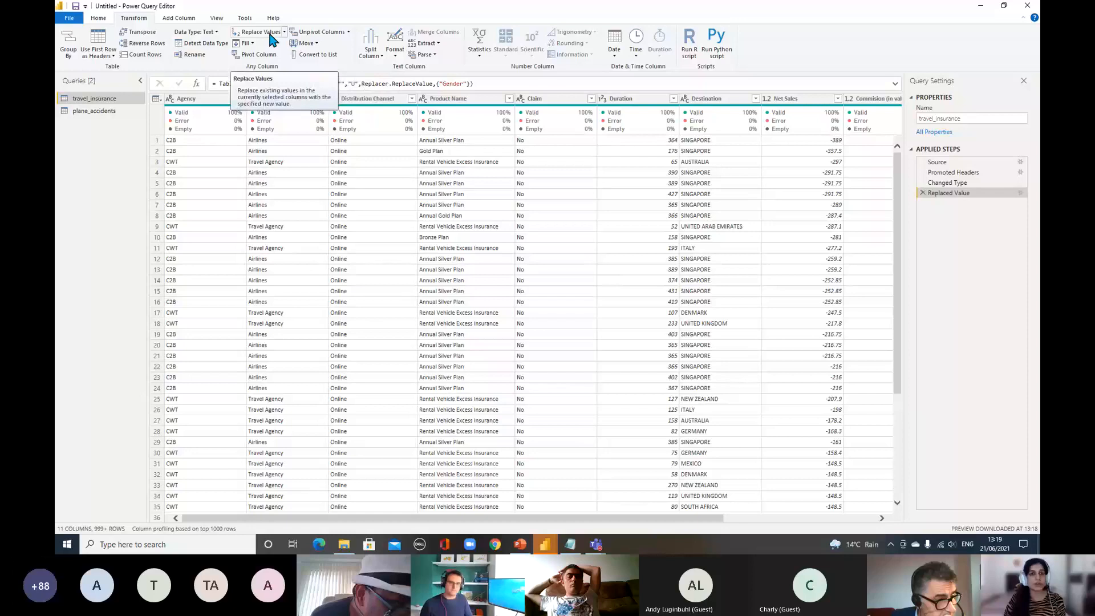
left_click(371, 51)
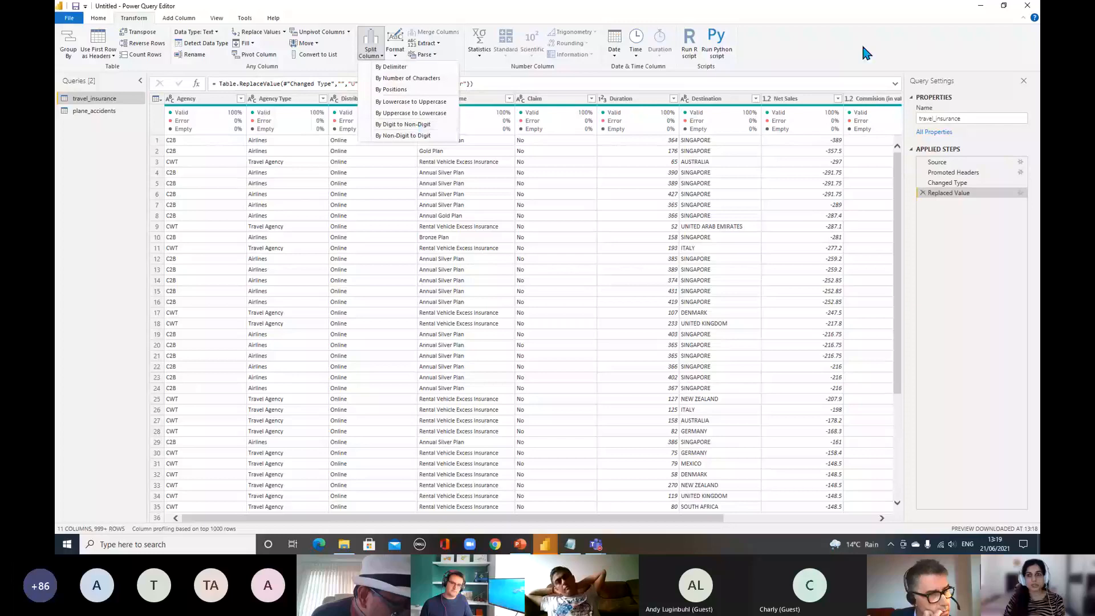
left_click(438, 45)
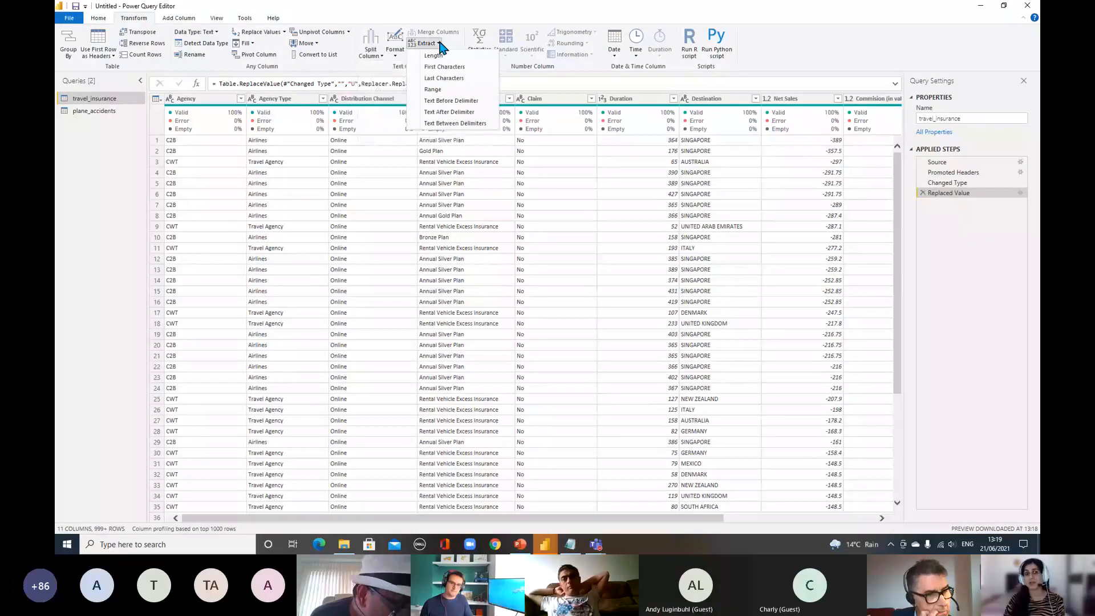
left_click(811, 56)
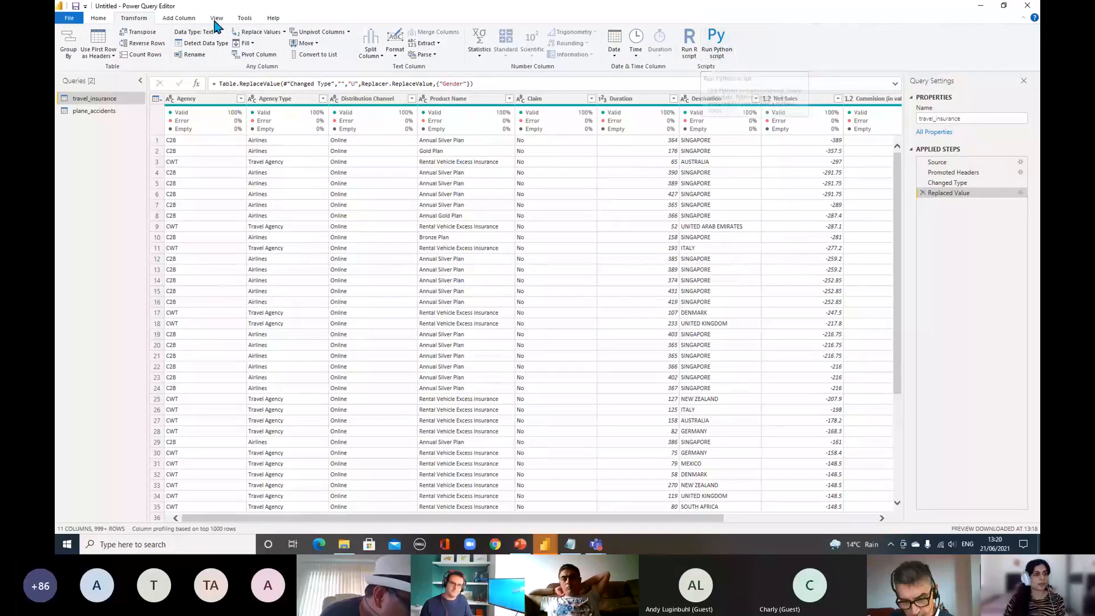
left_click(179, 18)
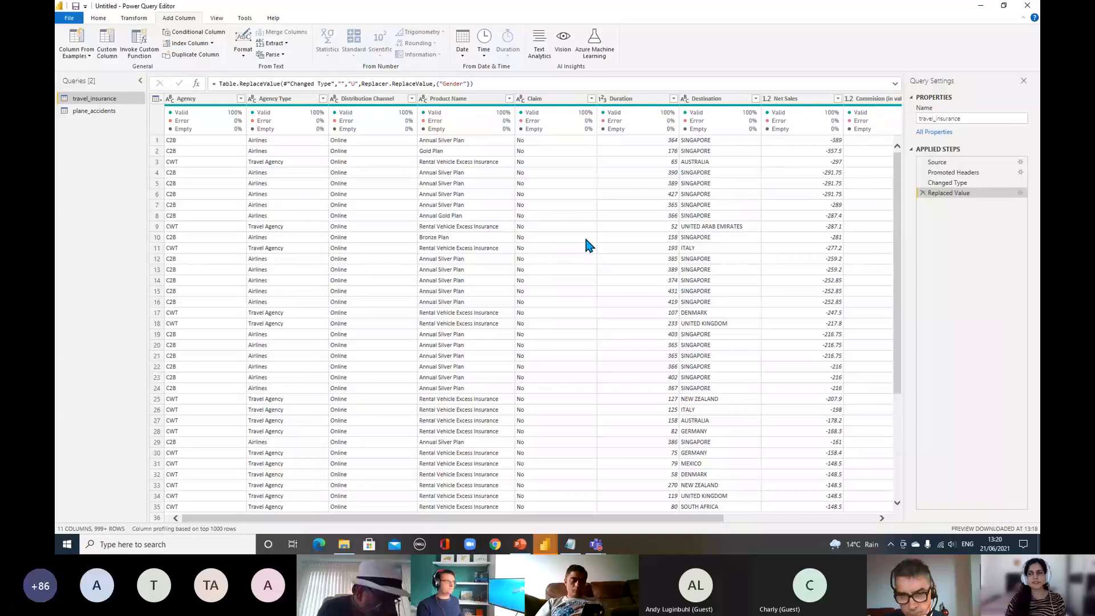
Apply the query changes, close the query editor, and check the loaded fields of plane_accidents and travel_insurance.
left_click(100, 19)
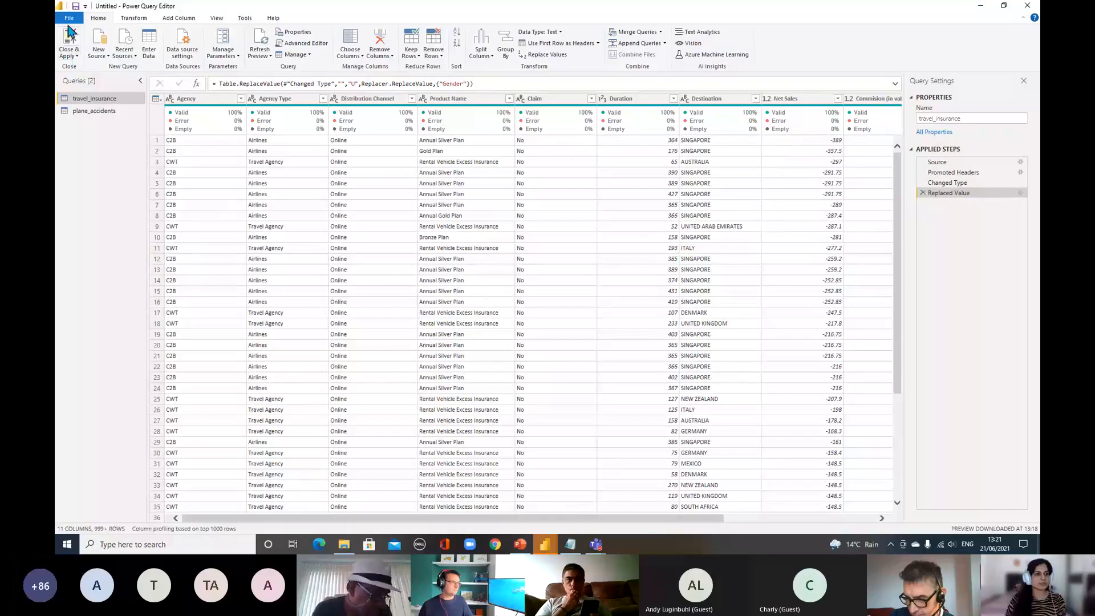
left_click(77, 56)
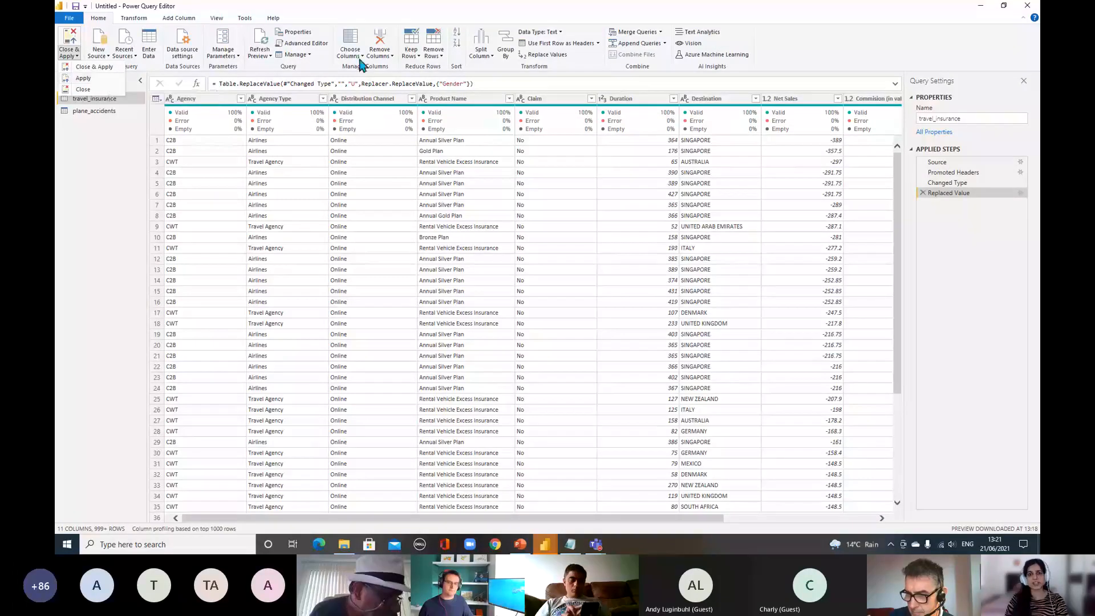
left_click(117, 67)
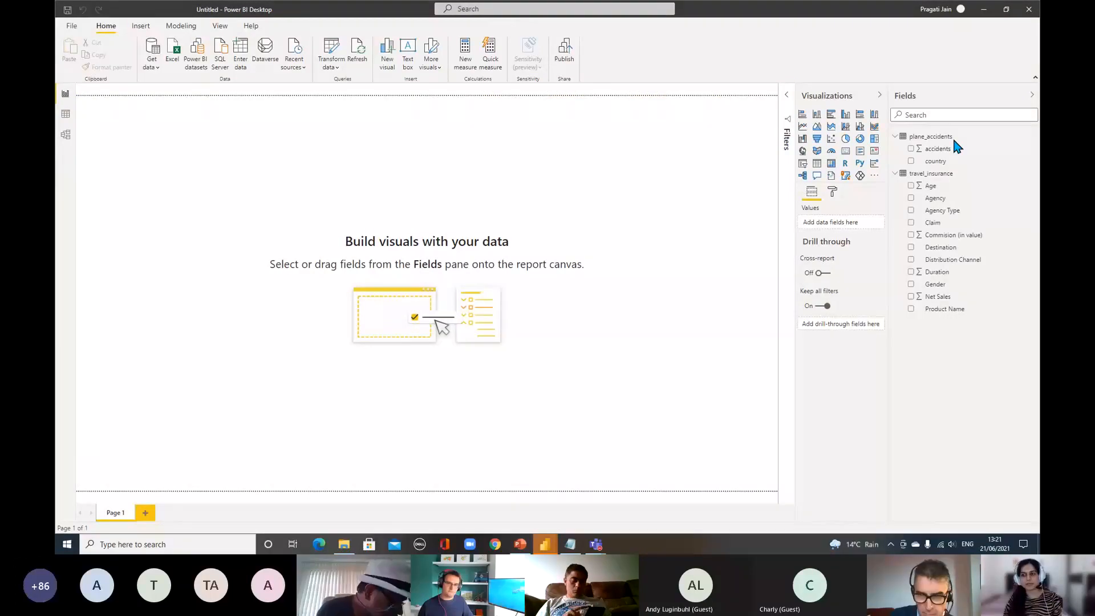
left_click(942, 169)
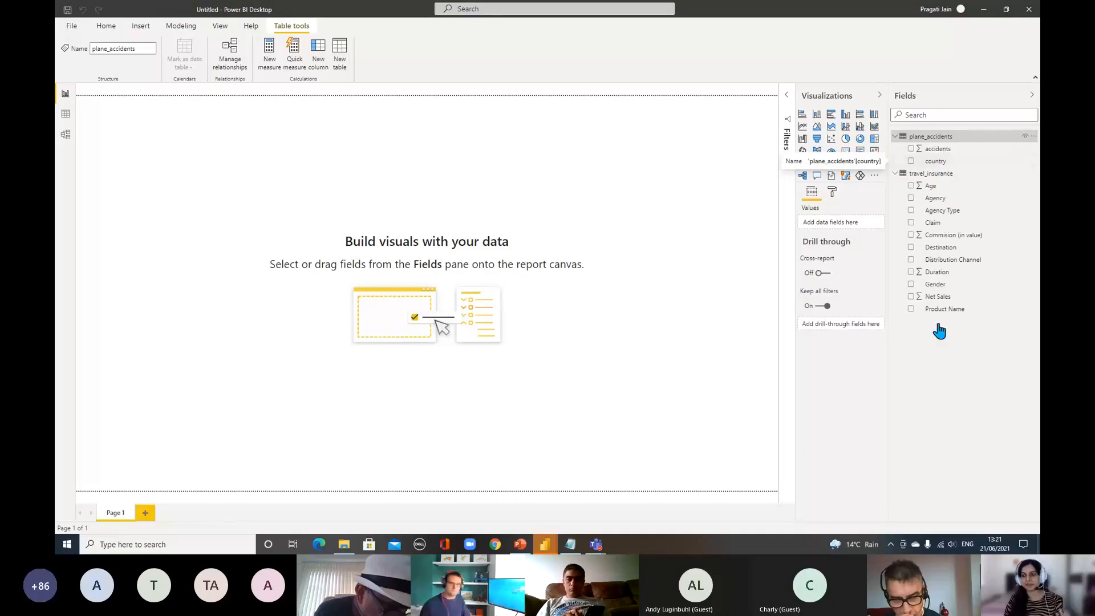
left_click(709, 262)
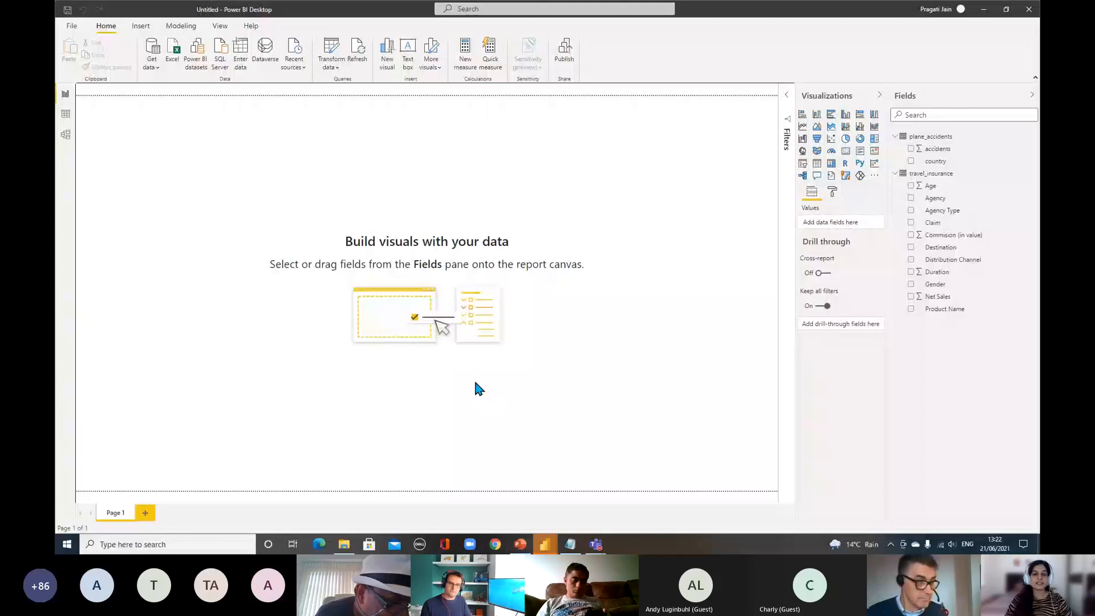
Examine the loaded rows of plane_accidents, the filter options of its country column, and the rows of travel_insurance.
left_click(66, 113)
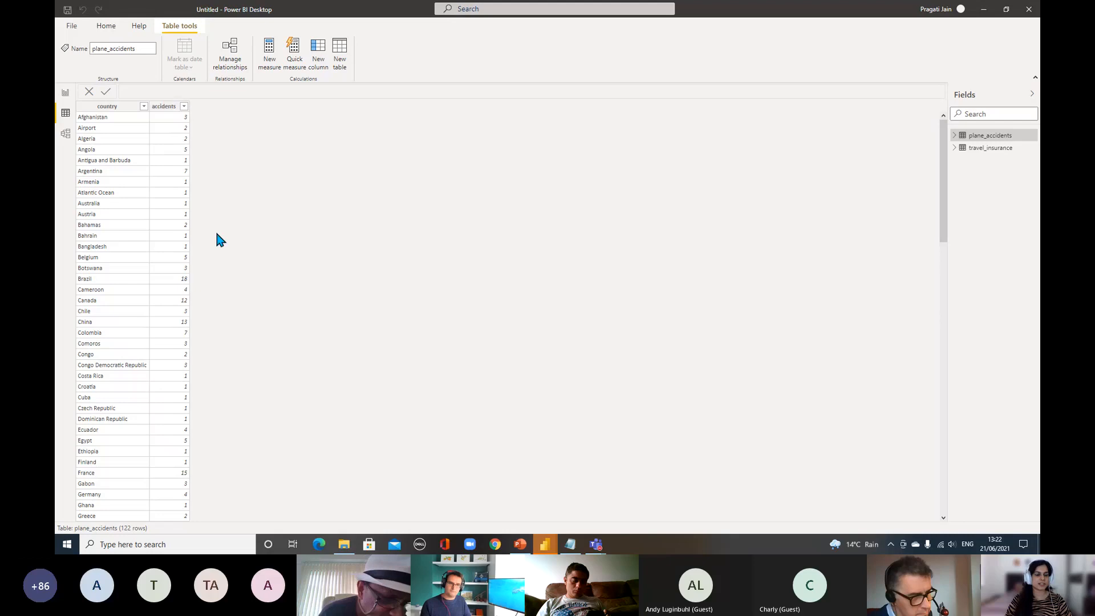
left_click(143, 107)
mouse_move(203, 178)
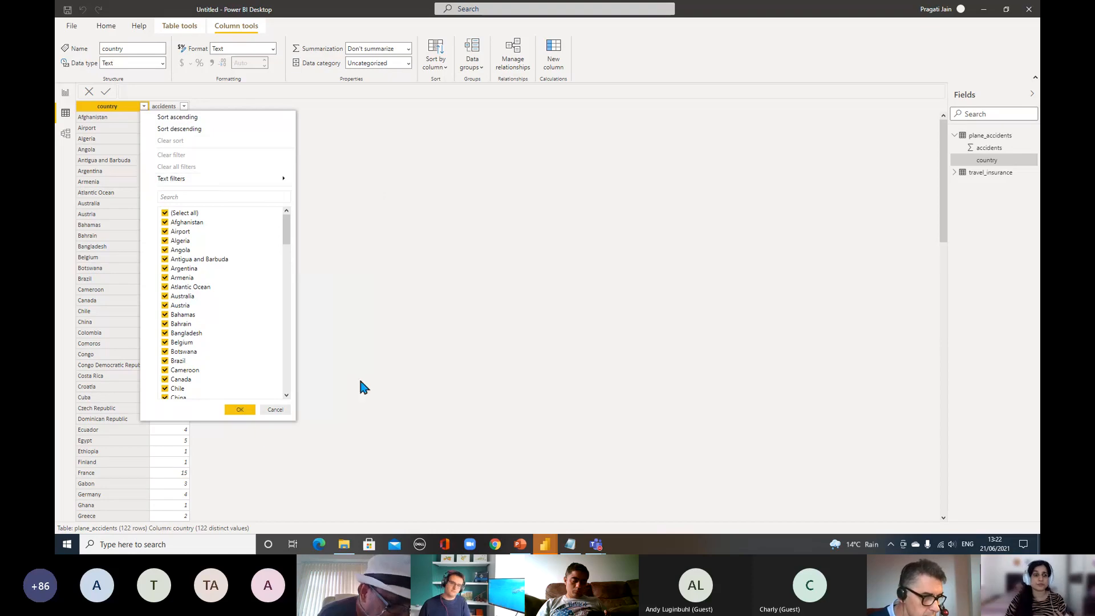
left_click(276, 409)
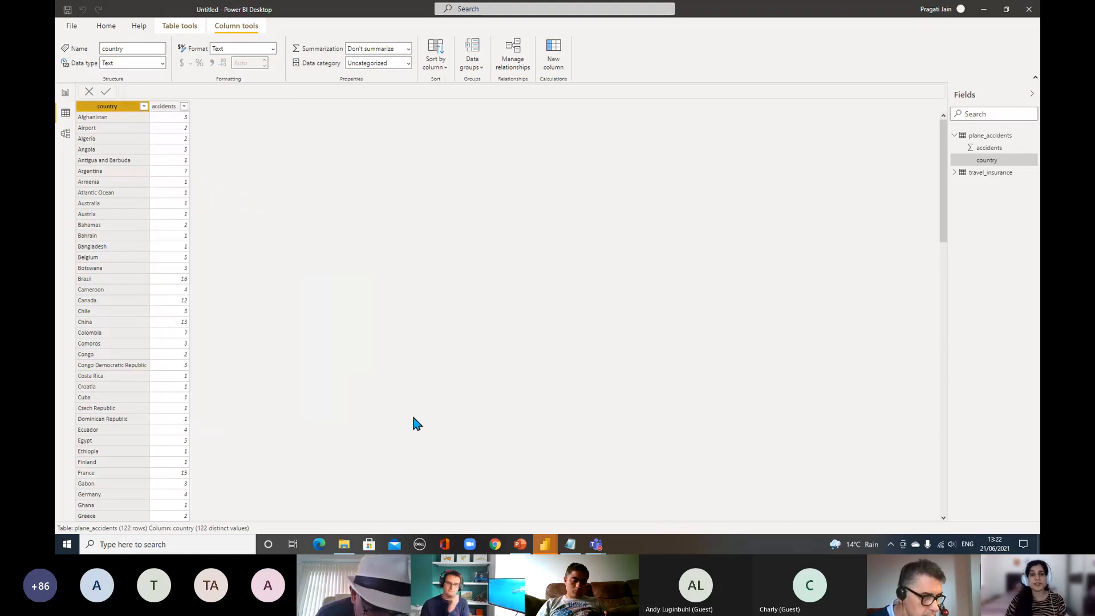
left_click(990, 173)
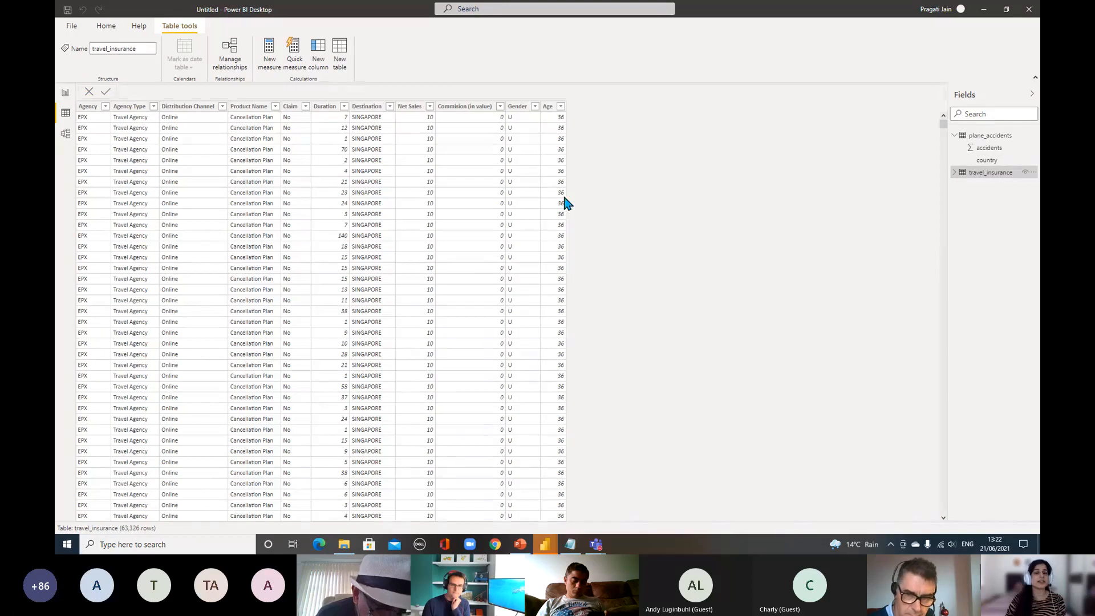
In the model diagram, make room by collapsing the properties and move the travel_insurance and plane_accidents tables towards the middle.
left_click(66, 138)
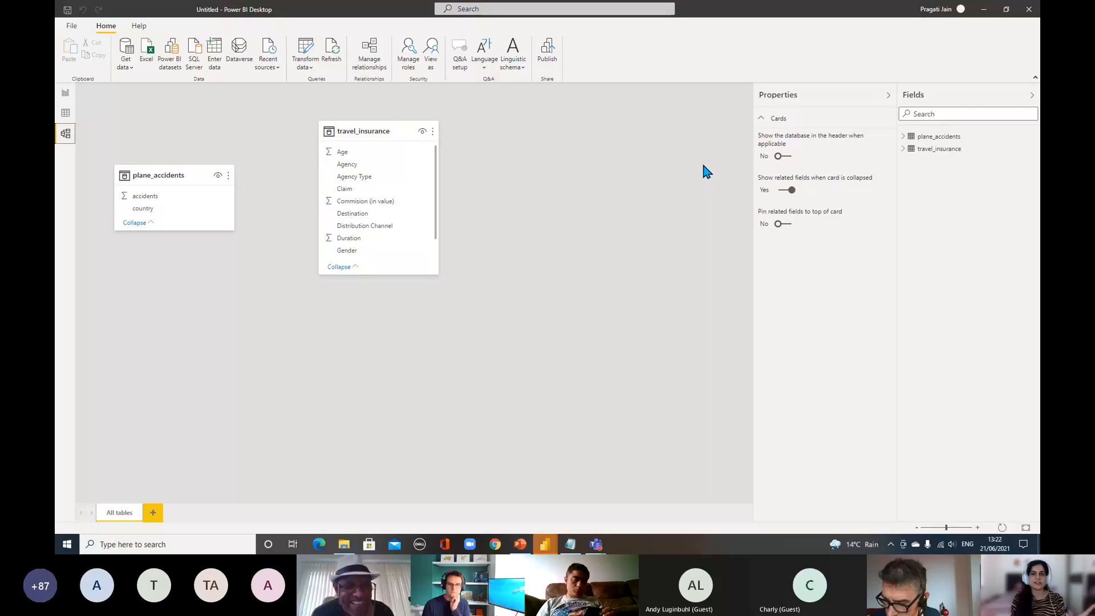
left_click(888, 97)
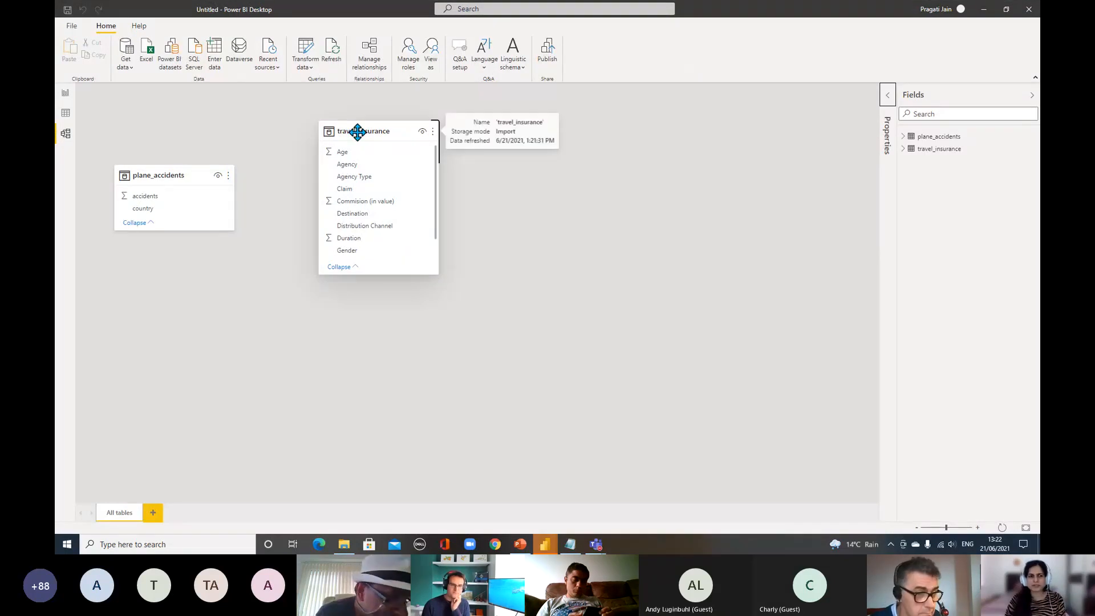
left_click_drag(358, 133, 533, 132)
left_click_drag(163, 178, 342, 181)
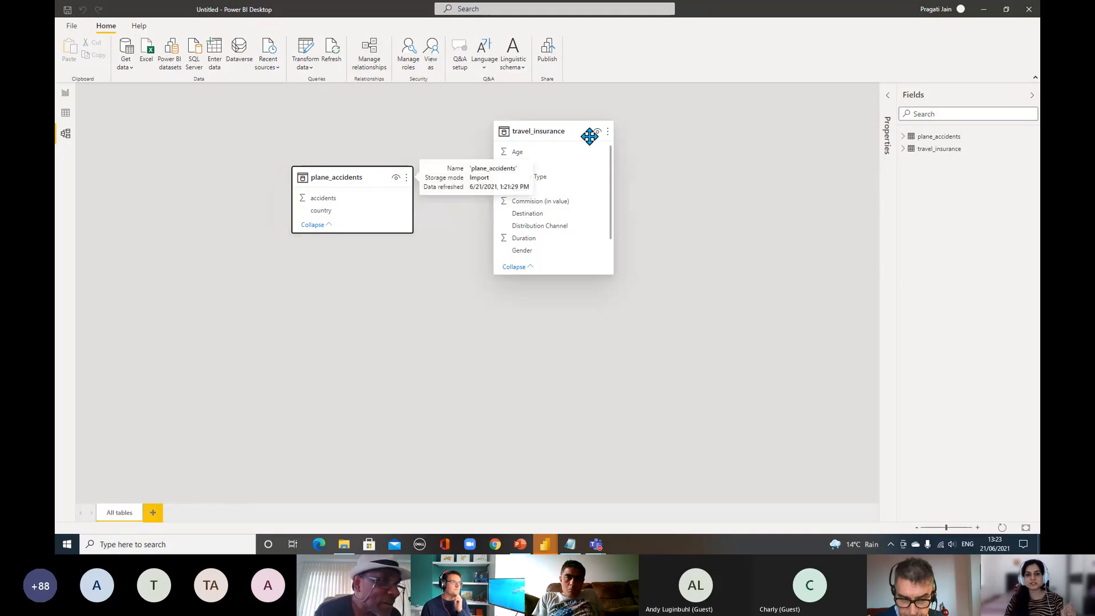
Start a new relationship from plane_accidents, with plane_accidents as the first table and travel_insurance as the second.
left_click(406, 178)
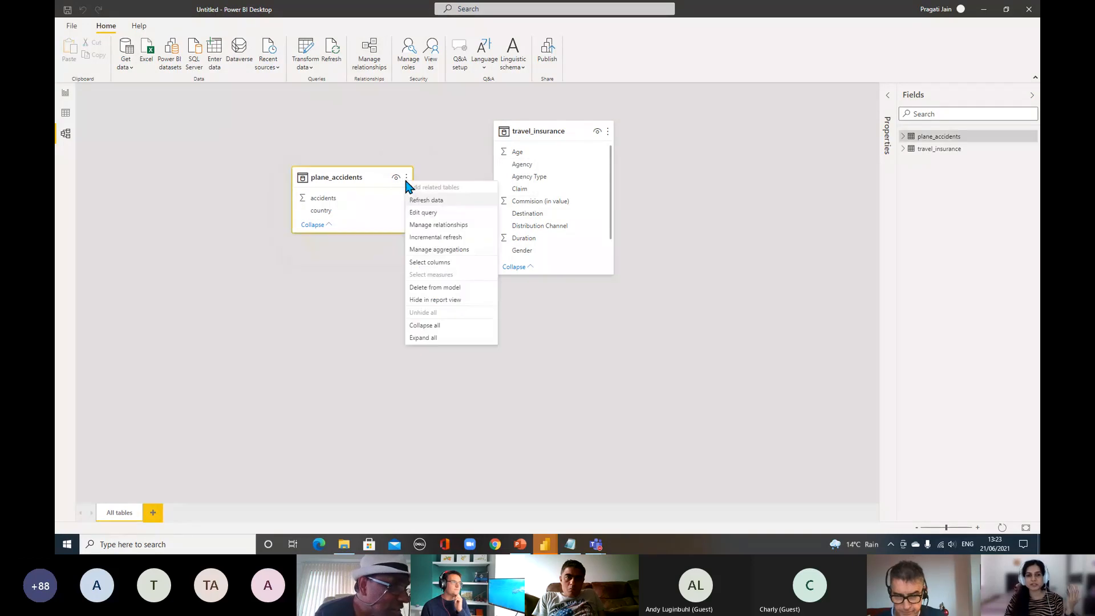
left_click(470, 226)
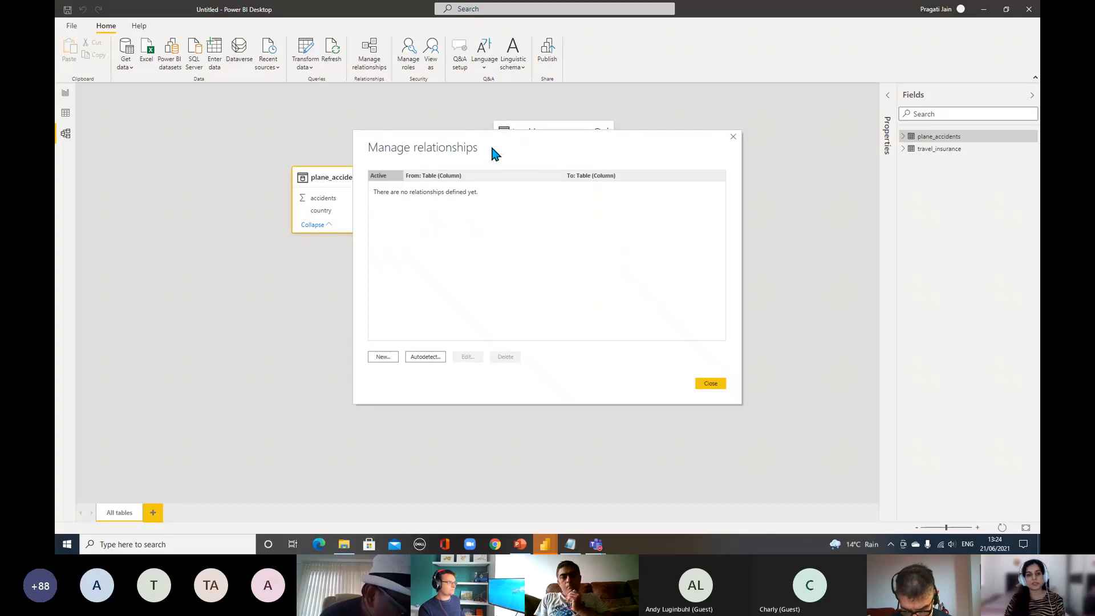
left_click_drag(491, 149, 471, 125)
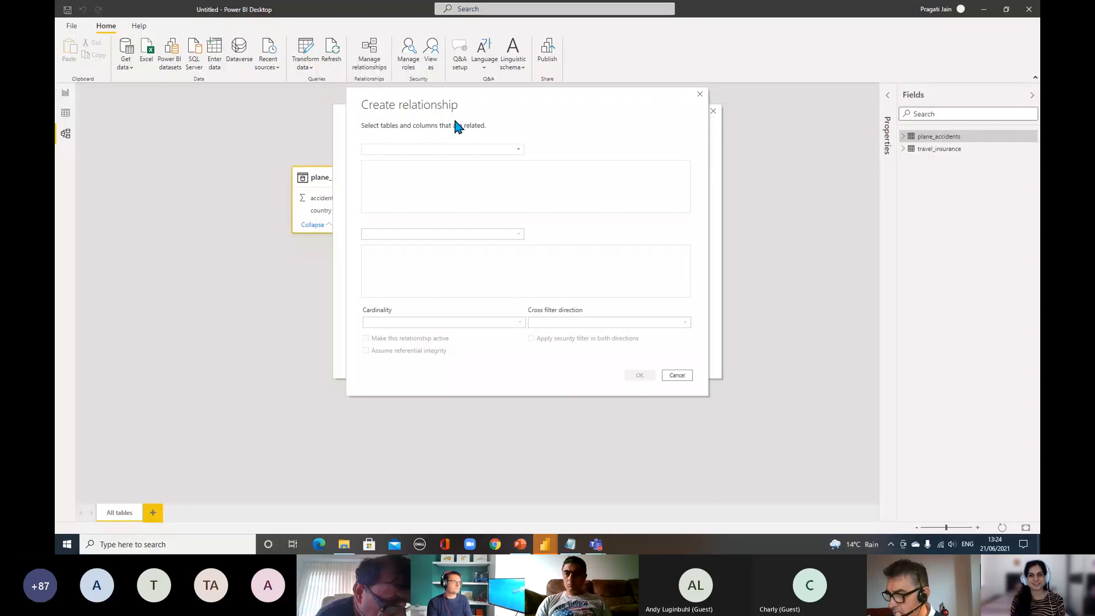
left_click(519, 150)
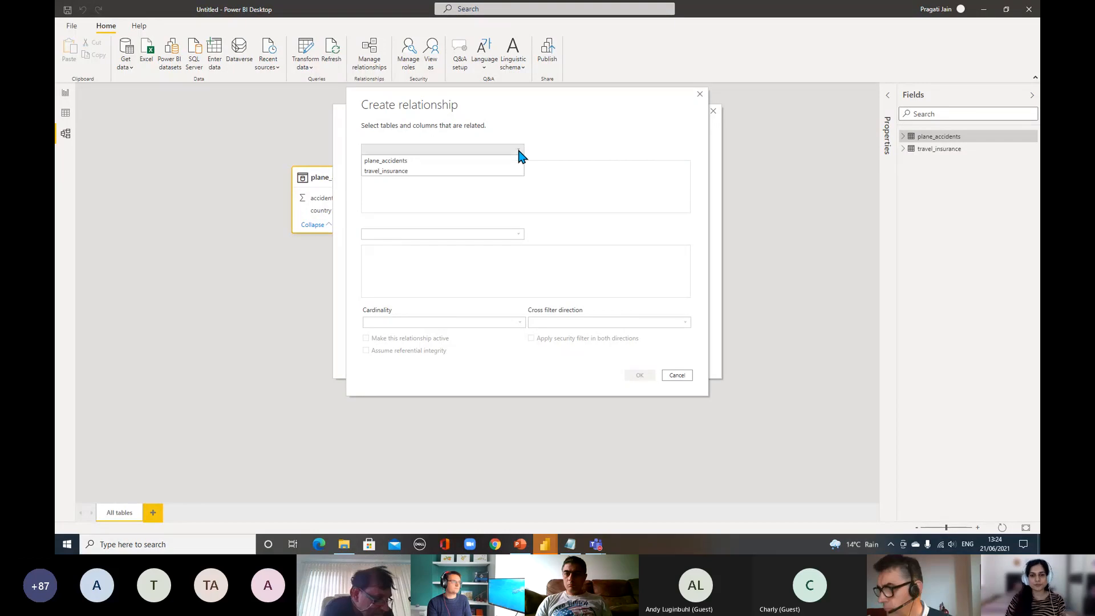
left_click(483, 161)
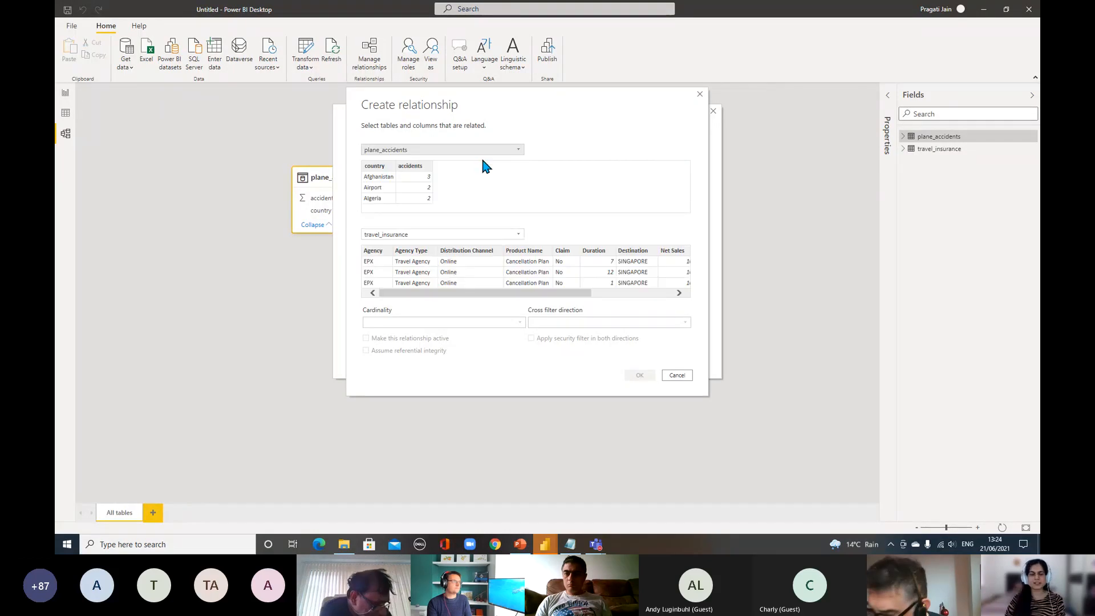
left_click(519, 234)
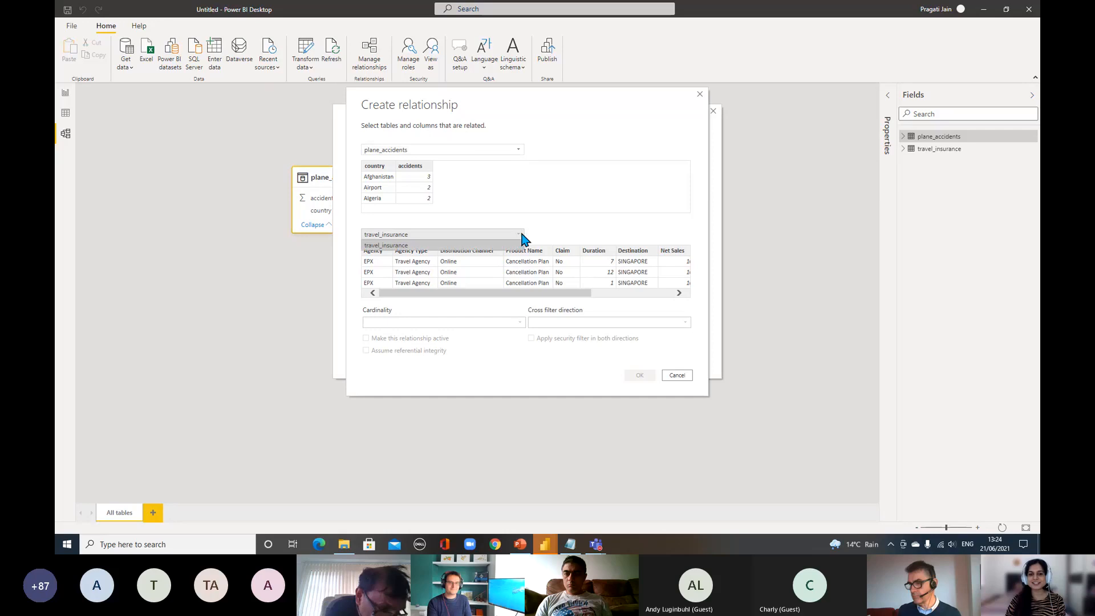
left_click(567, 234)
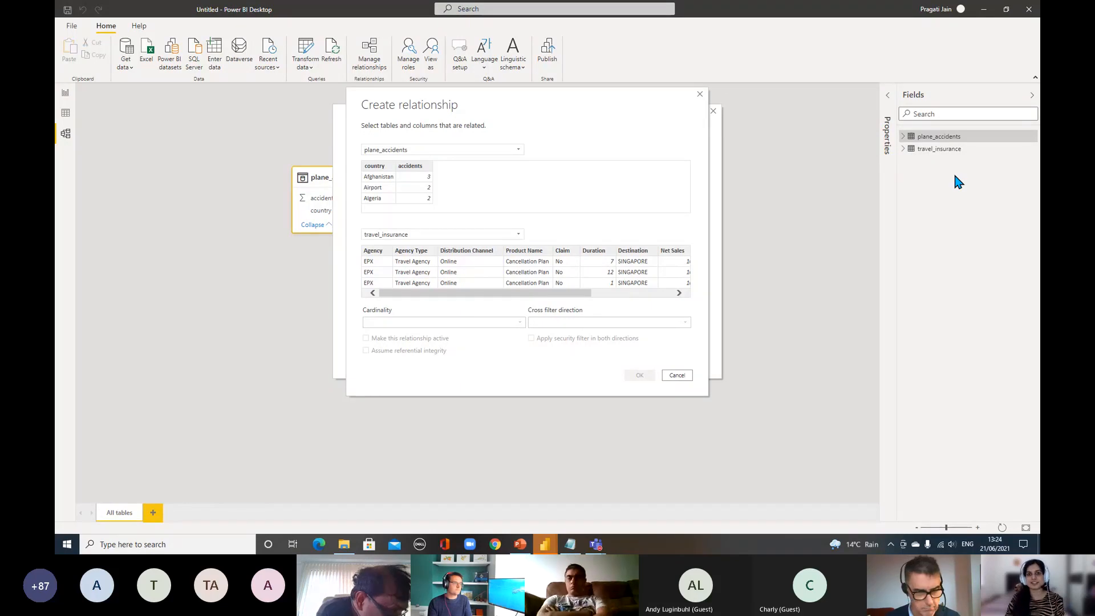
left_click(518, 236)
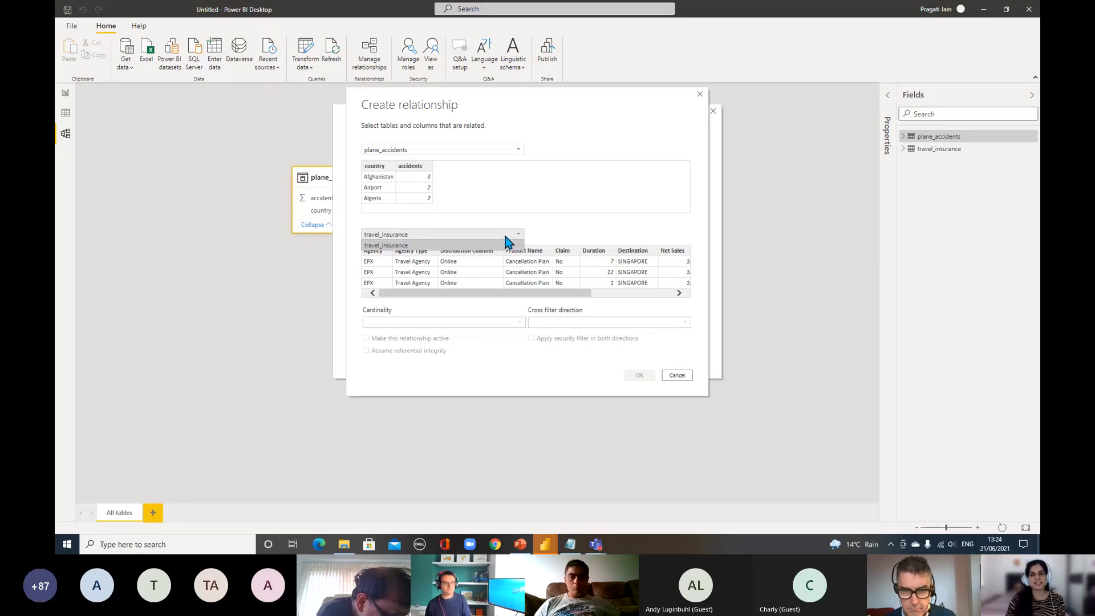
left_click(573, 233)
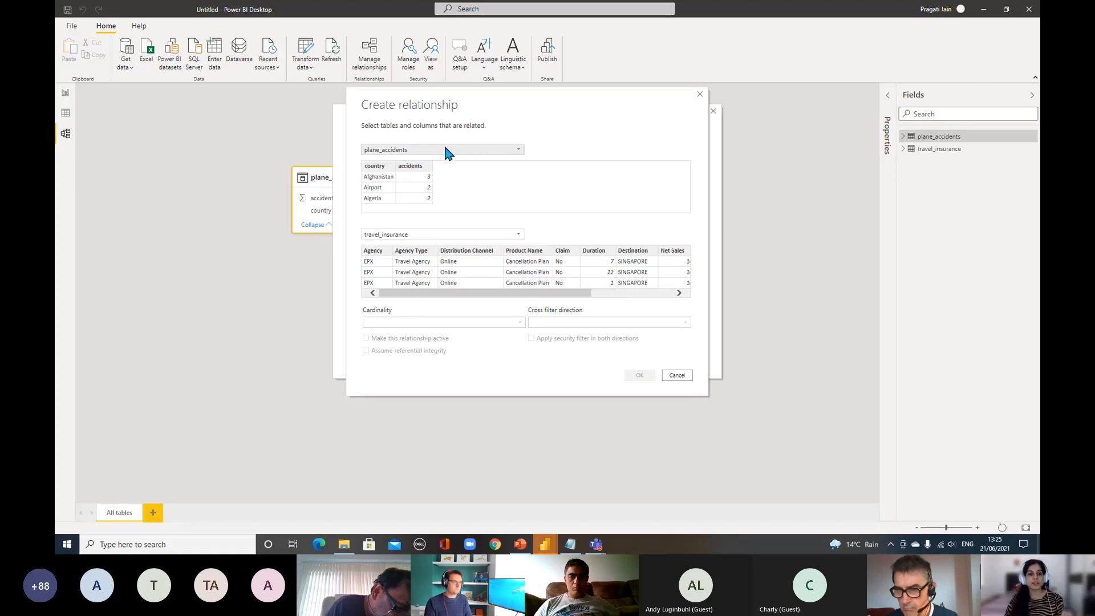
Create the relationship between the country column of plane_accidents and the Destination column of travel_insurance, one to many and active.
left_click(371, 171)
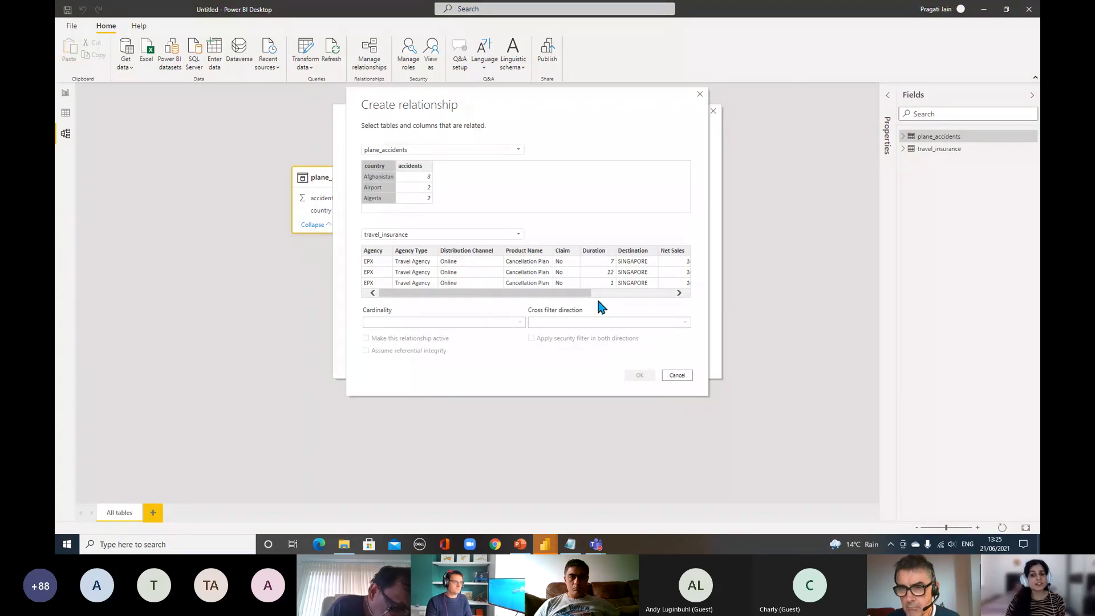
left_click(631, 254)
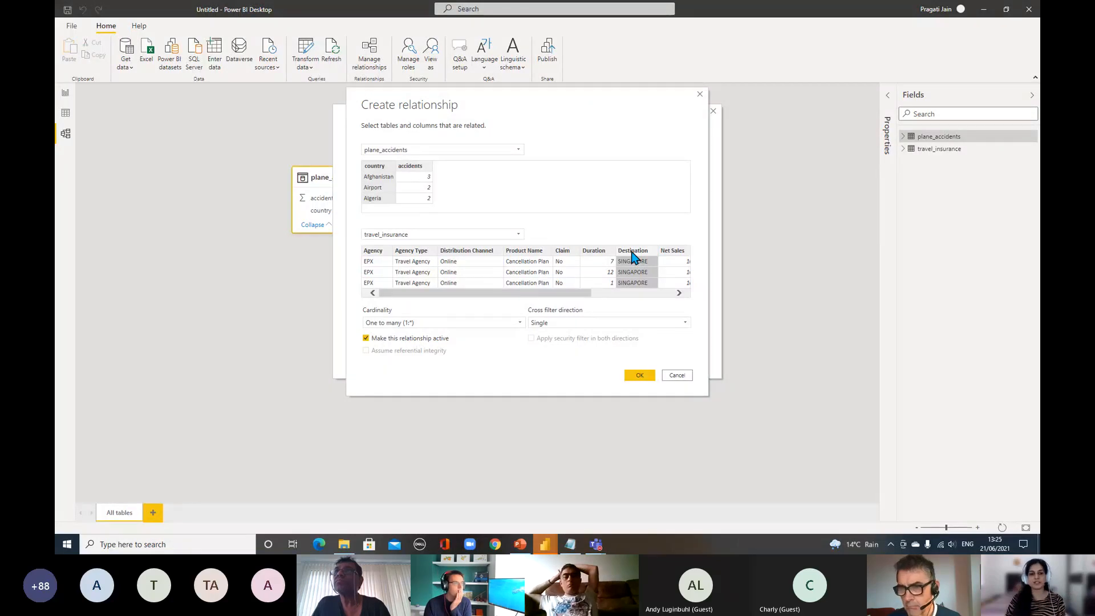
left_click(632, 257)
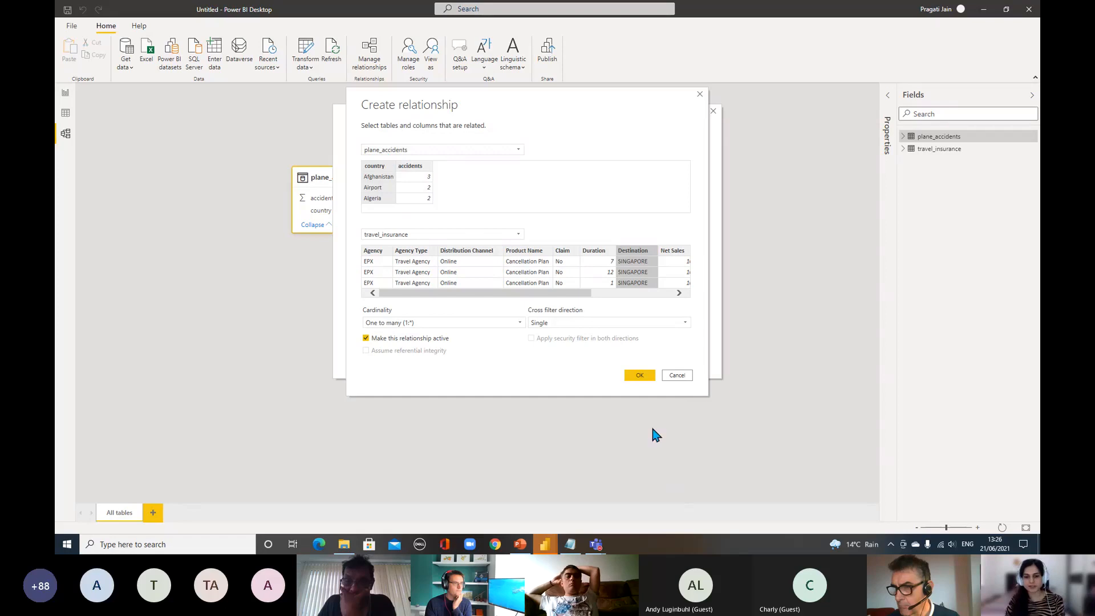
left_click(638, 375)
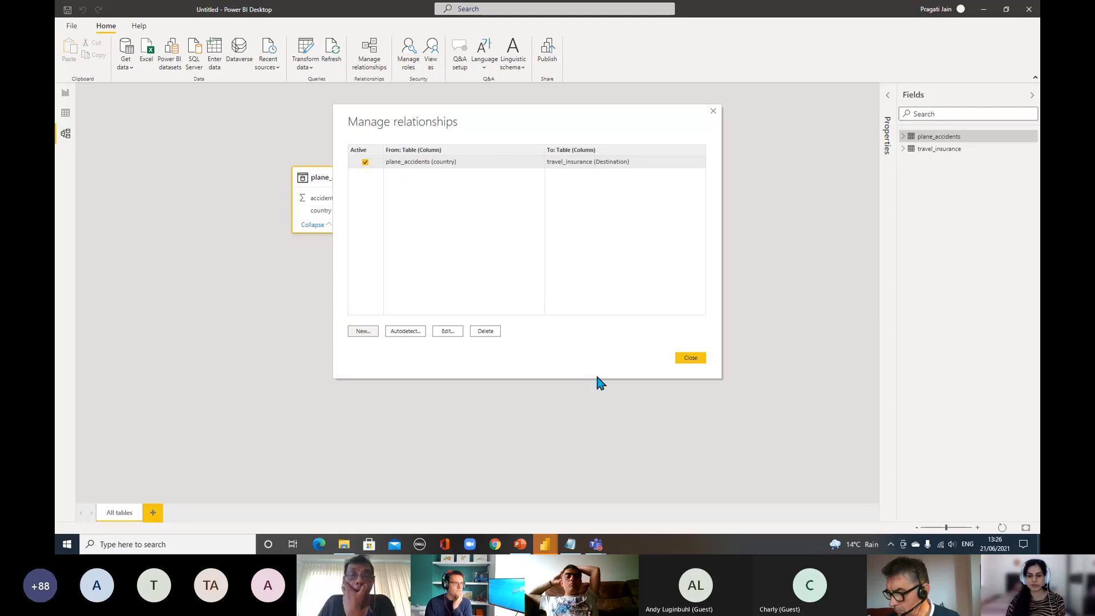
left_click(701, 360)
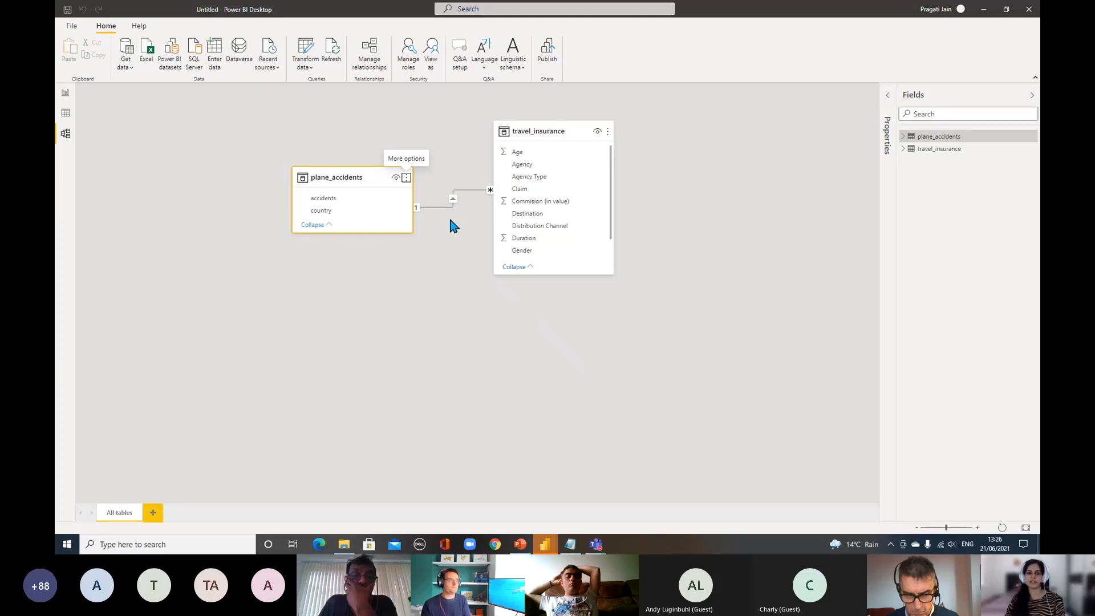
left_click(435, 326)
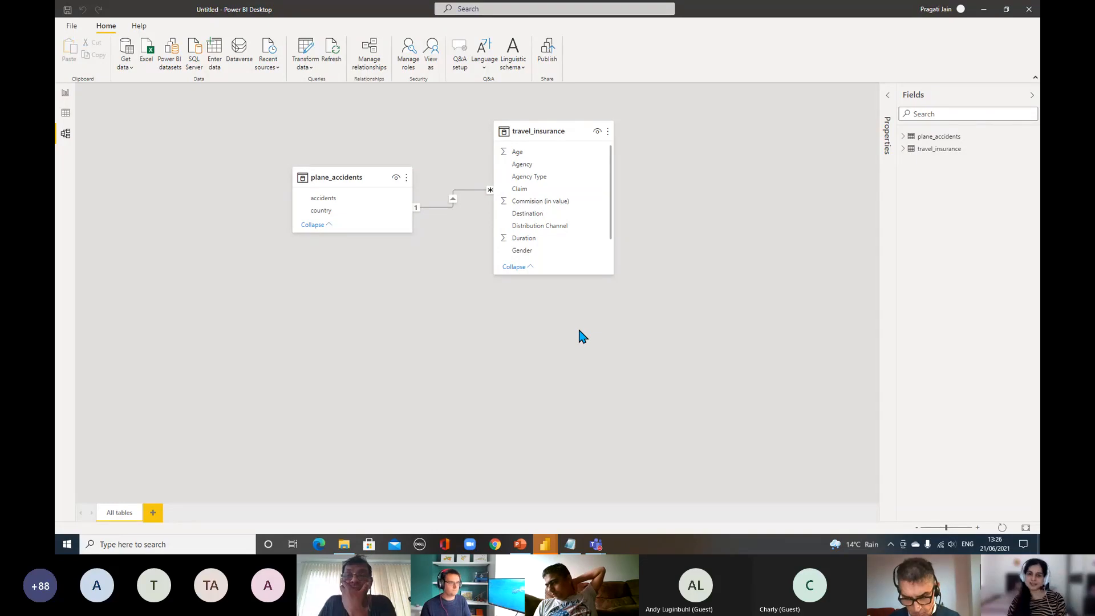
Return to the travel_insurance data rows and list only that table's fields in a widened field list.
left_click(66, 114)
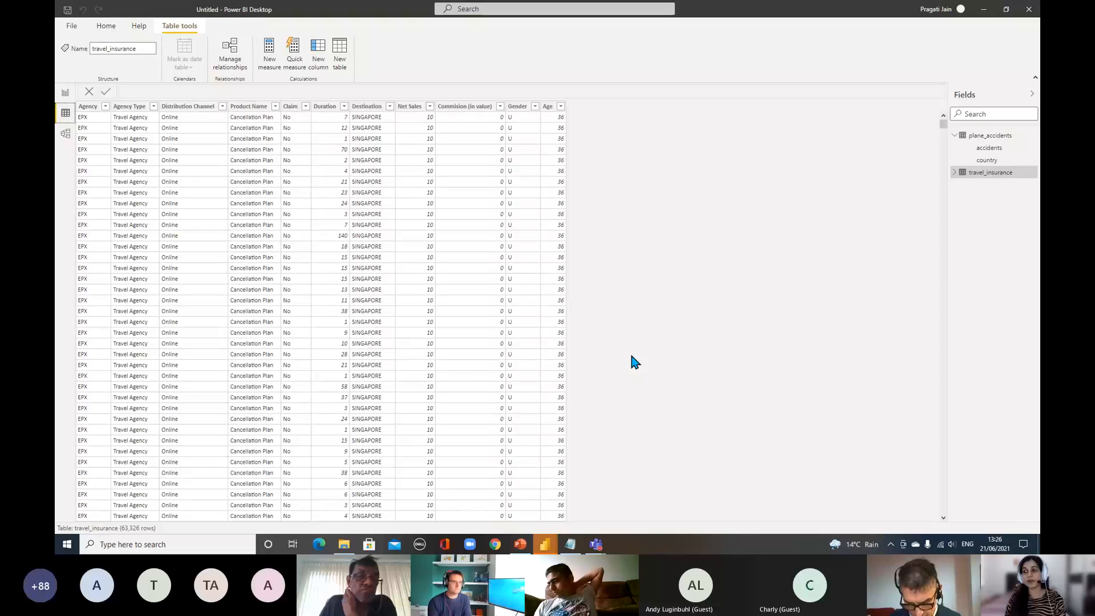
left_click(954, 135)
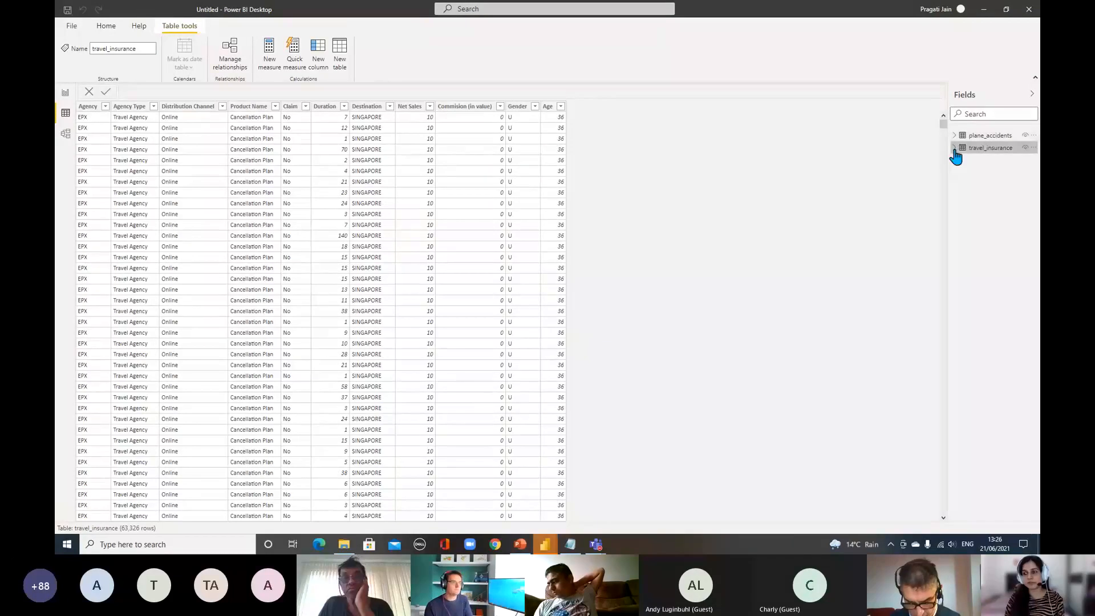
left_click(954, 148)
left_click_drag(948, 271, 911, 281)
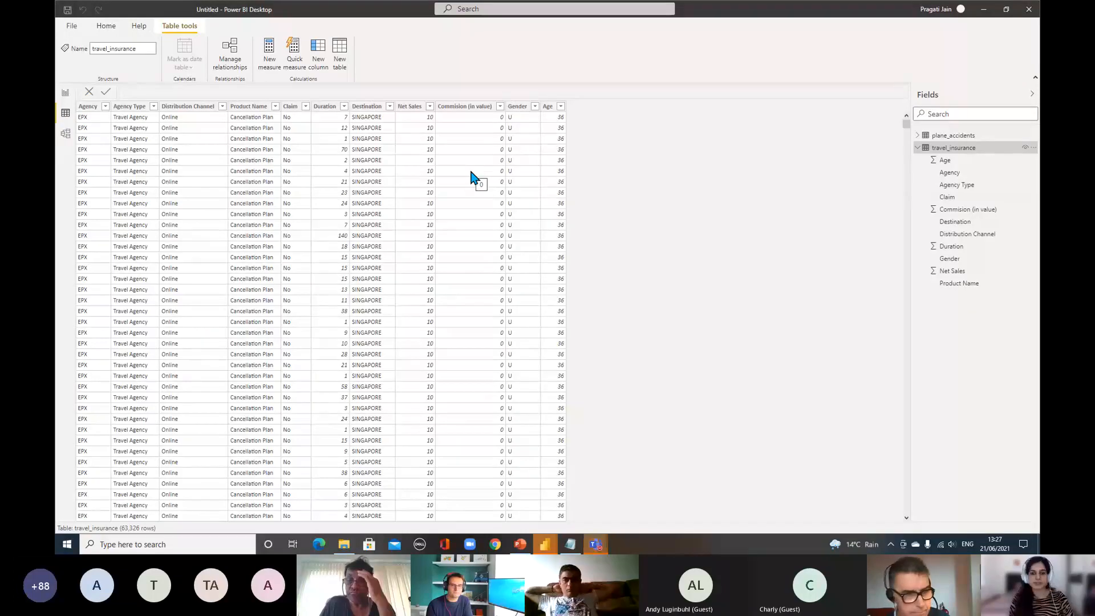
Format the Net Sales column as currency in £ English (United Kingdom) with 0 decimal places.
left_click(410, 106)
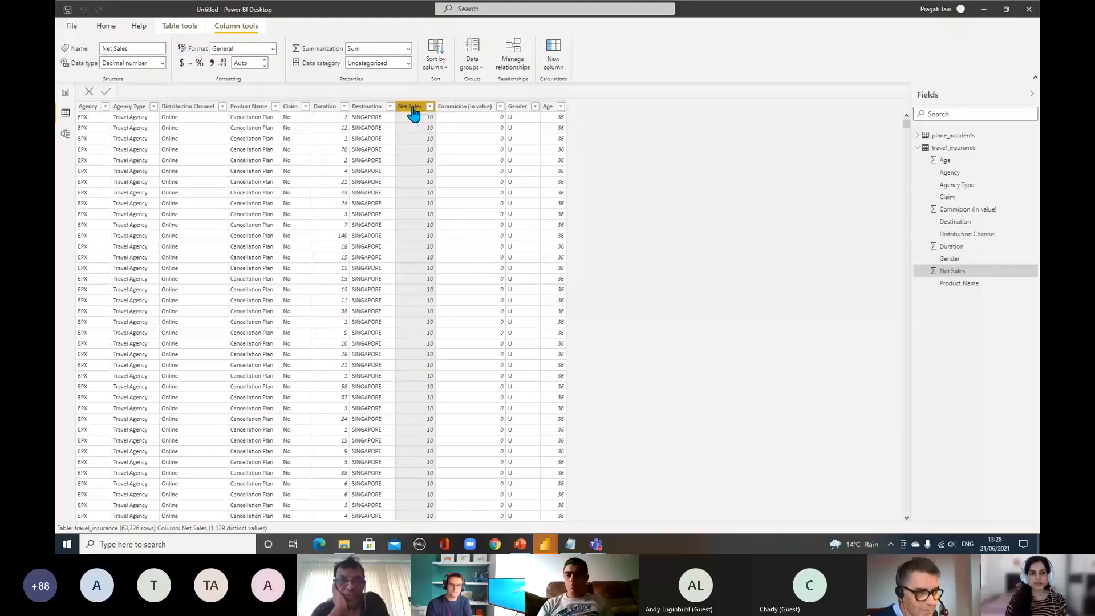
left_click(190, 64)
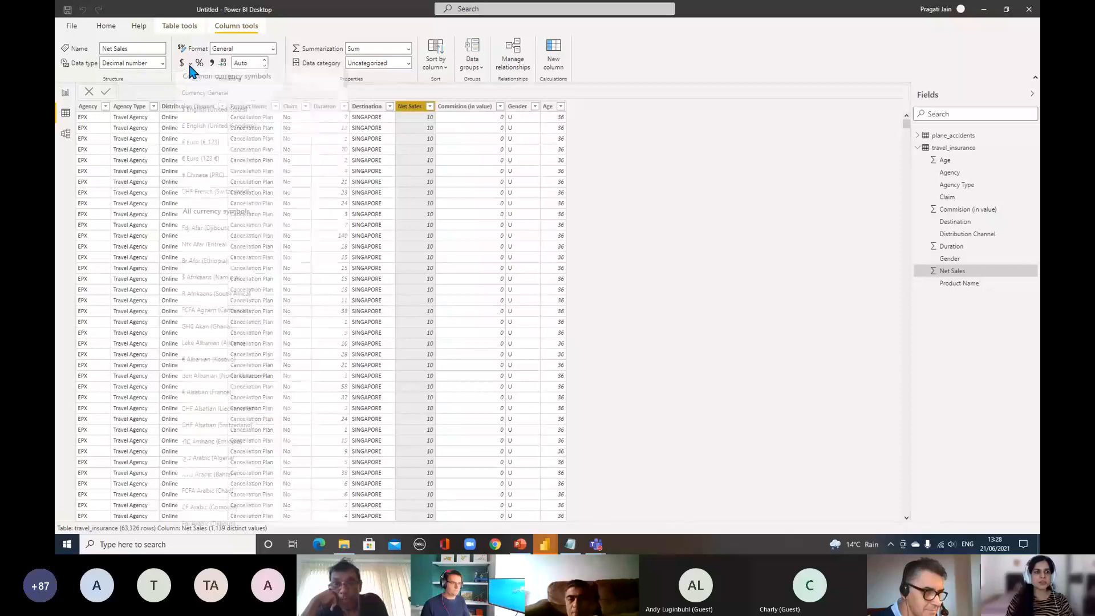
scroll(239, 251, "down", 2)
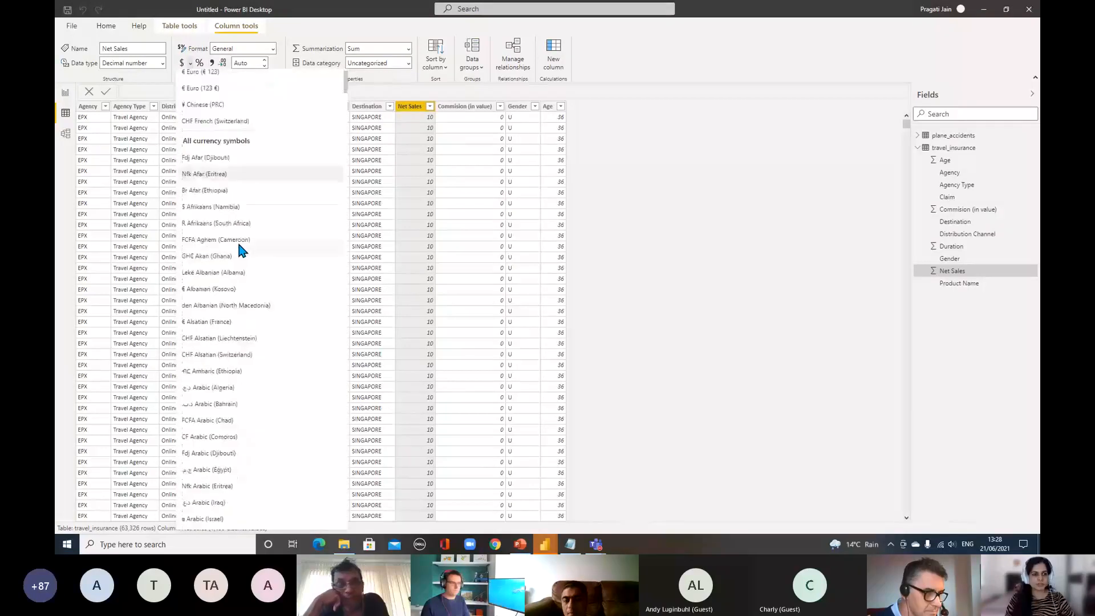
scroll(240, 250, "down", 5)
scroll(241, 250, "up", 5)
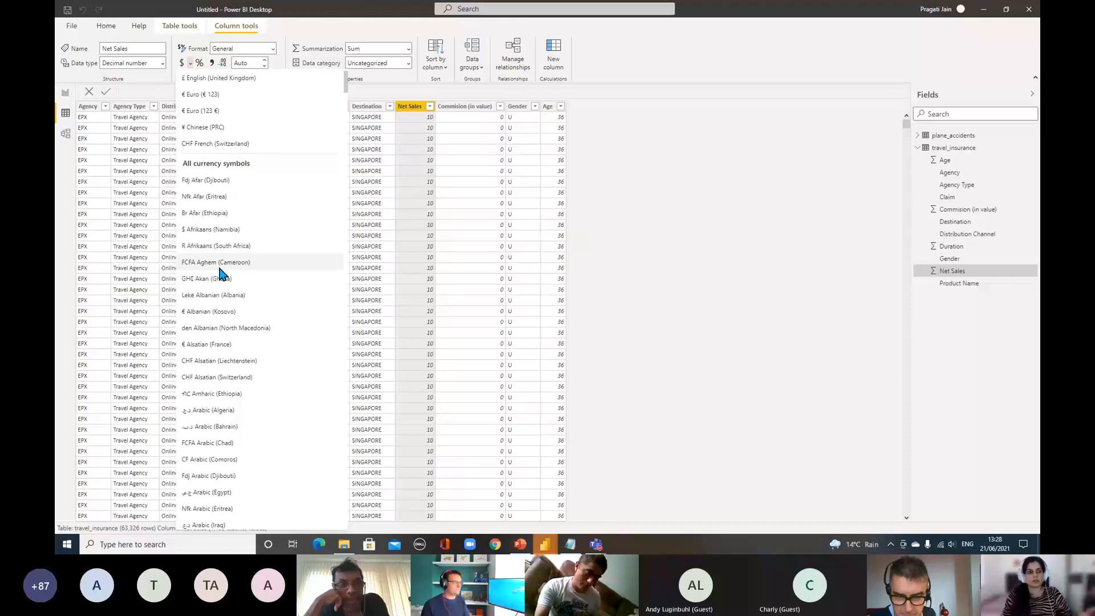
scroll(222, 274, "up", 1)
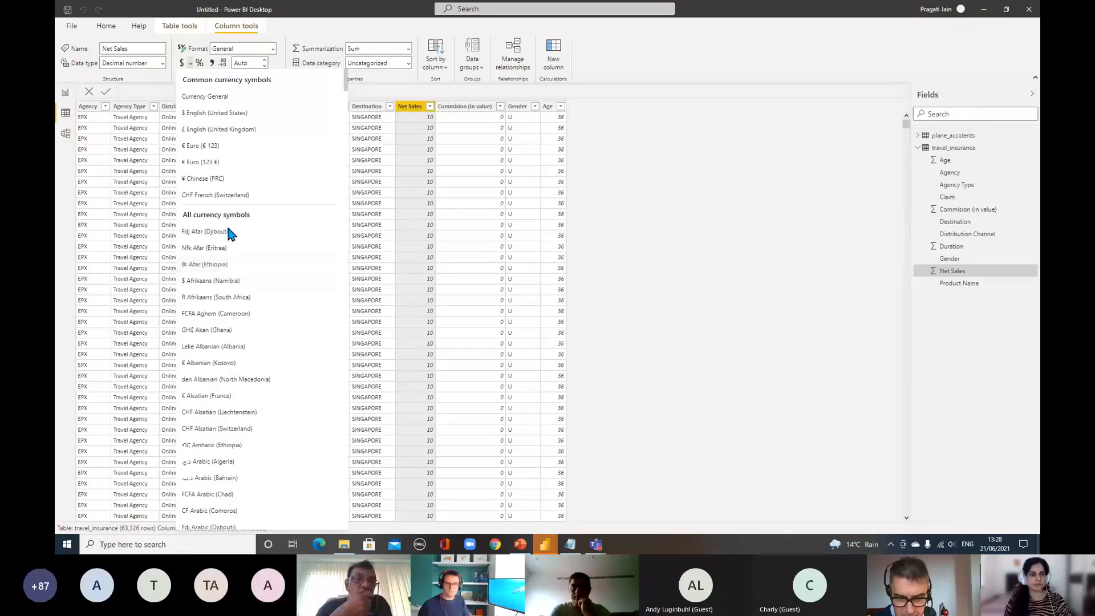
left_click(224, 134)
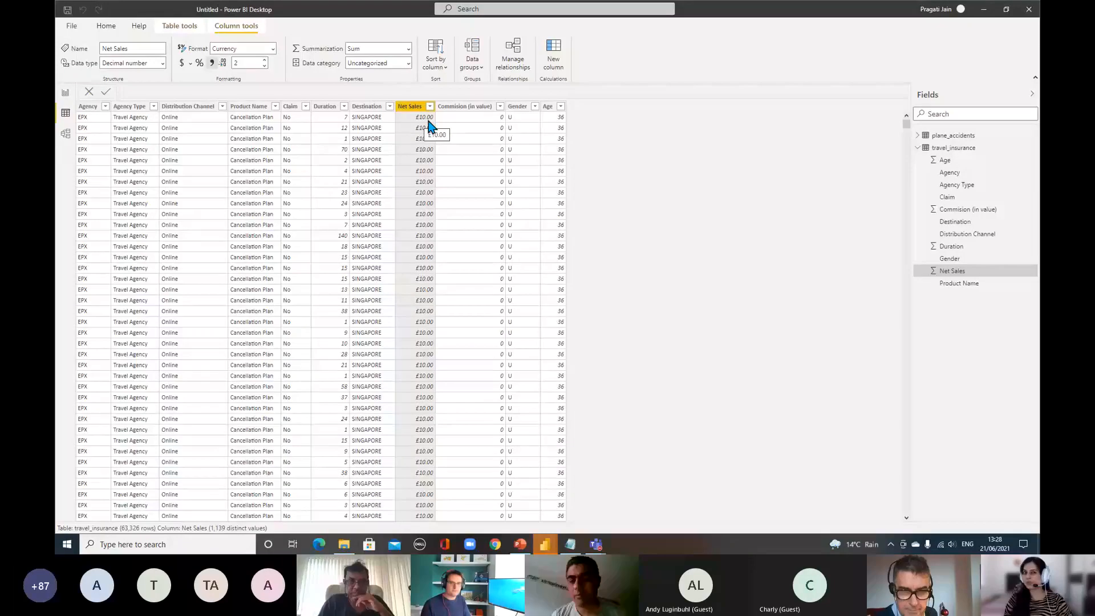
double_click(245, 64)
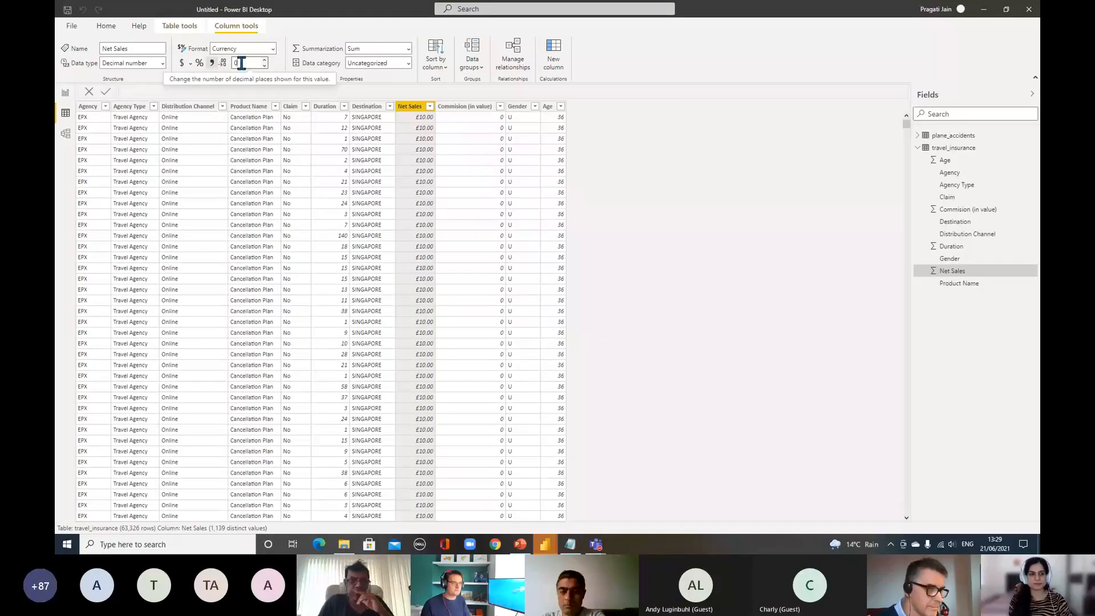
key("Return")
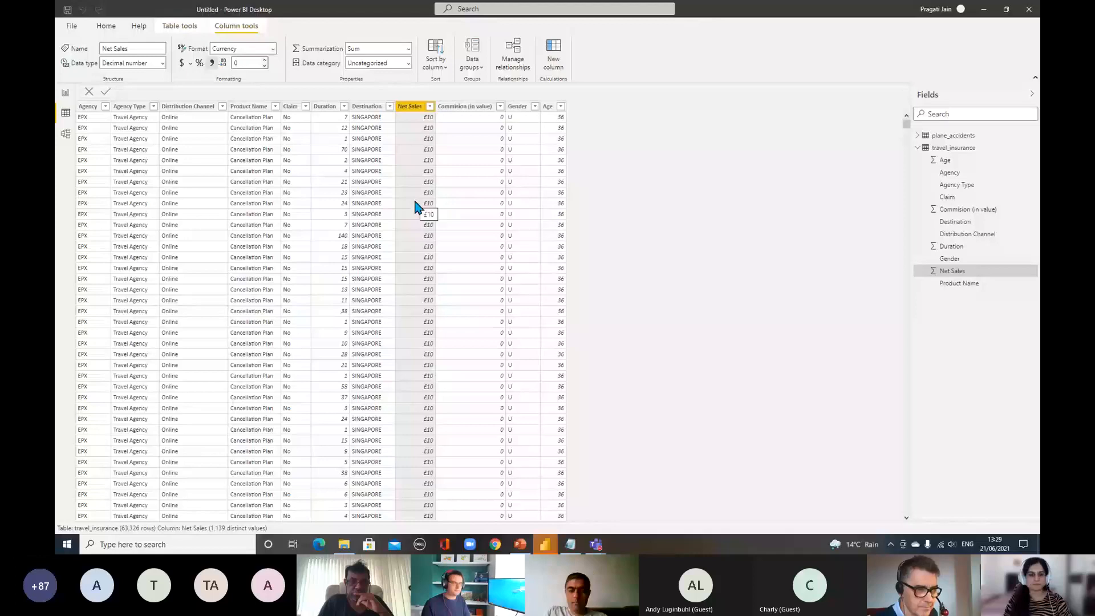
Format the Commision (in value) column as Currency General with 0 decimal places.
left_click(462, 113)
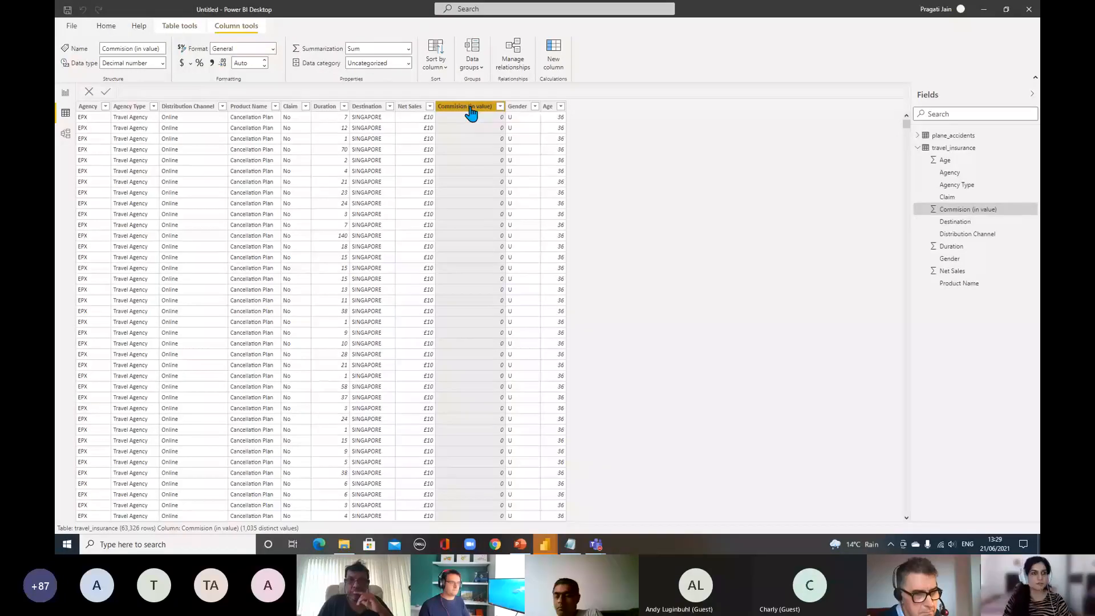
left_click(190, 64)
left_click(210, 98)
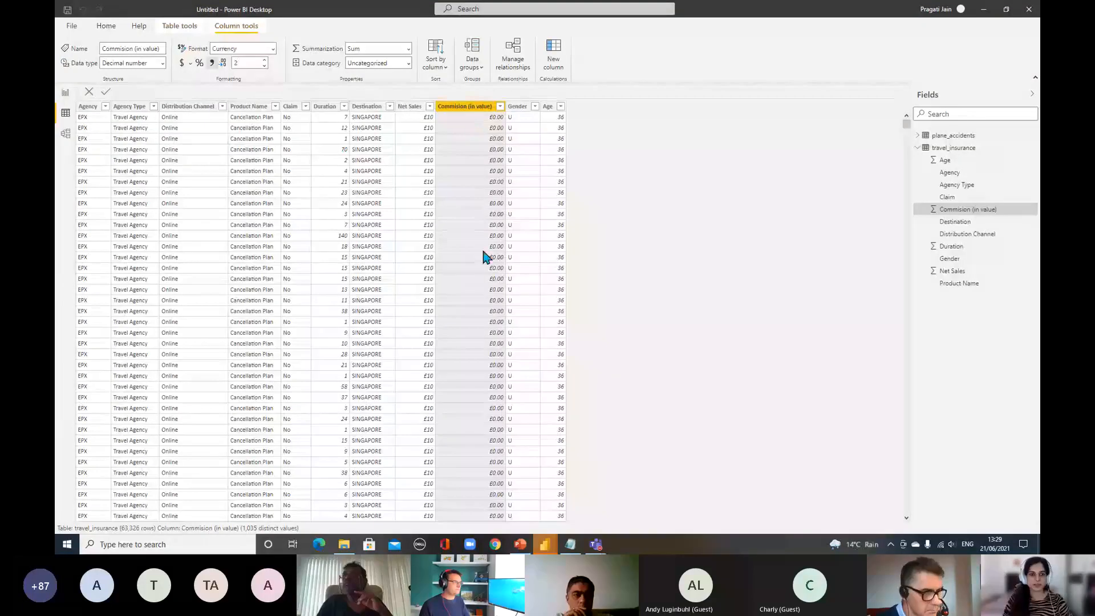
left_click(240, 63)
type("0")
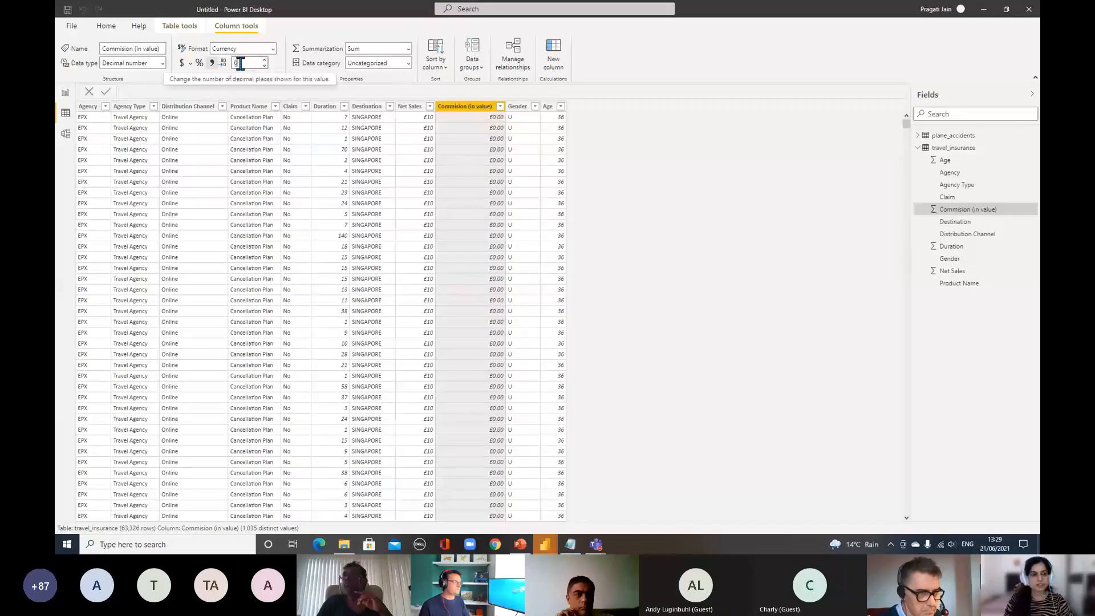
key("Return")
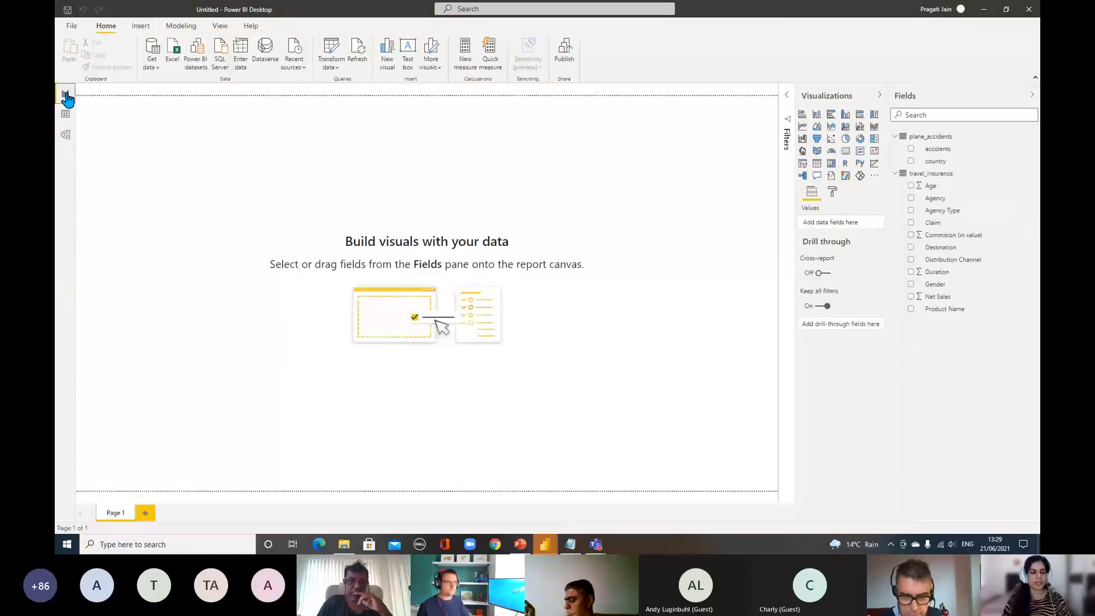
Switch to the blank report page and view the options for getting more visuals.
left_click(65, 93)
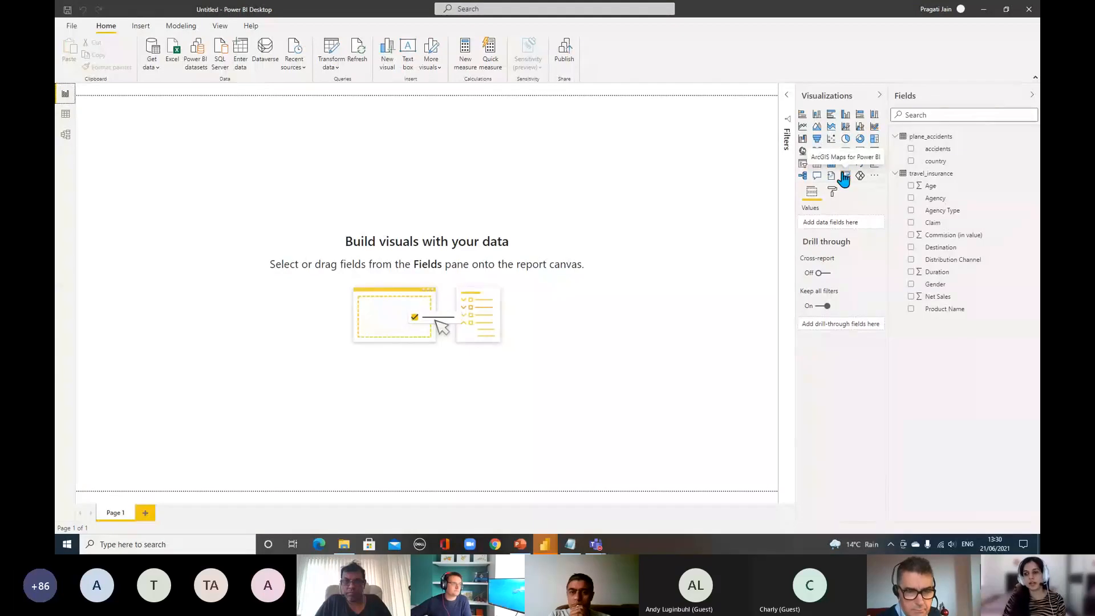
left_click(874, 177)
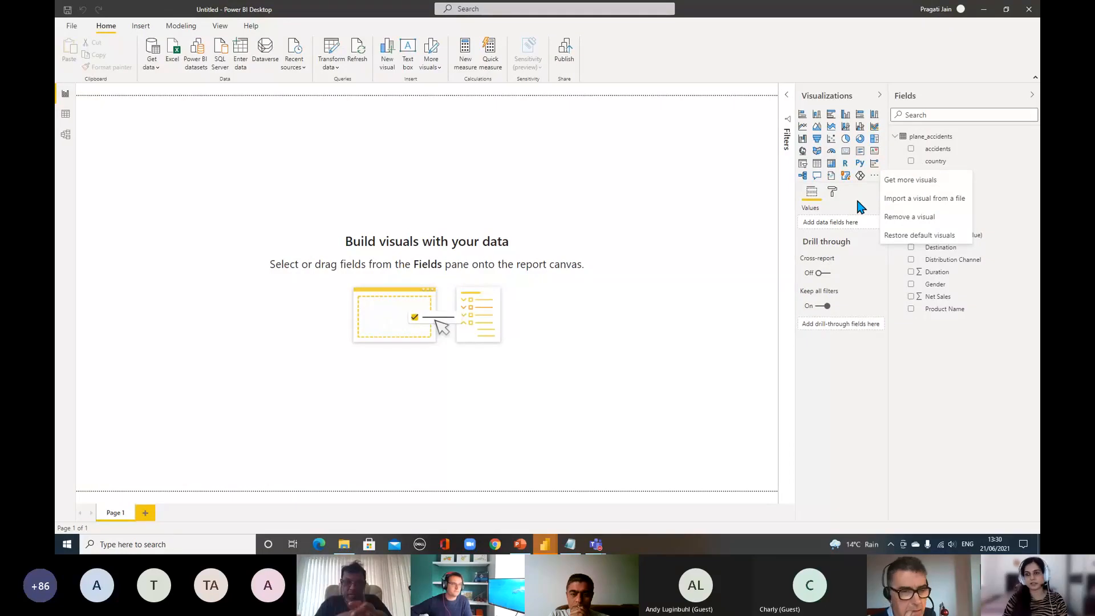
key("Escape")
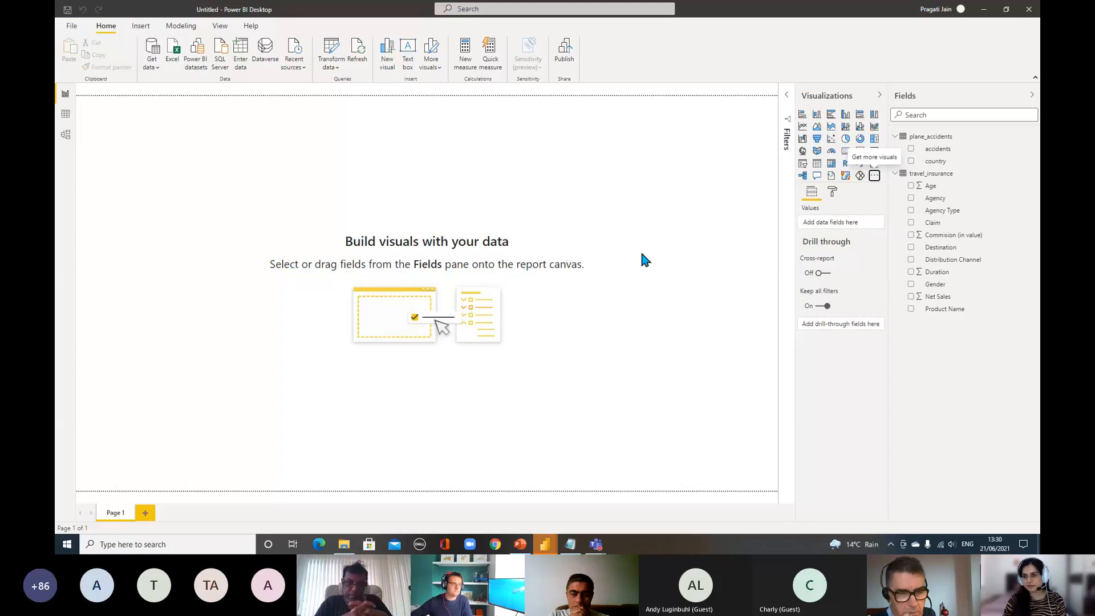
left_click(672, 242)
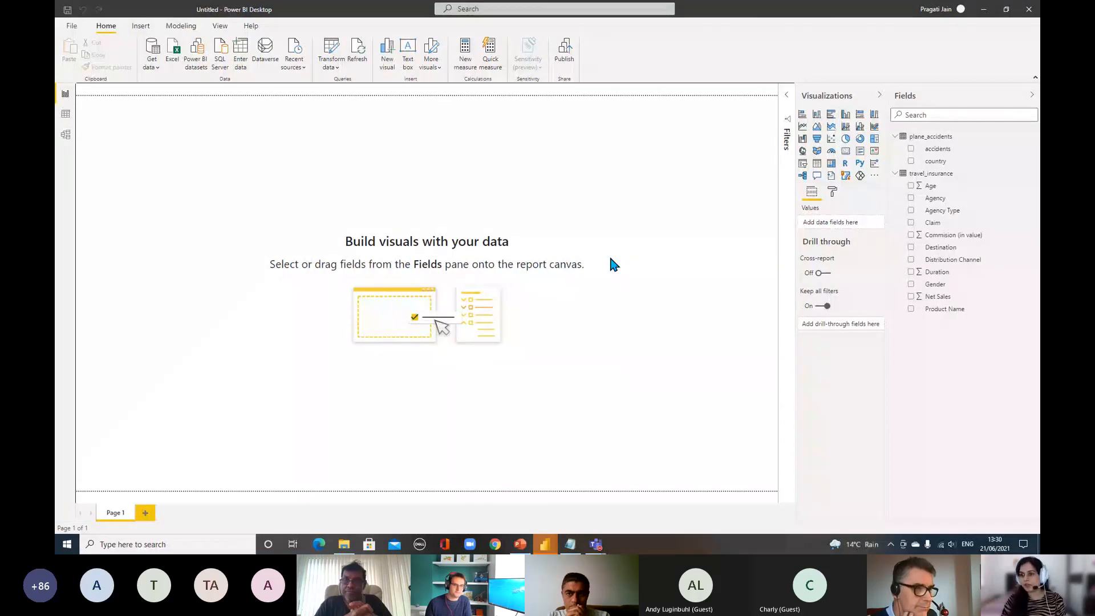
Collapse the plane_accidents fields in a widened field list, and place an enlarged clustered bar chart in the upper right of the report page.
left_click(895, 136)
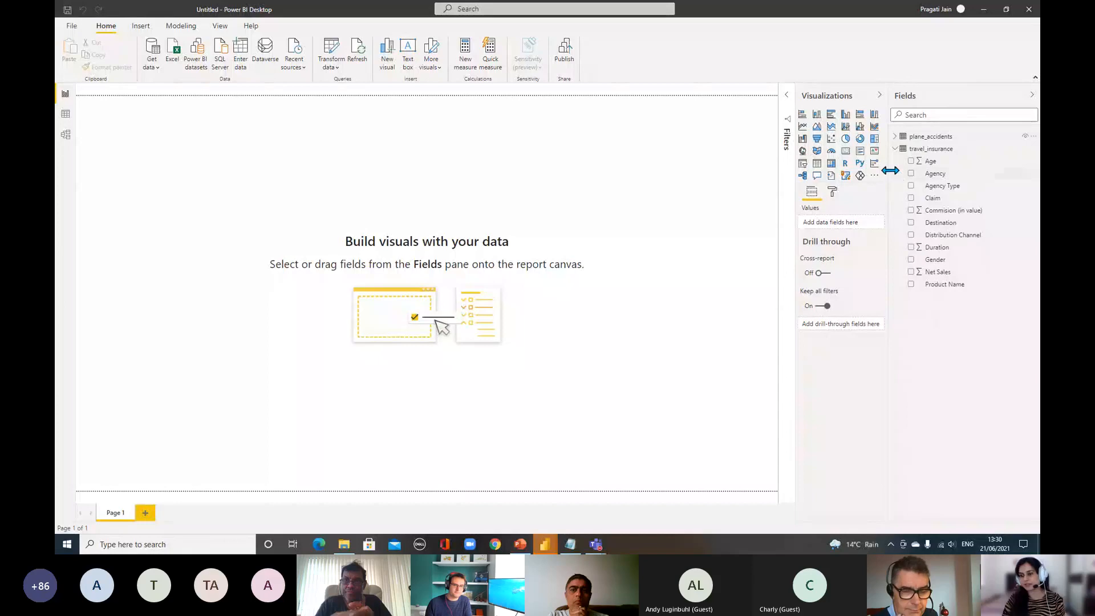
left_click_drag(890, 170, 875, 170)
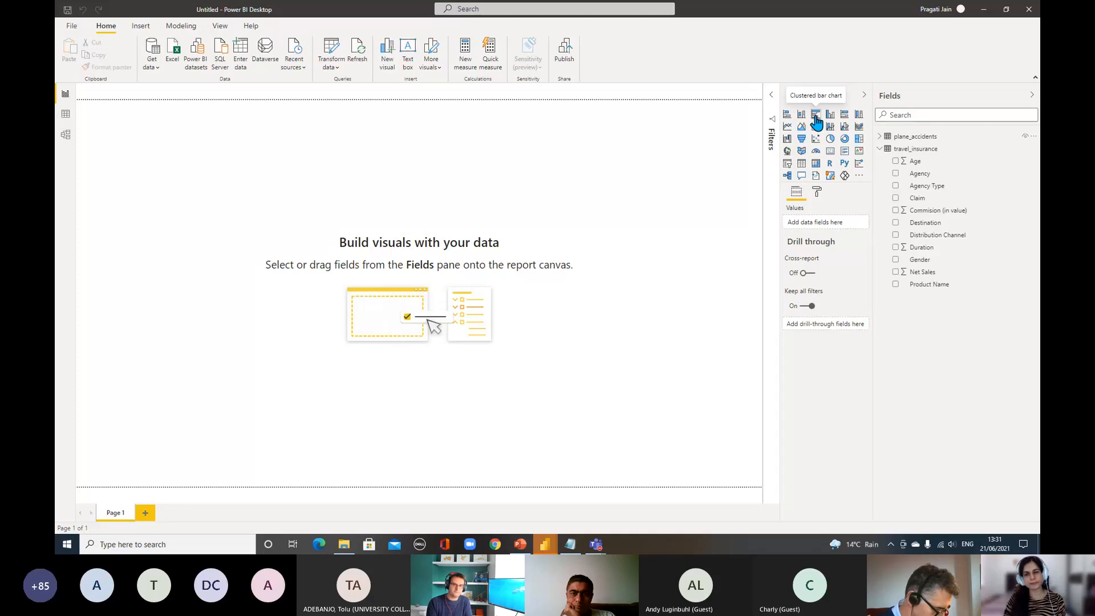
left_click(815, 115)
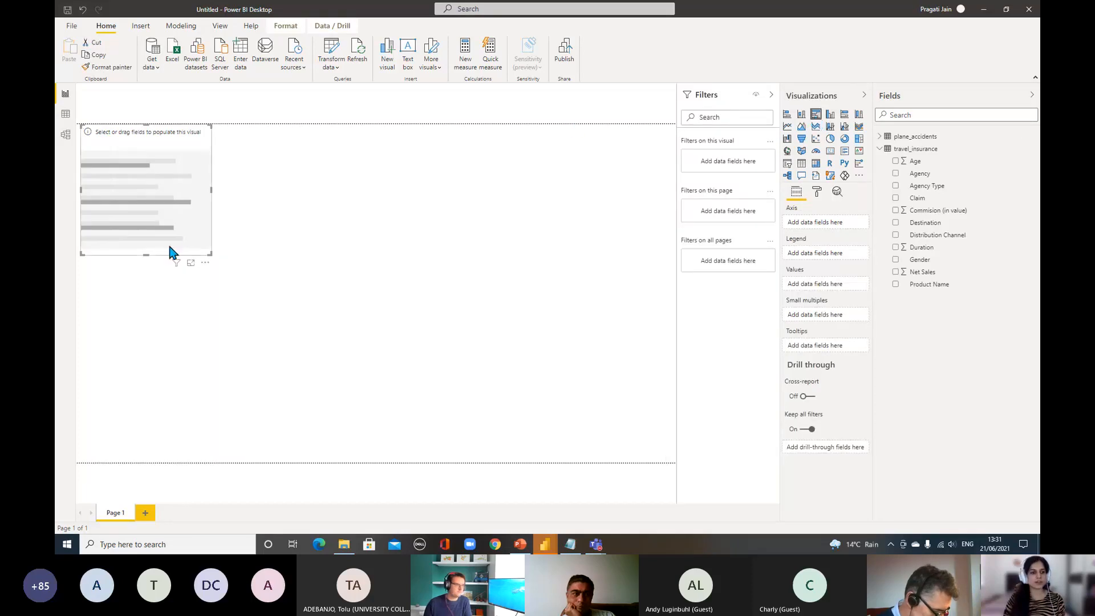
left_click_drag(171, 254, 652, 308)
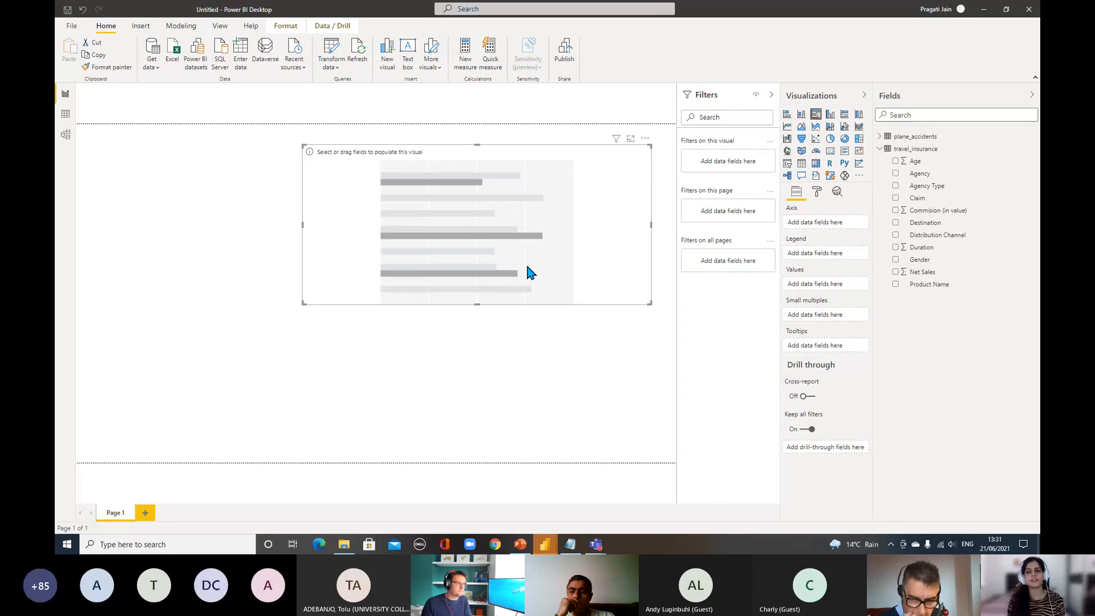
Plot the count of Product Name by Agency Type on the bar chart's axis, and widen the chart leftwards with the filters collapsed.
left_click(933, 187)
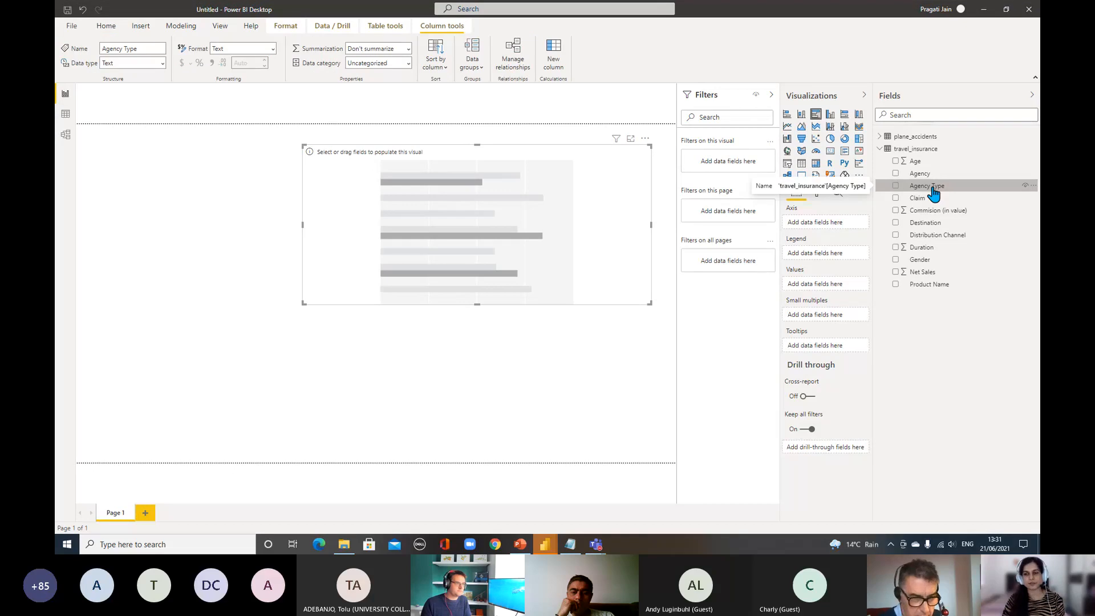
left_click_drag(934, 195, 829, 226)
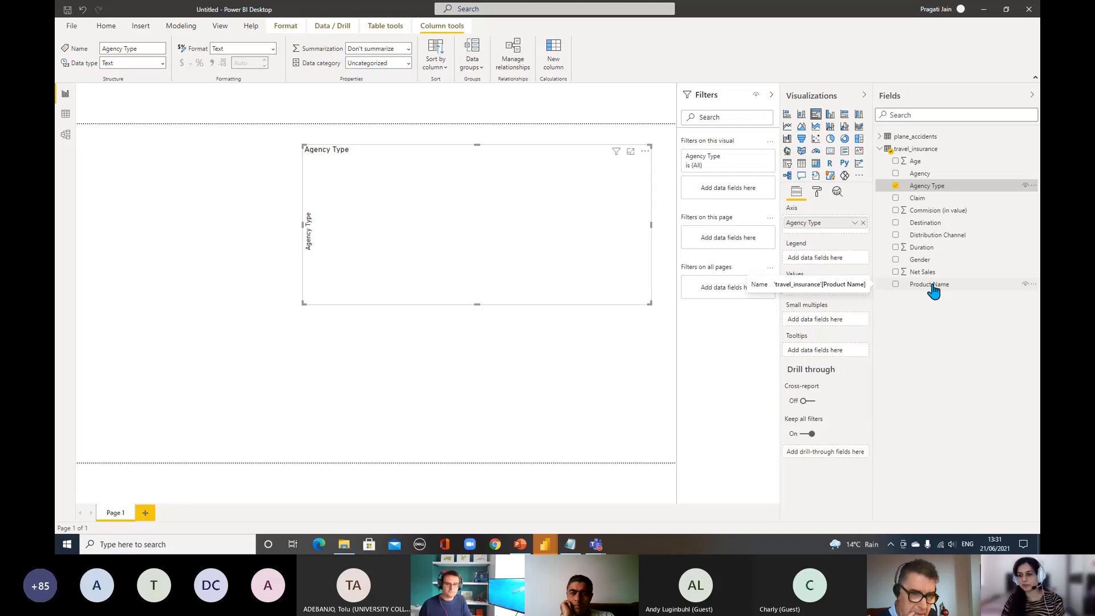
left_click_drag(933, 291, 838, 290)
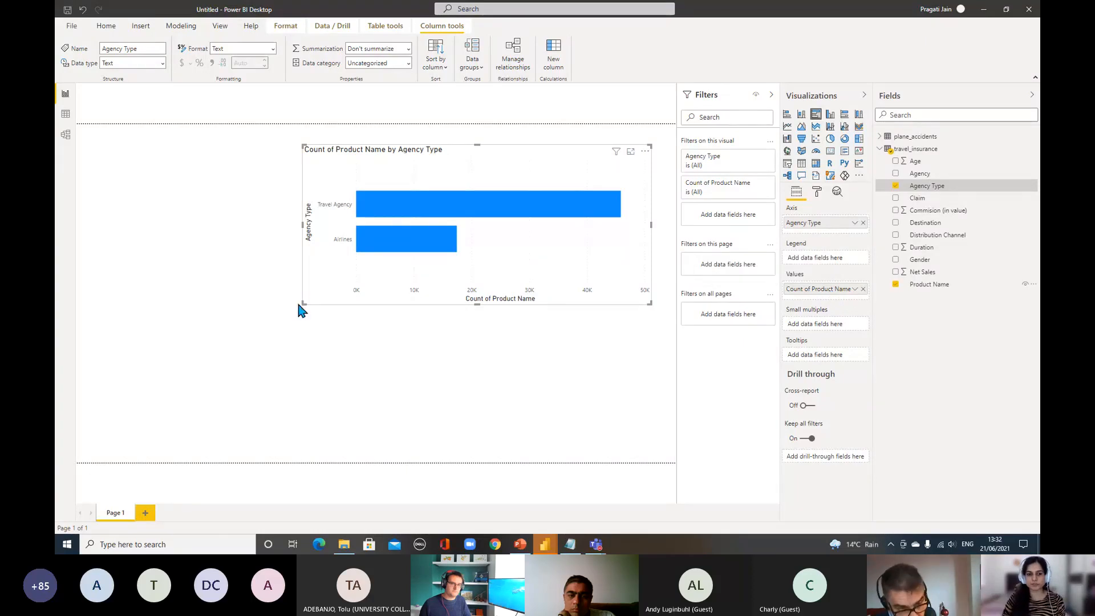
left_click_drag(298, 304, 229, 304)
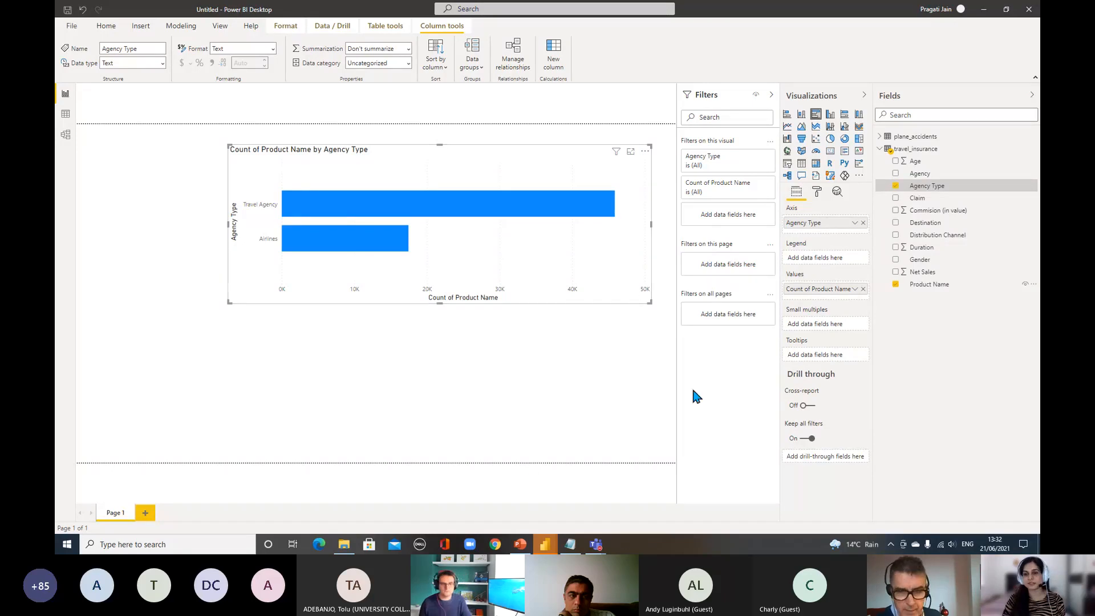
left_click(771, 97)
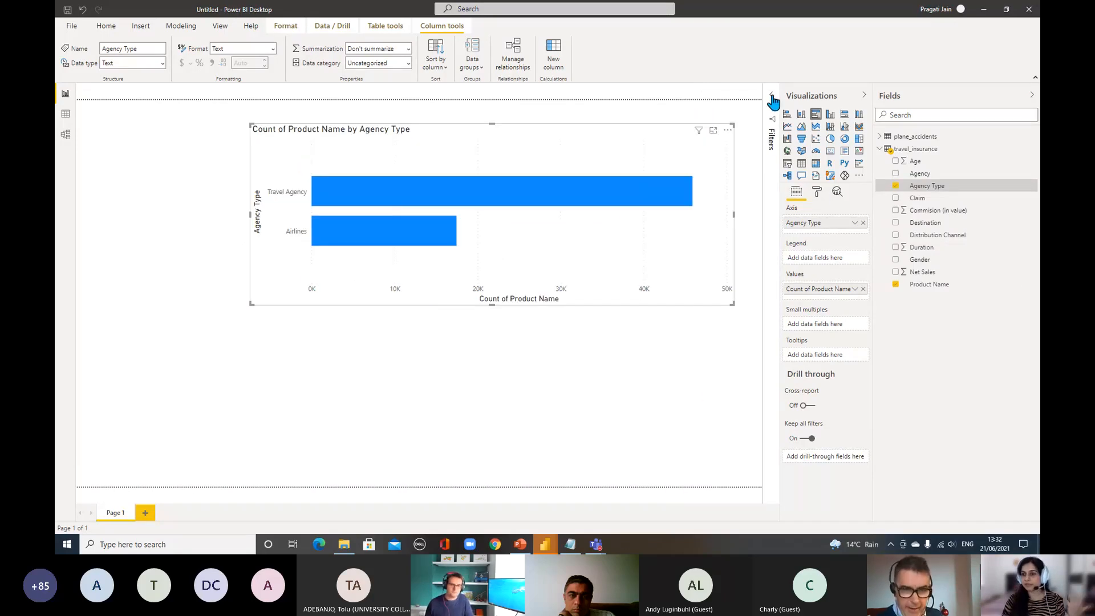
Turn on the border and the data labels for the bar chart.
left_click(817, 193)
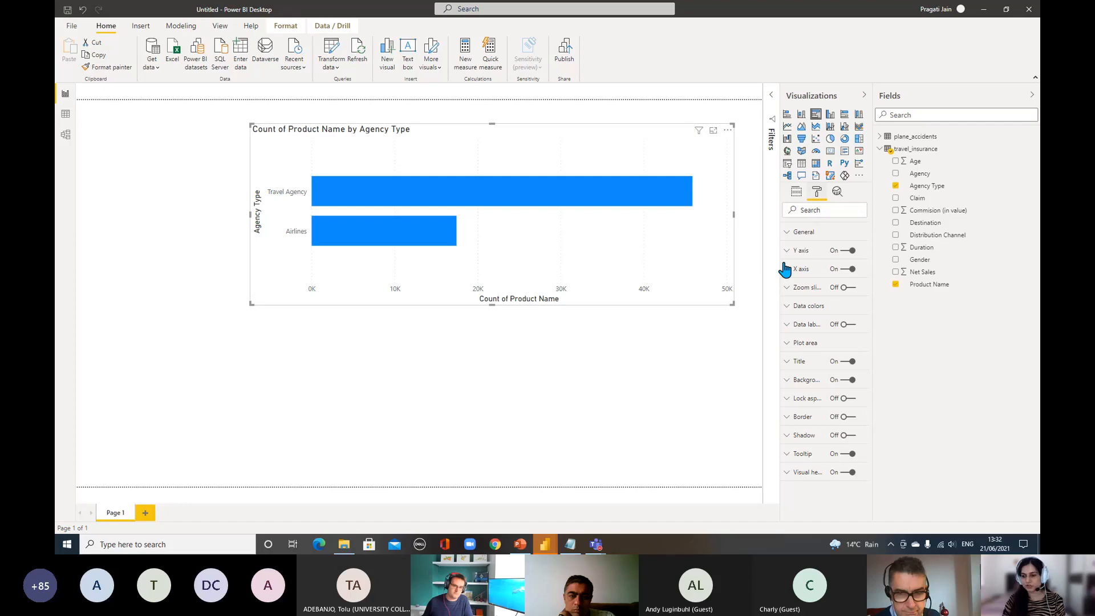
left_click(844, 416)
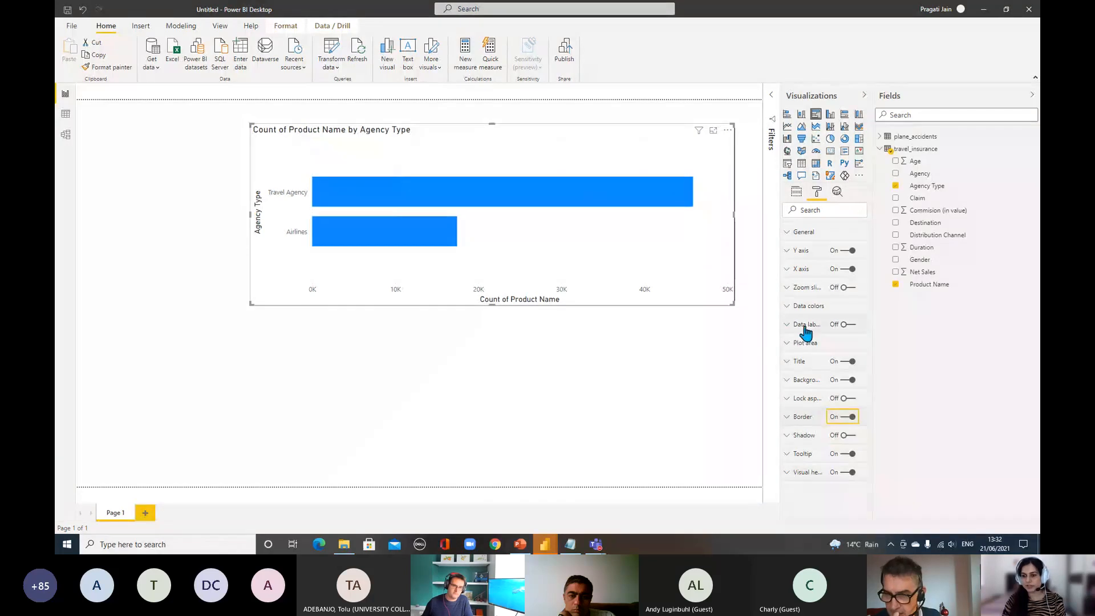
left_click(846, 326)
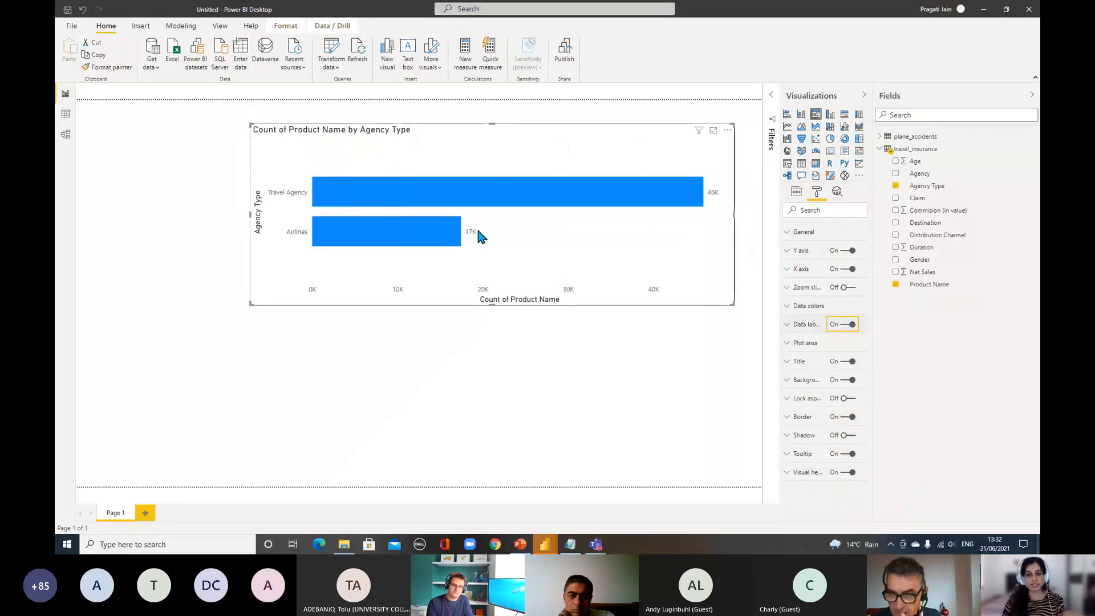
Set the display units of the bar chart's data labels to None.
left_click(787, 324)
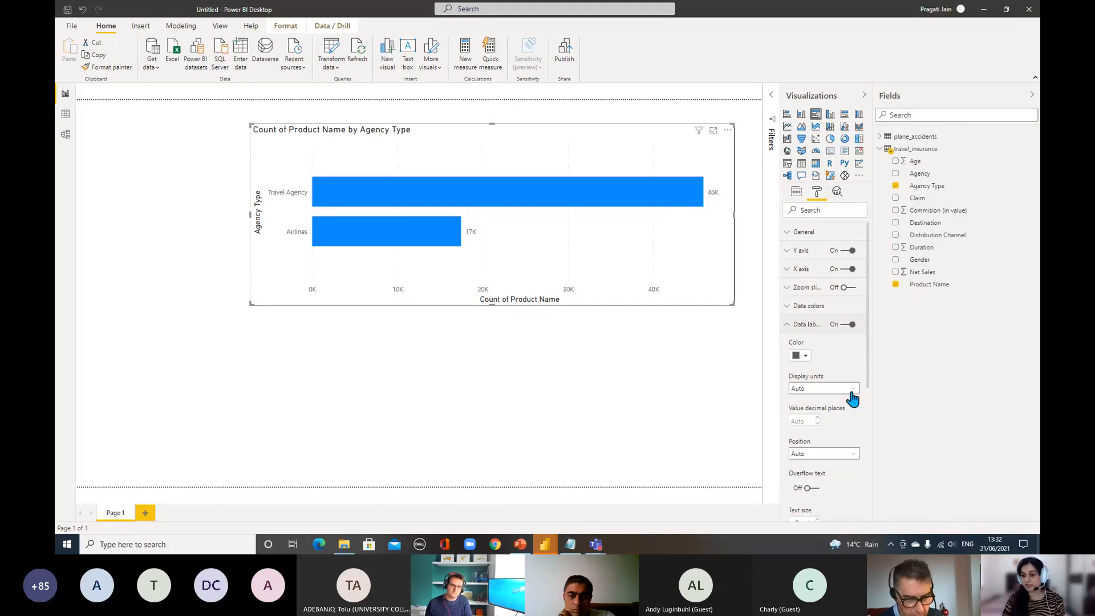
left_click(853, 393)
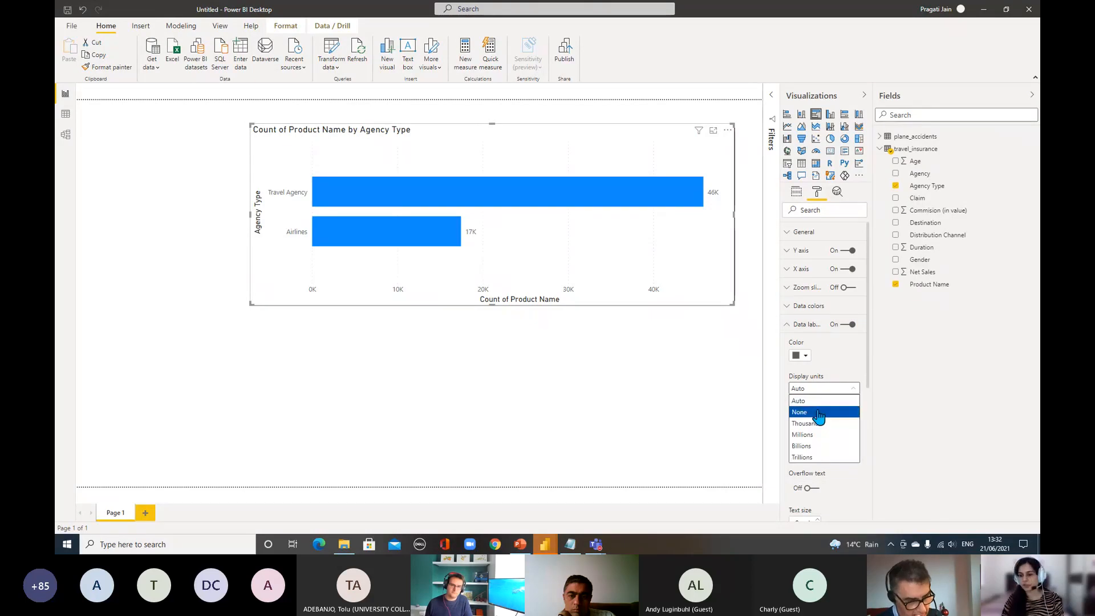
left_click(819, 414)
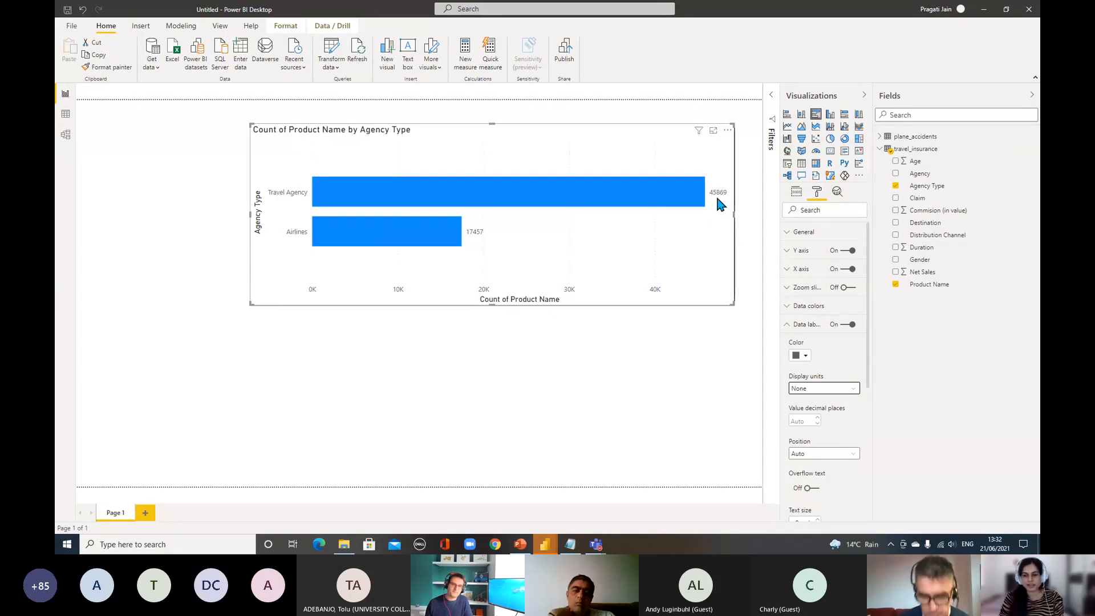
Try Thousands as the data labels' display units, return them to None and collapse the data label settings.
left_click(853, 388)
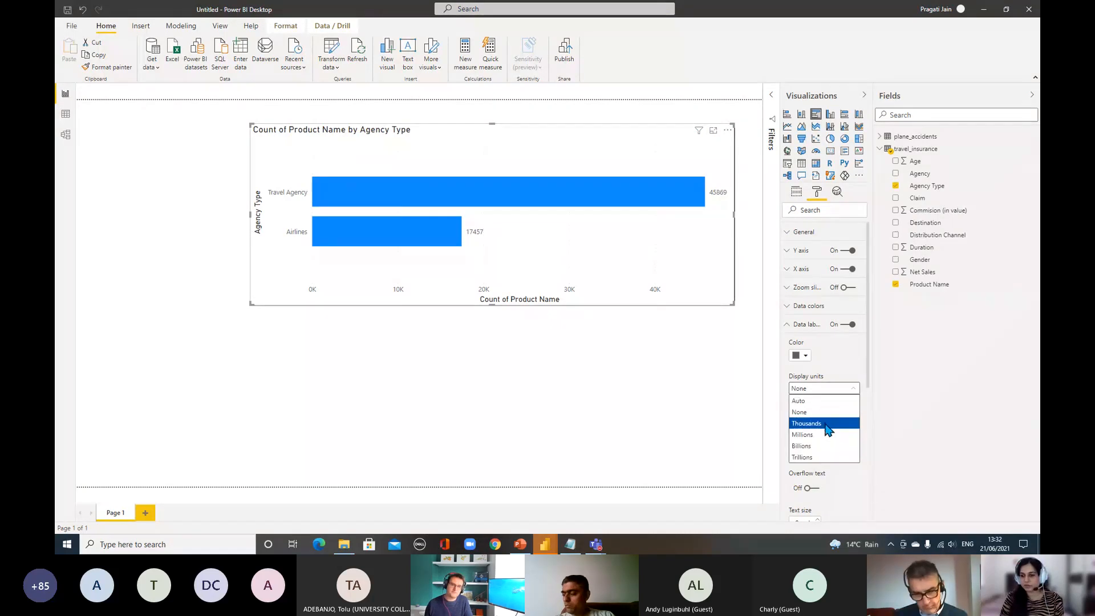
left_click(819, 427)
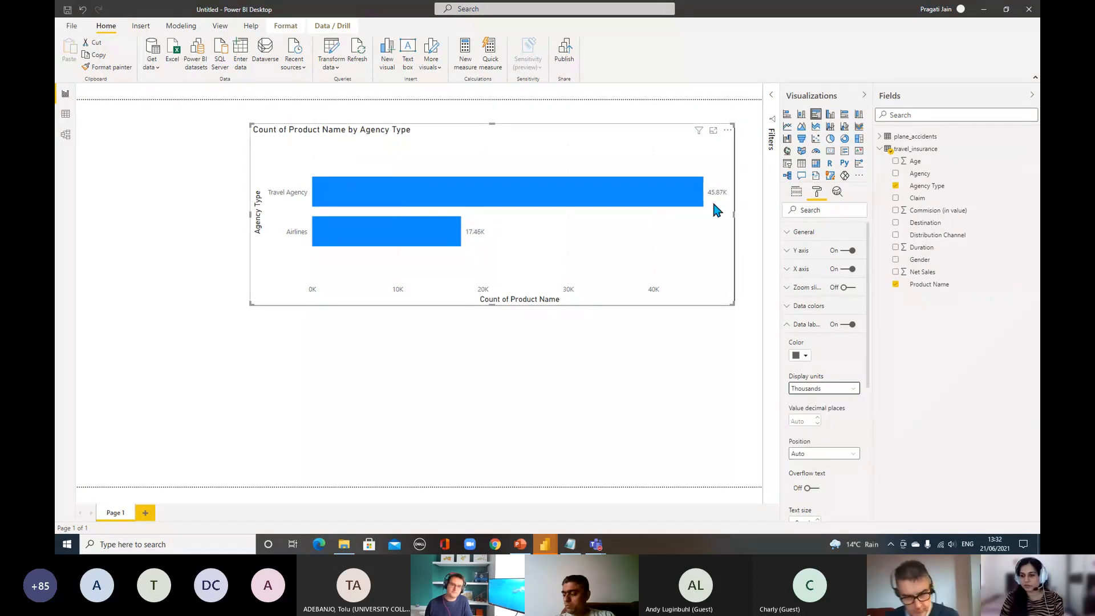
left_click(853, 389)
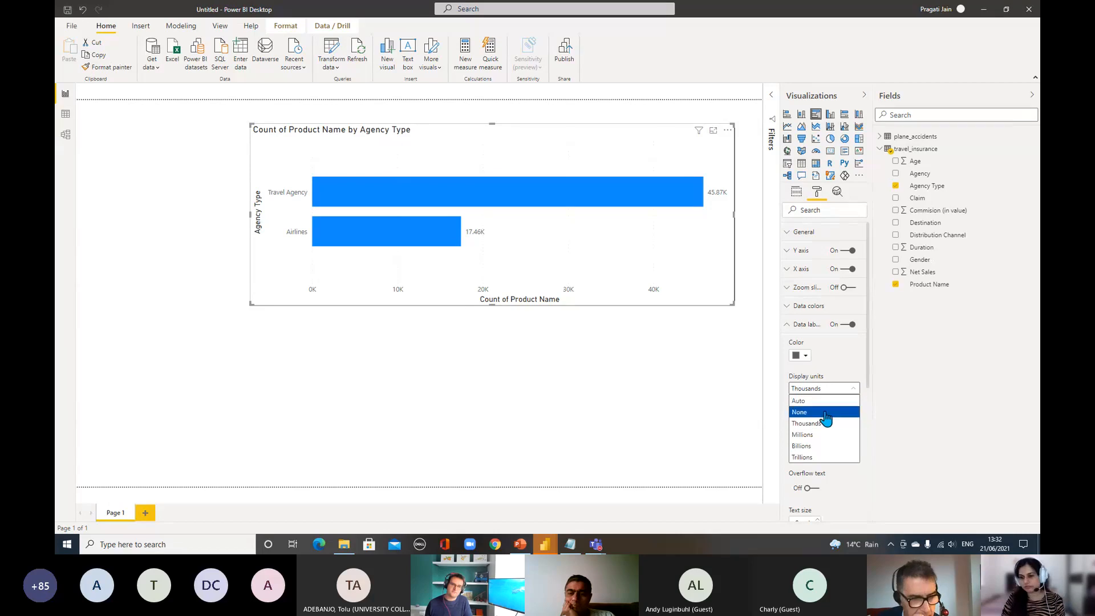
left_click(828, 412)
left_click(799, 324)
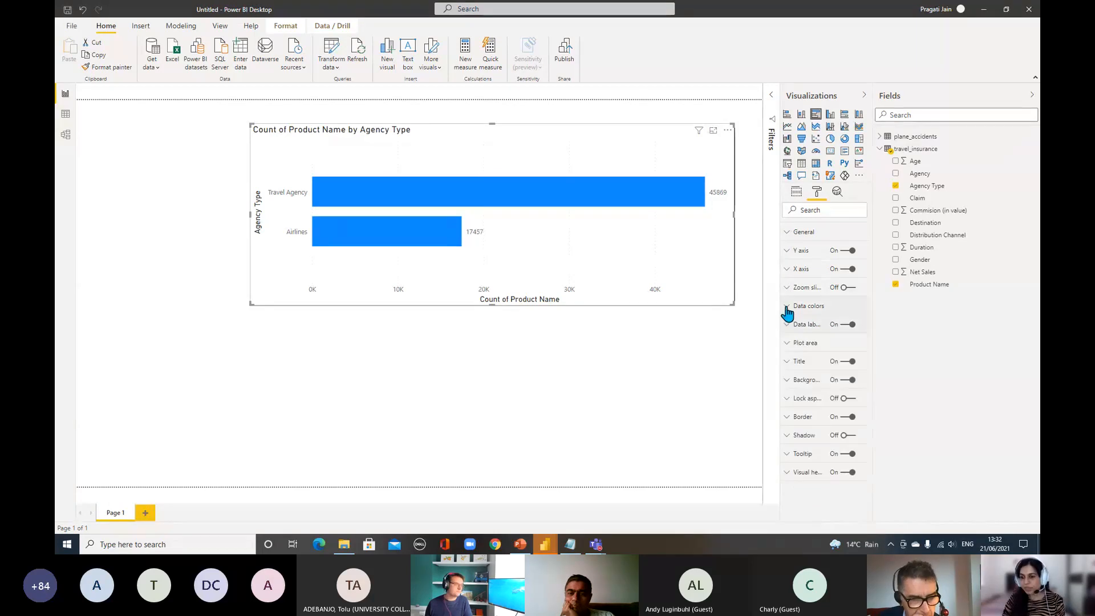
left_click(790, 305)
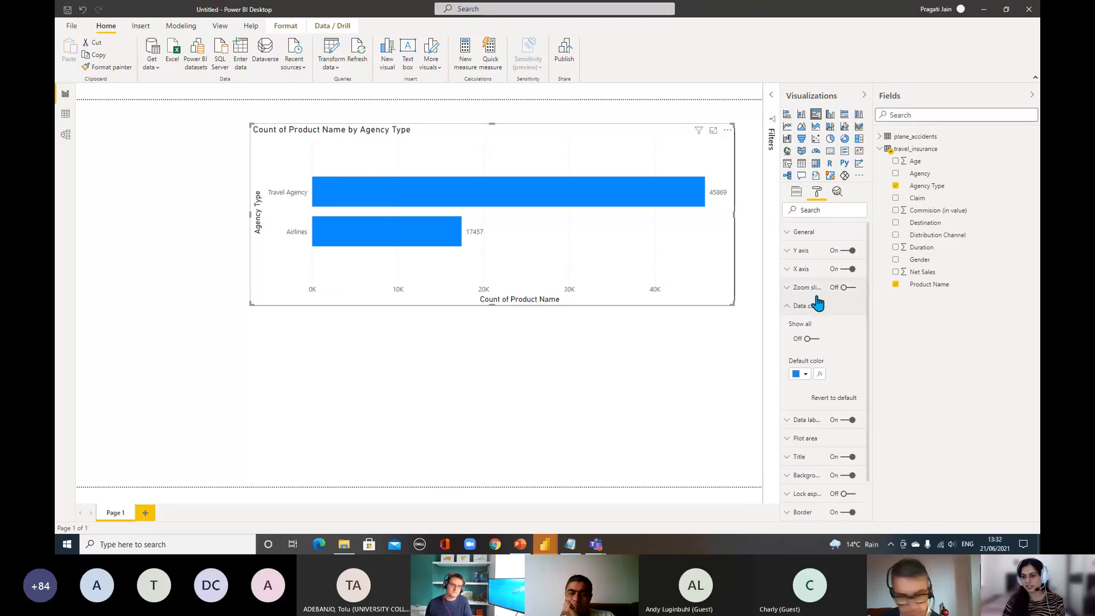
left_click(787, 308)
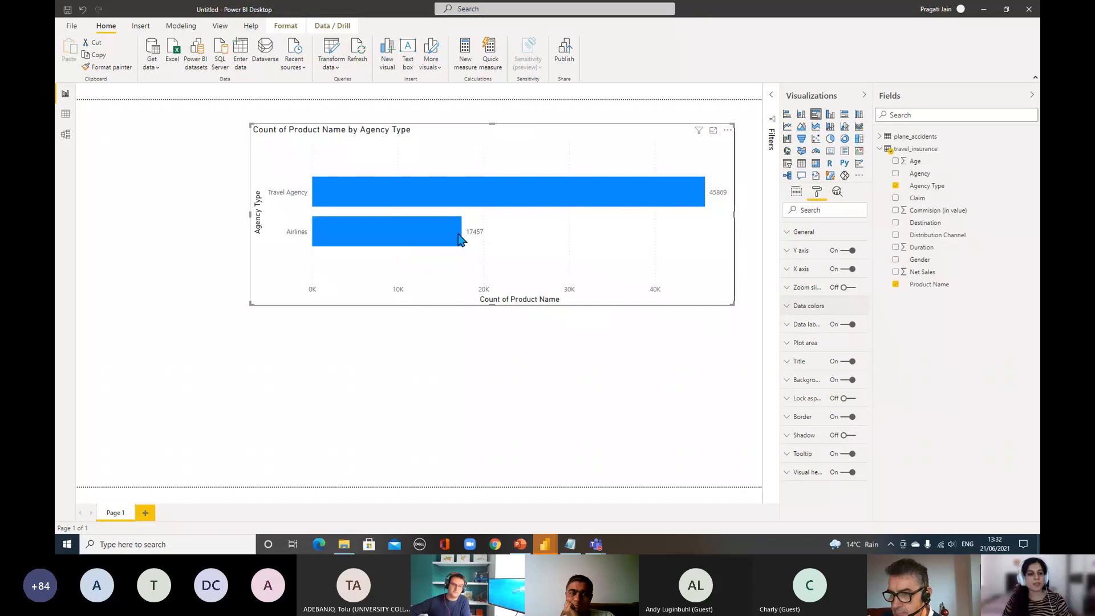
Reduce the bar chart's width and height and place it in the upper-left area of the report page.
left_click_drag(413, 128, 256, 122)
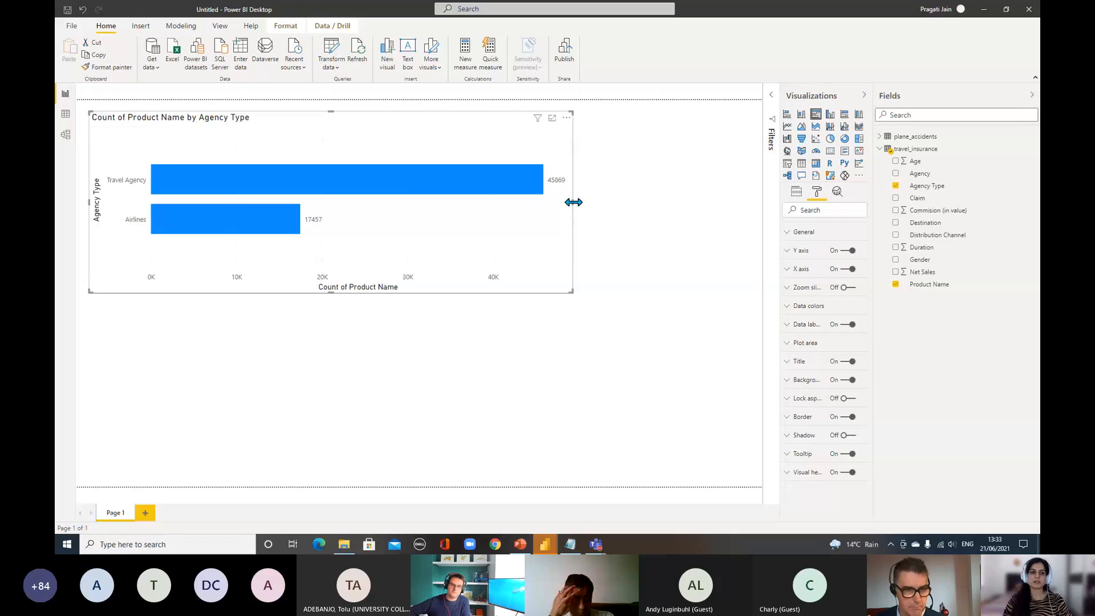
left_click_drag(573, 202, 396, 201)
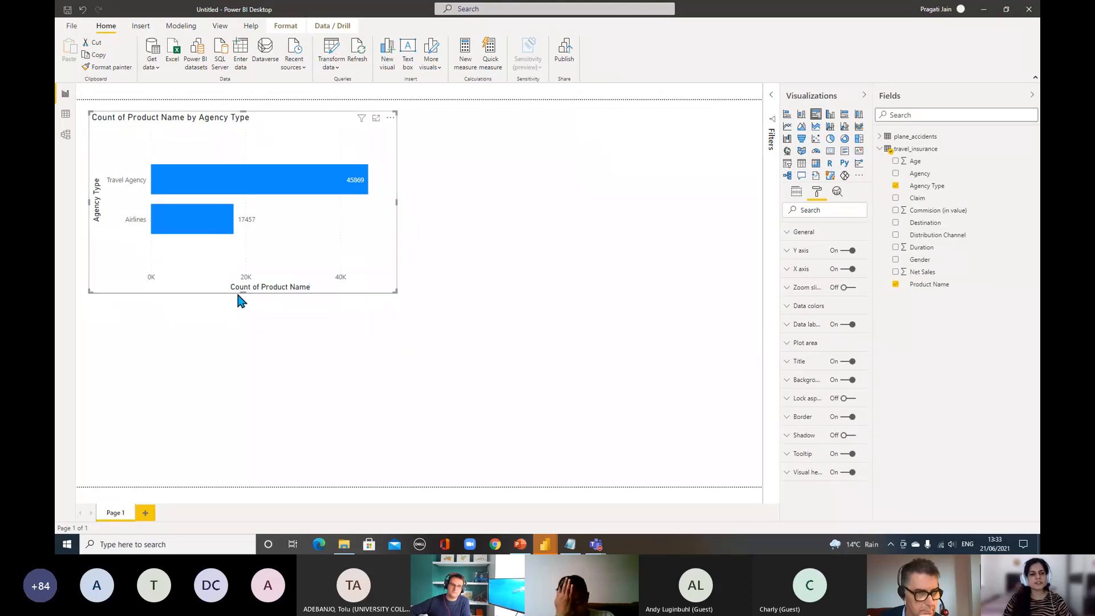
left_click_drag(241, 293, 244, 256)
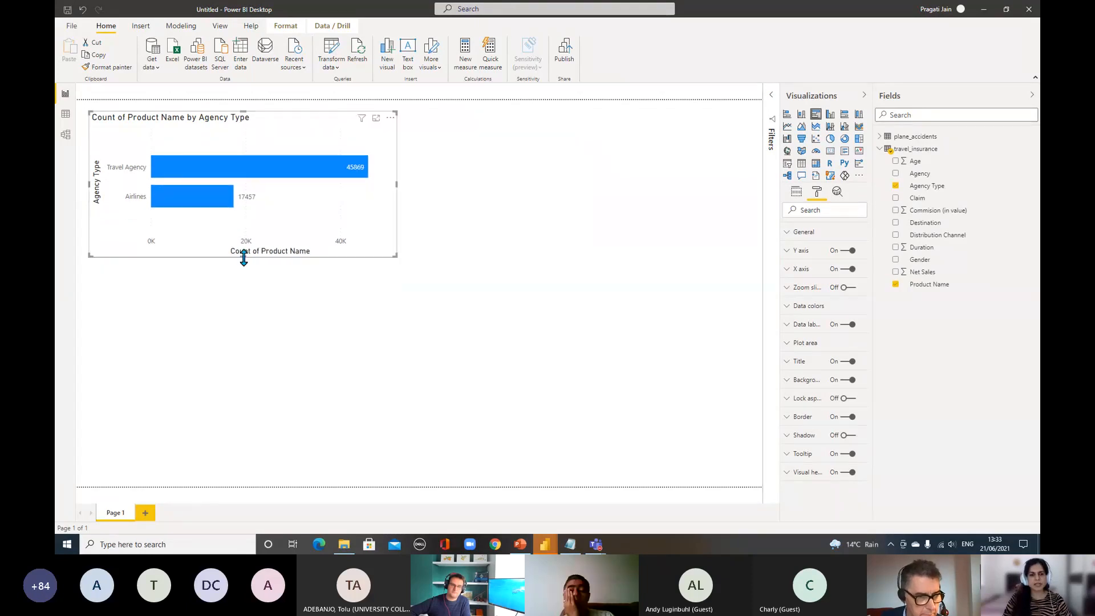
left_click(403, 318)
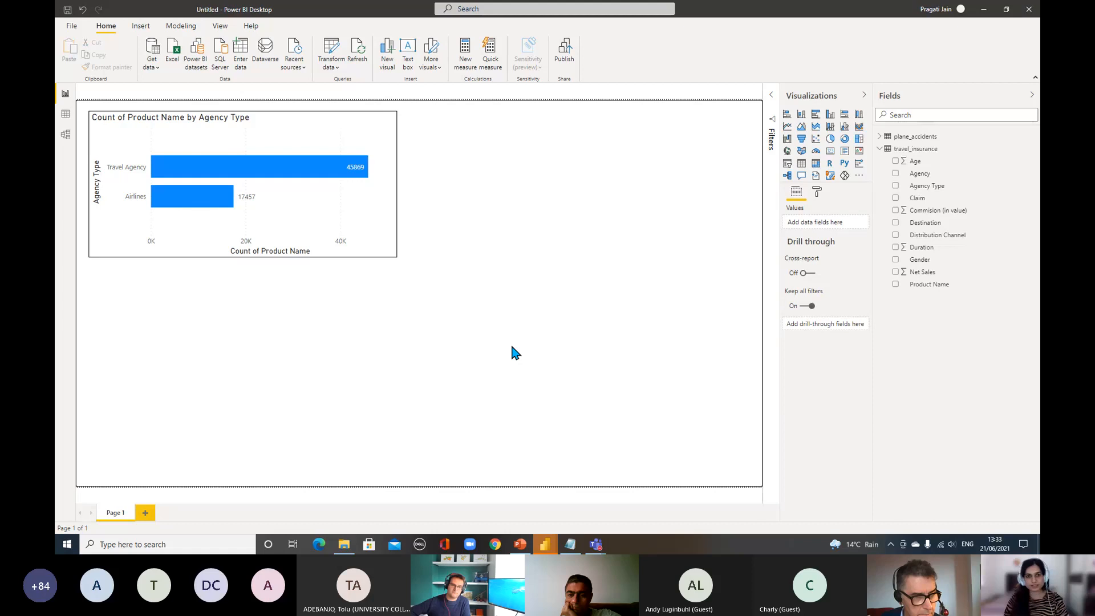
left_click_drag(222, 124, 216, 147)
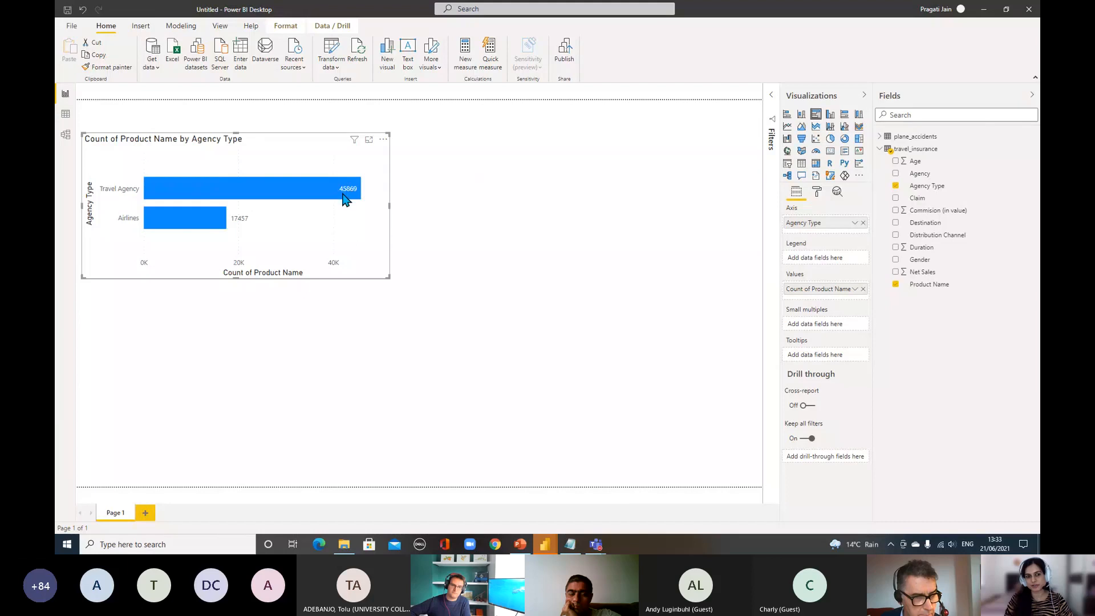
mouse_move(349, 201)
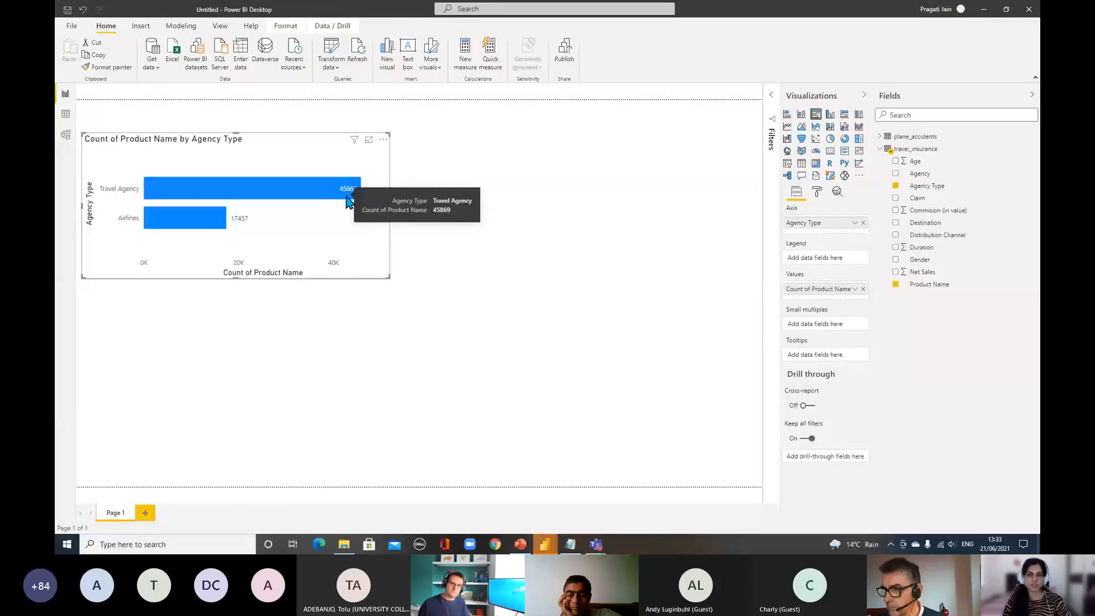
left_click(496, 315)
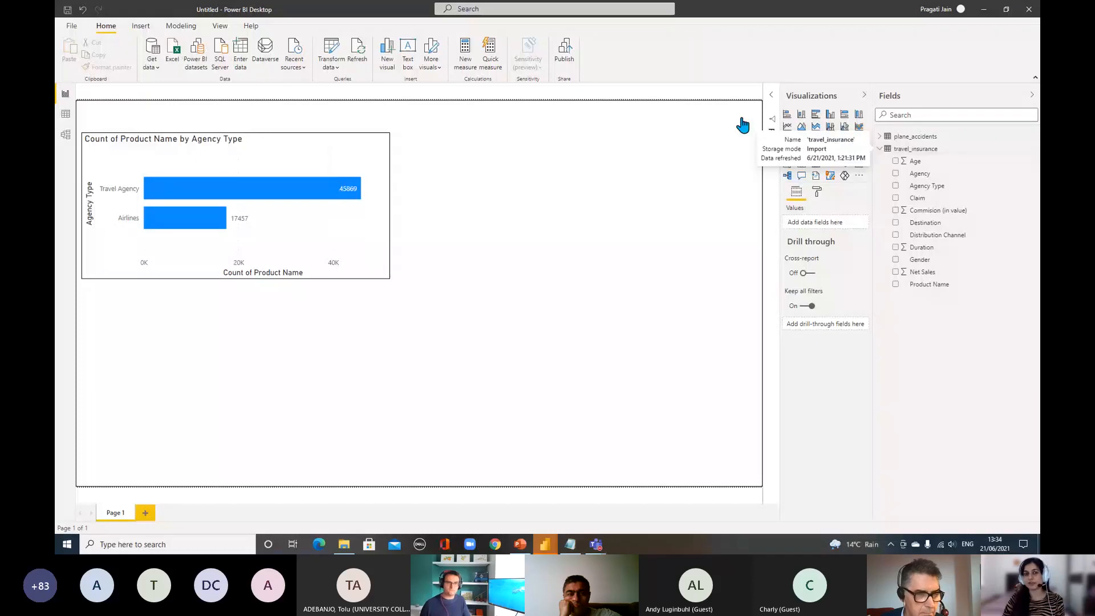
Create a measure in the travel_insurance table defined as Volume of Products = COUNT(travel_insurance[Product Name]).
right_click(924, 149)
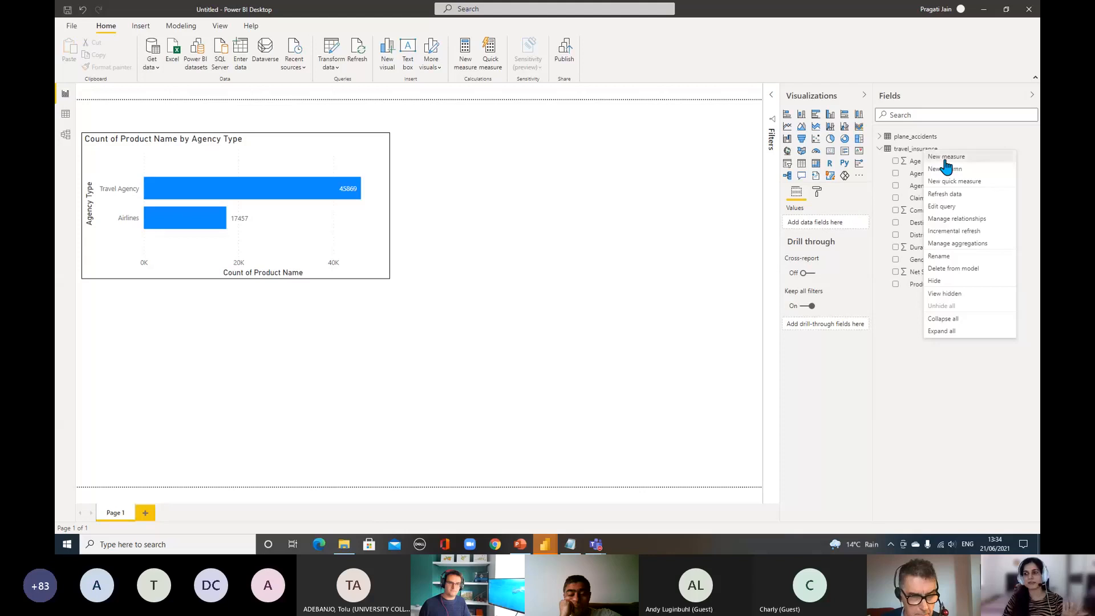
left_click(945, 161)
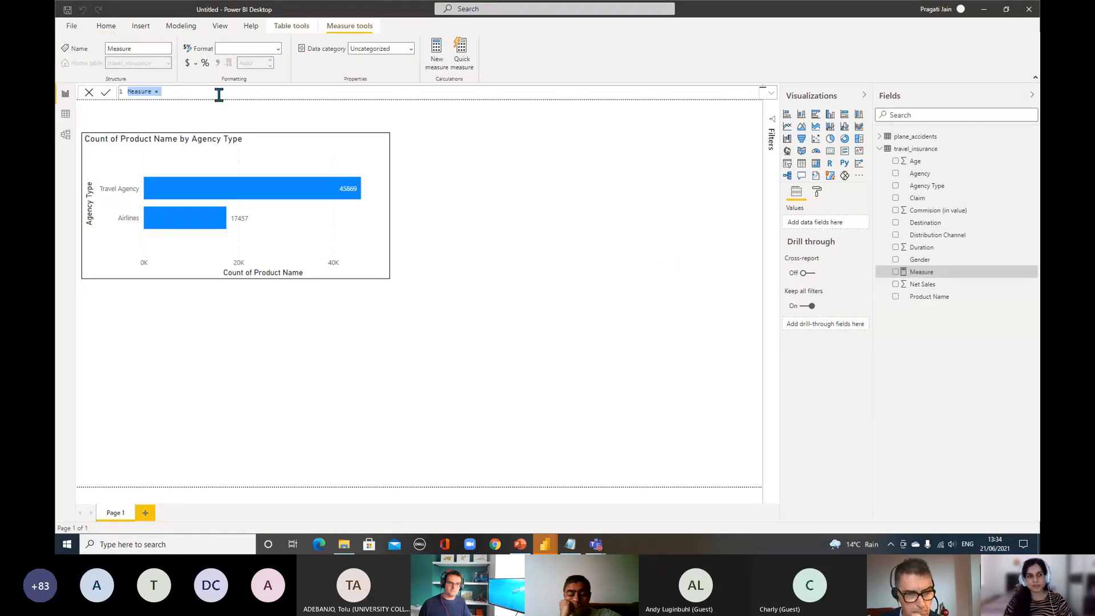
key("BackSpace")
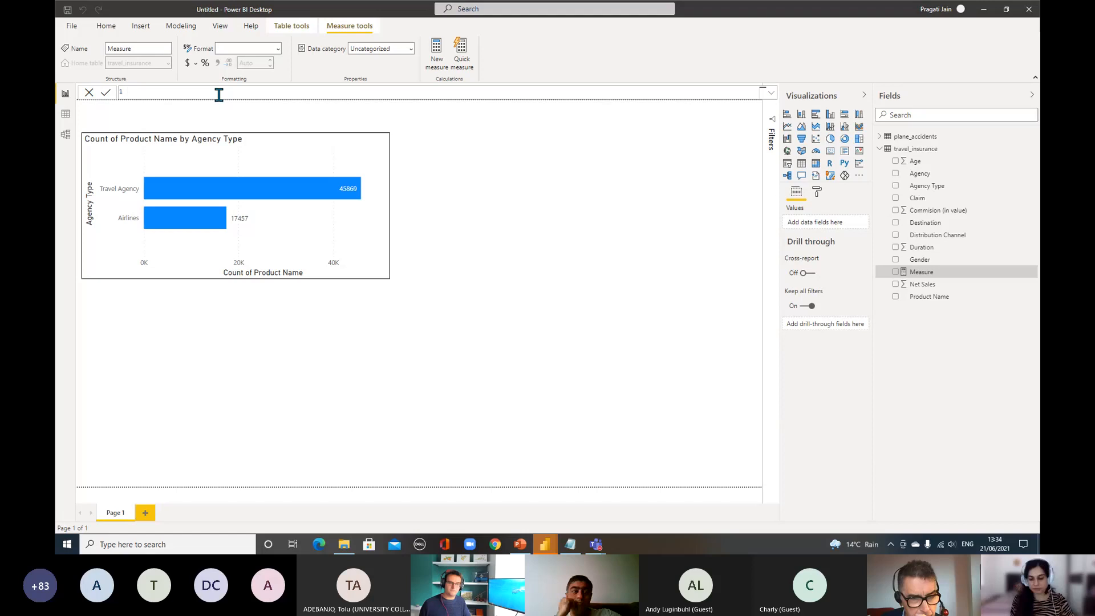
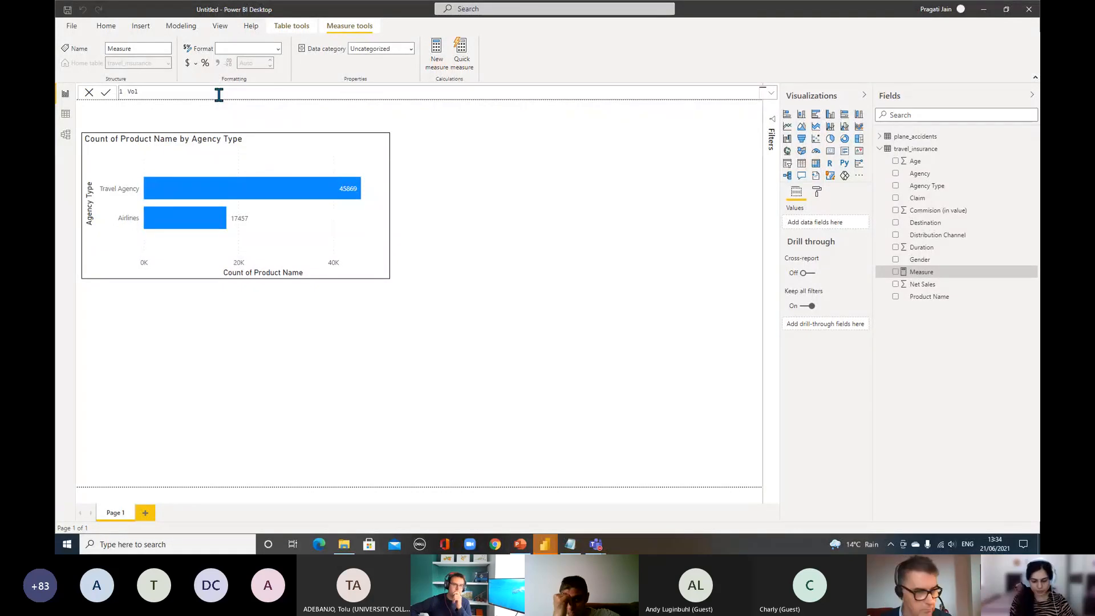
type("of Products =")
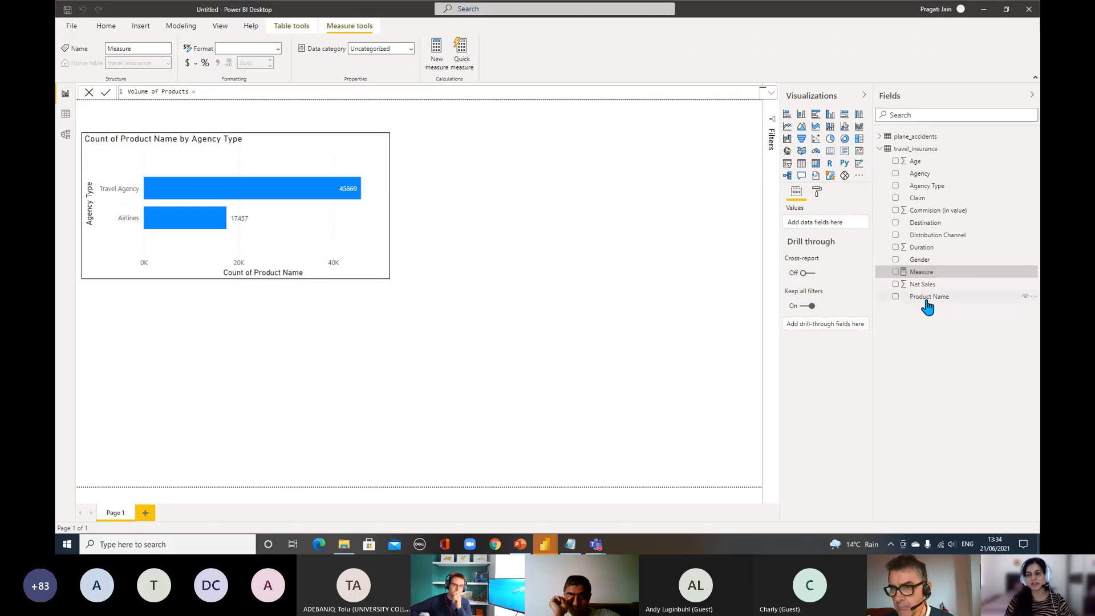
type("cou")
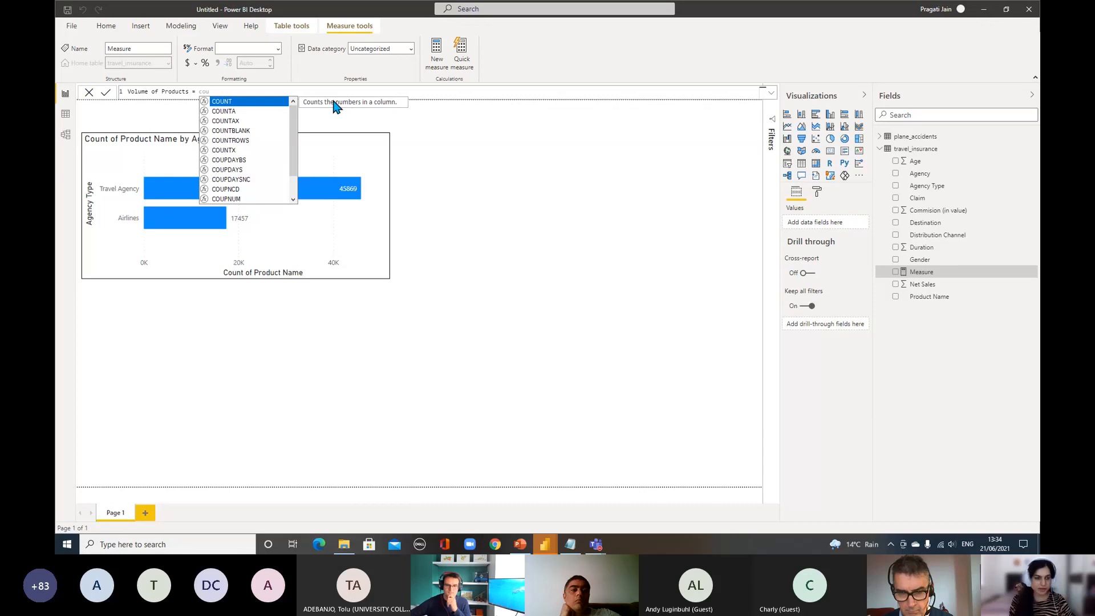
type("n")
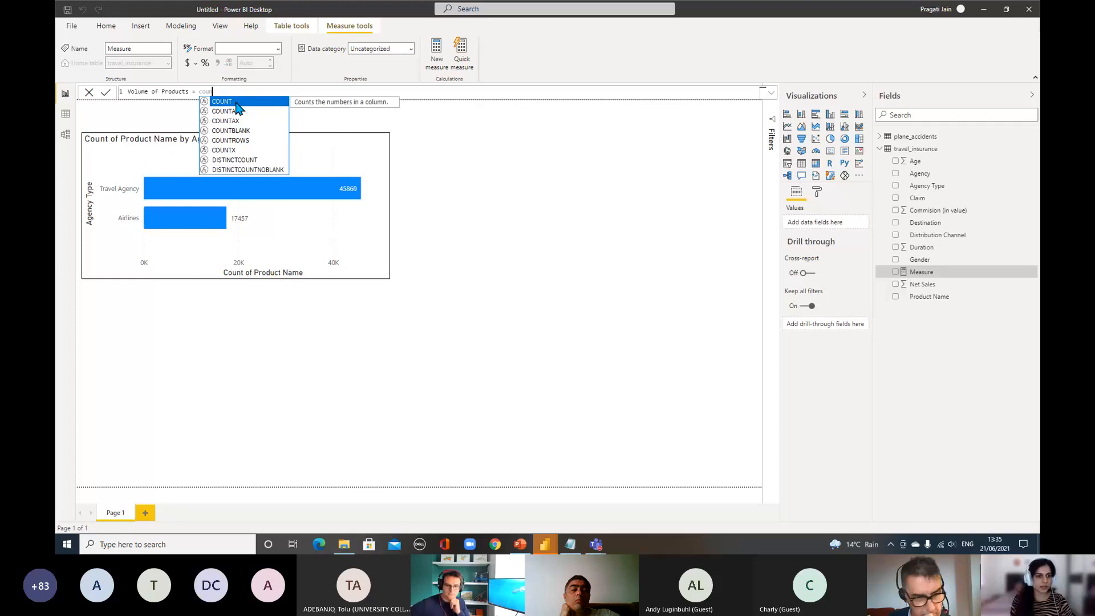
key("Tab")
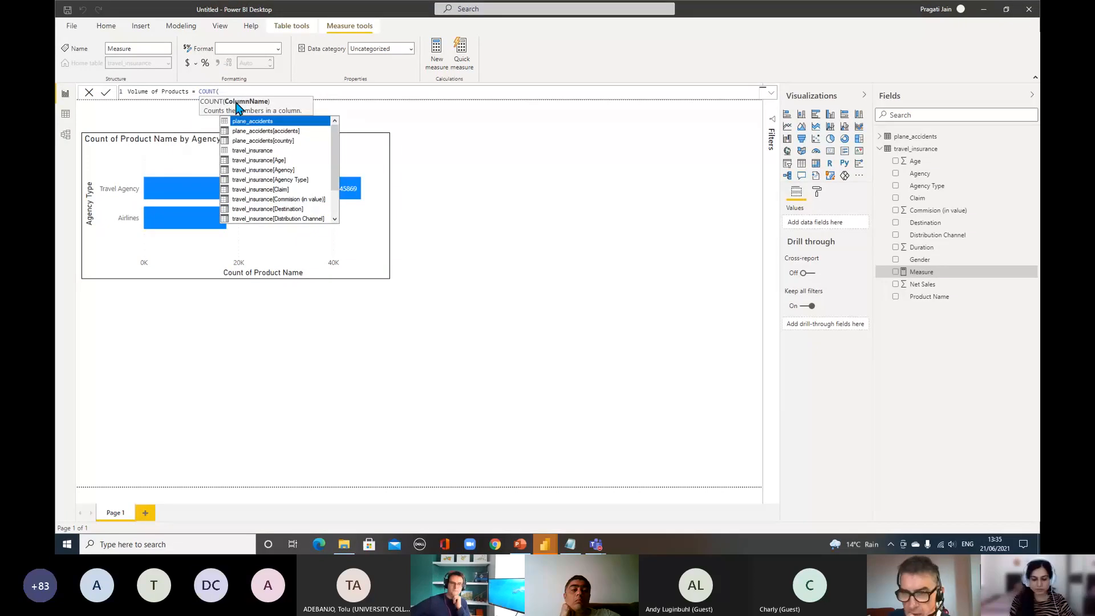
type("produ")
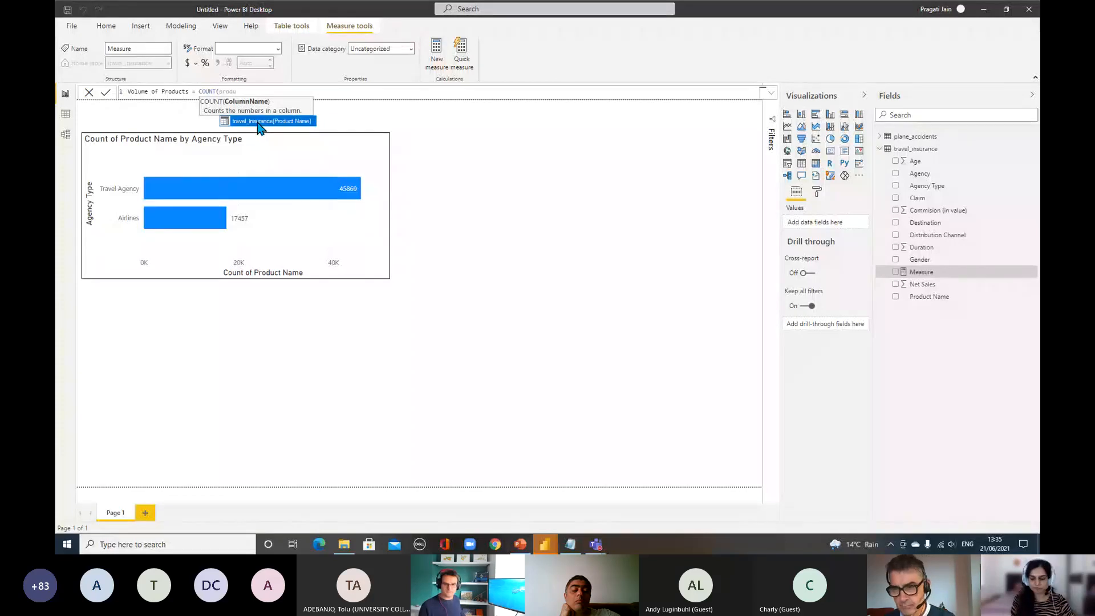
left_click(257, 121)
type(")")
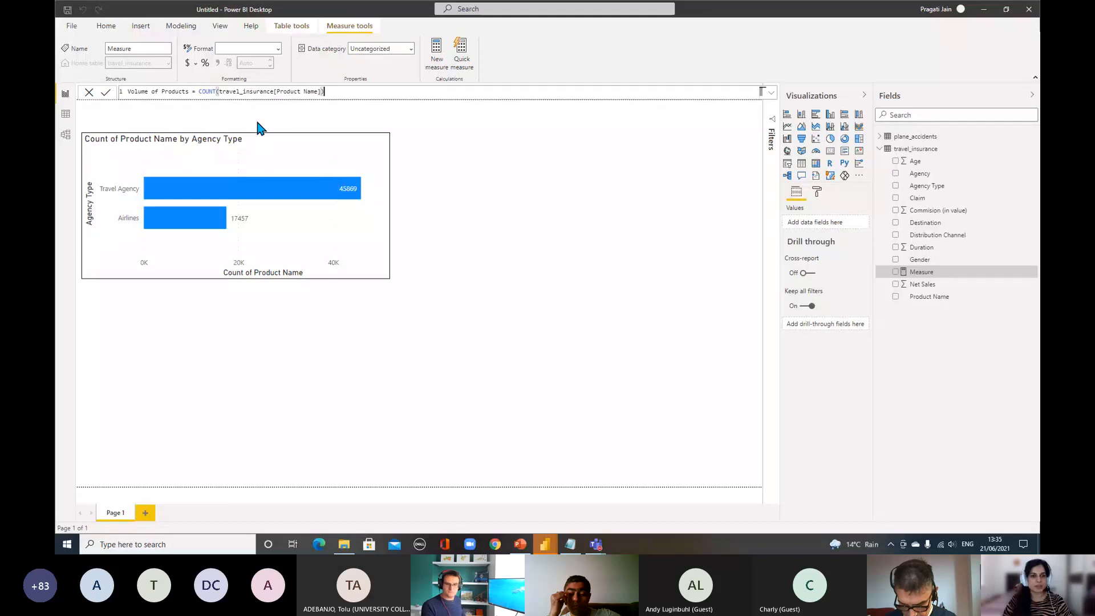
key("Return")
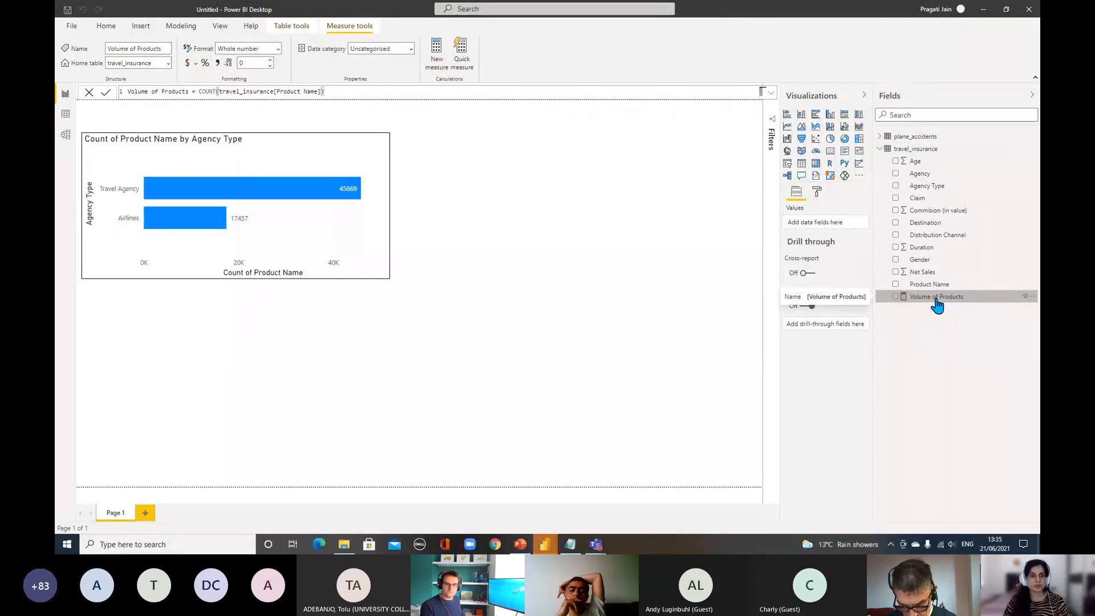
Widen the bar chart and add the Volume of Products measure to its values alongside the Product Name count.
left_click(385, 256)
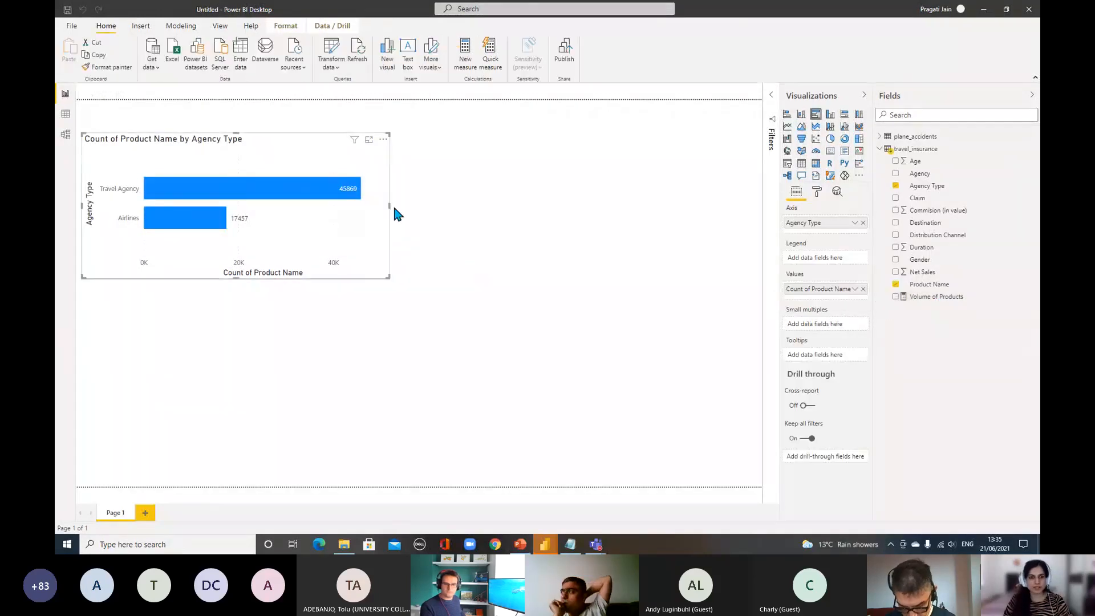
left_click_drag(390, 206, 571, 205)
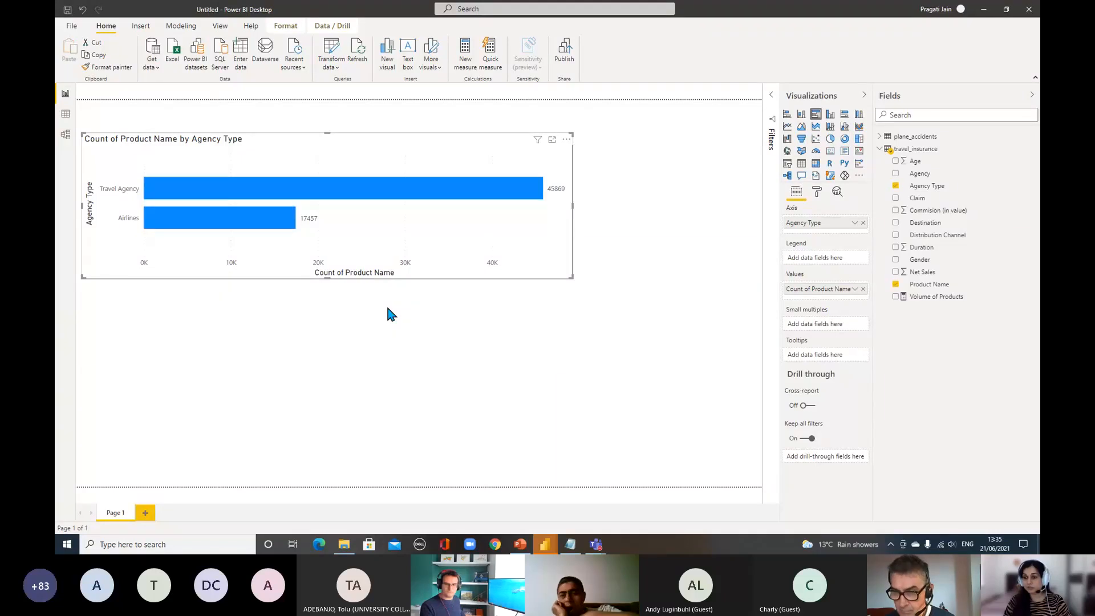
left_click_drag(935, 296, 823, 343)
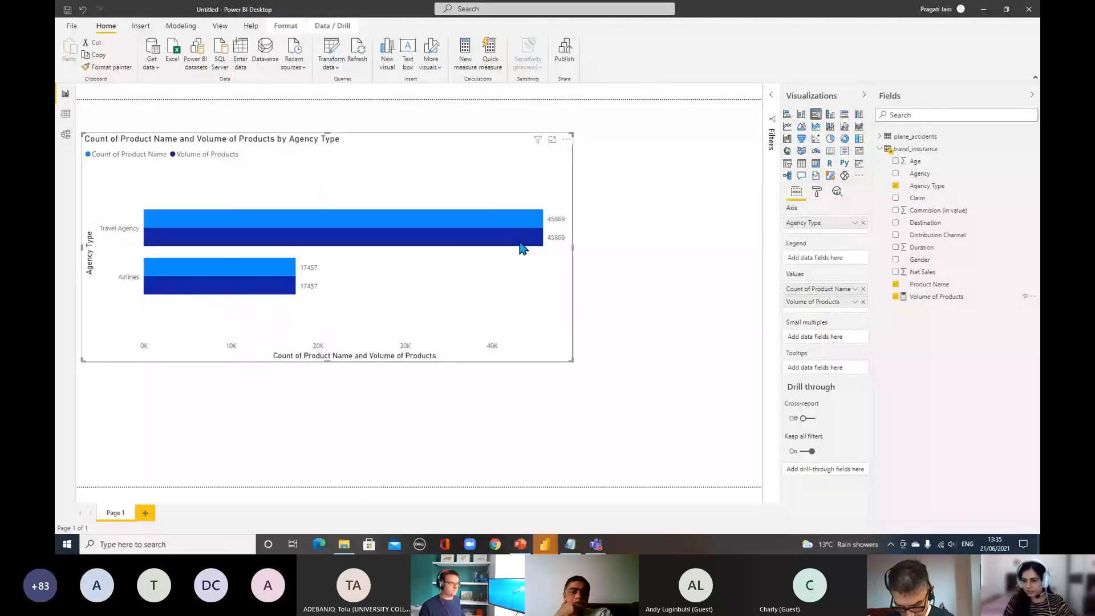
Change the data color of the Volume of Products bars to pink and collapse the data color settings.
left_click(817, 191)
left_click(810, 324)
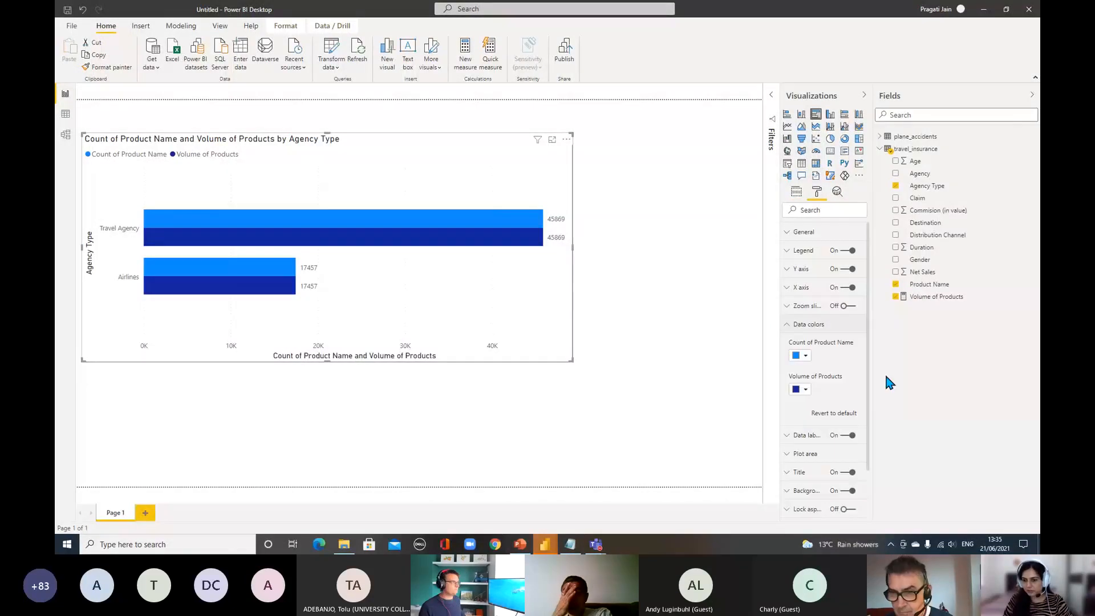
left_click(801, 389)
left_click(891, 344)
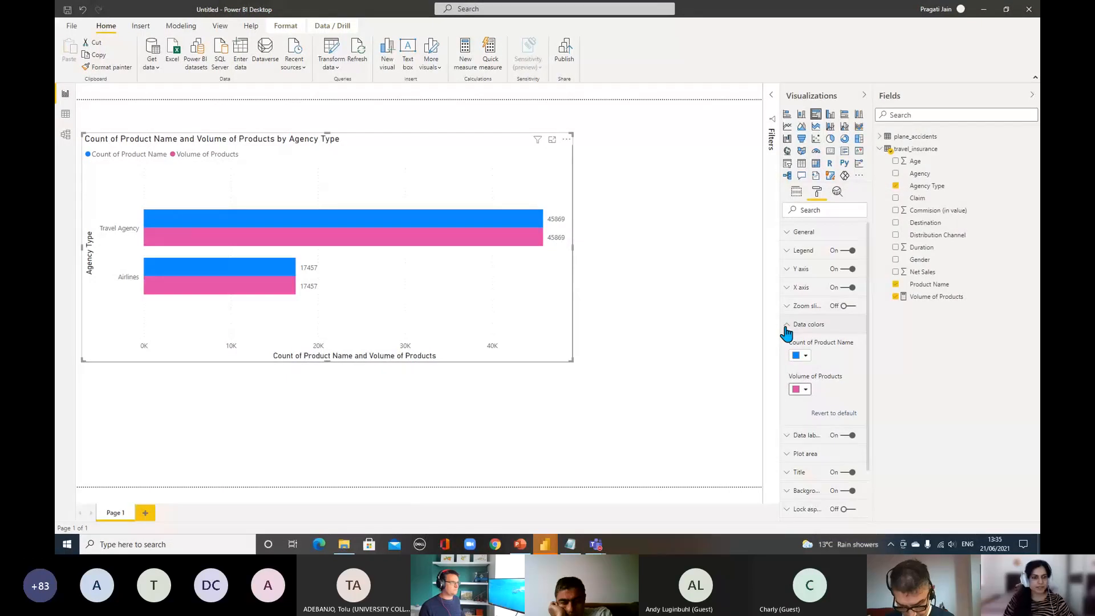
left_click(787, 326)
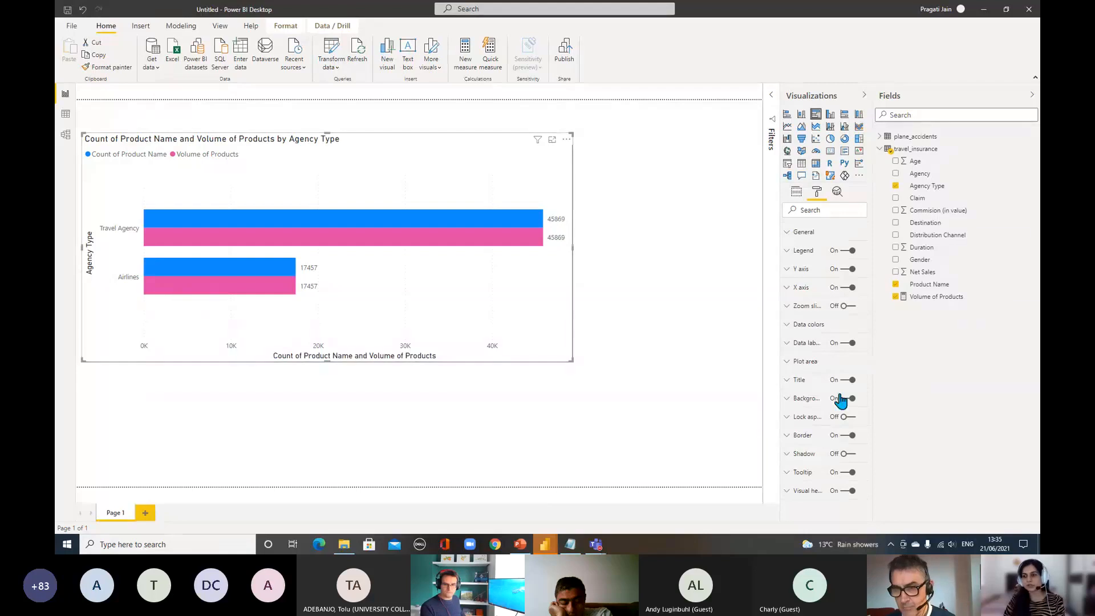
Format the Volume of Products measure with a thousands separator.
left_click(947, 302)
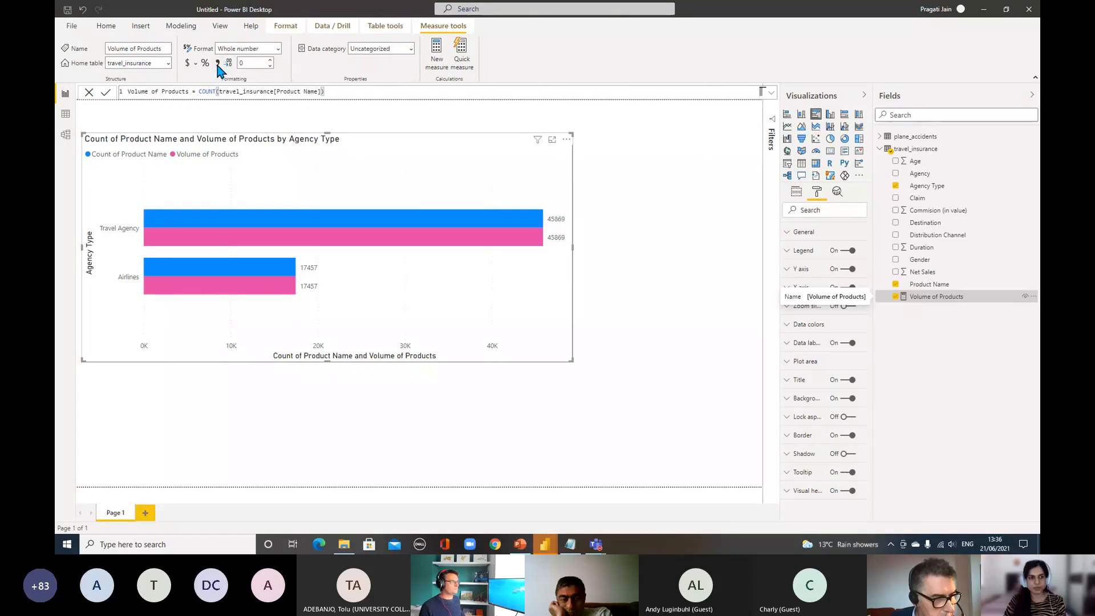
left_click(217, 64)
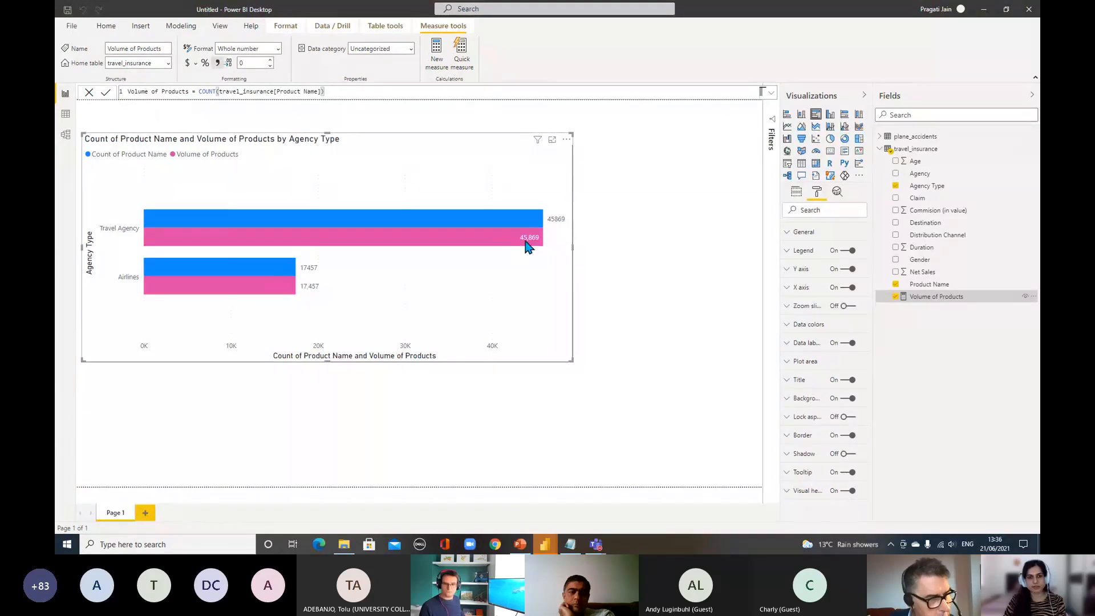
mouse_move(528, 247)
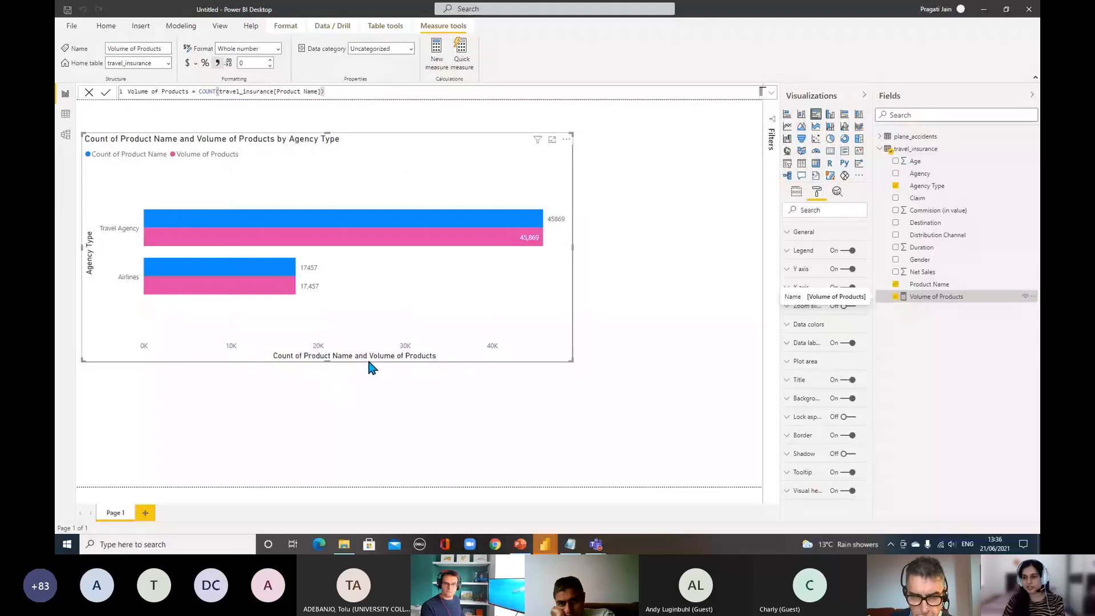
Remove Count of Product Name from the bar chart's values and reduce the chart's height and width.
left_click(796, 191)
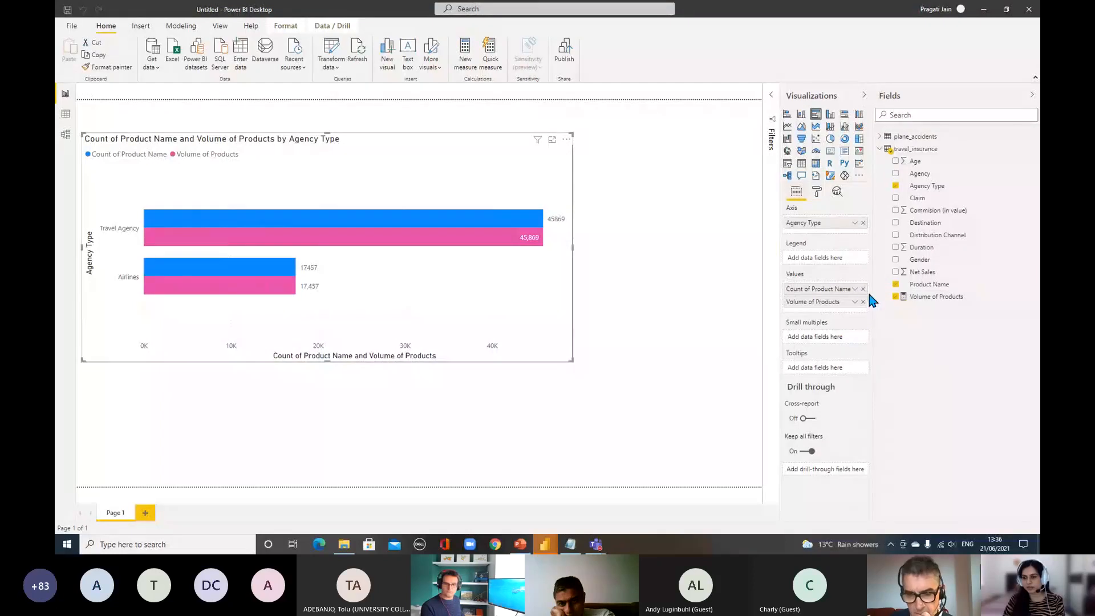
left_click(863, 289)
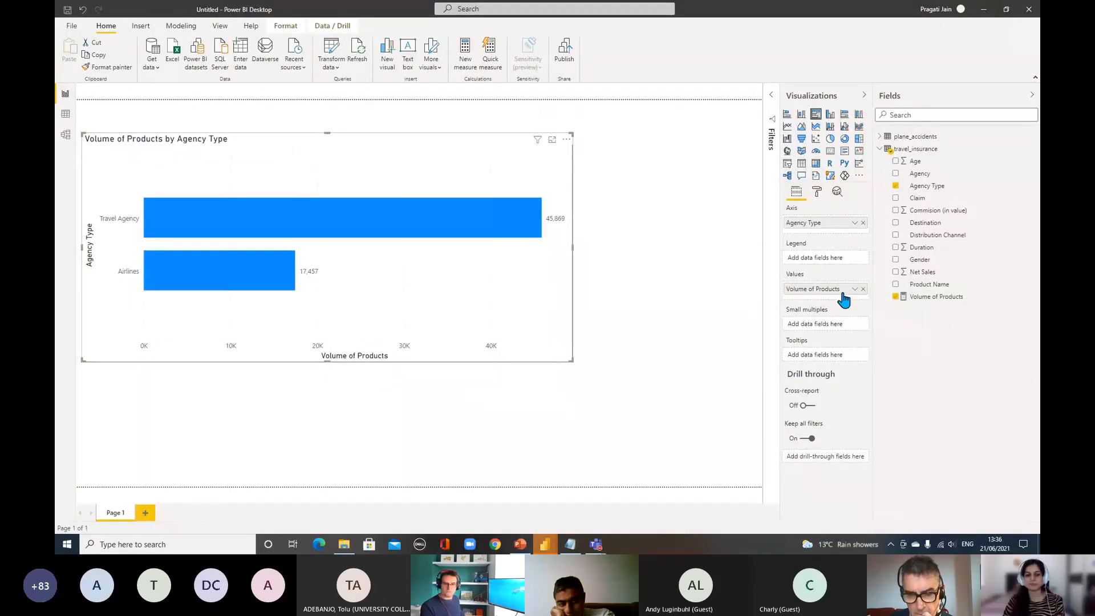
left_click_drag(328, 363, 328, 264)
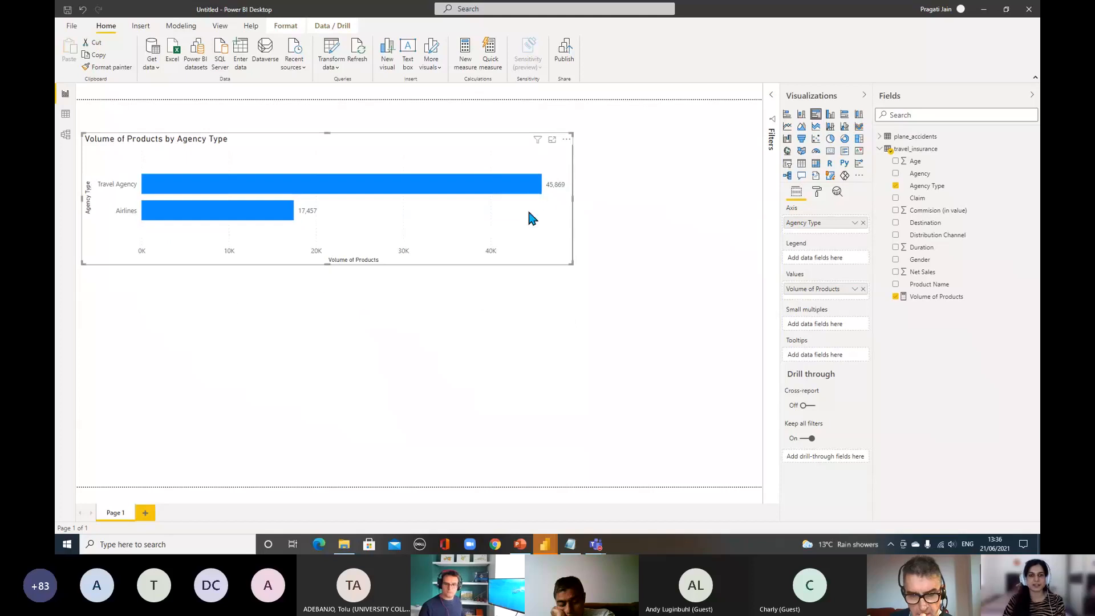
left_click_drag(572, 198, 378, 207)
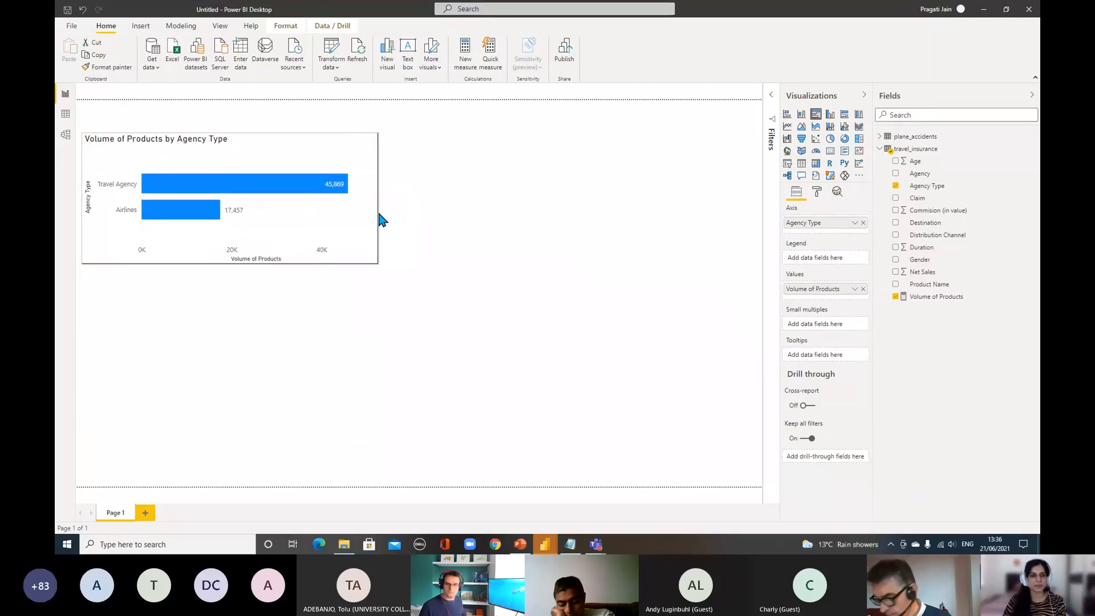
left_click(517, 256)
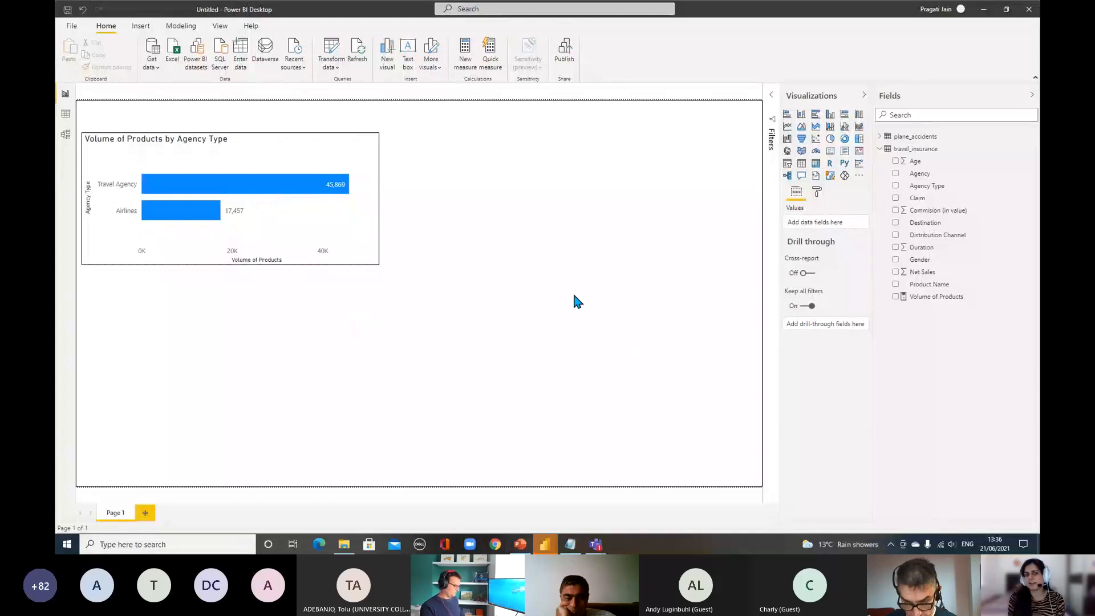
Show the travel_insurance table's rows in the Data view.
left_click(66, 115)
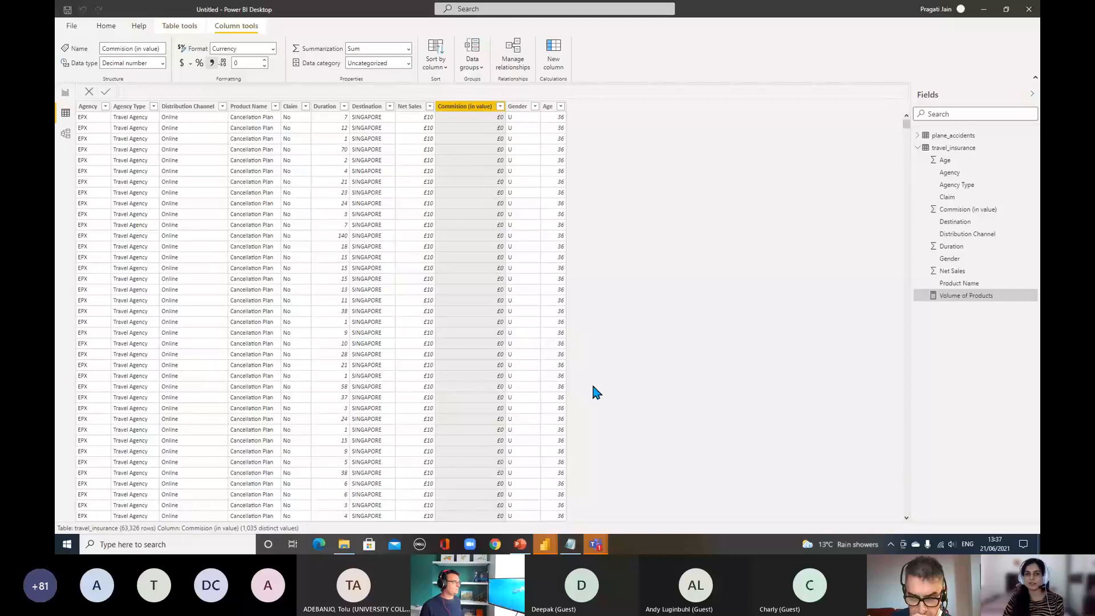
Return to the report page and place a slightly widened clustered column chart beside the Volume of Products by Agency Type chart.
left_click(65, 93)
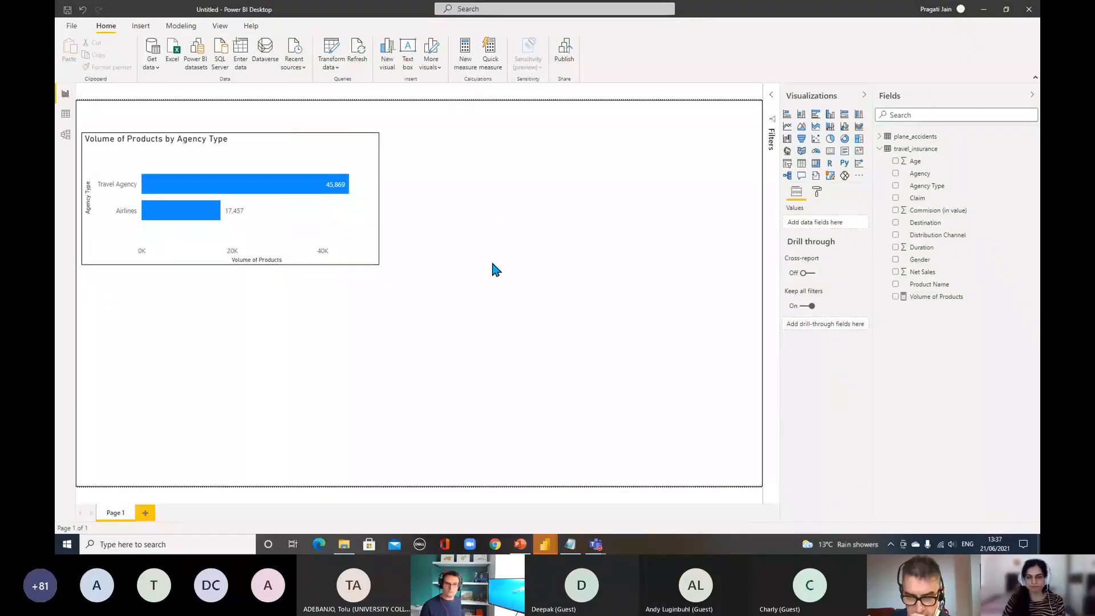
left_click(831, 120)
left_click_drag(361, 362, 587, 232)
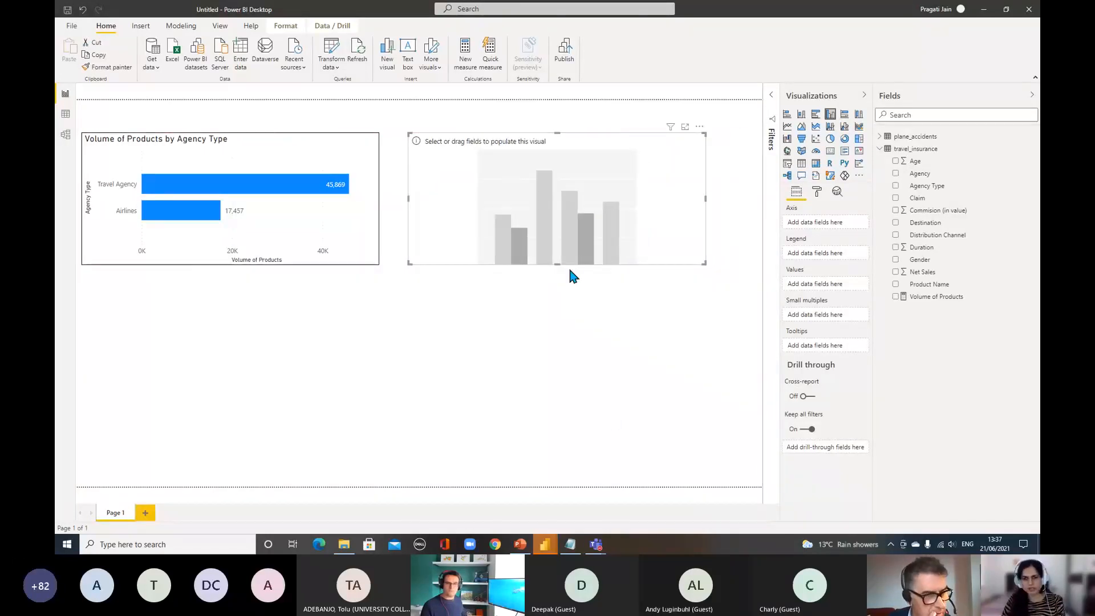
left_click_drag(706, 202, 727, 199)
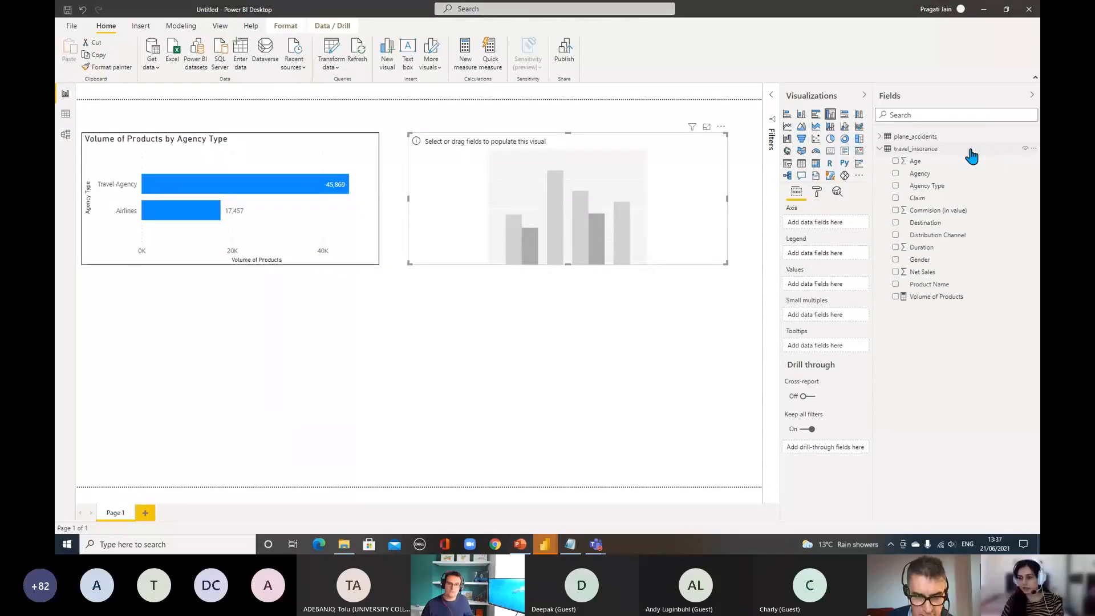
Populate the new column chart with Agency Type on the axis and the average of Commision (in value) as values.
left_click_drag(928, 186, 826, 285)
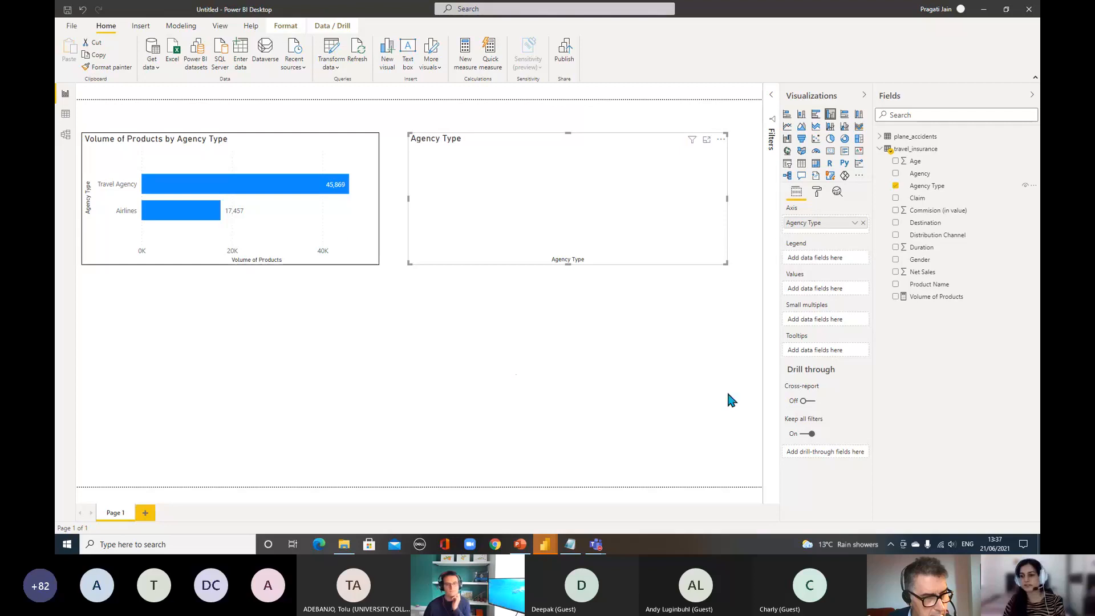
left_click_drag(942, 212, 832, 295)
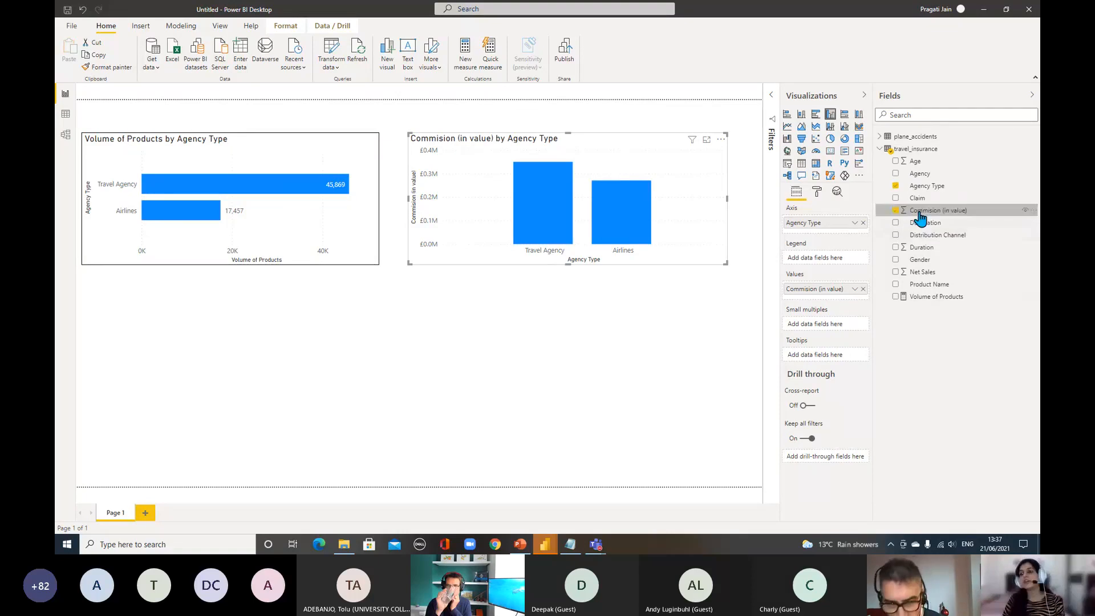
left_click(854, 289)
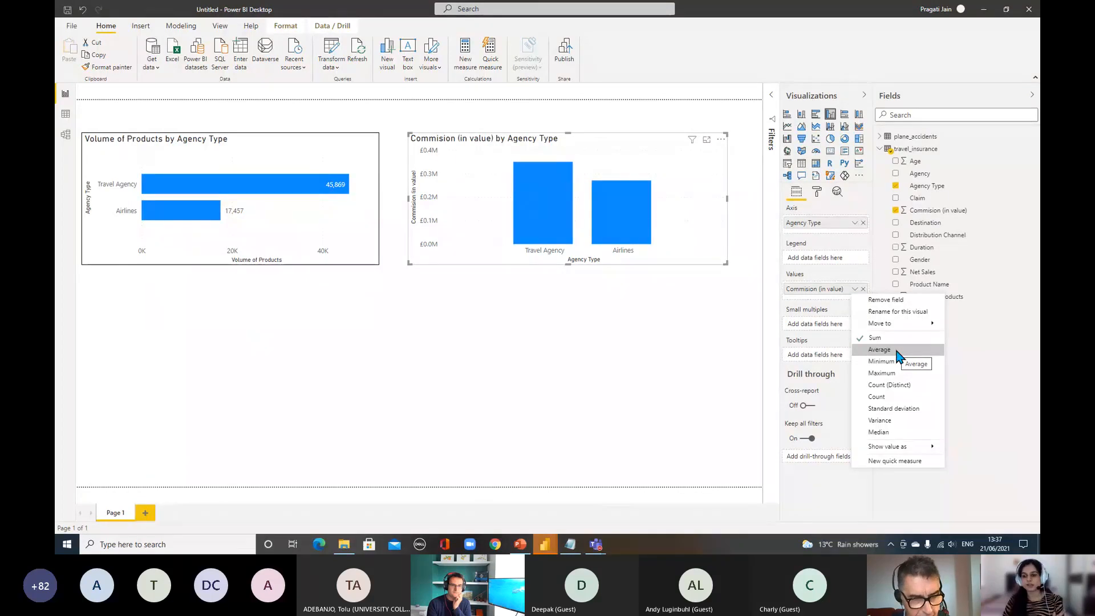
left_click(896, 351)
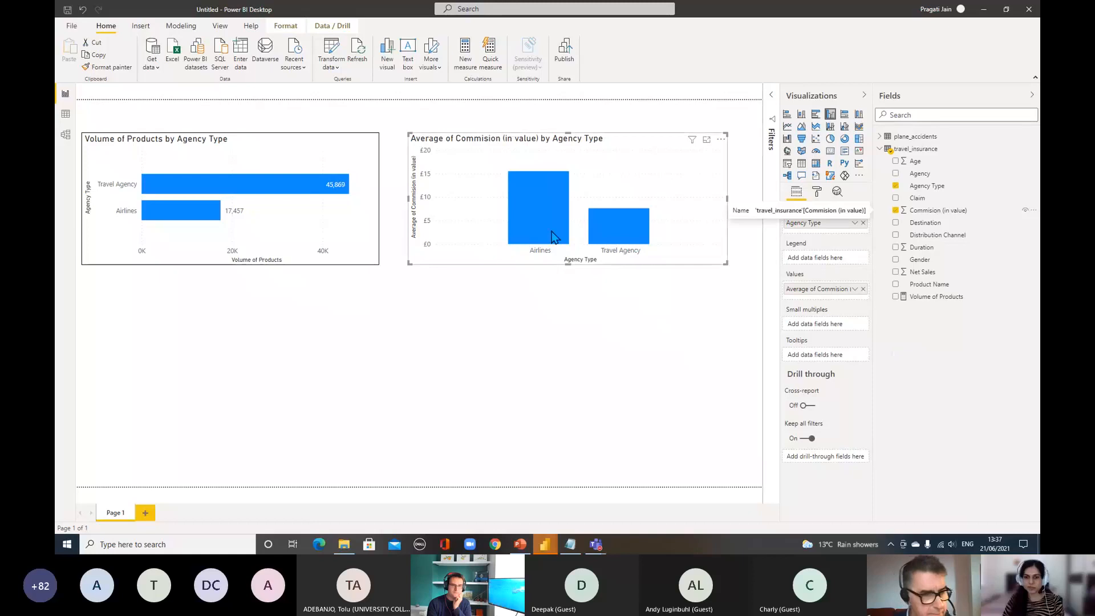
Turn on data labels and a border for the average commission column chart.
left_click(818, 193)
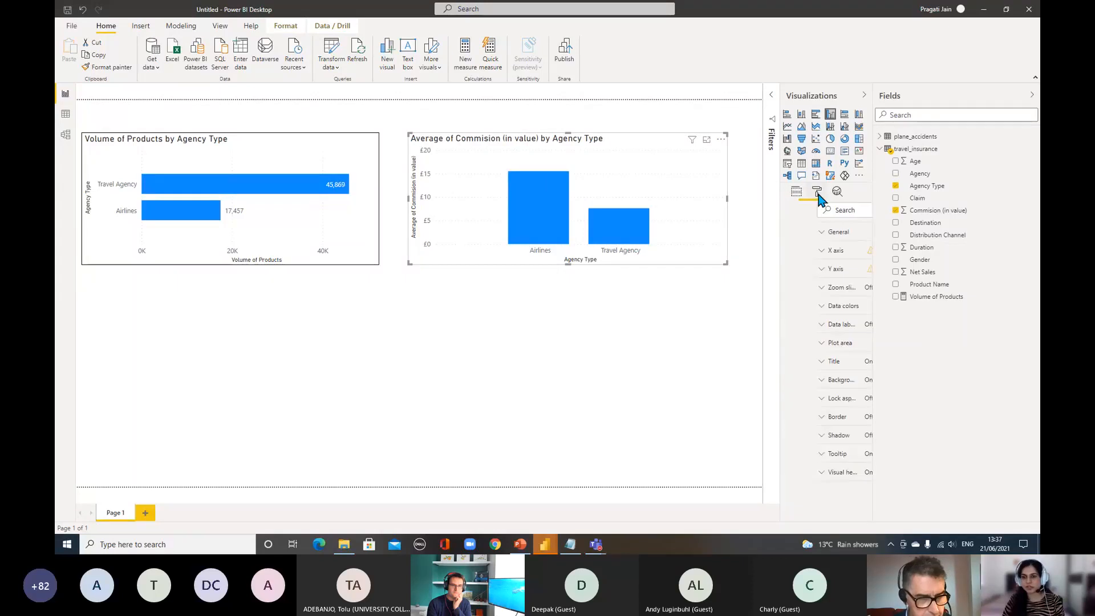
left_click(835, 324)
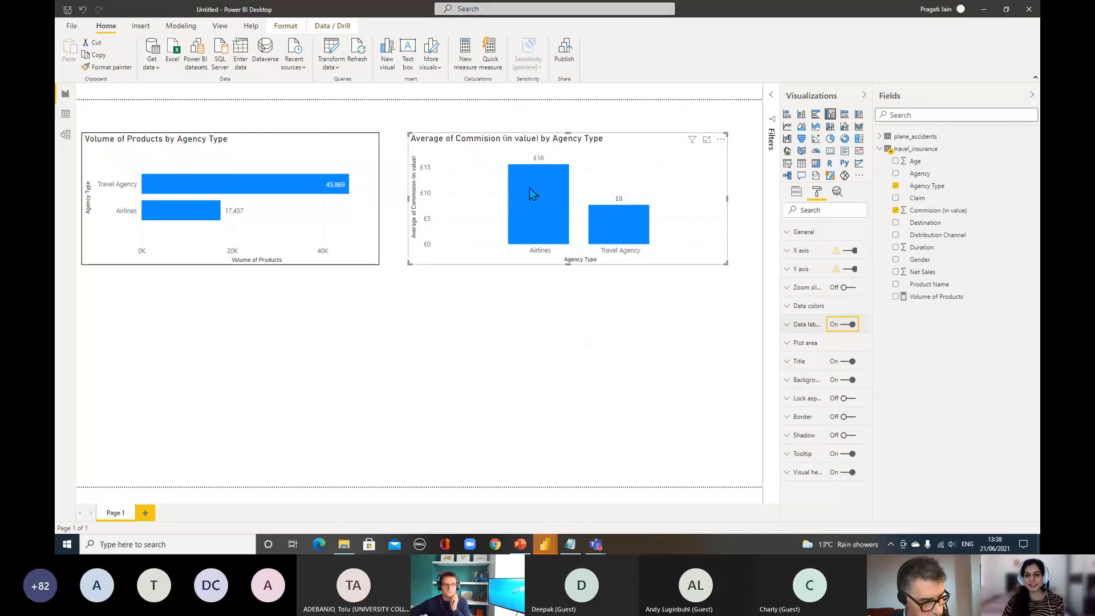
mouse_move(519, 184)
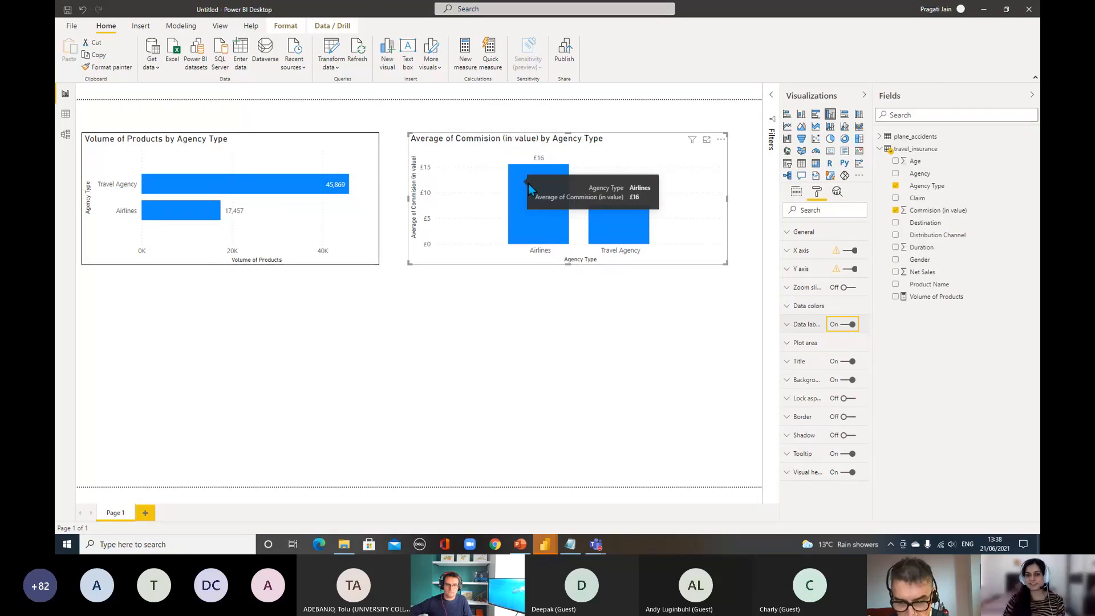
mouse_move(647, 228)
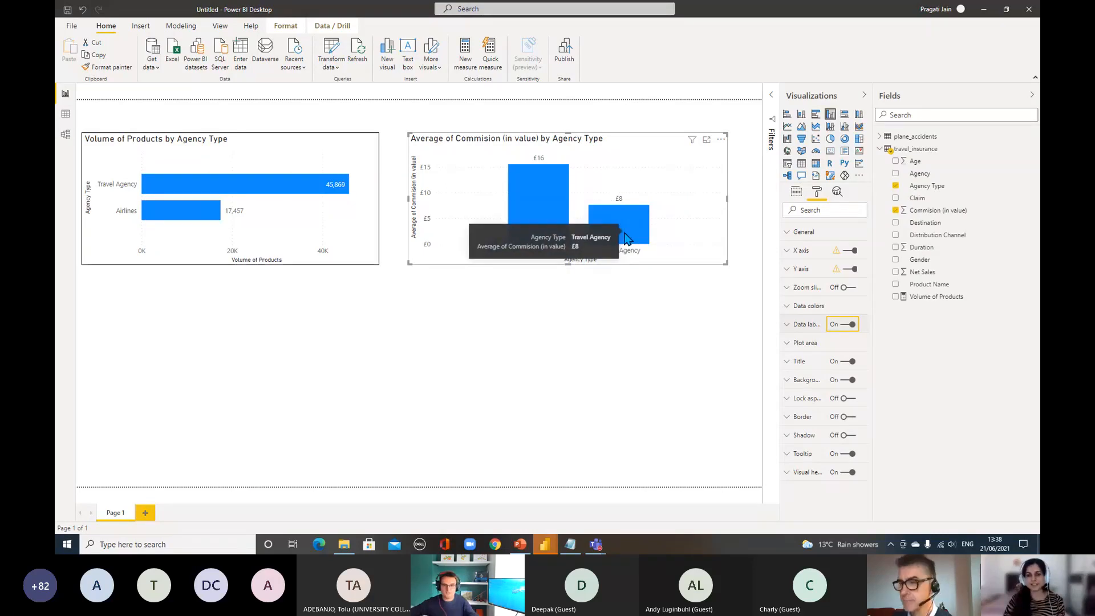
mouse_move(228, 188)
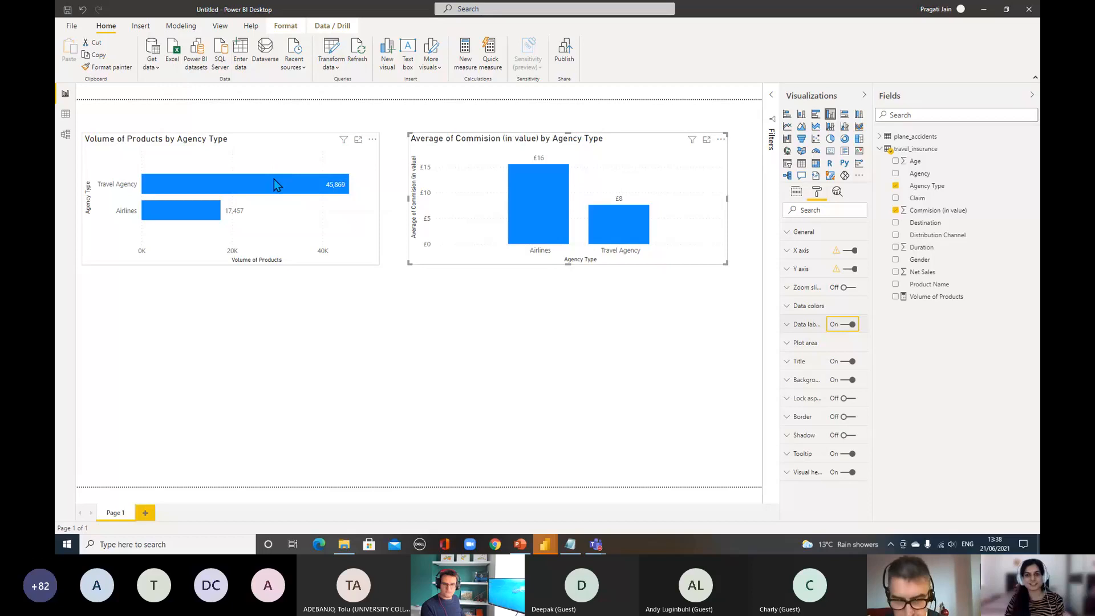
mouse_move(274, 179)
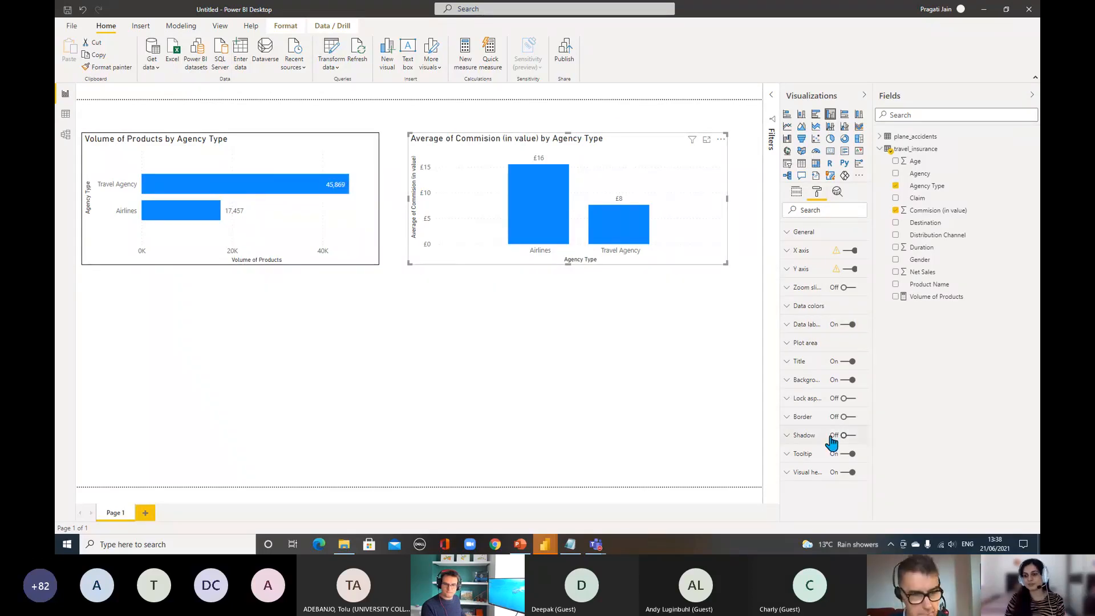
left_click(854, 419)
left_click(614, 391)
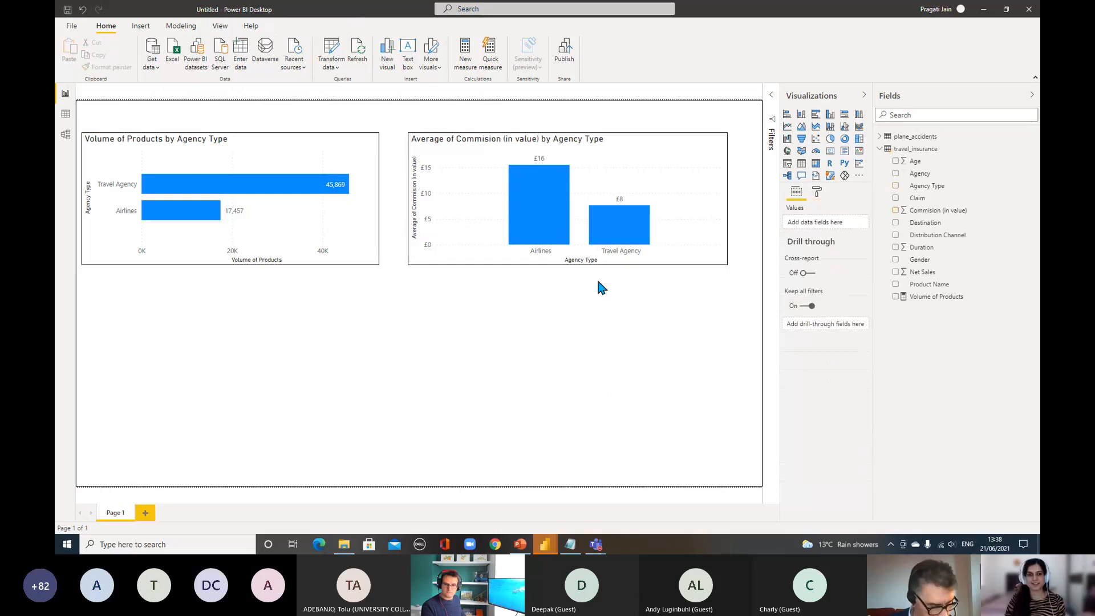
left_click(349, 262)
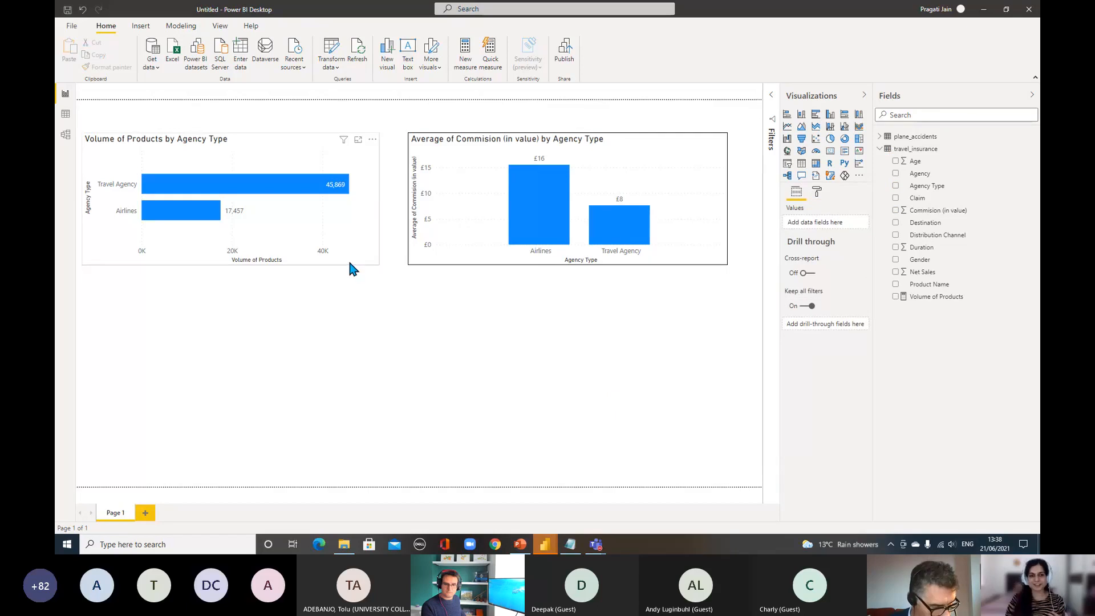
left_click(423, 263)
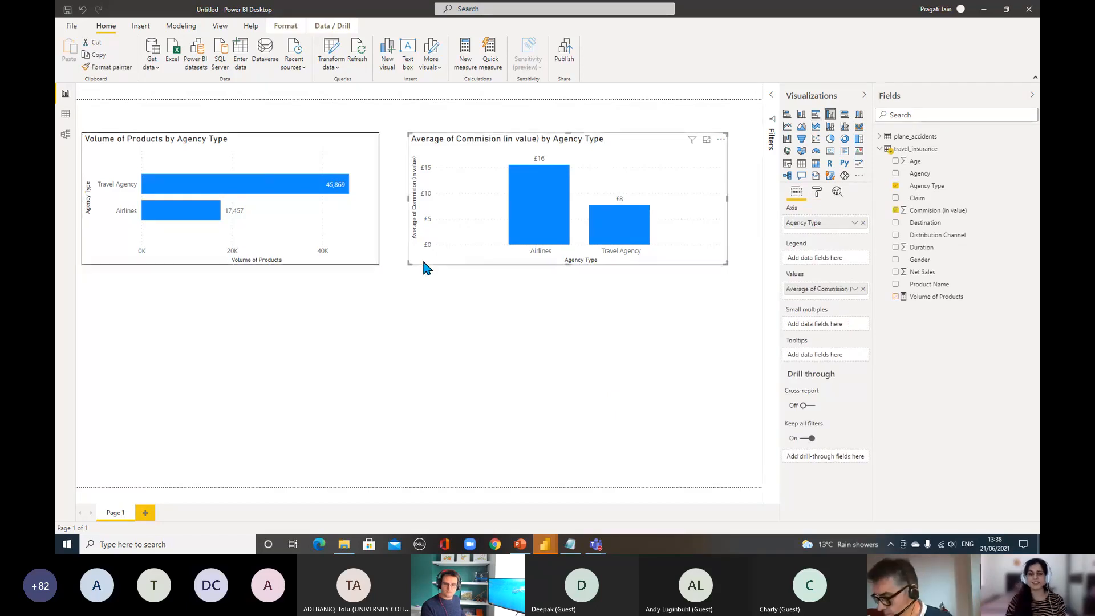
left_click(426, 331)
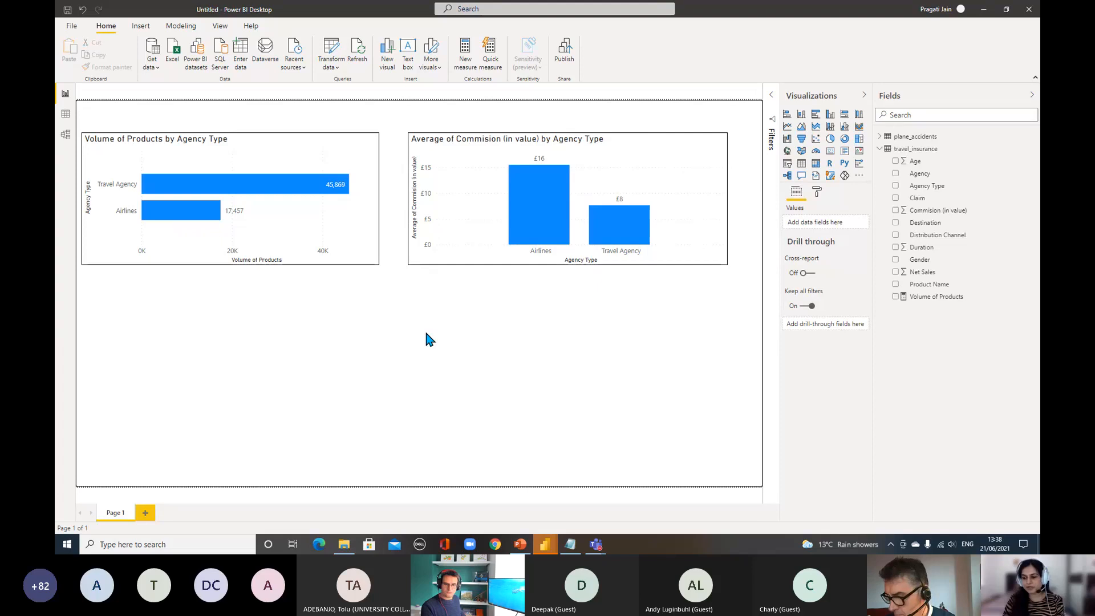
left_click(335, 261)
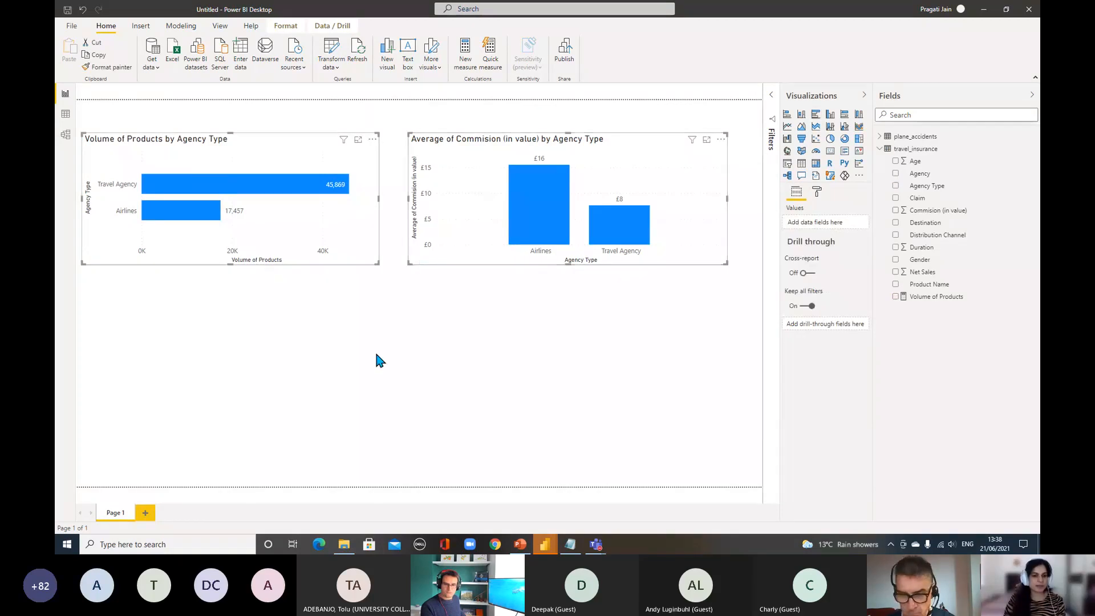
left_click(164, 310)
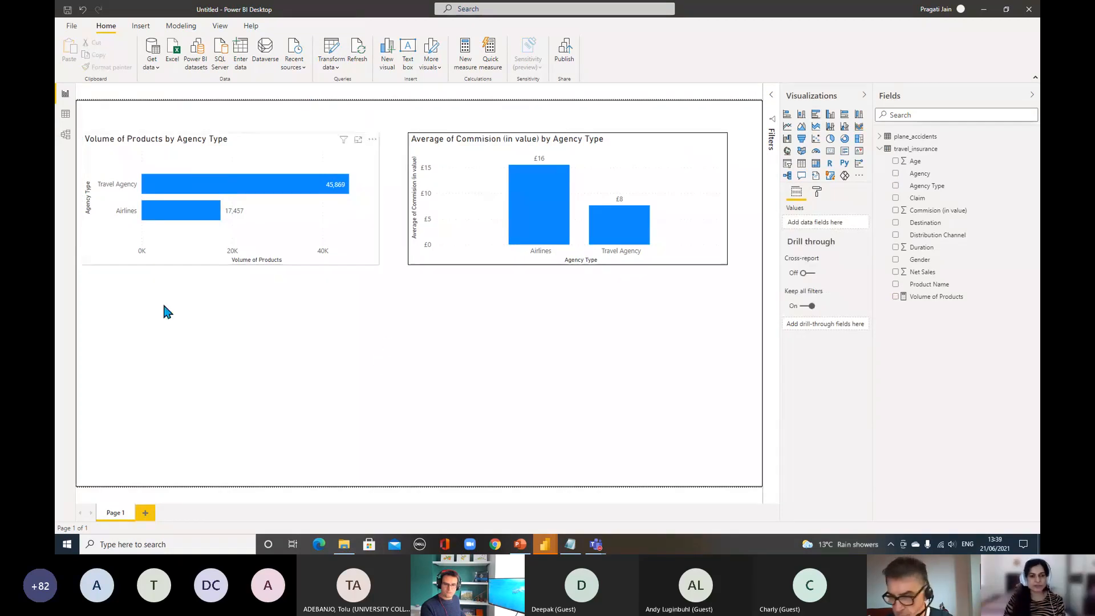
Select both agency charts together and move them to the lower half of the page, freeing space above them.
left_click(351, 251)
left_click(423, 259, "ctrl")
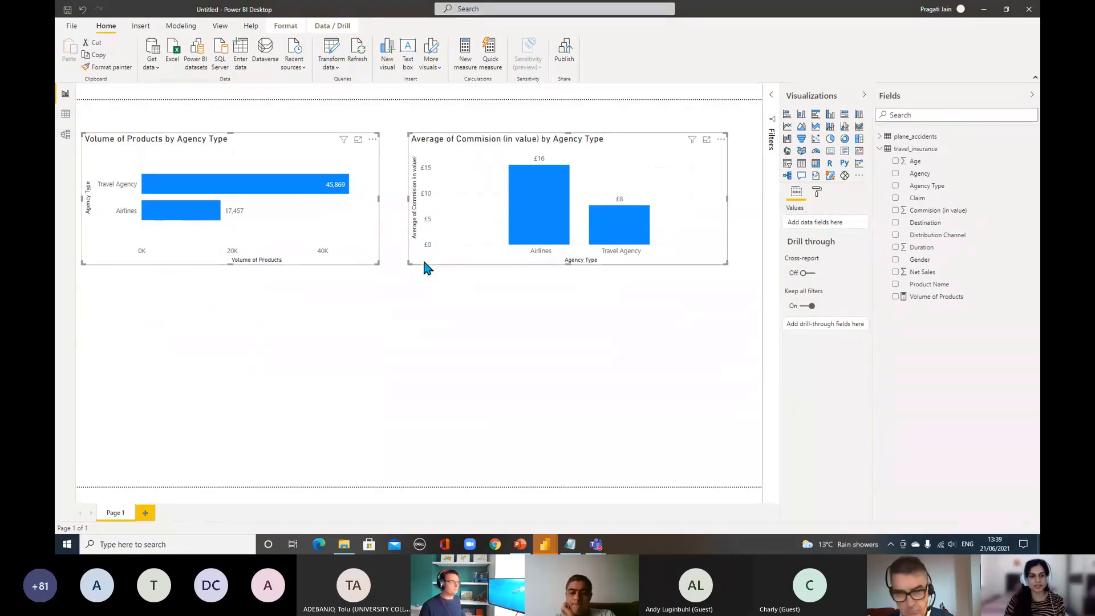
left_click_drag(423, 259, 442, 420)
left_click(575, 257)
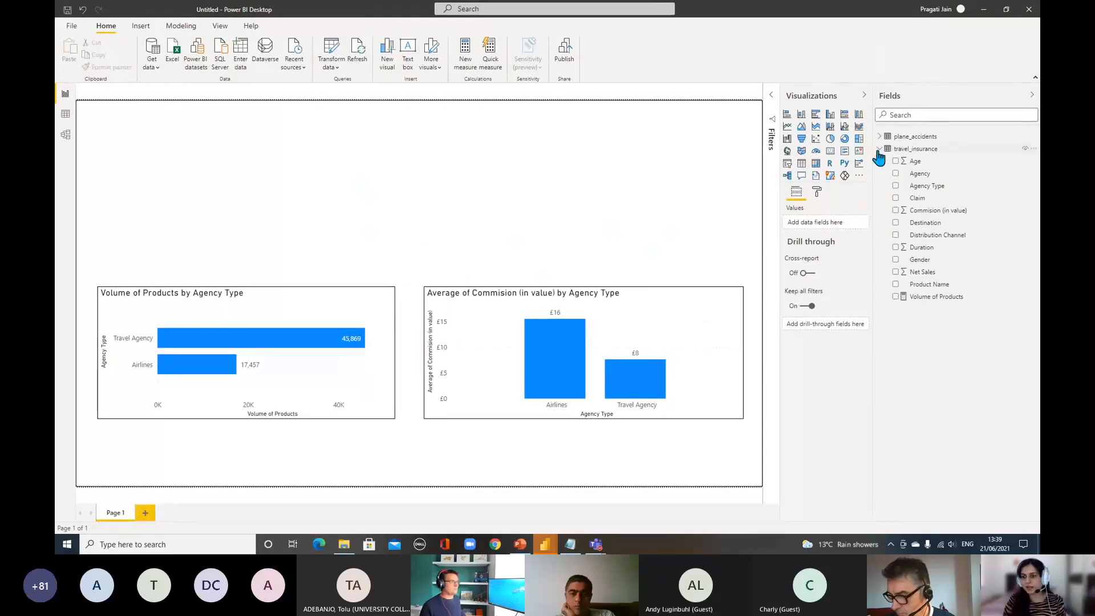
Add a small slicer on the Gender field above the Volume of Products by Agency Type chart.
left_click(787, 164)
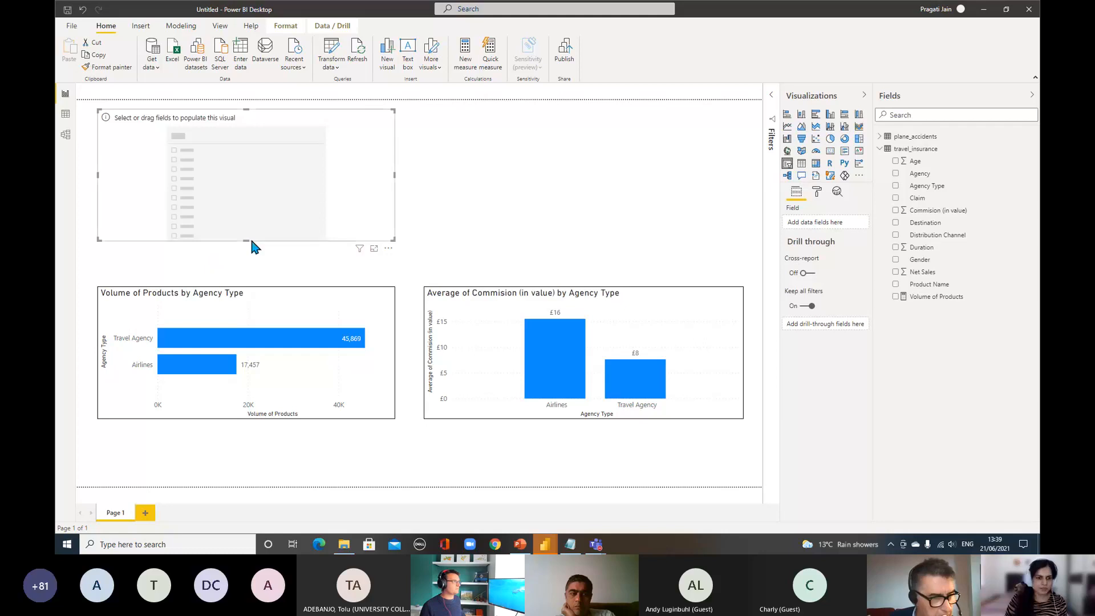
left_click_drag(245, 232, 242, 165)
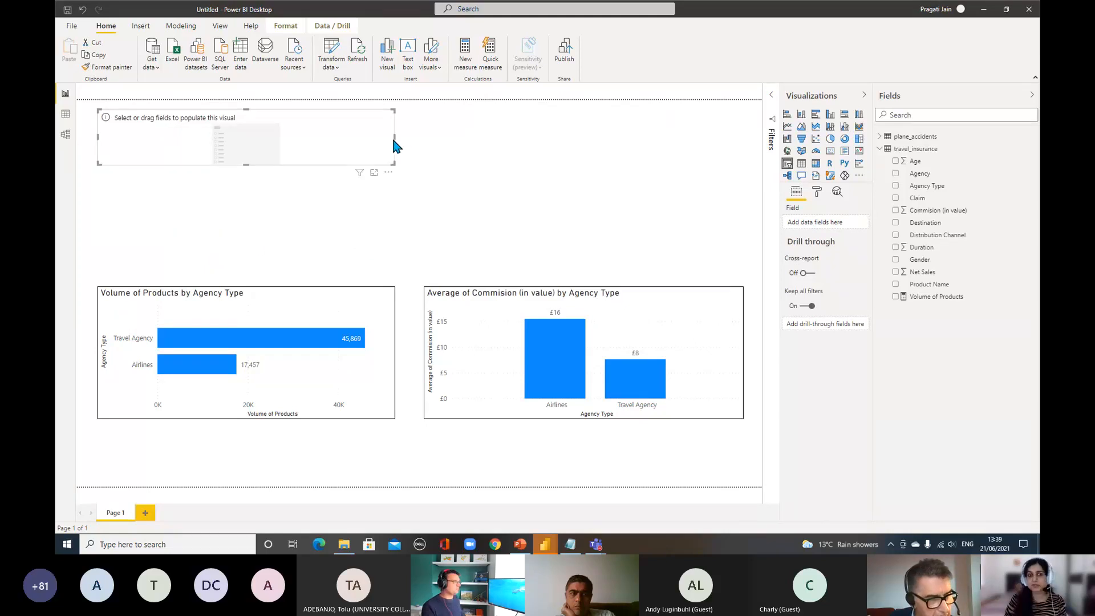
left_click_drag(395, 139, 281, 140)
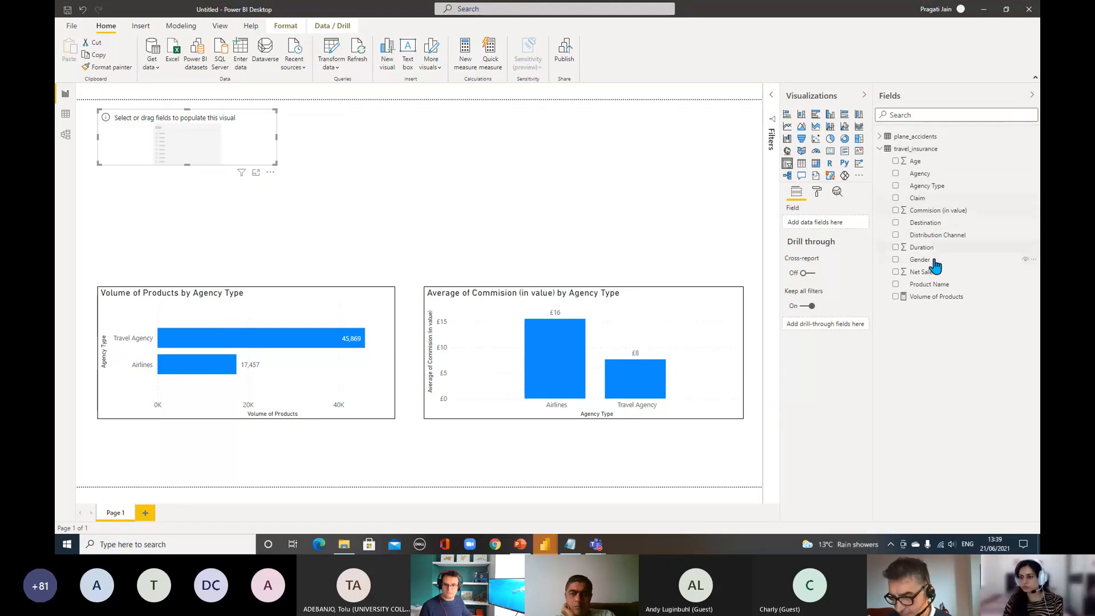
left_click_drag(931, 266, 827, 223)
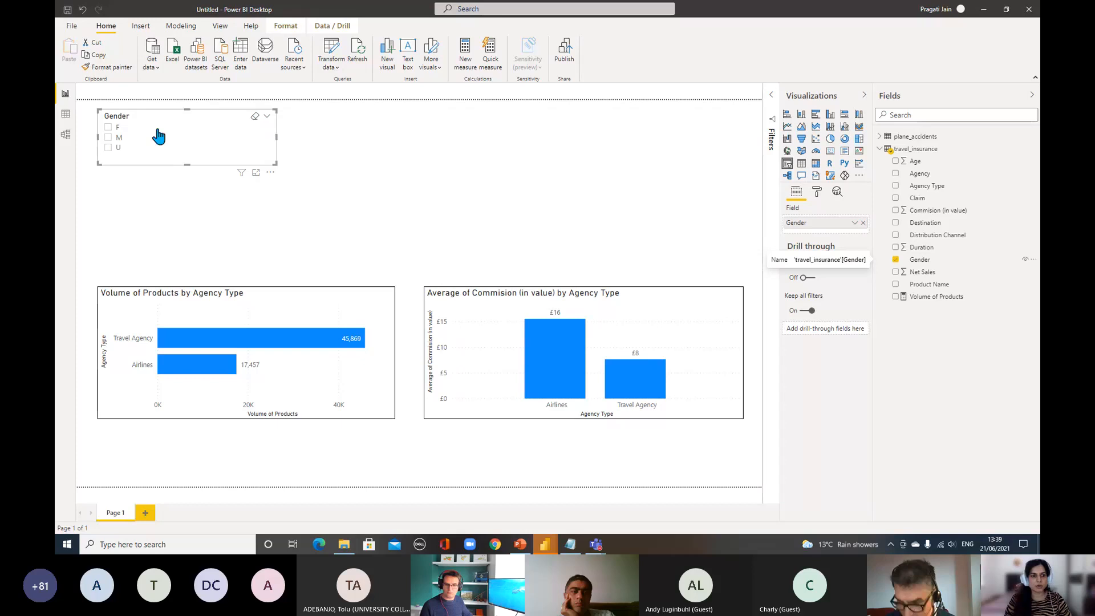
Change the Gender slicer to a Dropdown and check that its option list opens and closes.
left_click(267, 116)
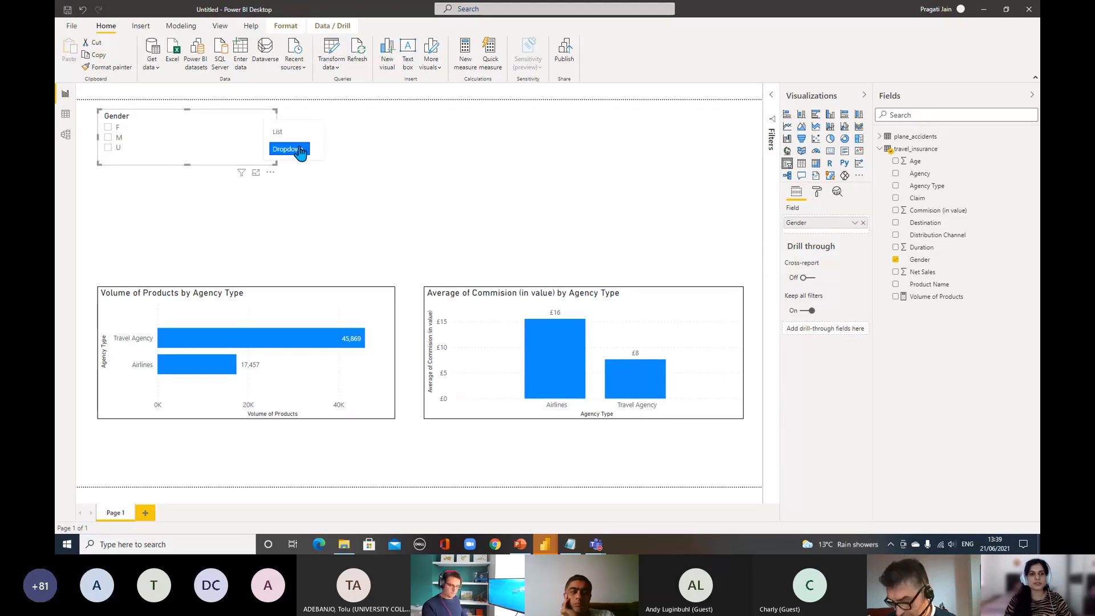
left_click(288, 149)
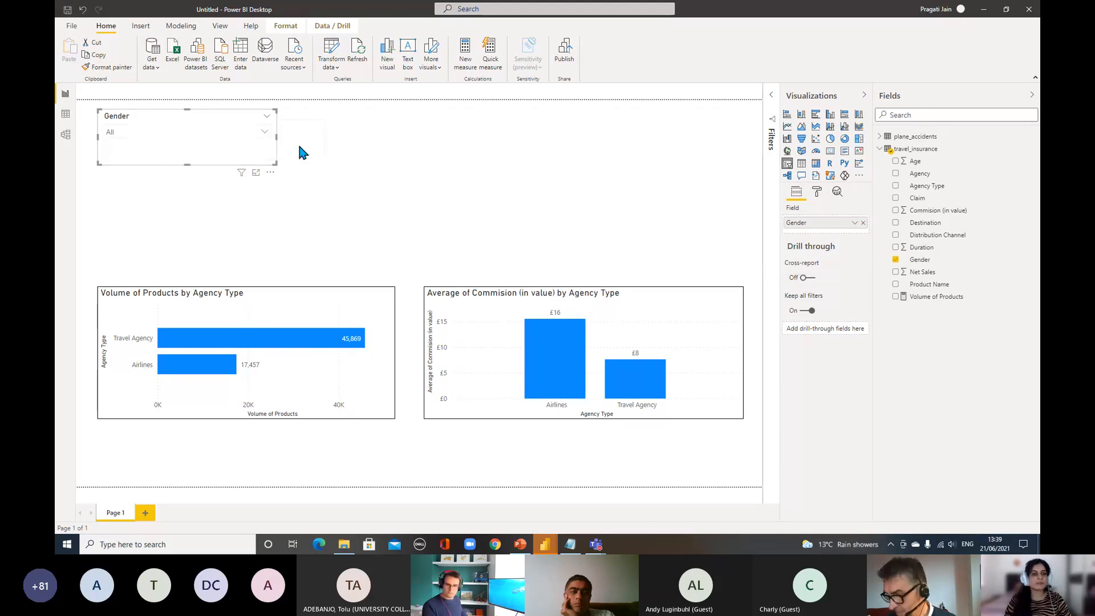
left_click(265, 133)
left_click(265, 133)
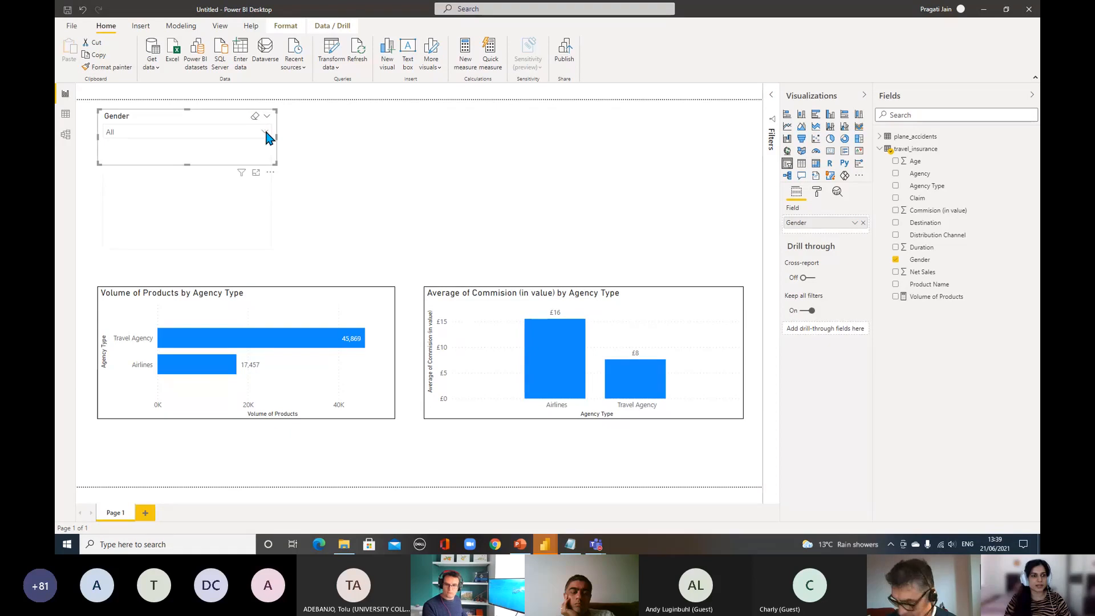
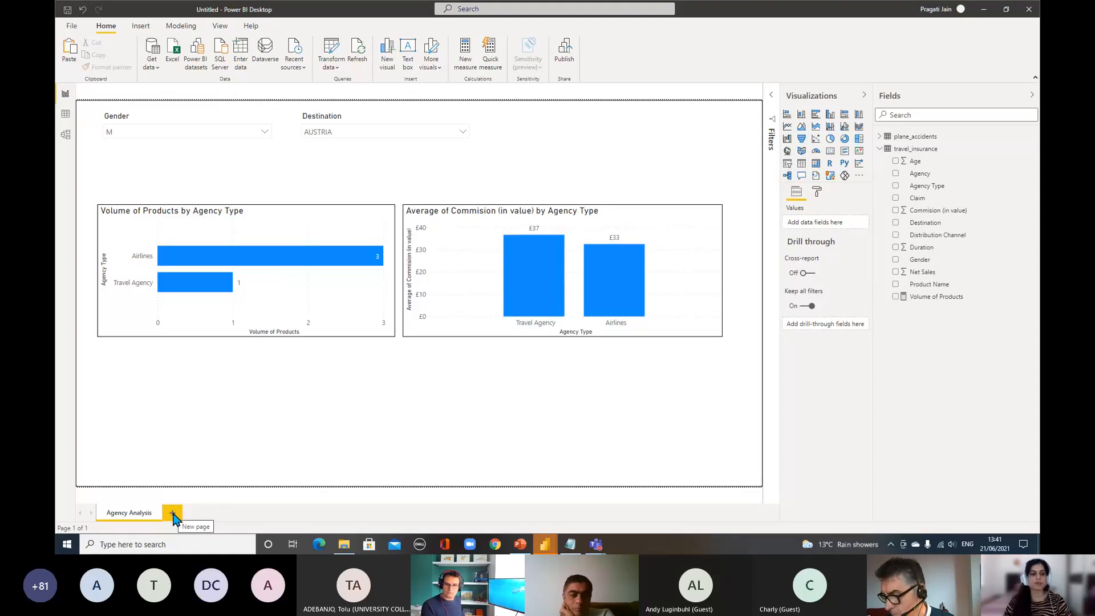
Add a new report page with an enlarged clustered column chart showing Volume of Products by Product Name.
left_click(172, 515)
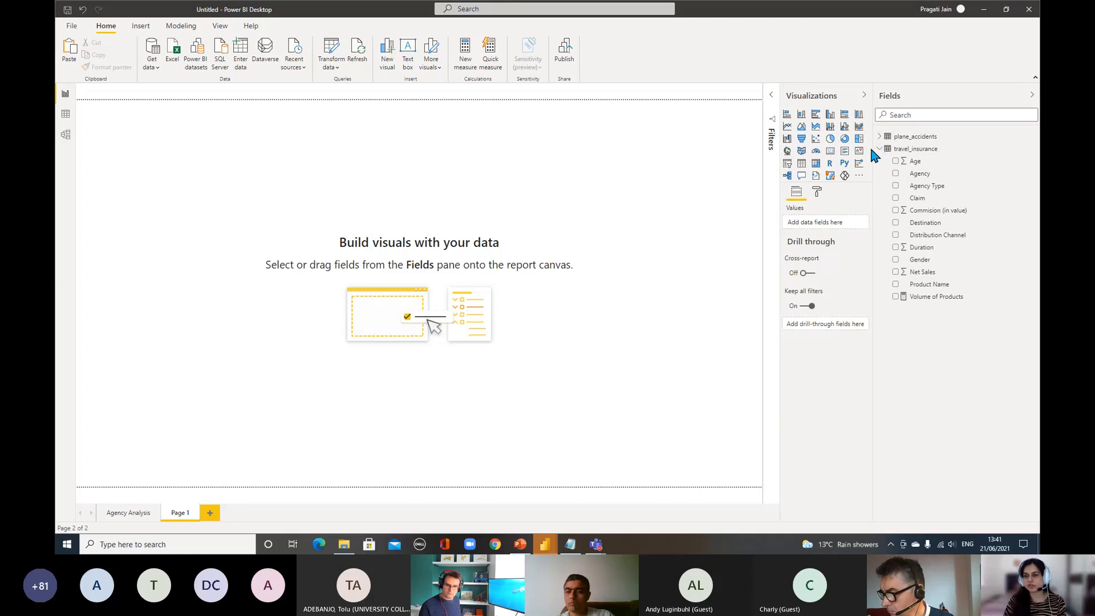
left_click(831, 118)
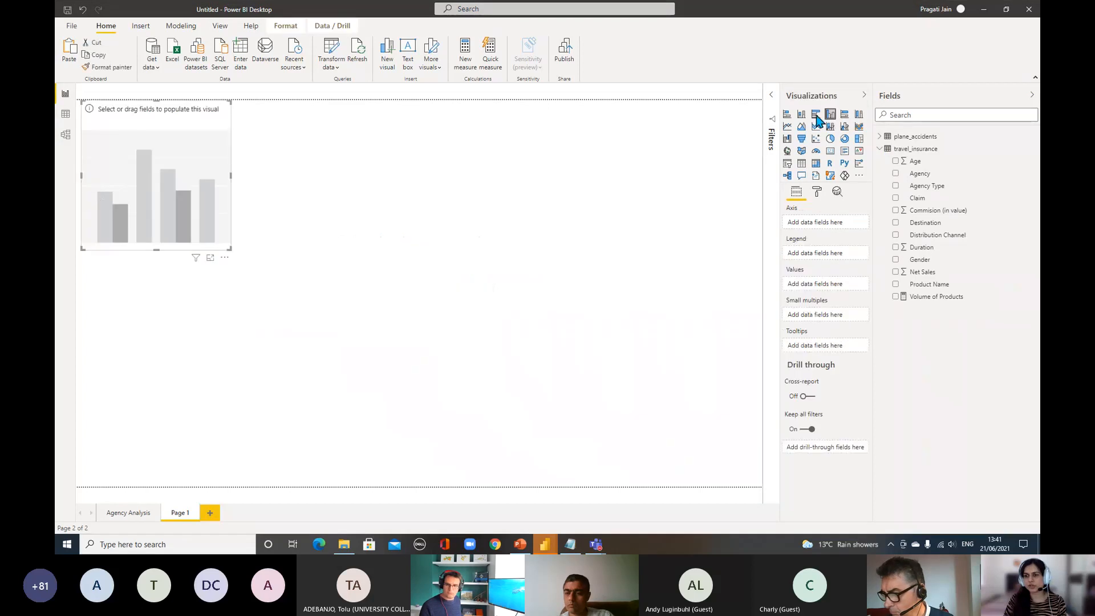
left_click_drag(107, 162, 122, 186)
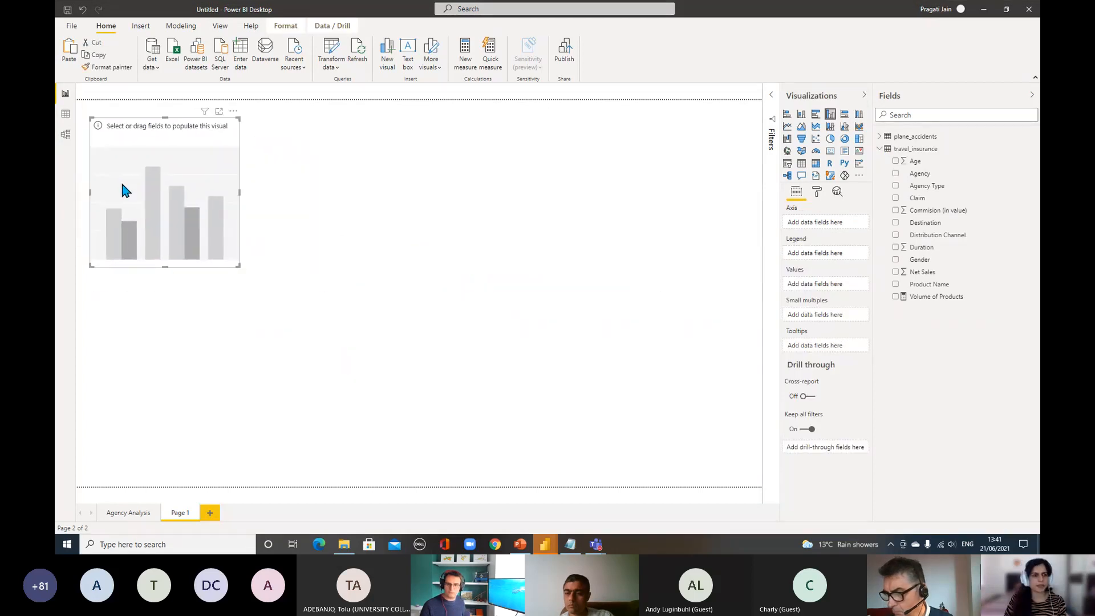
left_click_drag(237, 266, 614, 329)
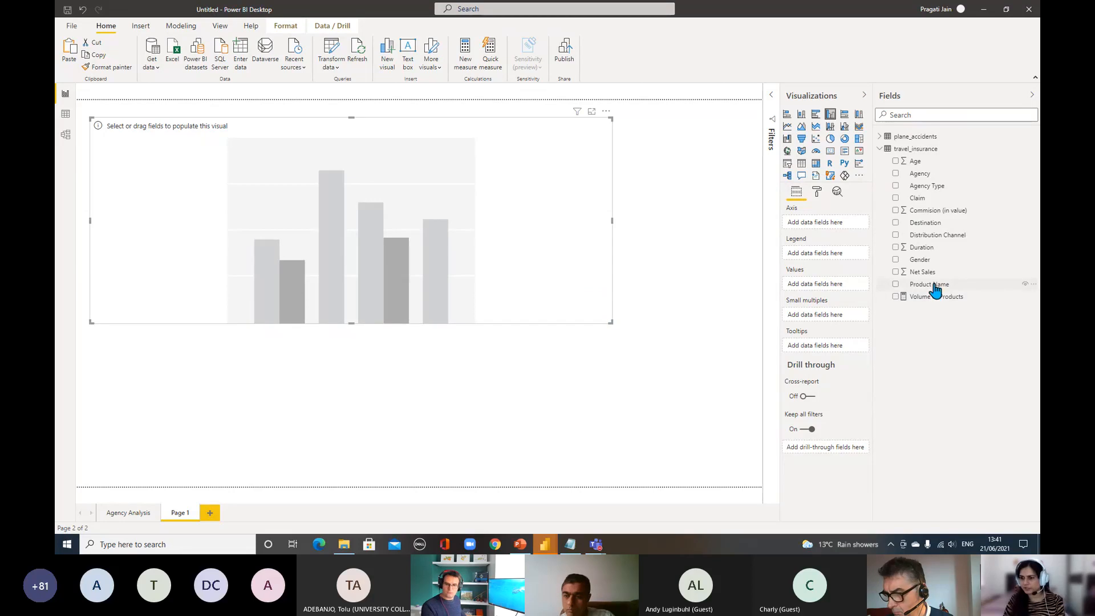
left_click_drag(931, 285, 832, 226)
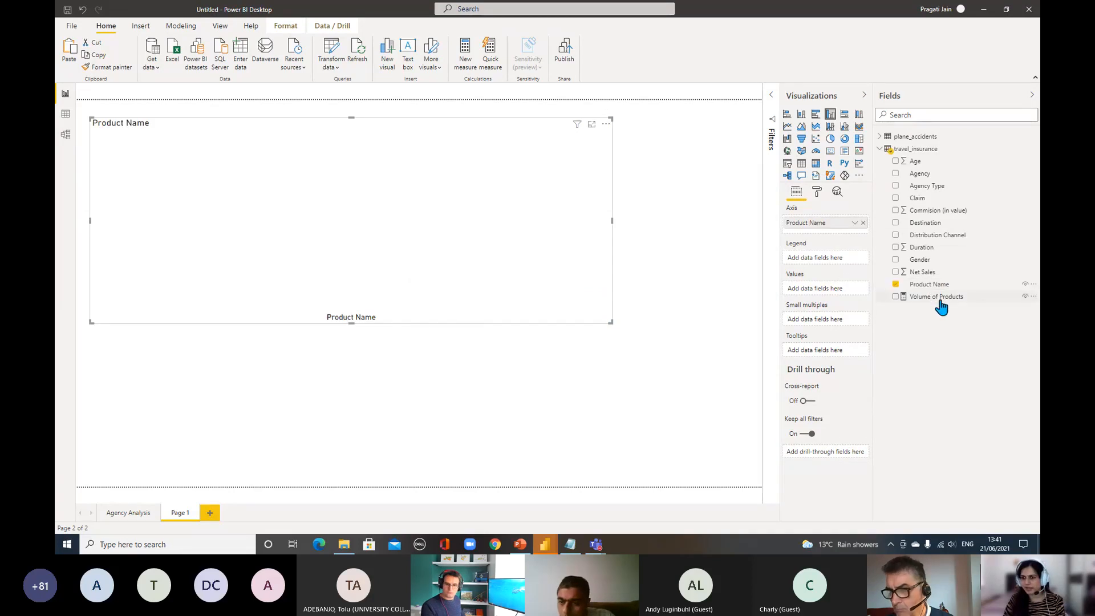
left_click_drag(939, 305, 830, 290)
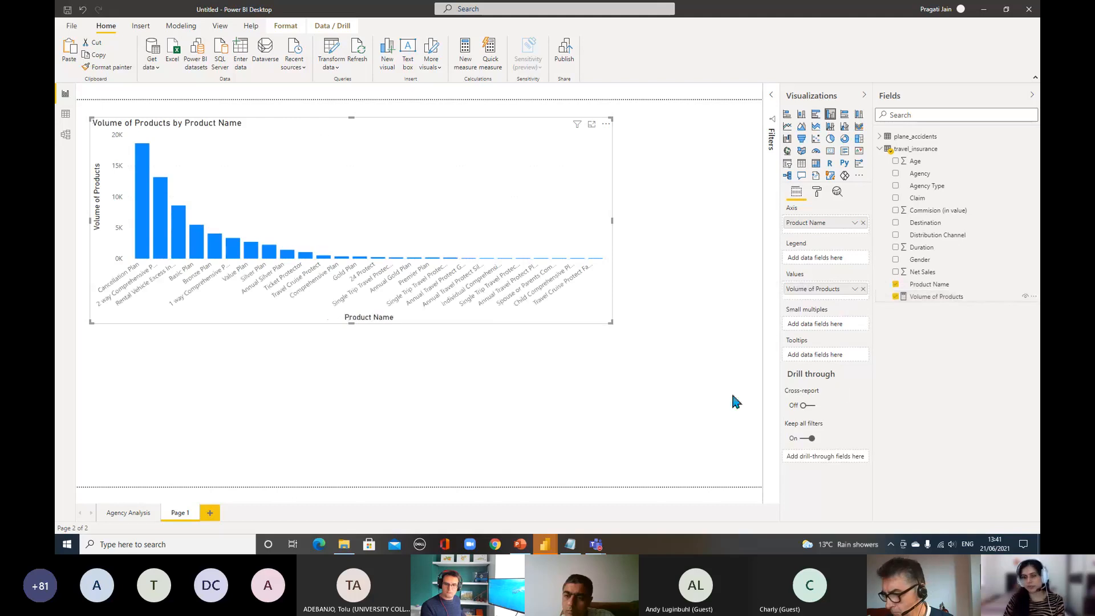
Enlarge the Volume of Products by Product Name chart on the page and view it in focus mode.
left_click_drag(609, 321, 676, 416)
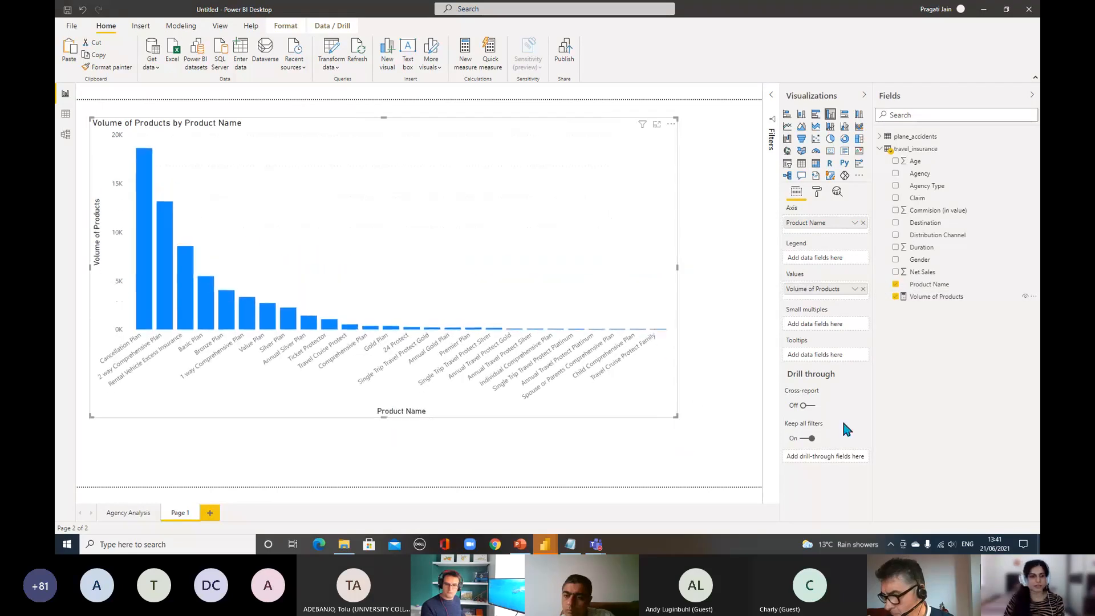
left_click(657, 125)
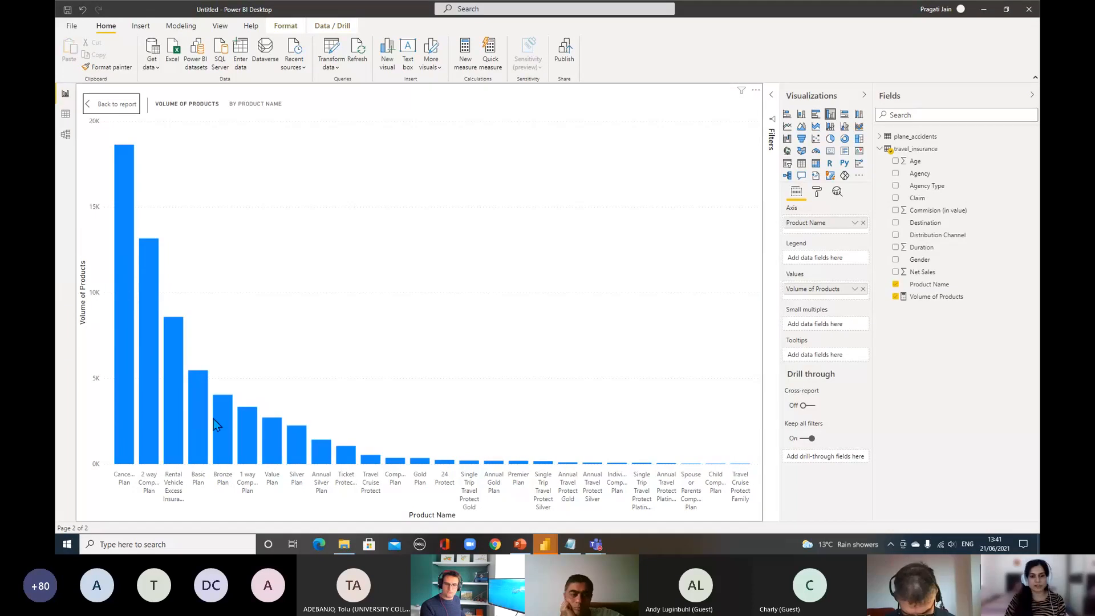
mouse_move(132, 176)
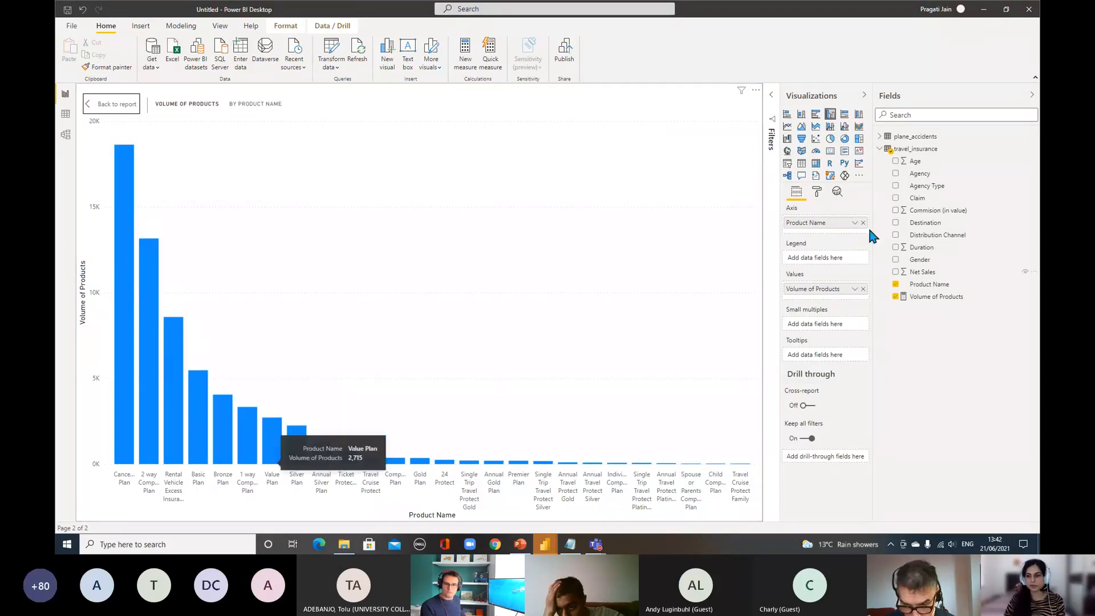
Turn on data labels for the product chart and set their display units to None.
left_click(816, 191)
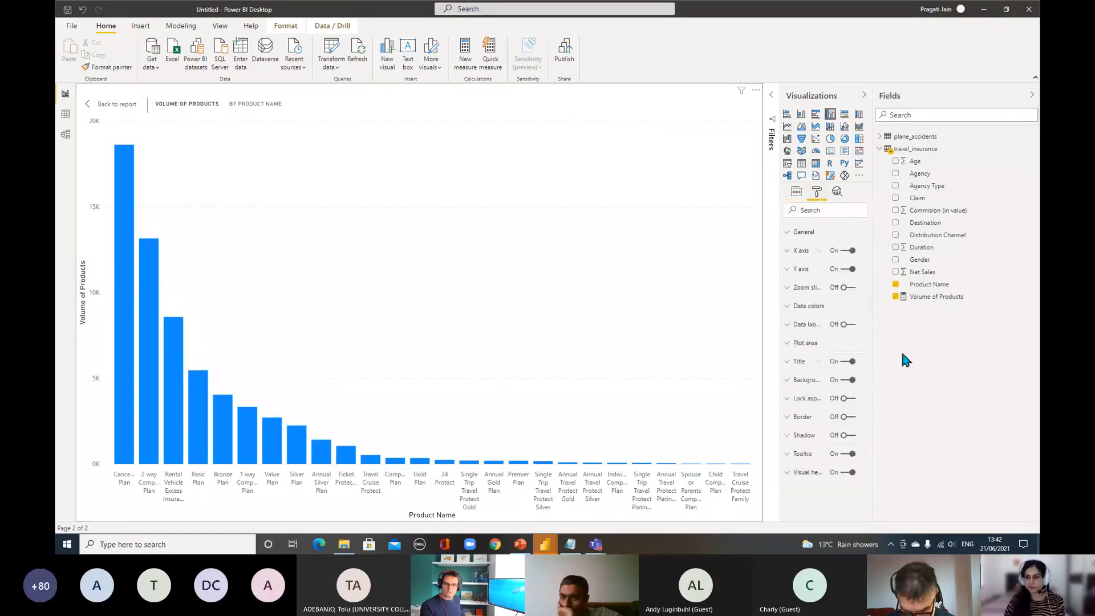
left_click(852, 325)
left_click(854, 331)
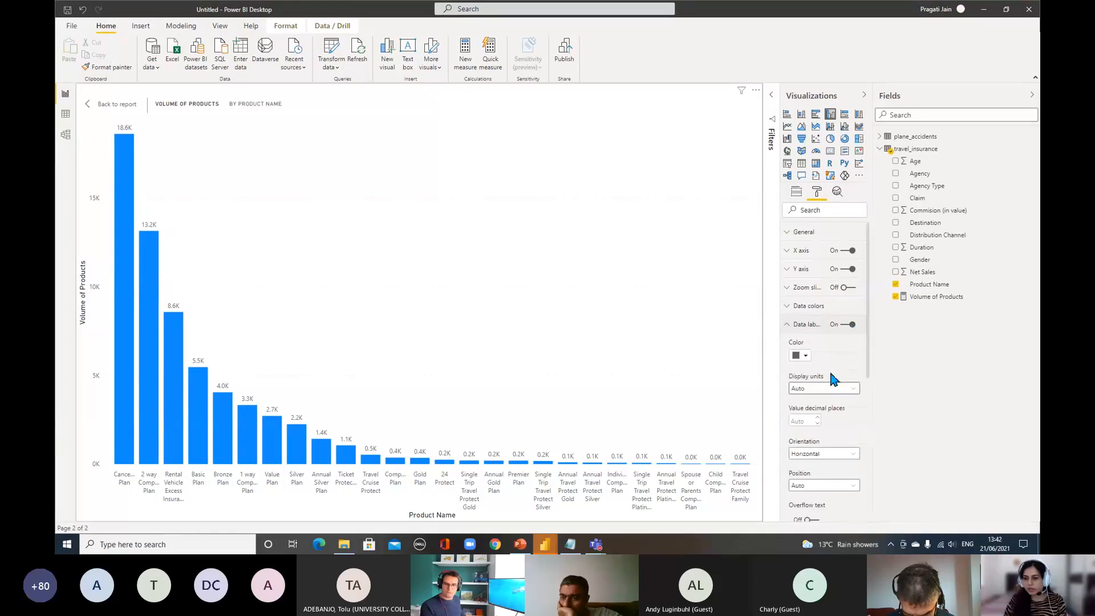
left_click(844, 389)
left_click(830, 413)
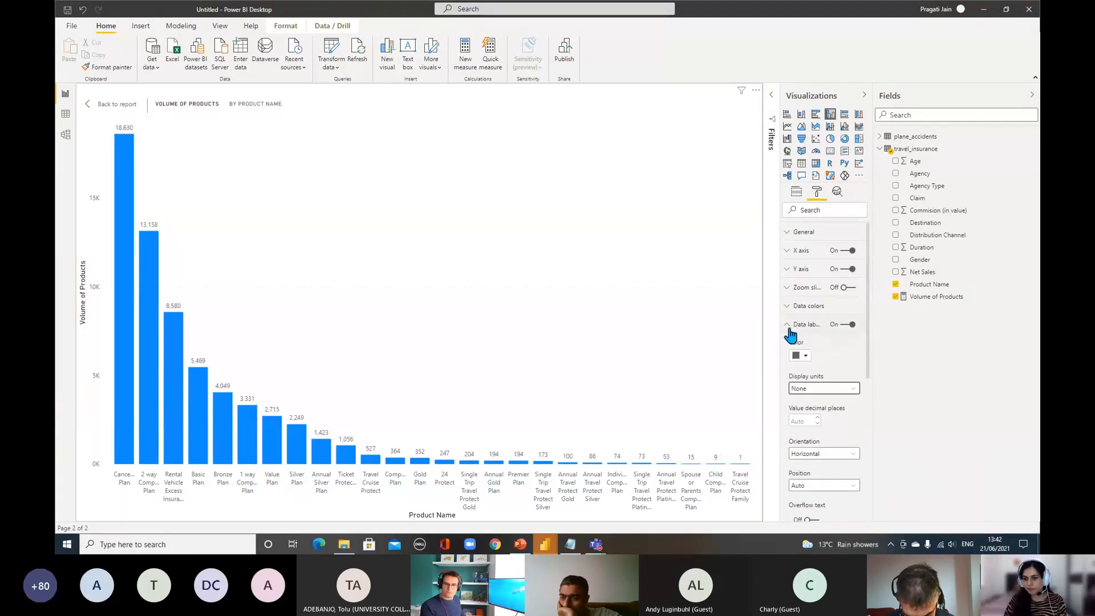
left_click(793, 325)
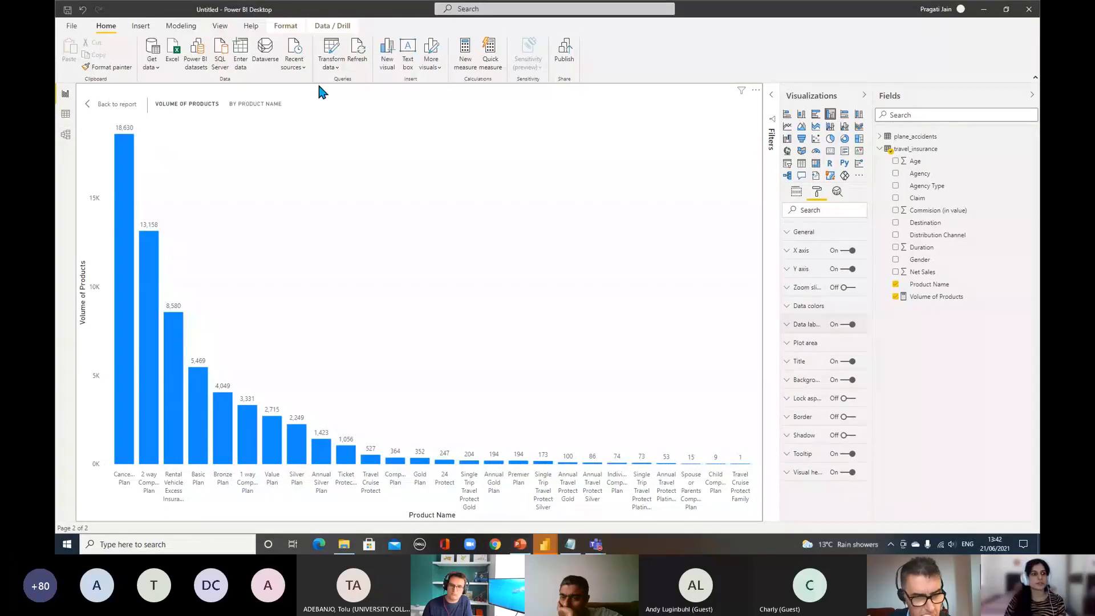
Return from focus mode to the report page and make the product chart smaller.
left_click(113, 108)
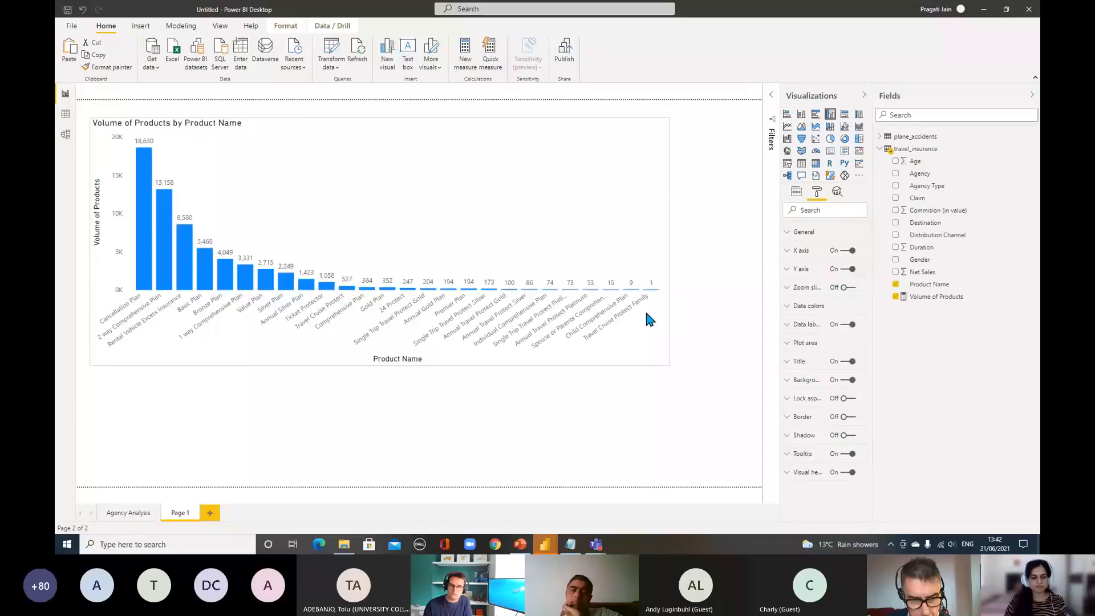
left_click(609, 260)
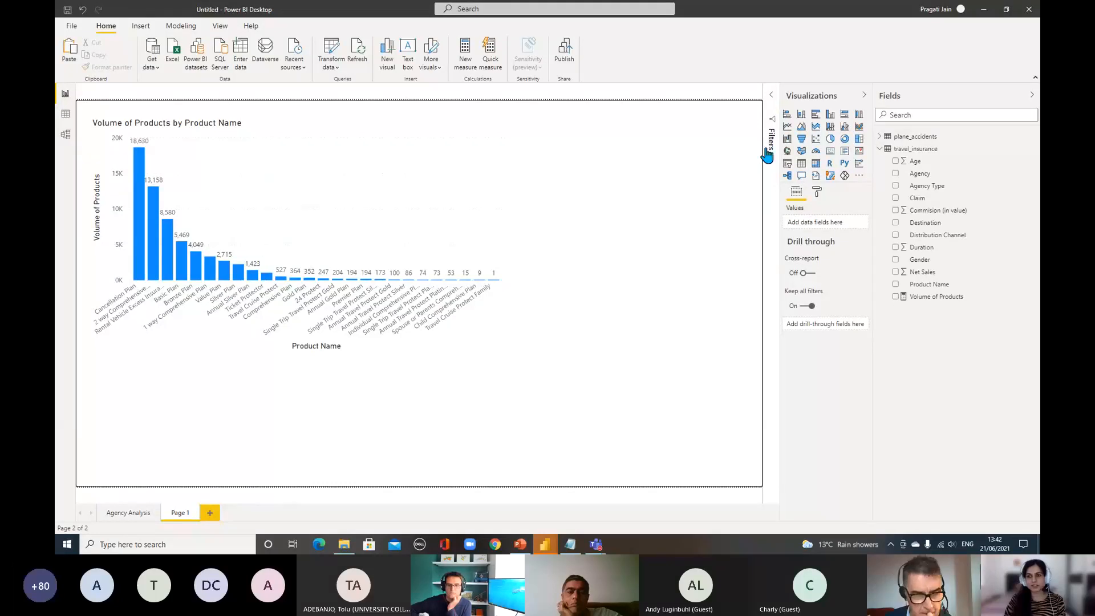
Add Destination as a page-level filter on Page 1 and restrict it to CANADA.
left_click(773, 97)
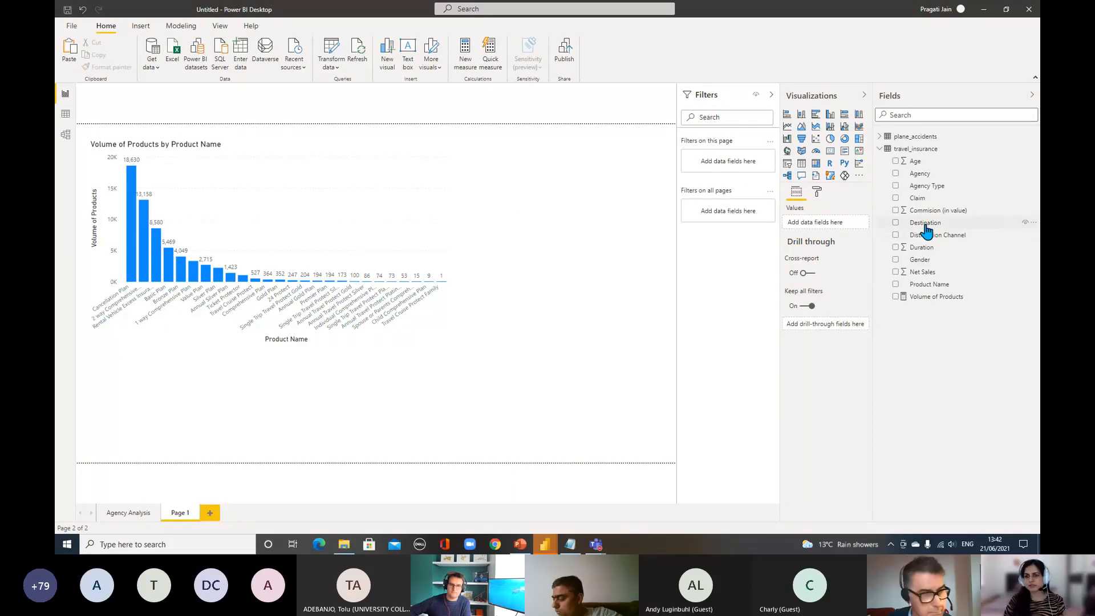
left_click_drag(926, 231, 728, 162)
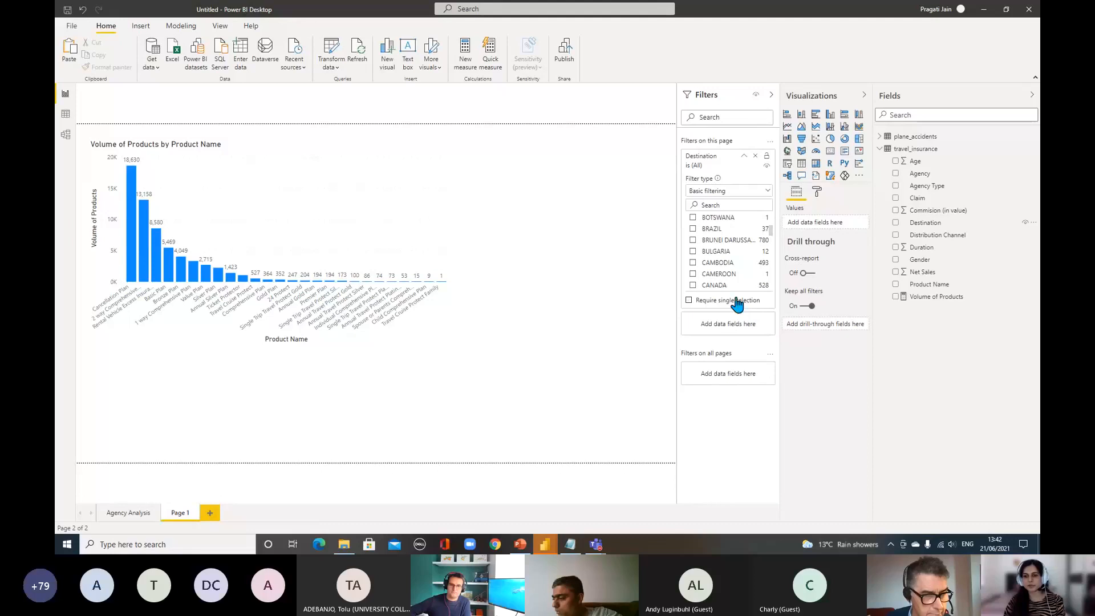
left_click(693, 285)
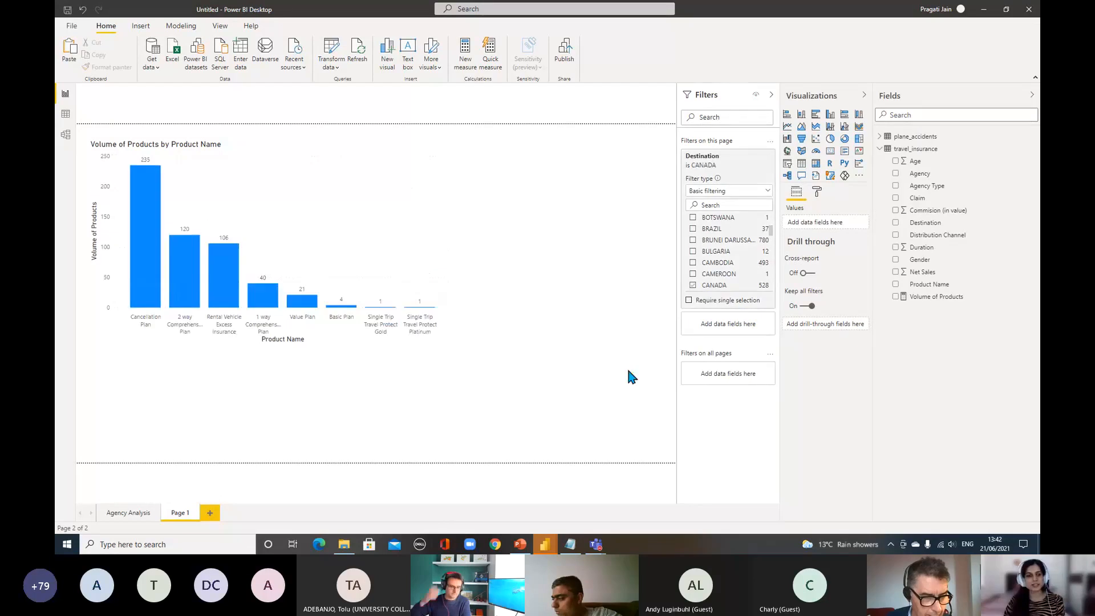
left_click(585, 264)
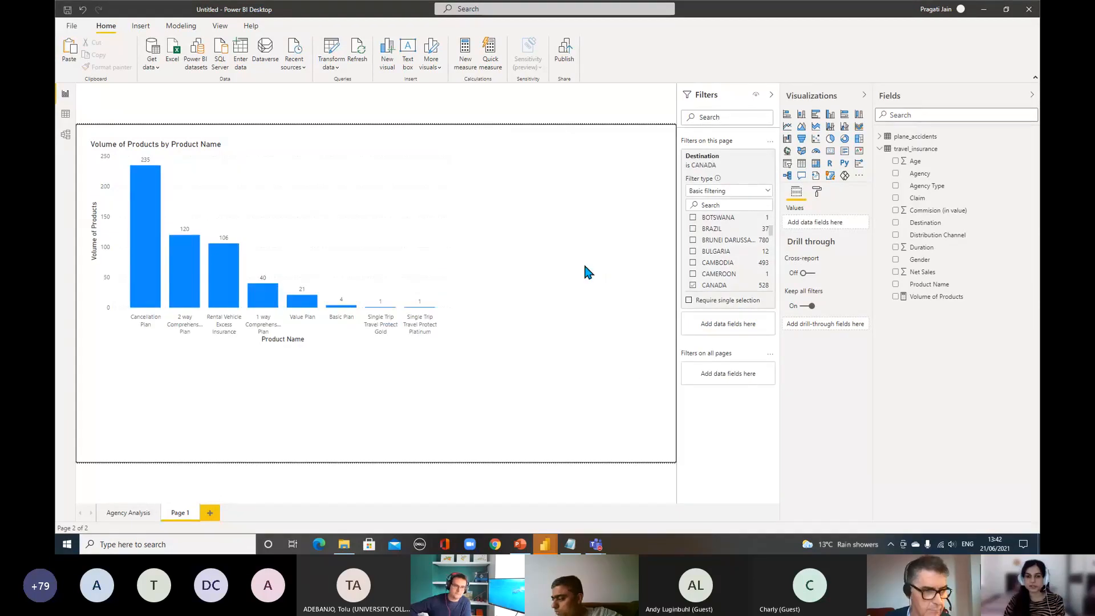
Compare with the Agency Analysis page, then clear the CANADA selection from Page 1's Destination filter and collapse its card.
left_click(131, 513)
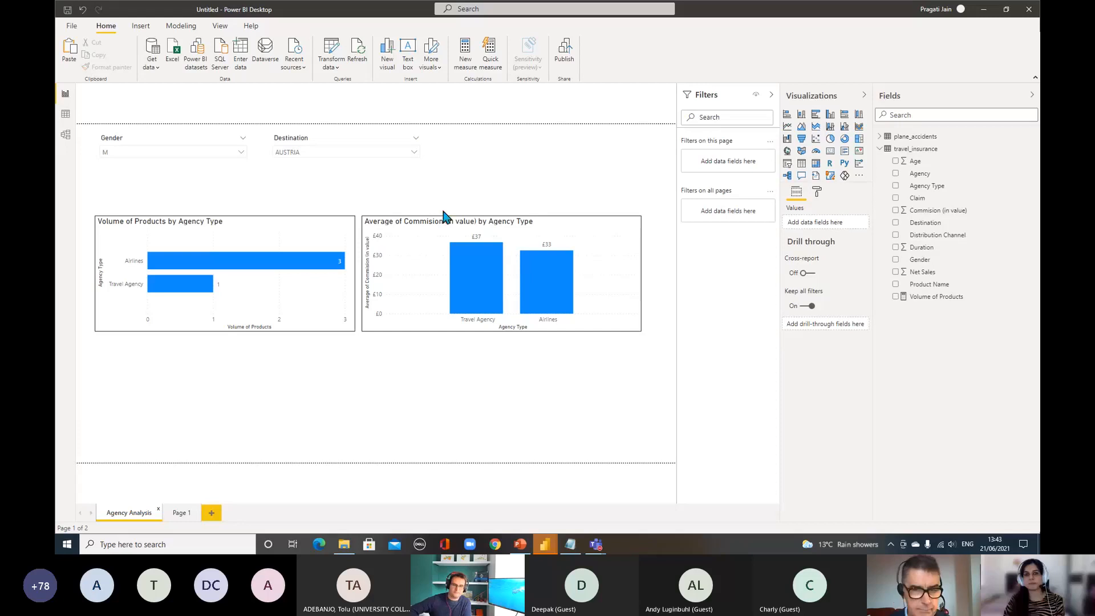
left_click(181, 514)
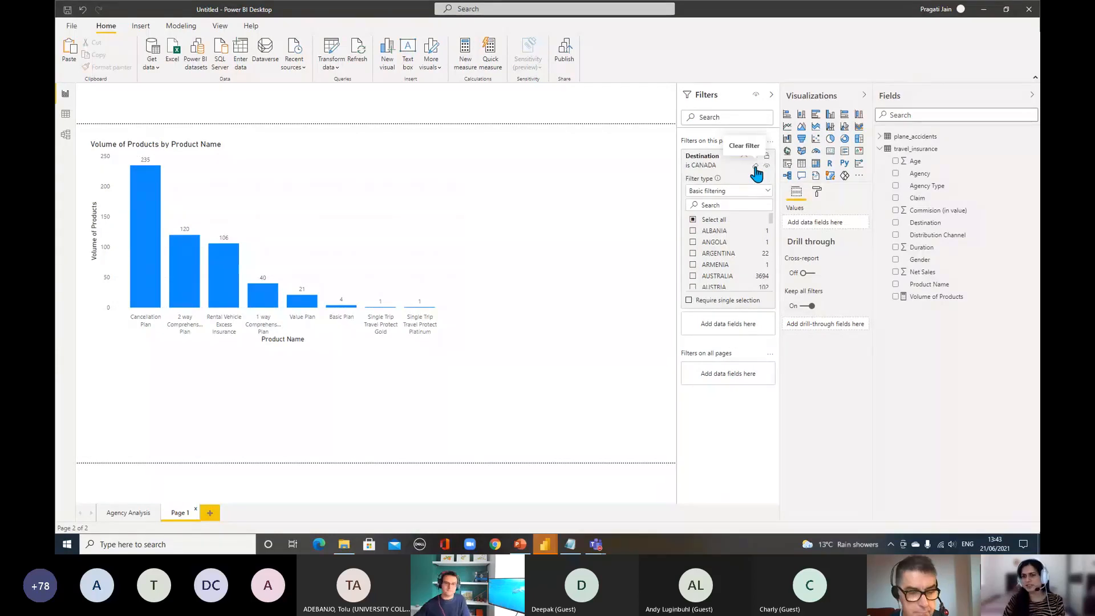
left_click(755, 166)
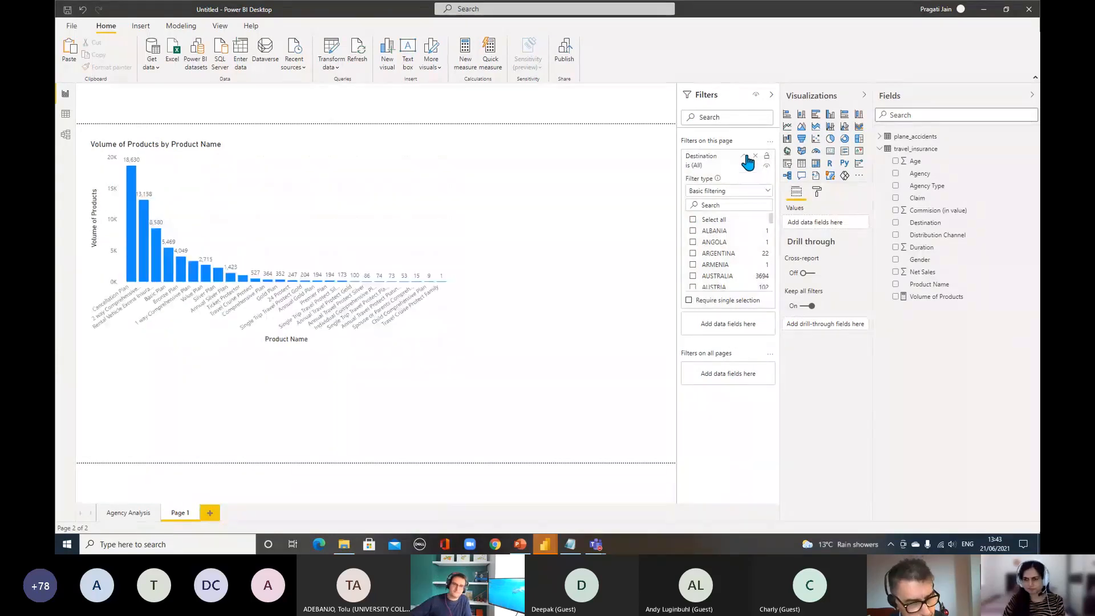
left_click(744, 156)
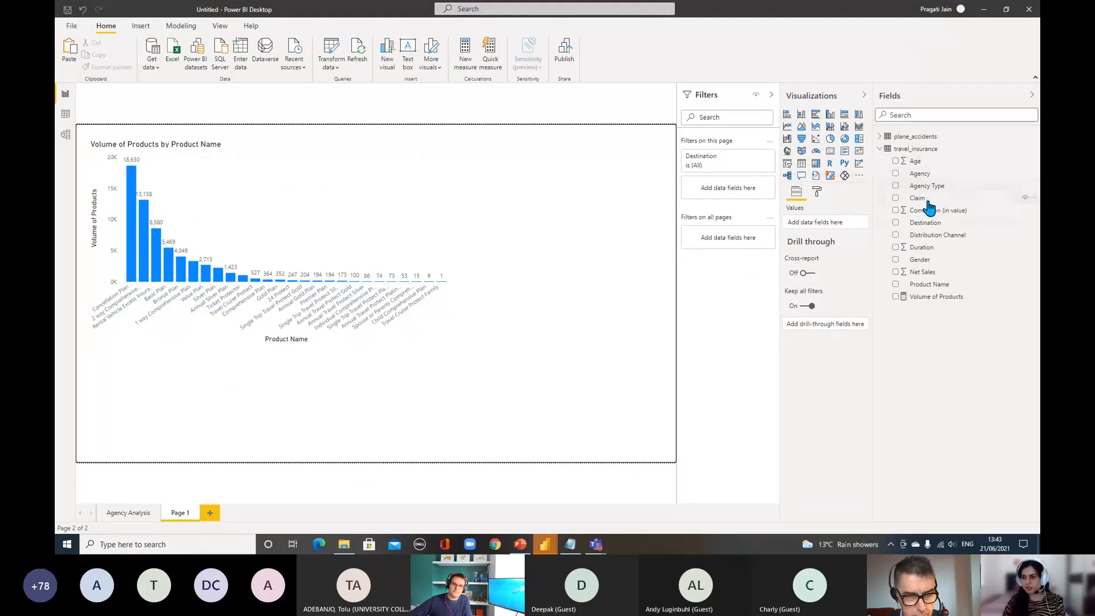
Add Destination as a filter on all pages and restrict it to CHINA from the Agency Analysis page.
left_click_drag(932, 228, 741, 244)
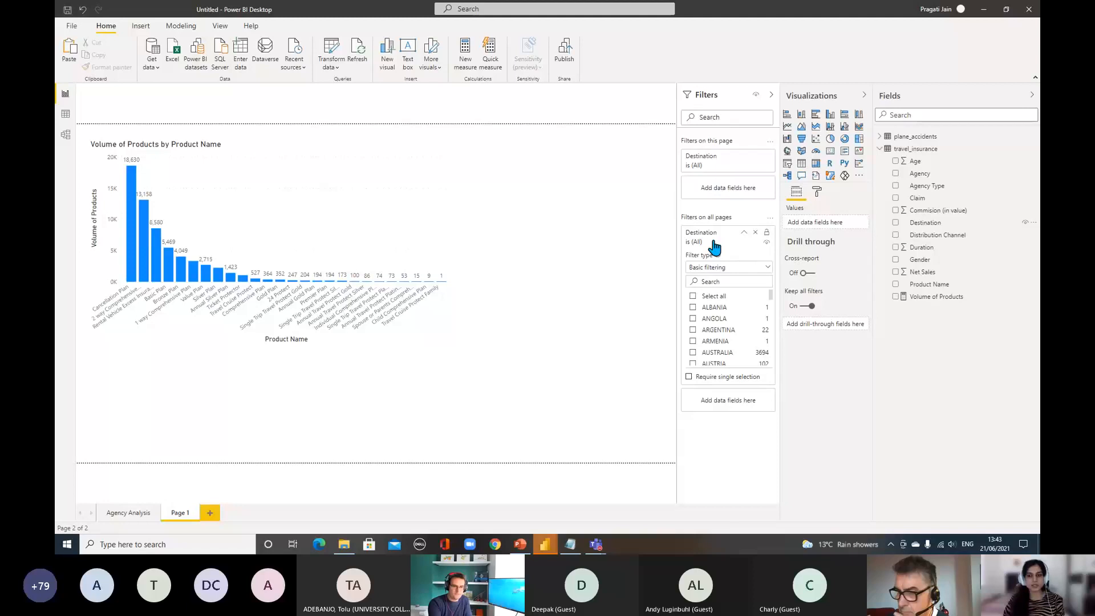
left_click(116, 513)
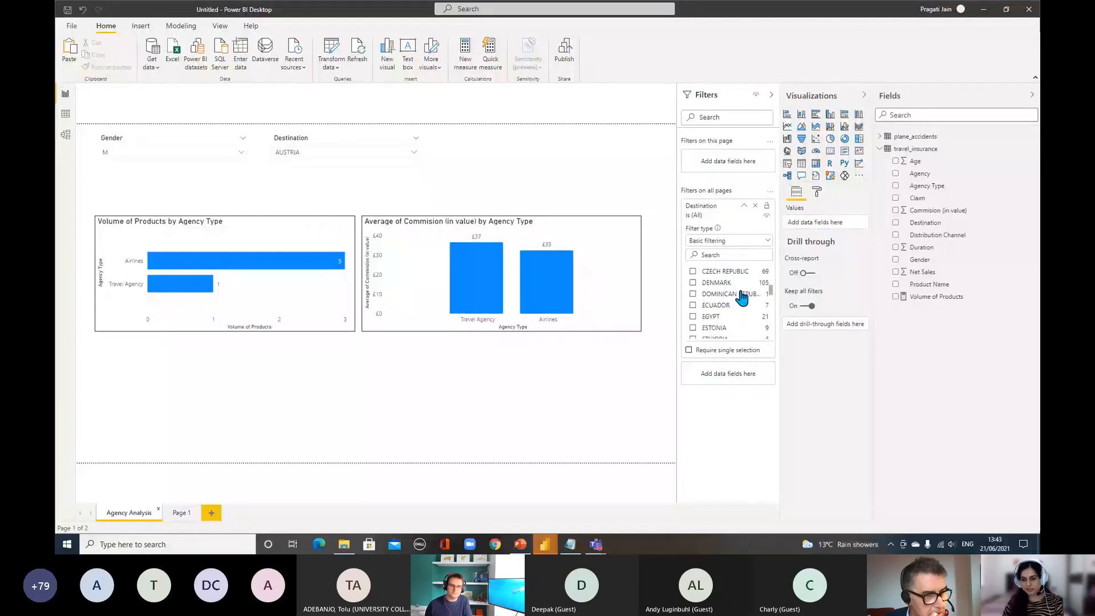
scroll(737, 286, "down", 3)
left_click(692, 317)
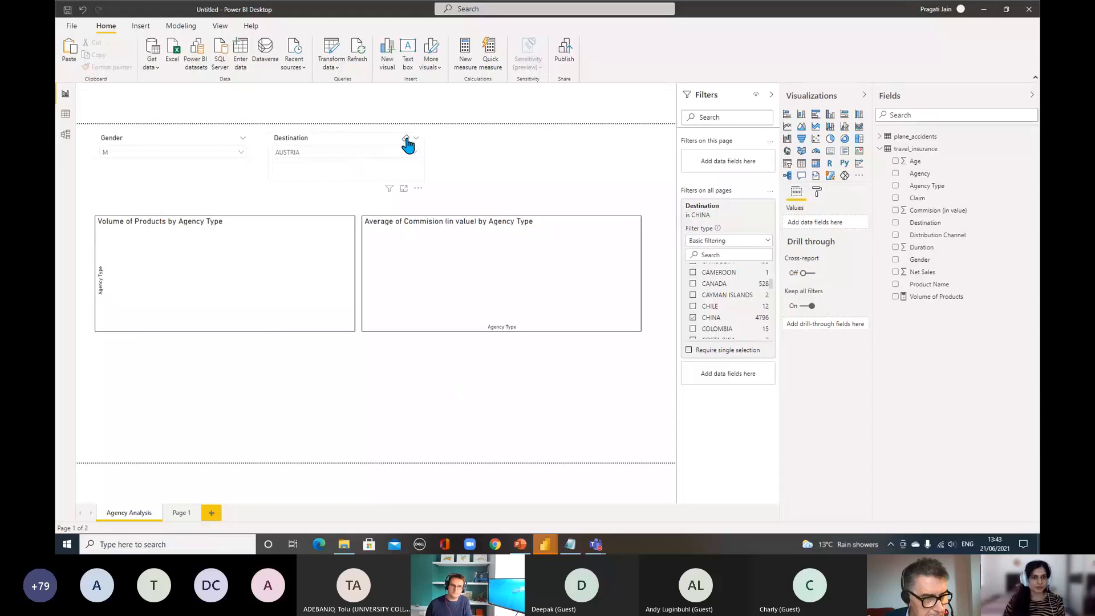
Clear the selections in the Destination and Gender slicers on the Agency Analysis page.
left_click(406, 138)
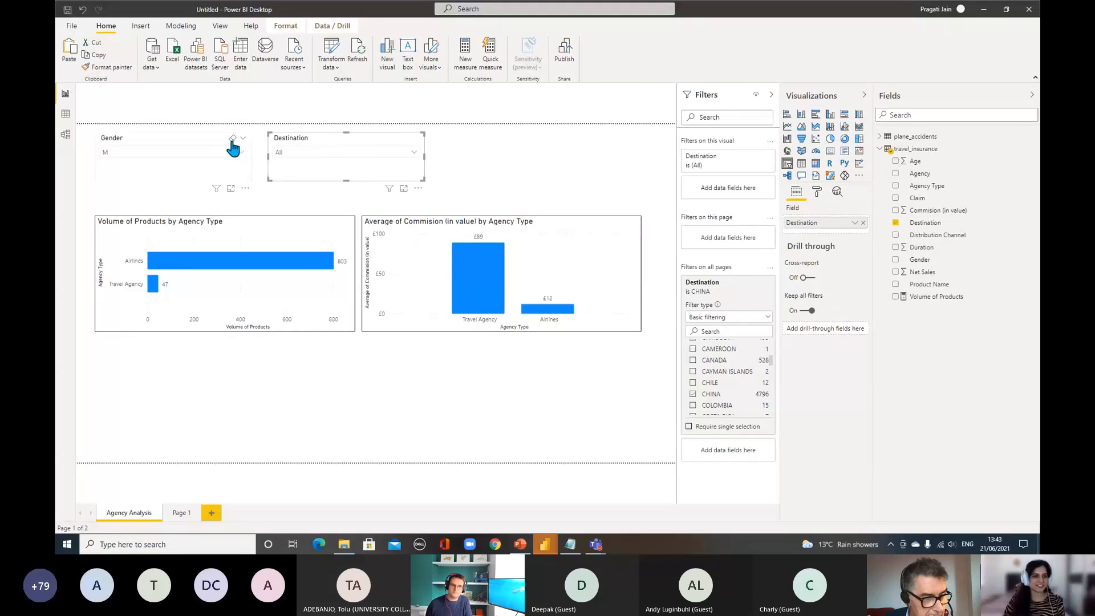
left_click(232, 140)
left_click(525, 171)
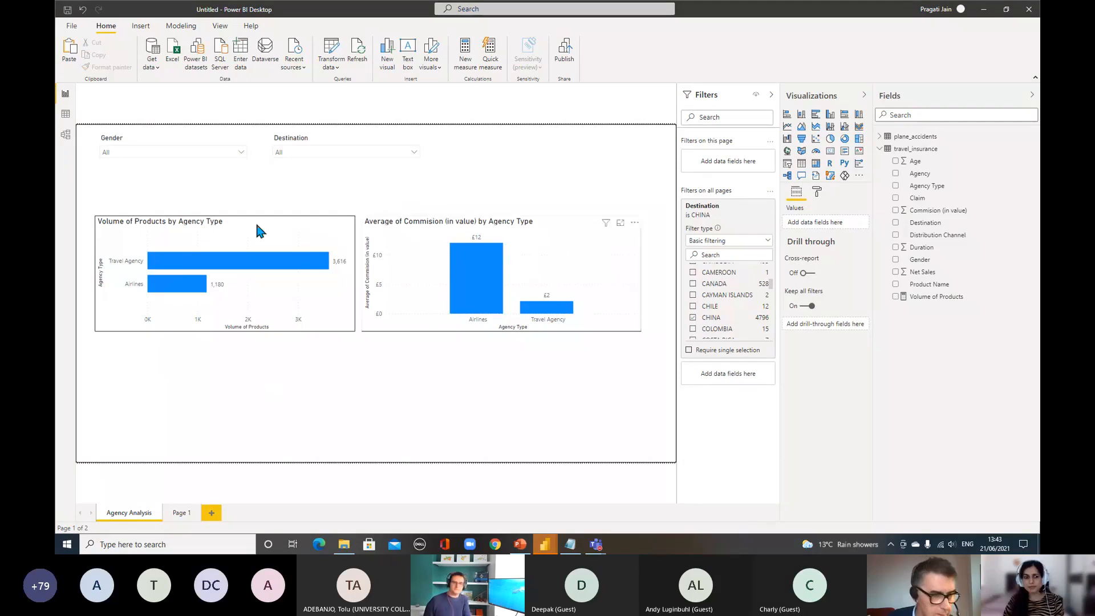
Clear the CHINA selection from the all-pages Destination filter on Page 1 and check both report pages.
left_click(180, 512)
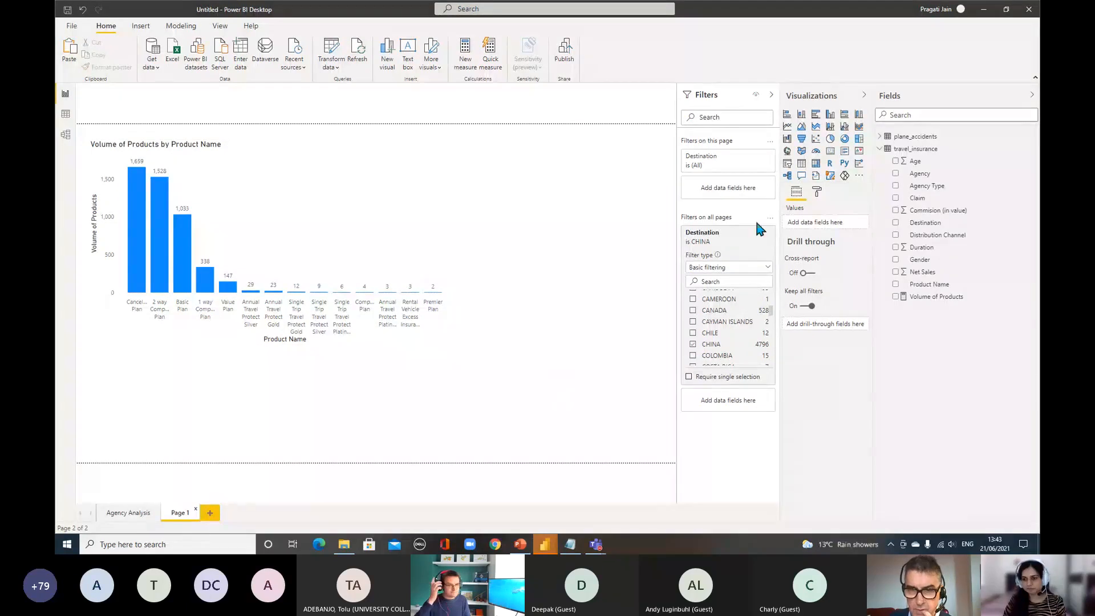
left_click(744, 234)
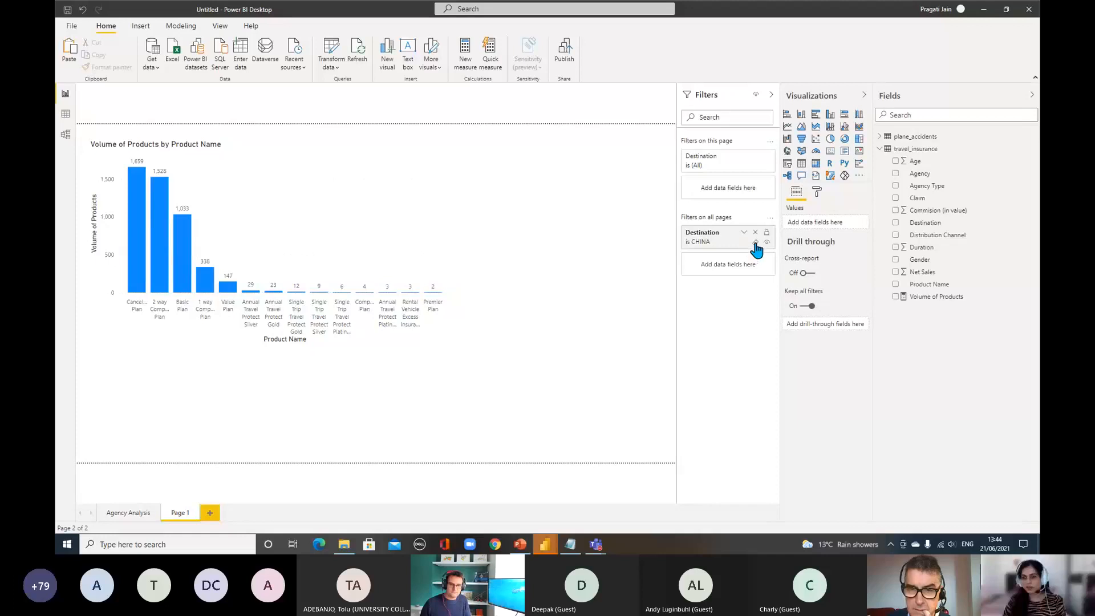
left_click(755, 244)
left_click(132, 513)
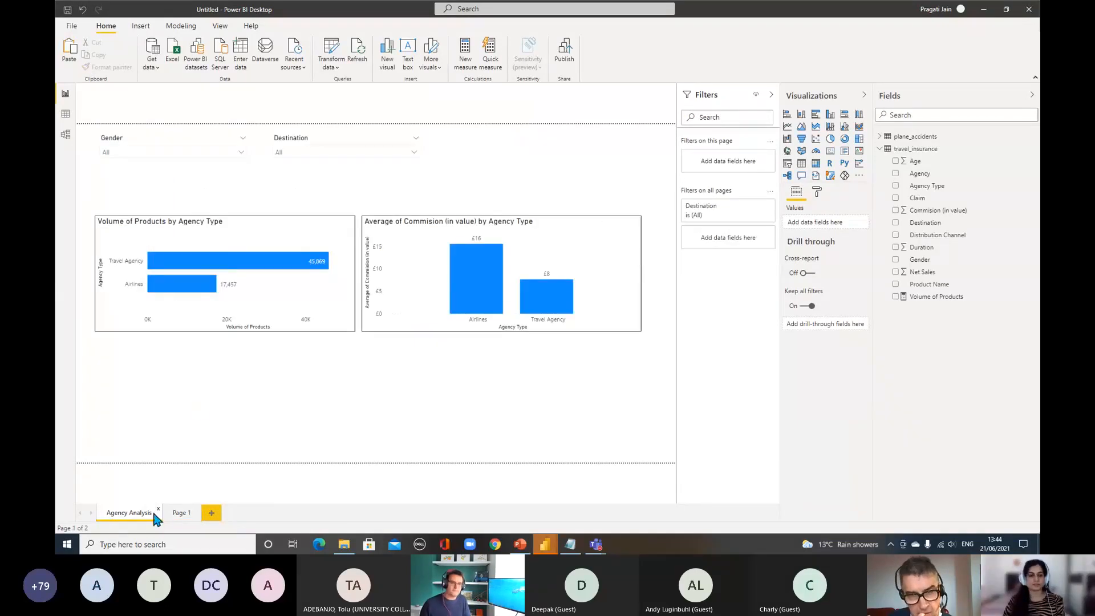
left_click(181, 513)
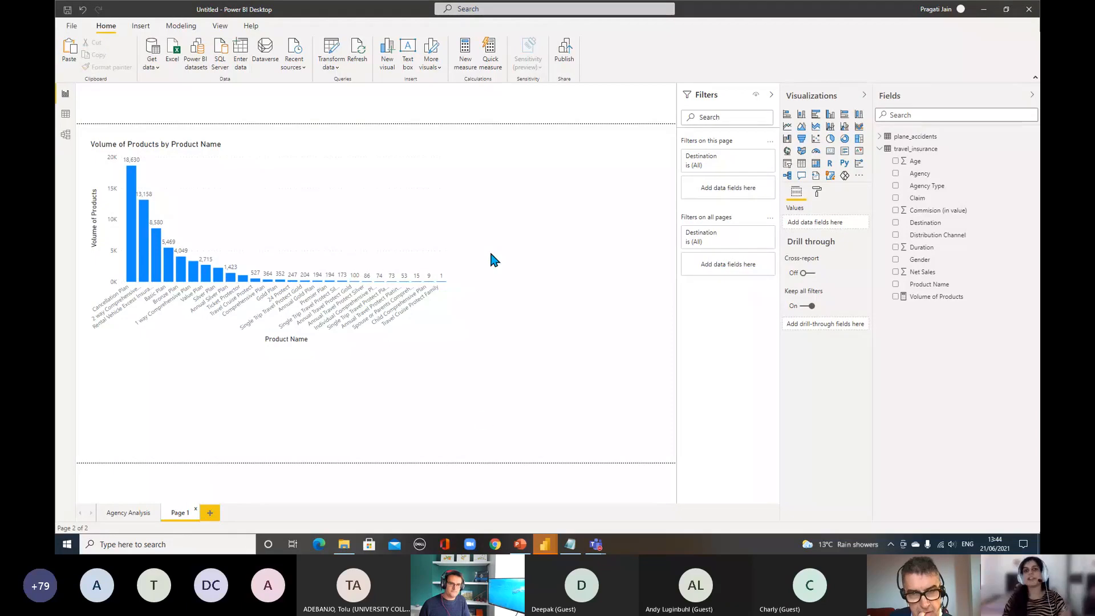
Widen the Volume of Products by Product Name chart to span most of Page 1.
left_click(312, 150)
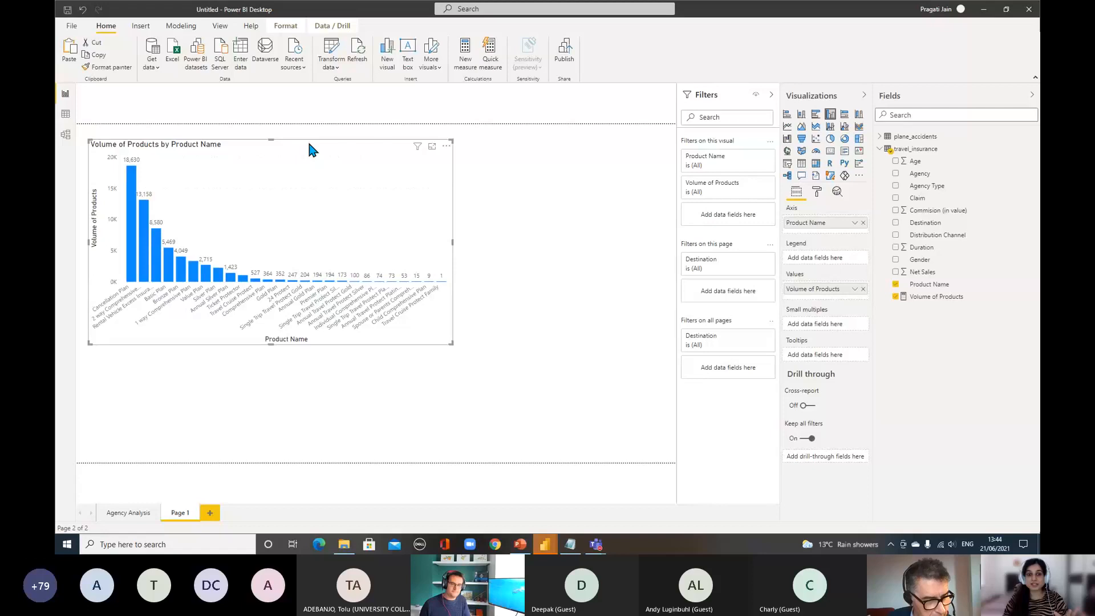
left_click(507, 187)
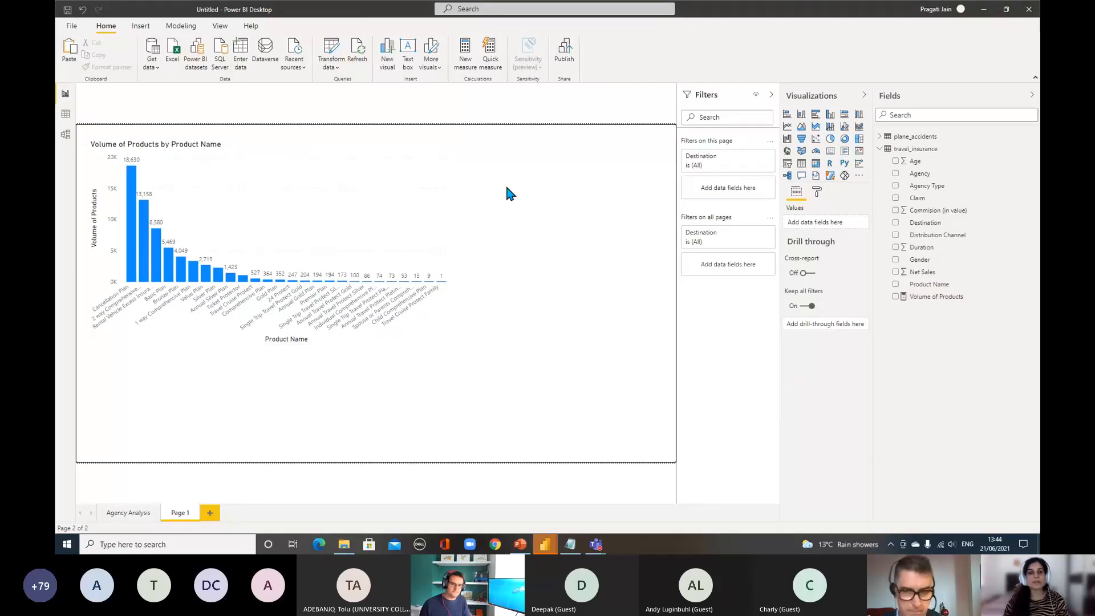
left_click(335, 146)
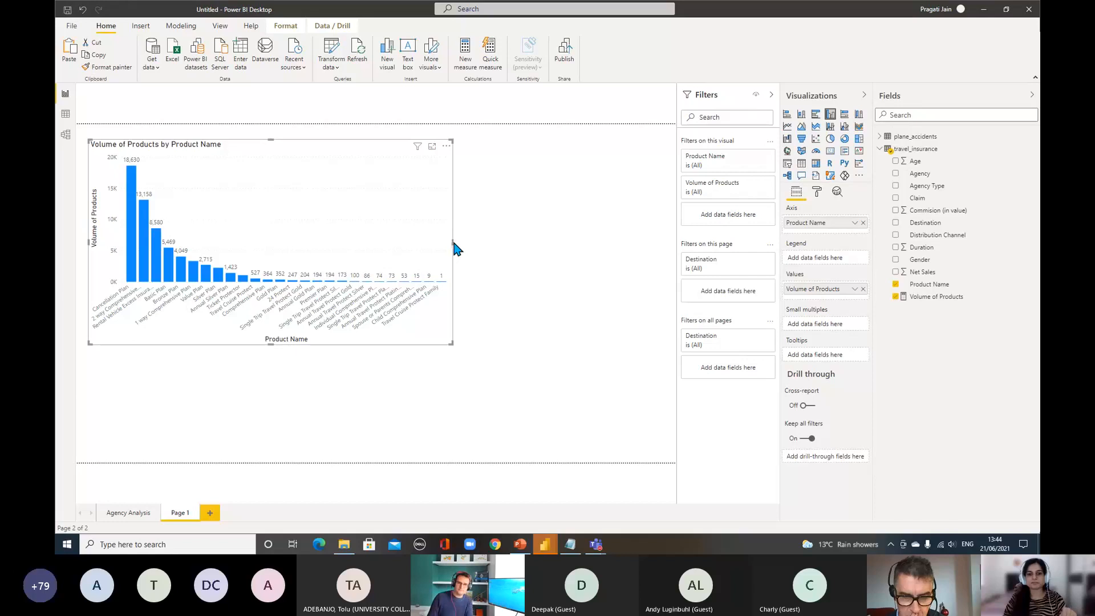
left_click_drag(453, 242, 625, 239)
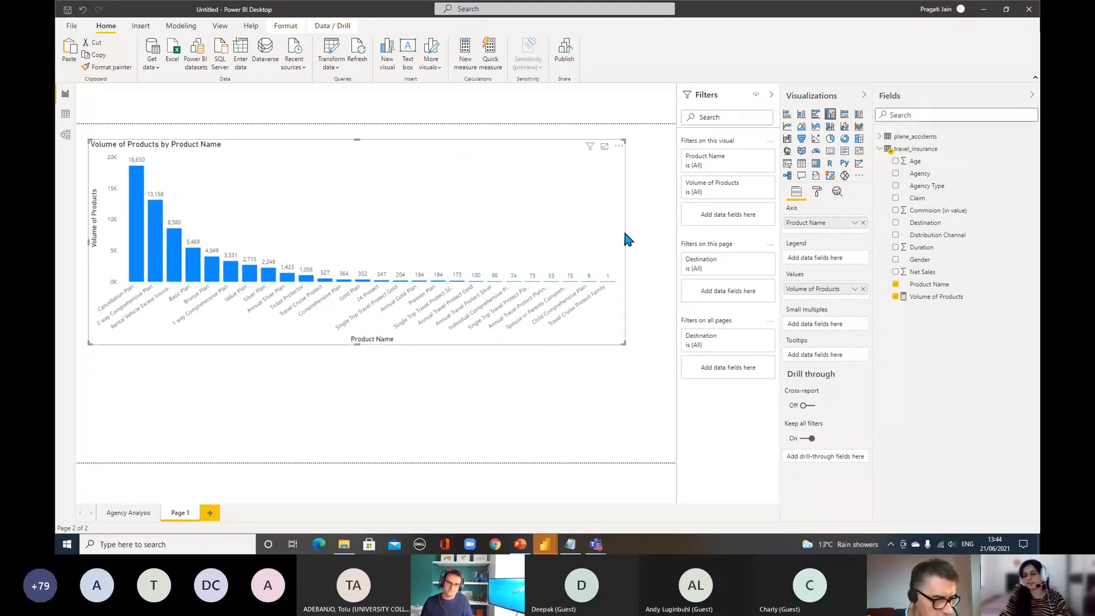
Filter the Volume of Products by Product Name chart to the top 10 product names by Volume of Products.
left_click(756, 160)
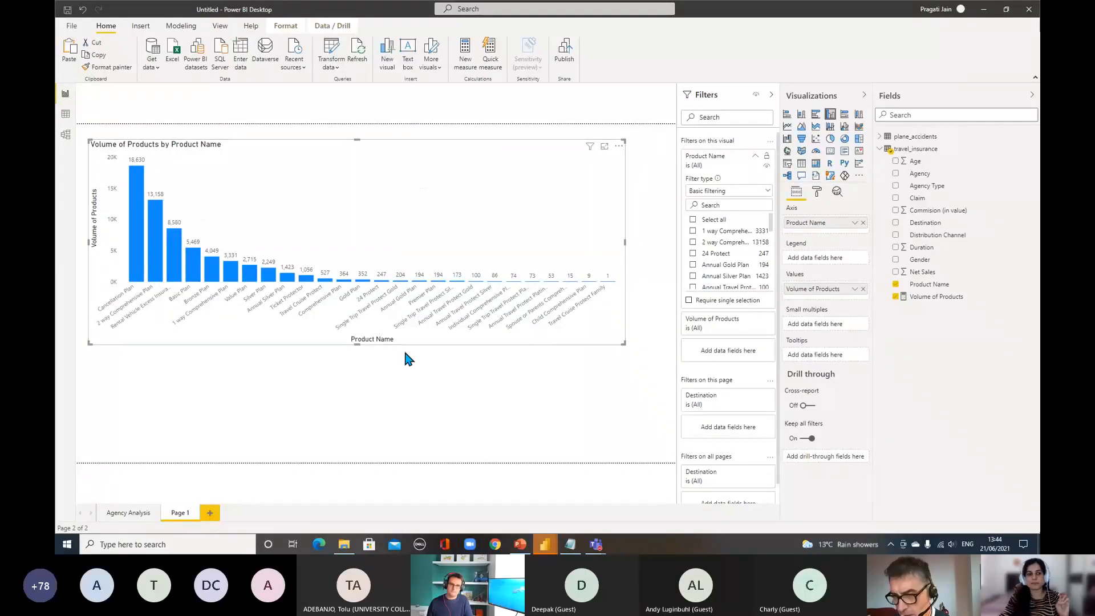
left_click(753, 161)
left_click(754, 161)
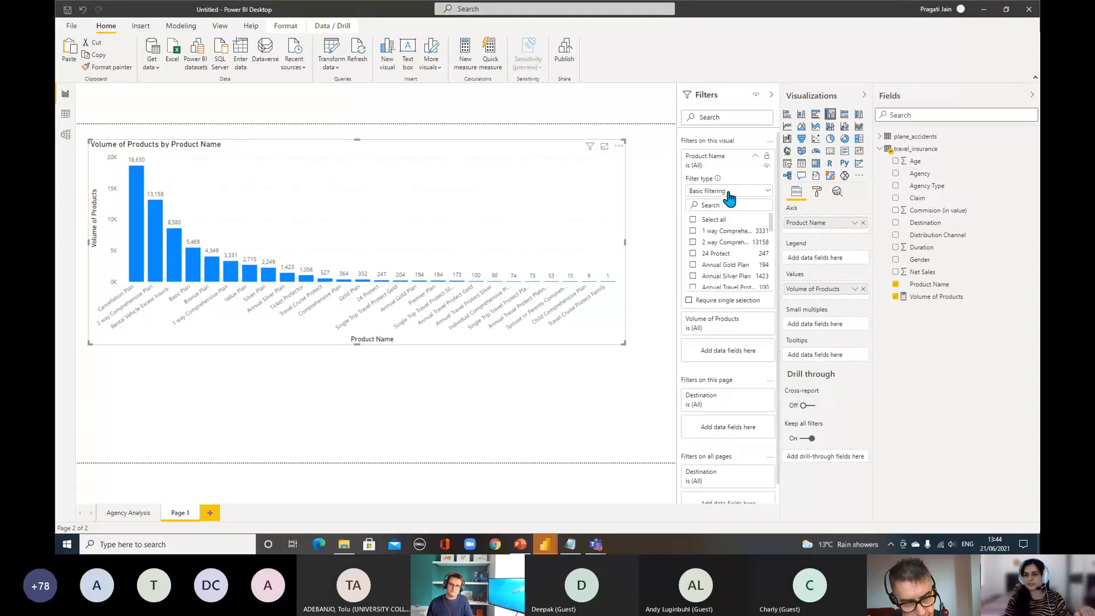
left_click(768, 196)
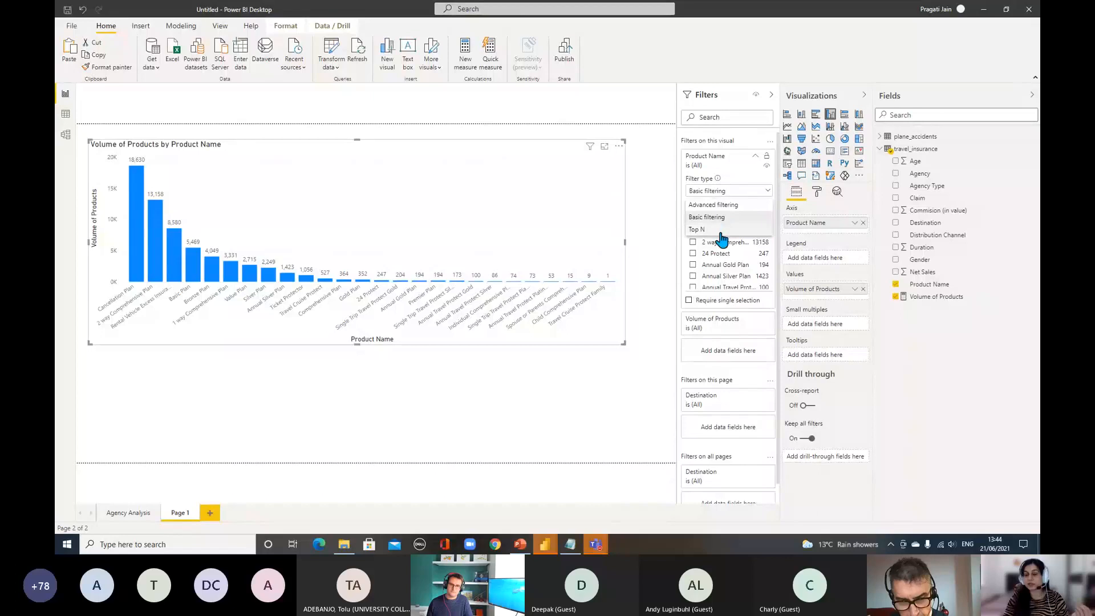
left_click(720, 230)
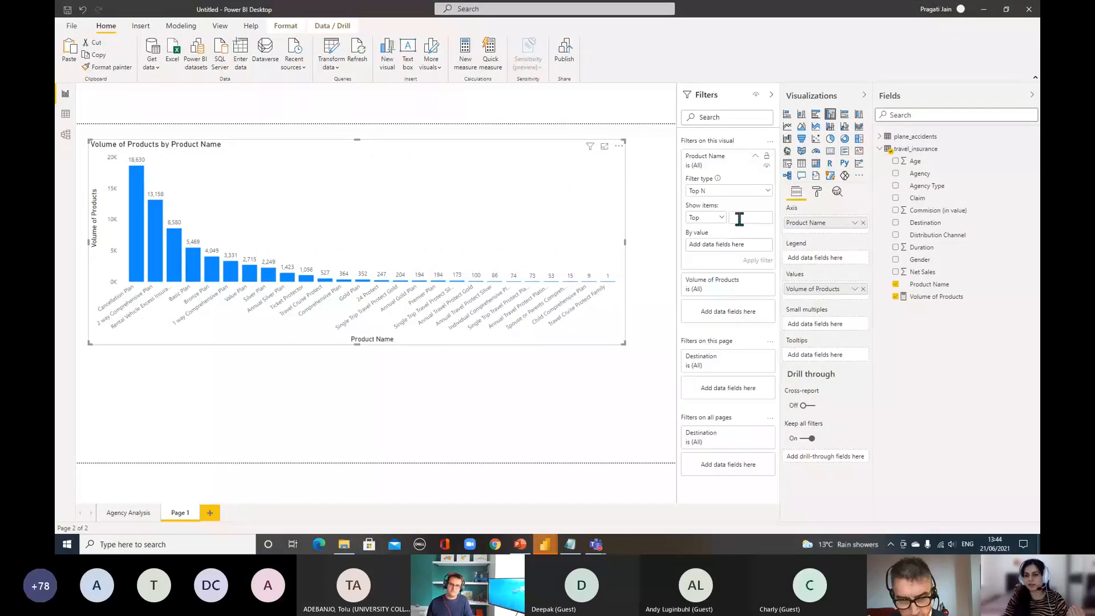
left_click(739, 219)
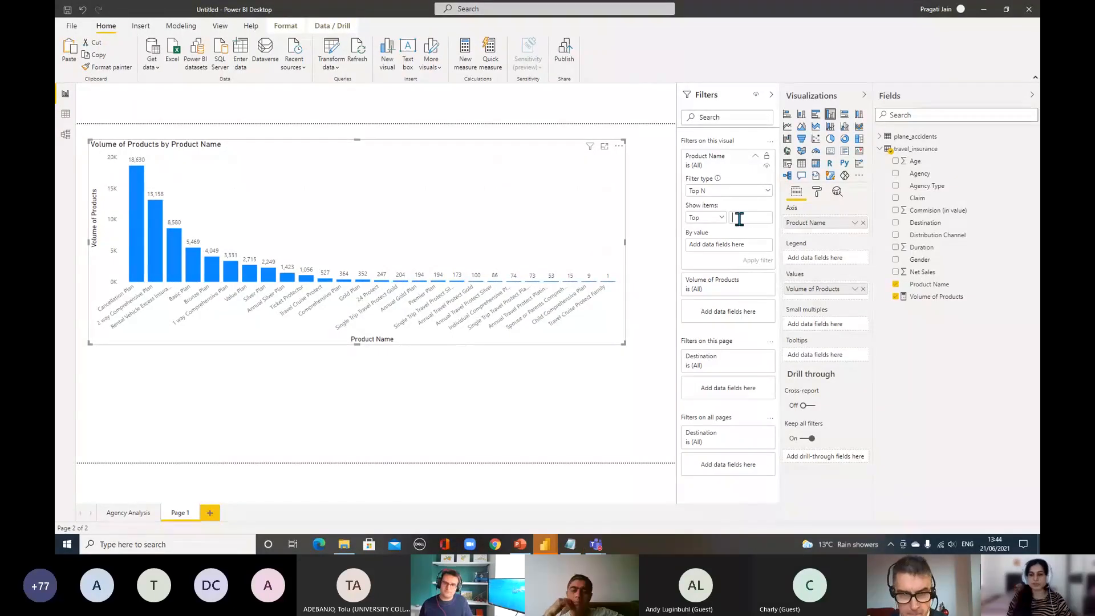
type("10")
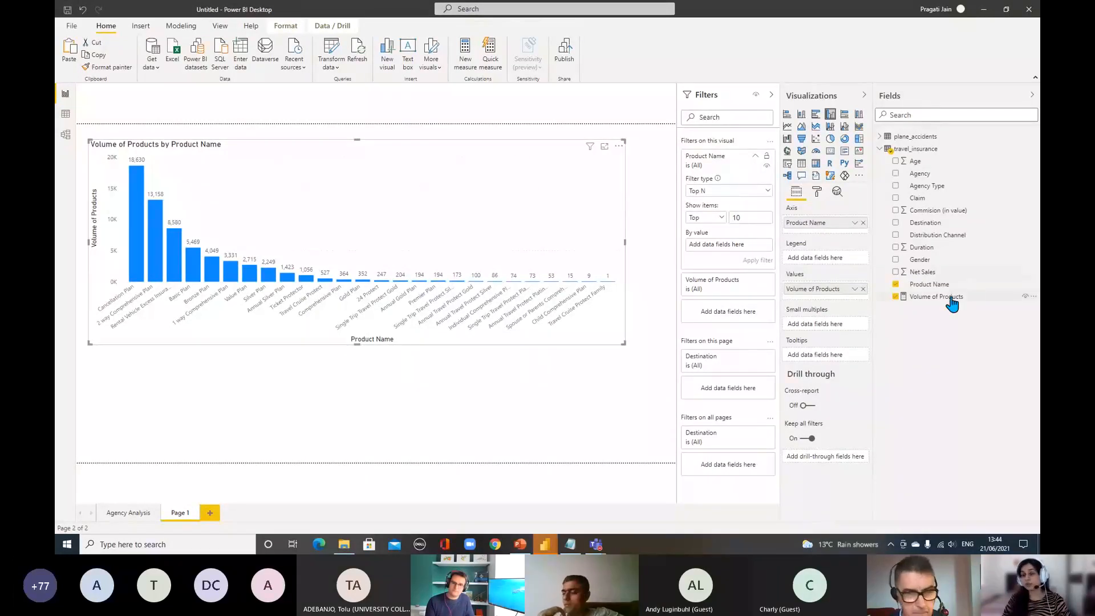
left_click_drag(953, 298, 745, 244)
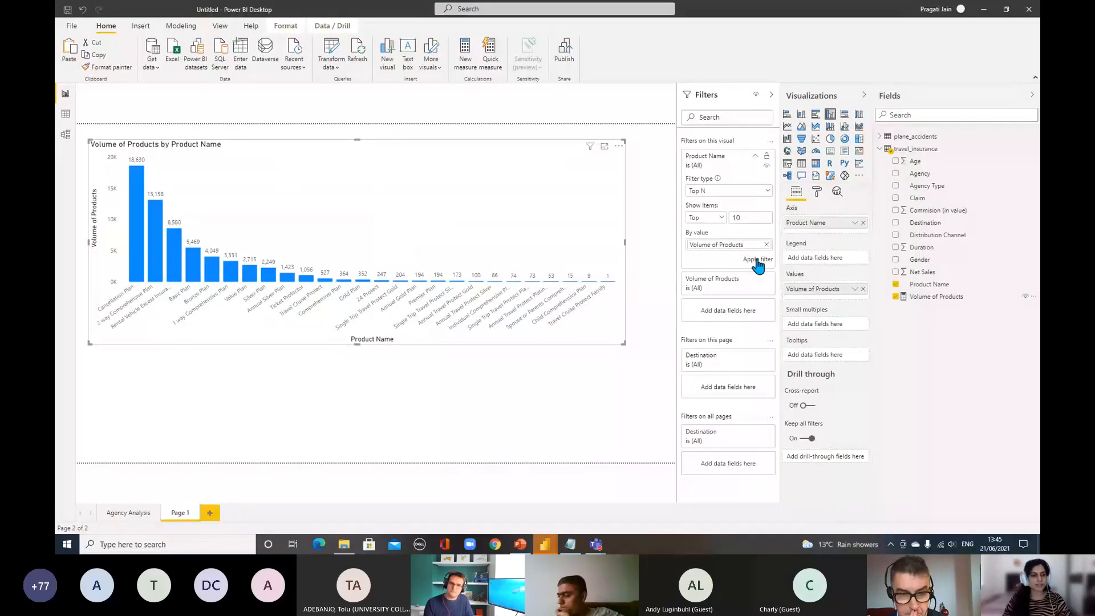
left_click(757, 260)
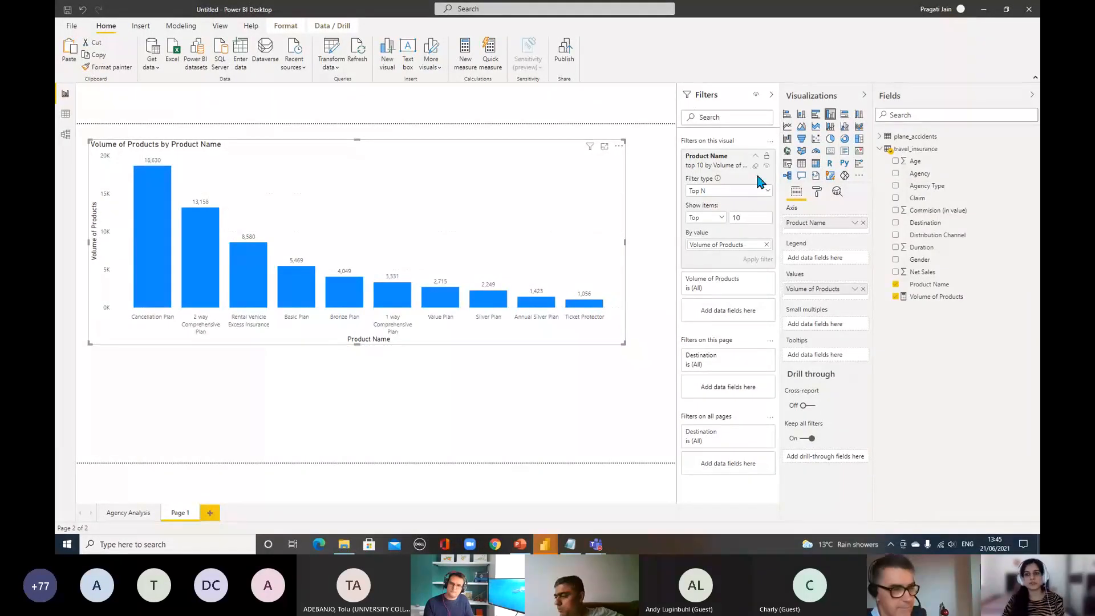
Collapse the Filters pane and make the product chart on Page 1 narrower and slightly shorter.
left_click(755, 156)
left_click(770, 96)
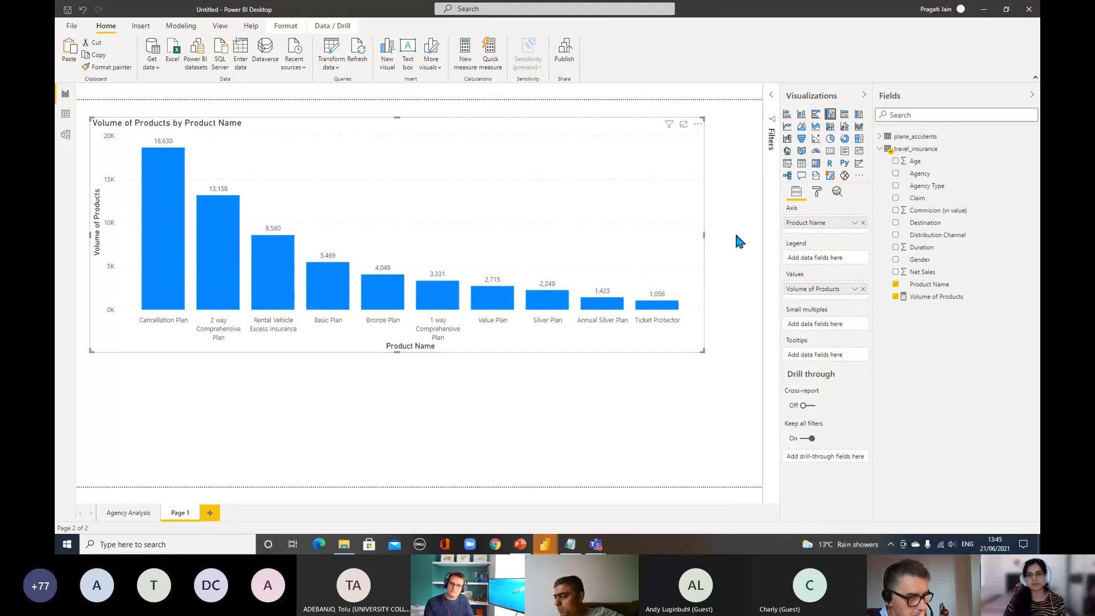
left_click_drag(703, 236, 572, 197)
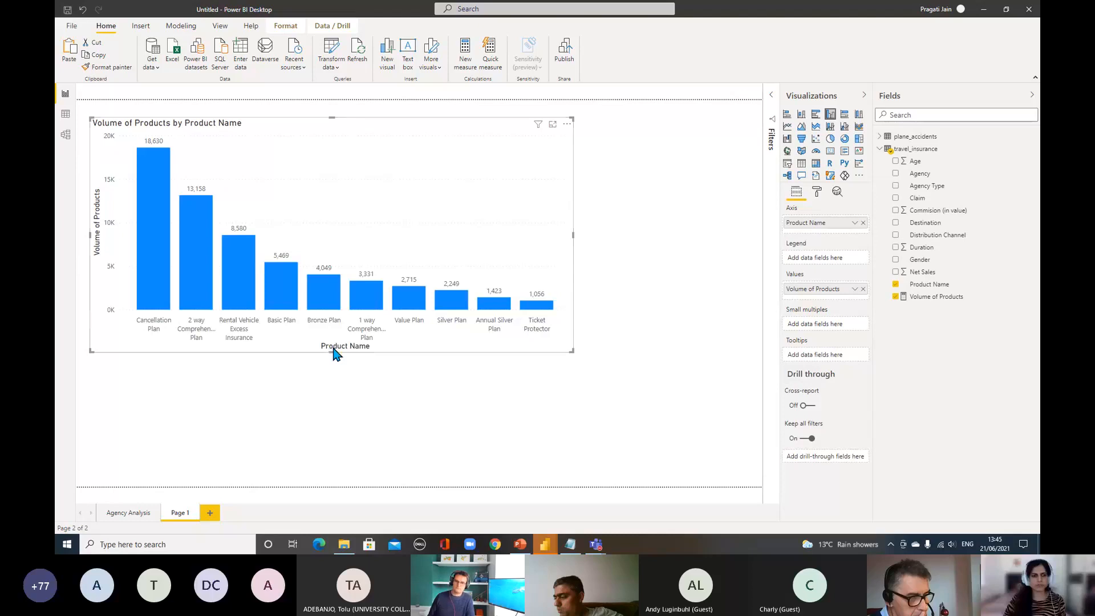
left_click_drag(336, 353, 344, 333)
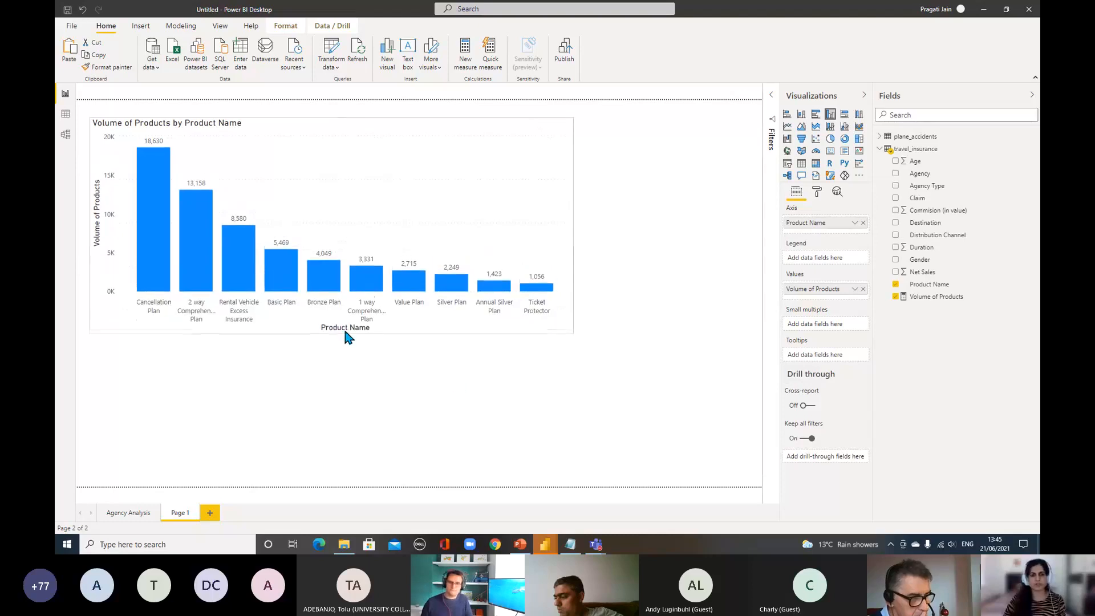
Change the product chart's title text to "Top 10 Popular Insurance products".
left_click(818, 192)
left_click(801, 362)
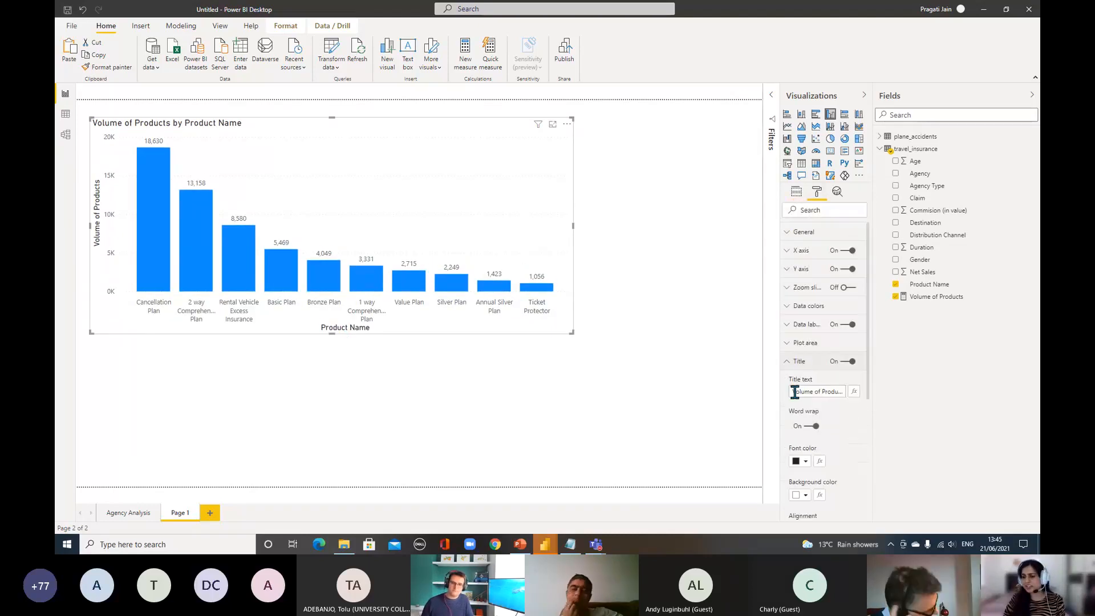
left_click_drag(794, 392, 857, 394)
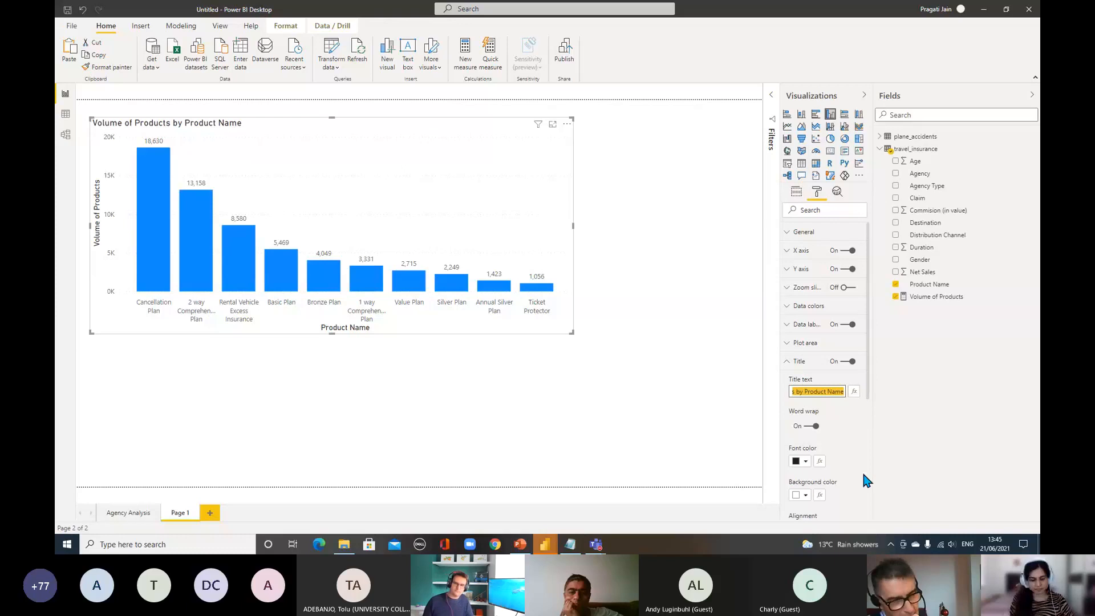
type("Top 10")
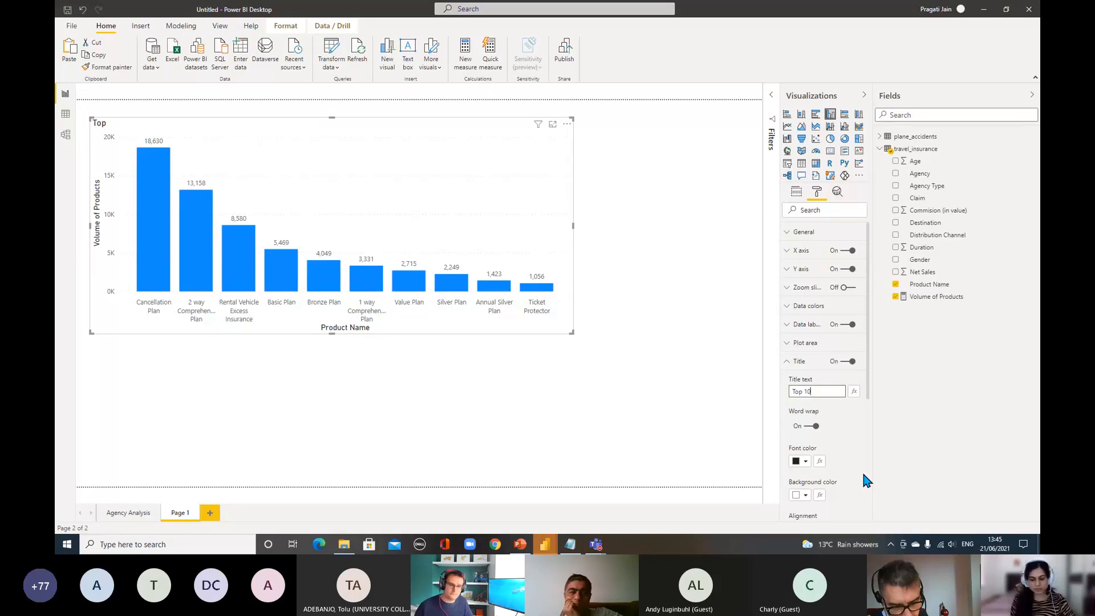
type(" Popular")
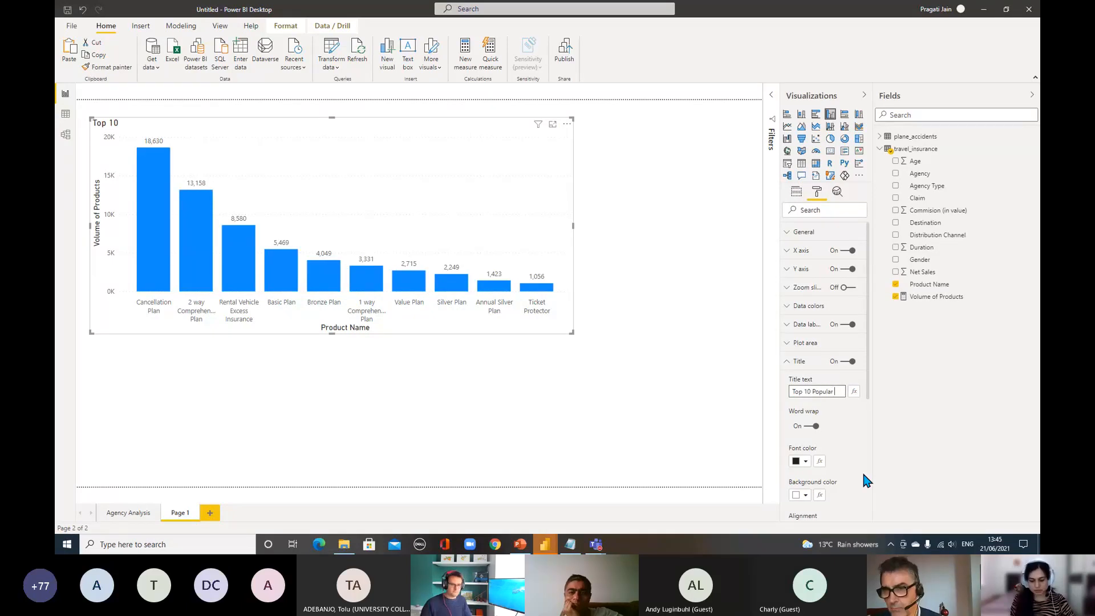
type(" Insurance p")
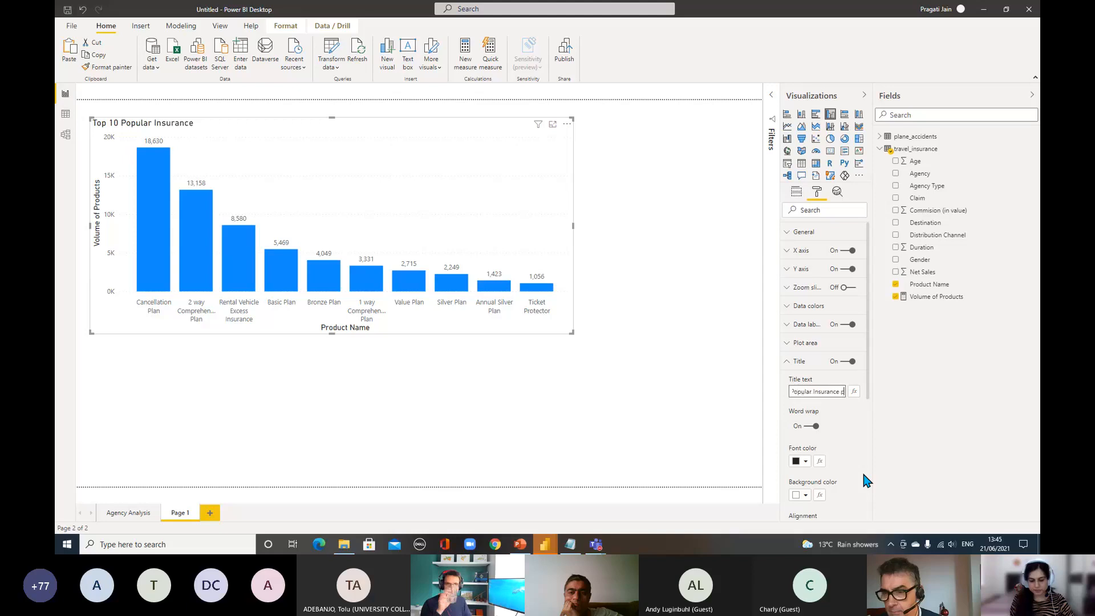
type("roducts")
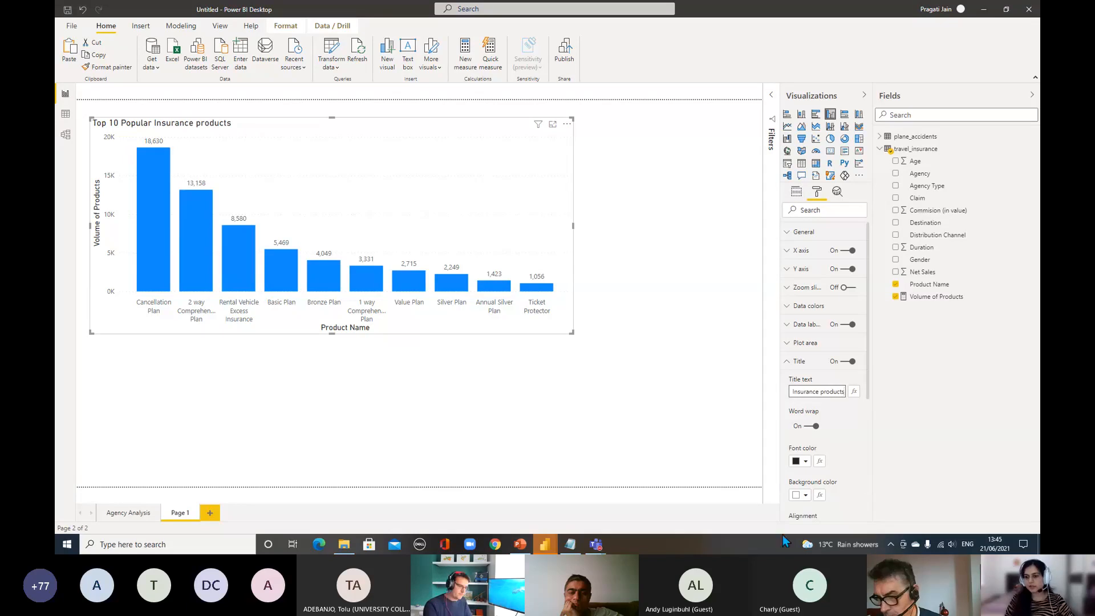
left_click(796, 362)
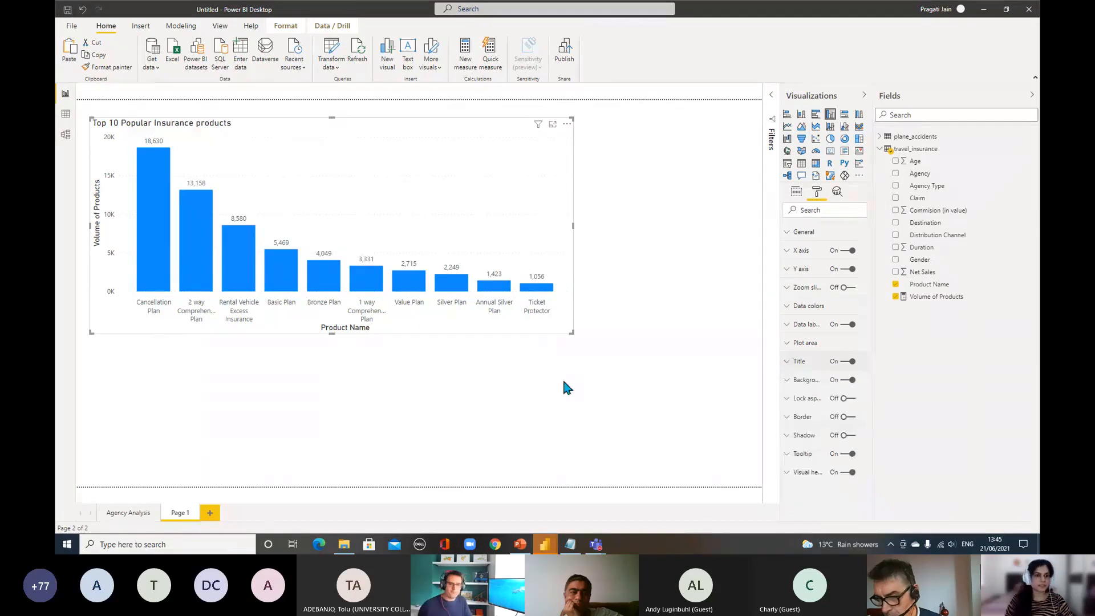
Reduce the height of the Top 10 Popular Insurance products chart and move it slightly up towards the page edge.
left_click(546, 364)
left_click(373, 203)
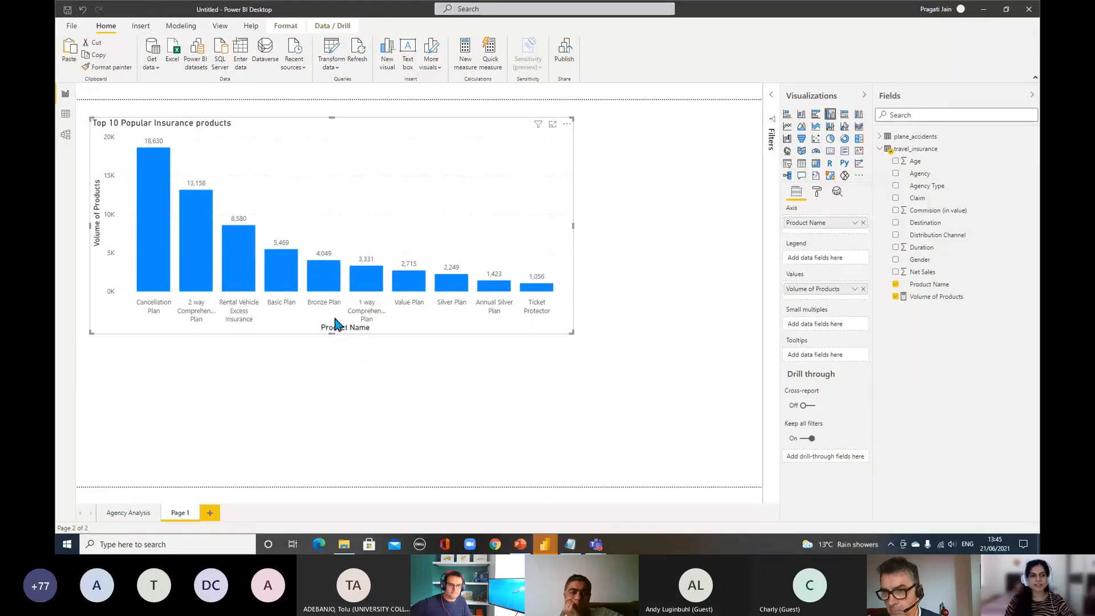
left_click_drag(332, 333, 329, 285)
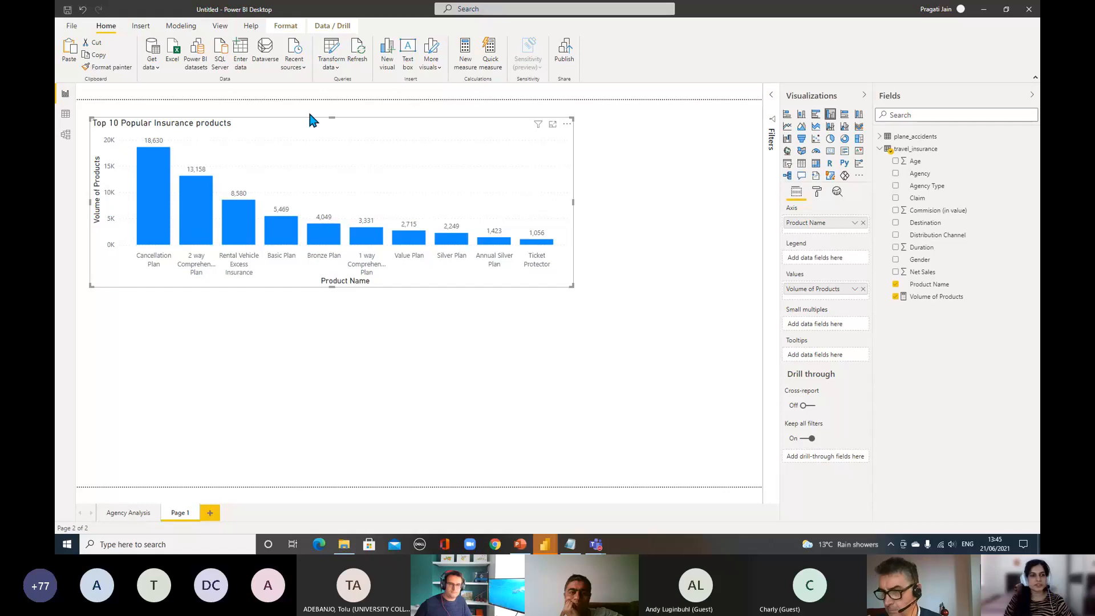
left_click_drag(311, 121, 310, 114)
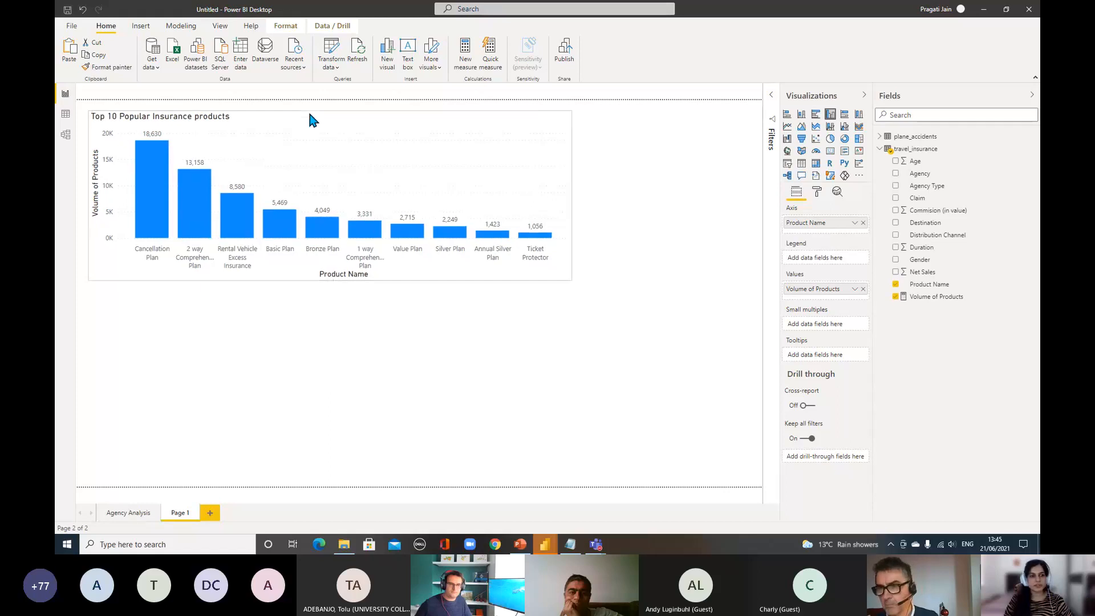
left_click(213, 345)
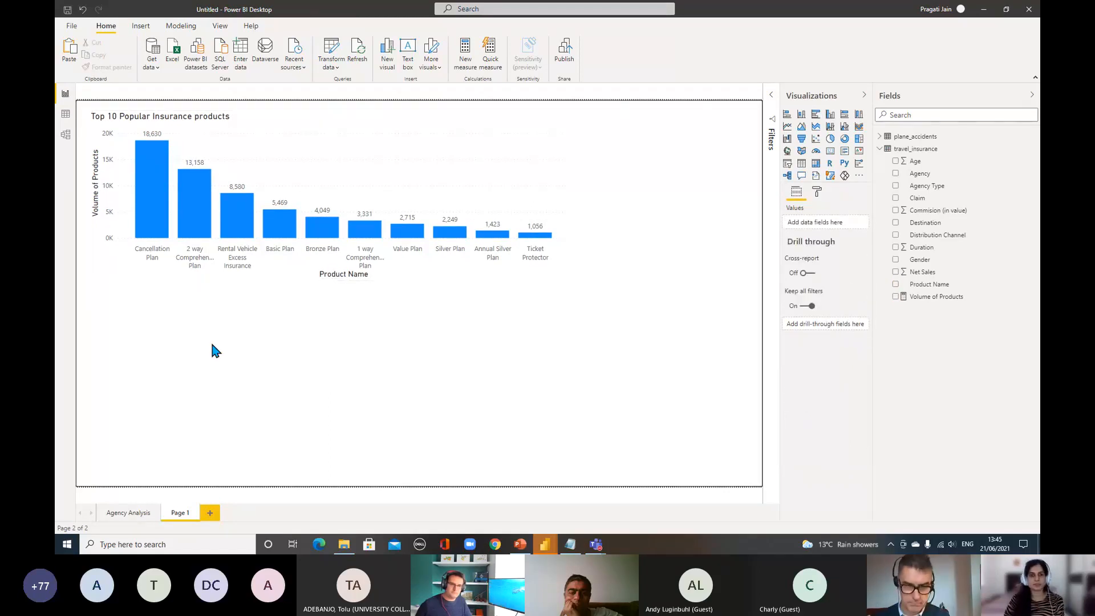
Duplicate the Top 10 Popular Insurance products chart, place the copy below the original and make it wider and slightly taller.
left_click(328, 120)
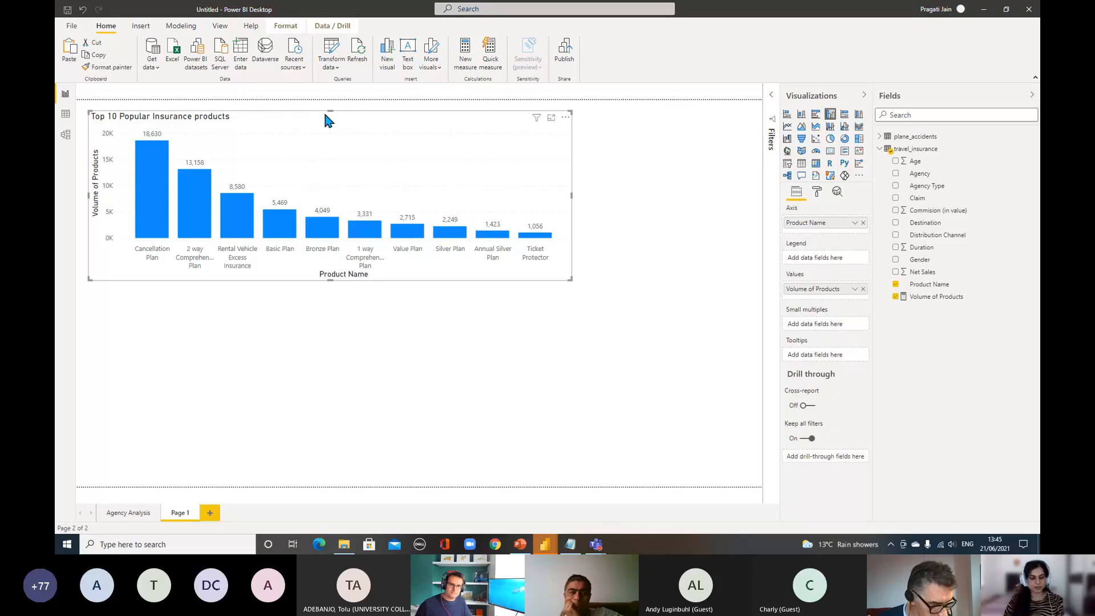
left_click(342, 340)
key("ctrl+v")
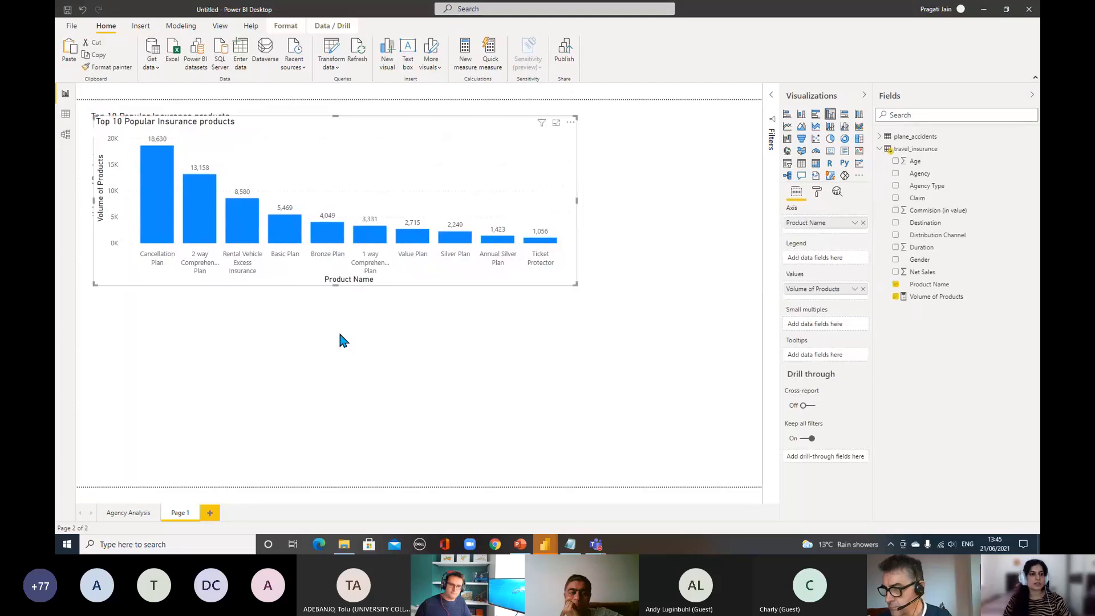
left_click_drag(313, 131, 282, 310)
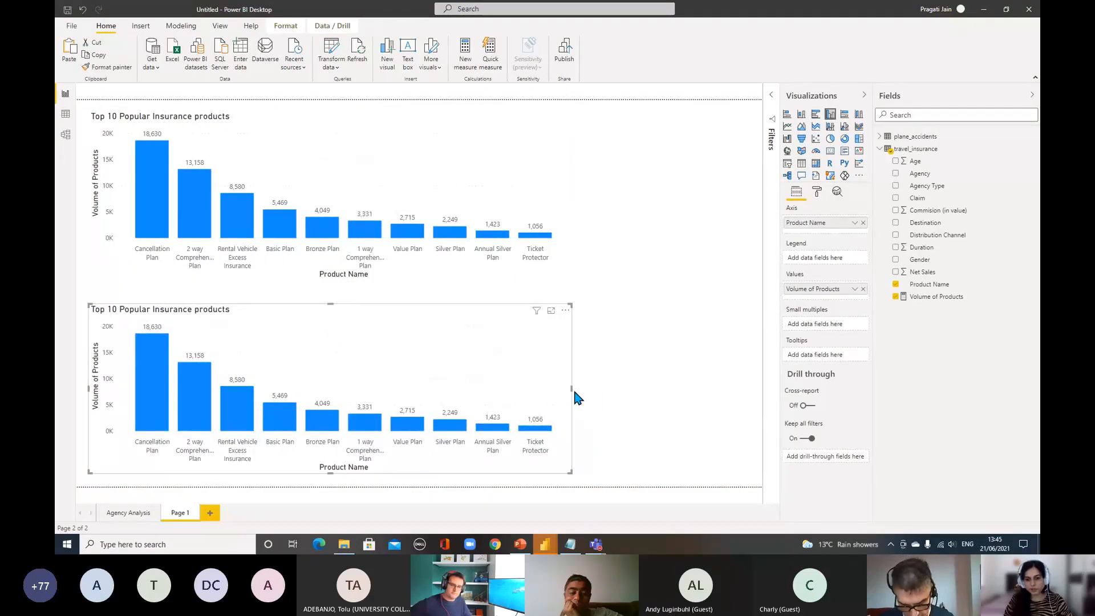
left_click_drag(573, 390, 653, 390)
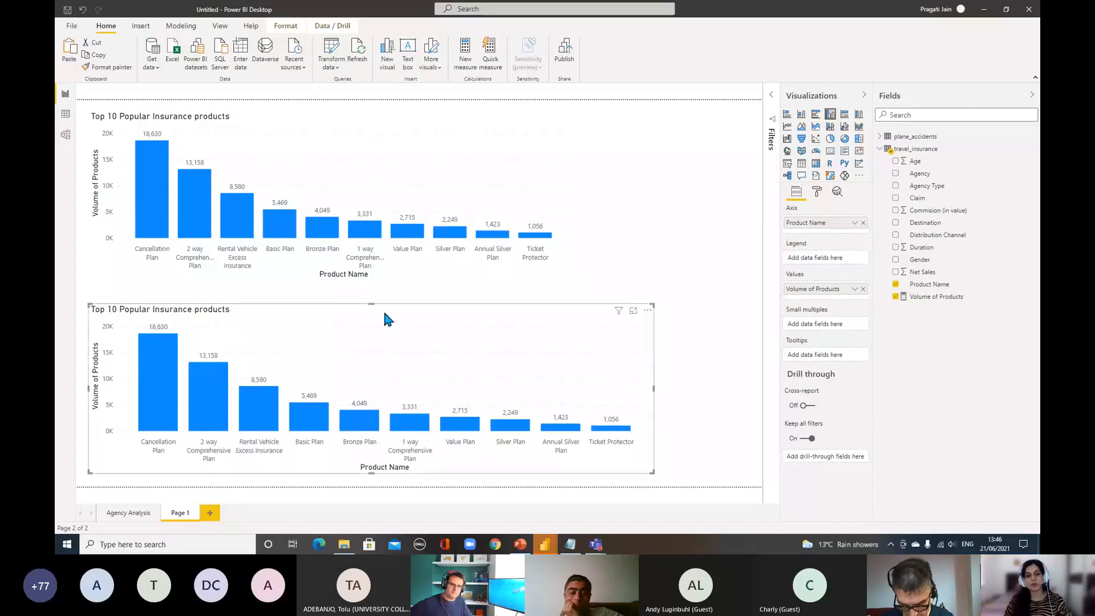
left_click_drag(371, 304, 371, 294)
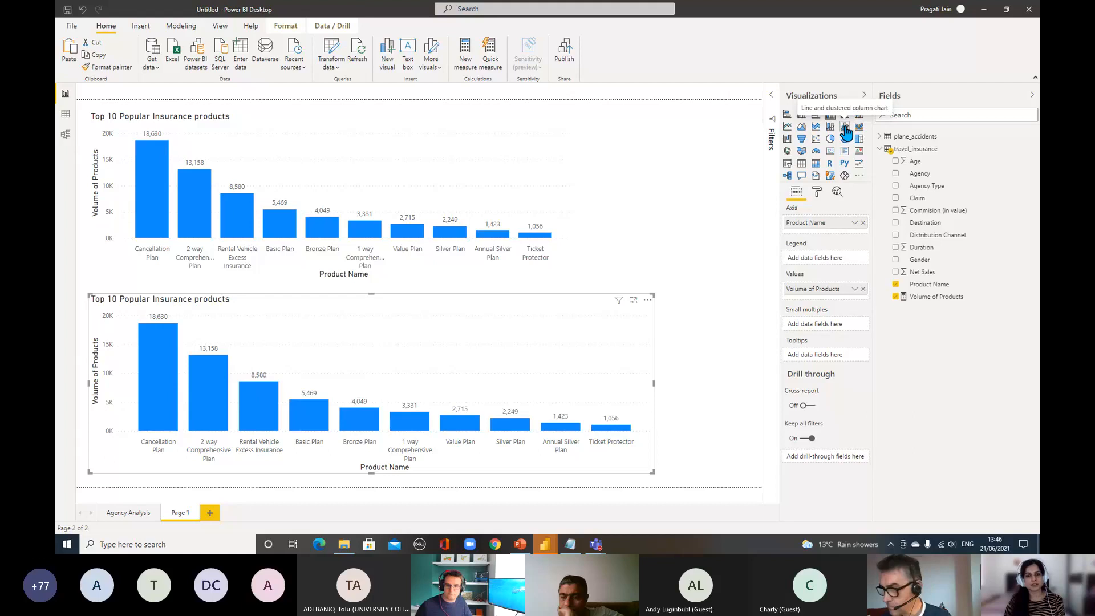
Convert the lower chart to a line and clustered column chart and, in focus mode, add Net Sales as its line values.
left_click(688, 327)
left_click(395, 298)
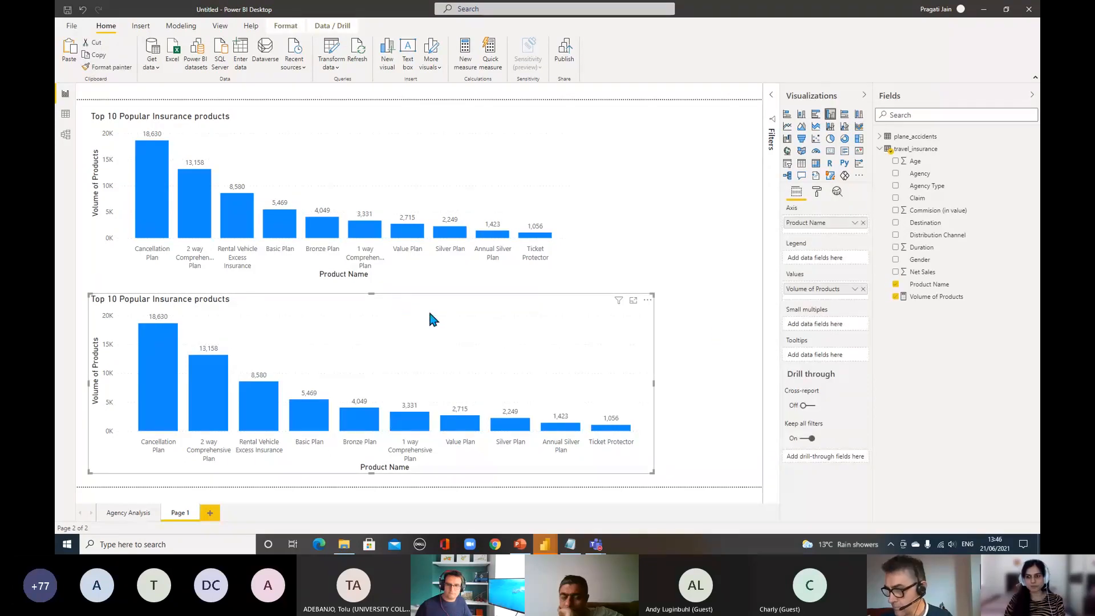
left_click(844, 128)
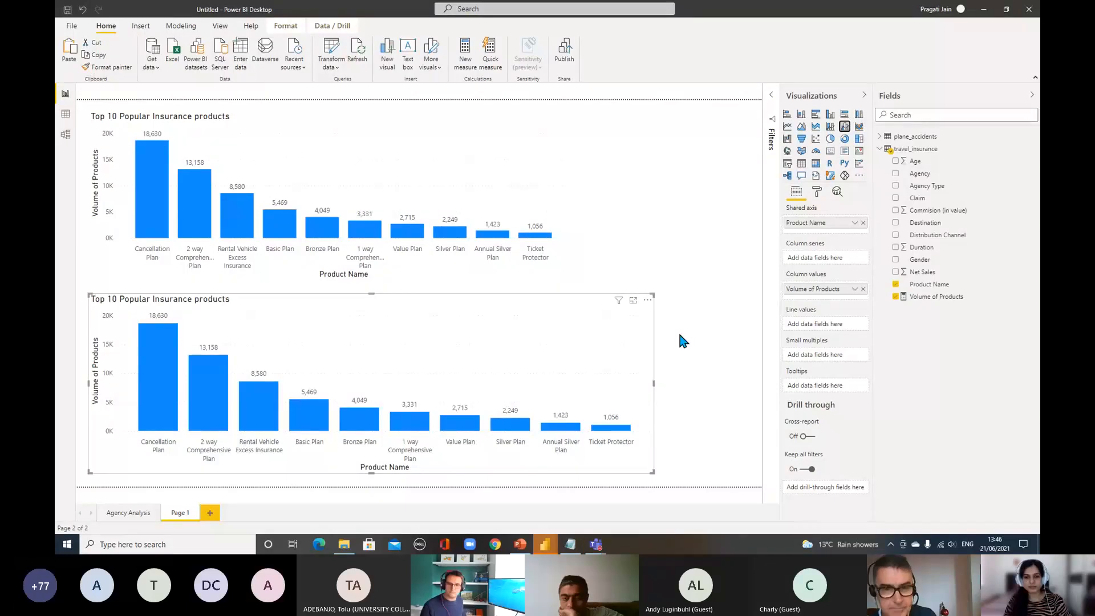
left_click(632, 304)
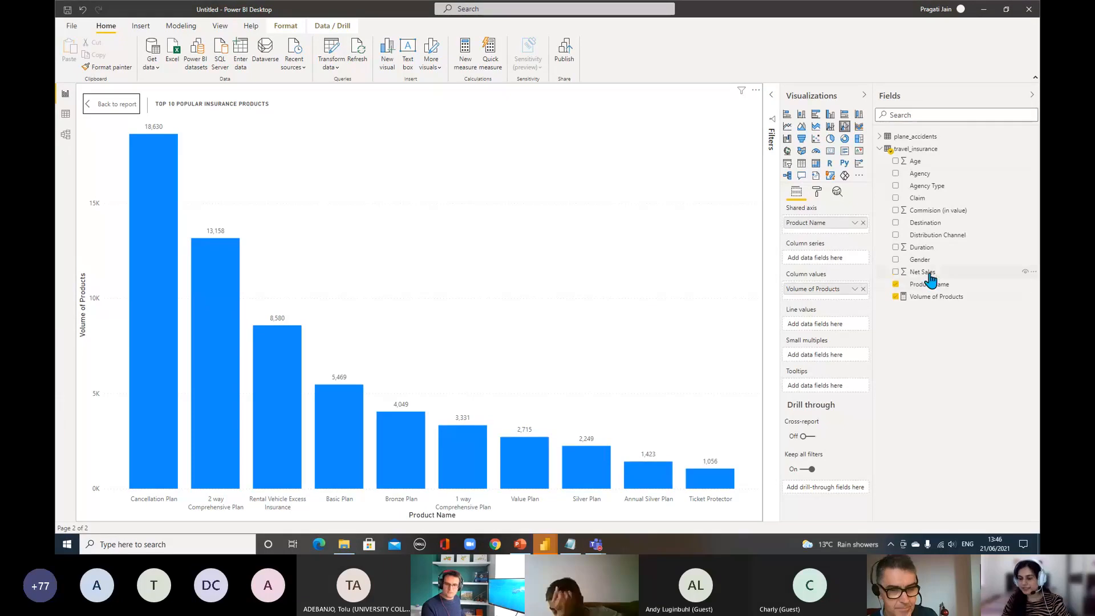
left_click_drag(924, 272, 831, 326)
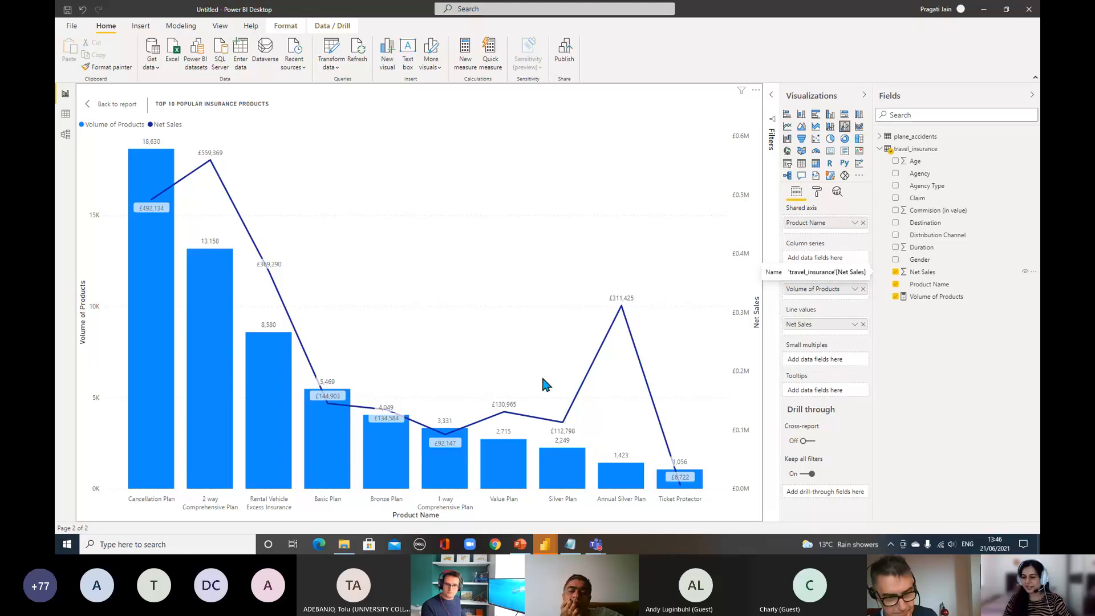
Set the Net Sales line's data color to the pink theme color in the combined chart.
left_click(816, 191)
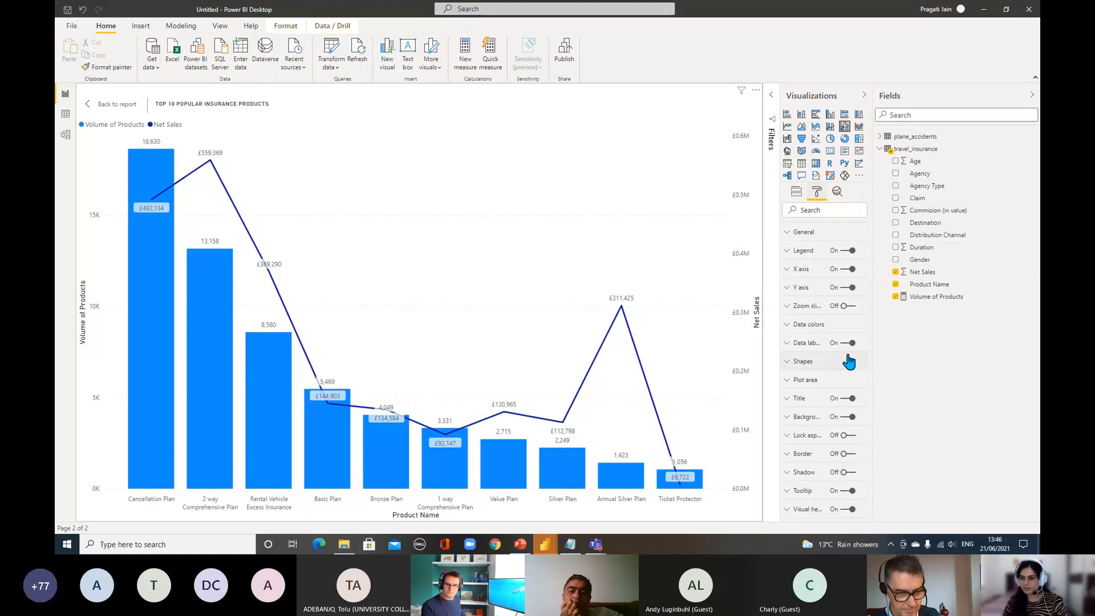
left_click(805, 329)
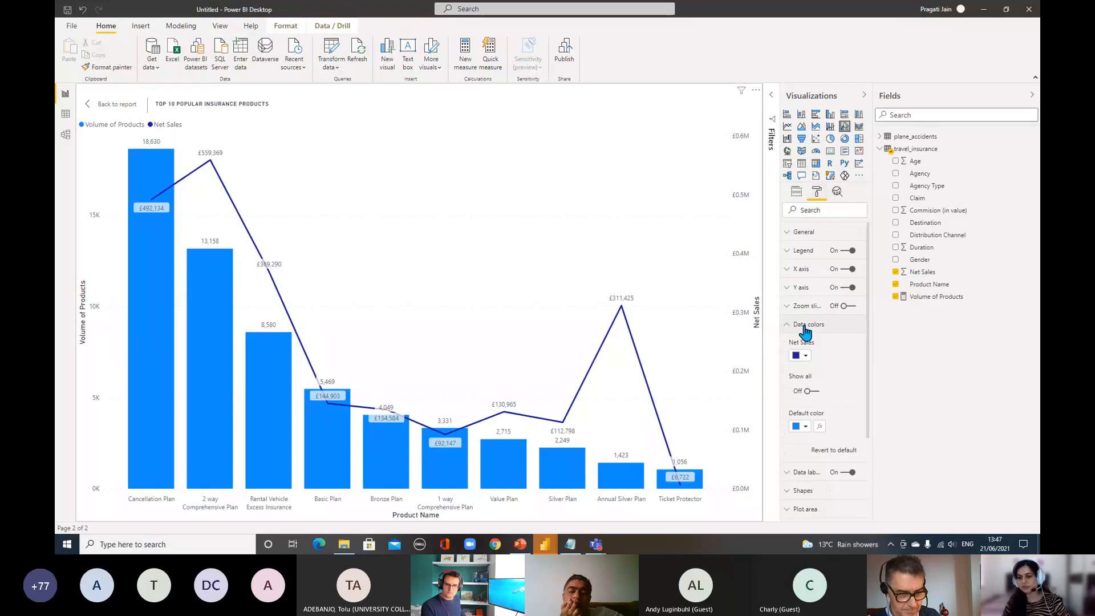
left_click(805, 356)
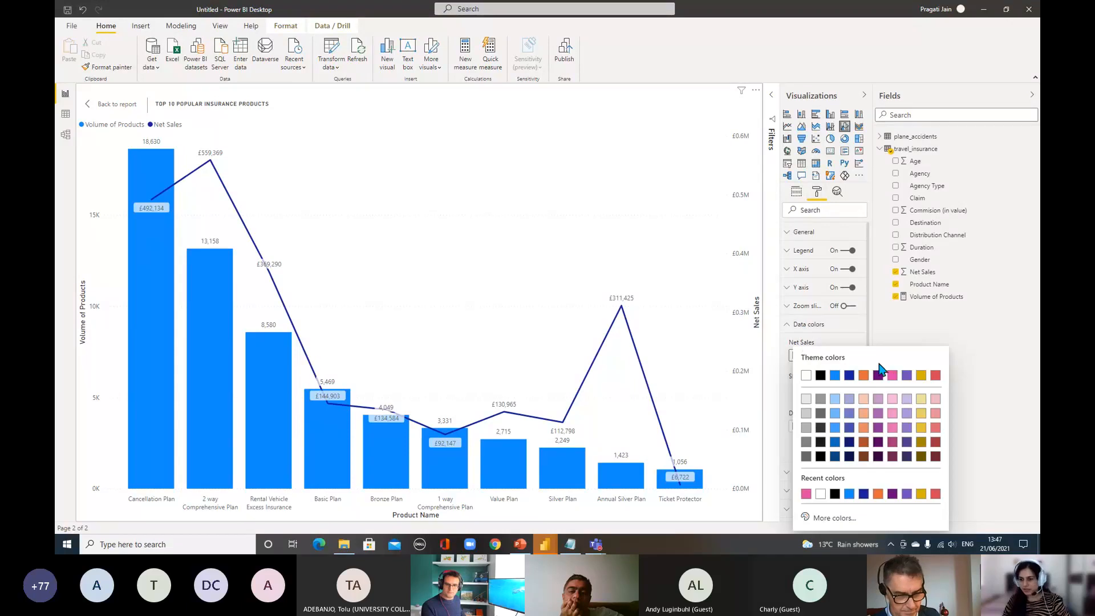
left_click(892, 376)
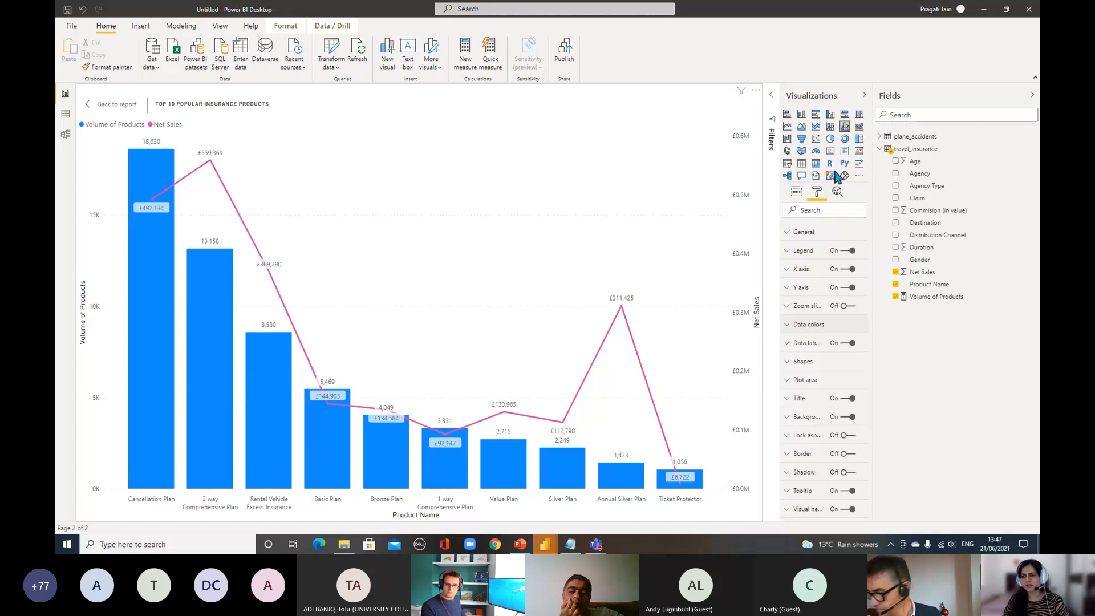
Return from focus mode to the report page and widen the upper Top 10 Popular Insurance products chart to match the lower chart's width.
left_click(862, 96)
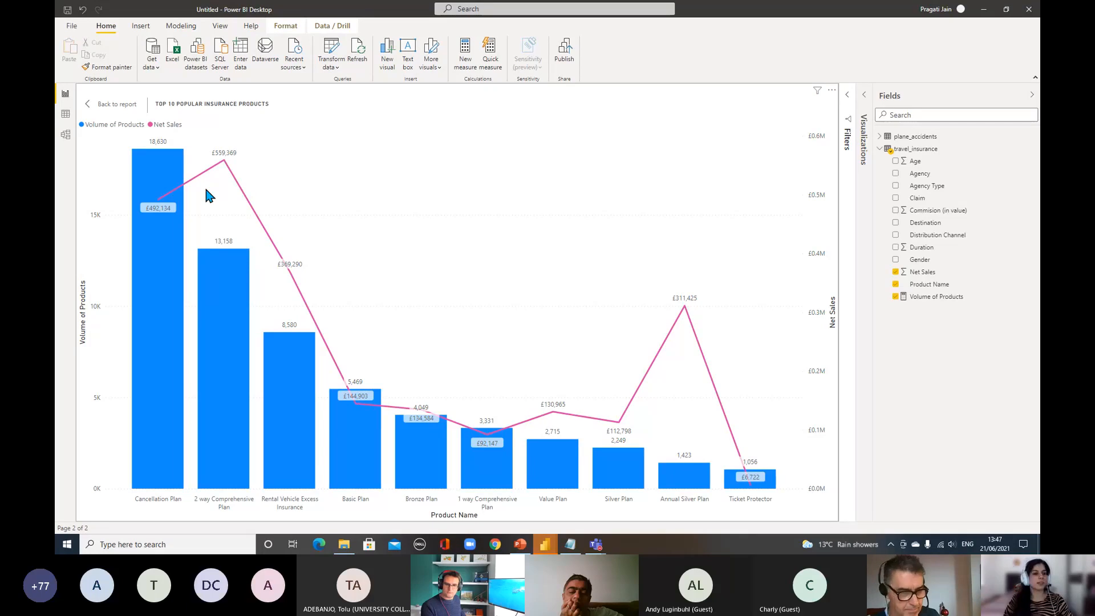
left_click(98, 107)
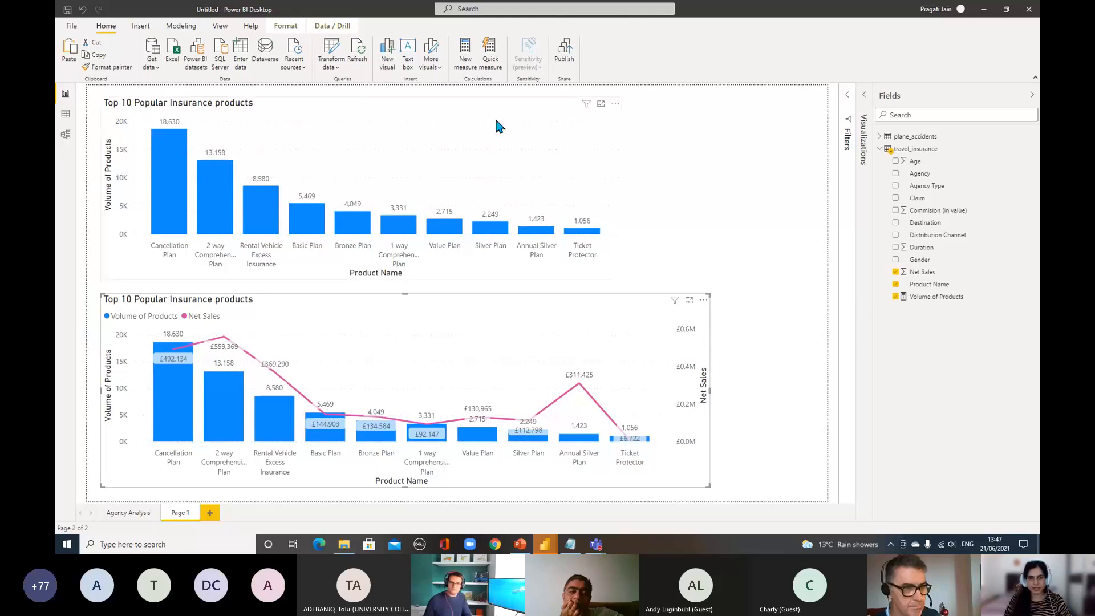
left_click(599, 112)
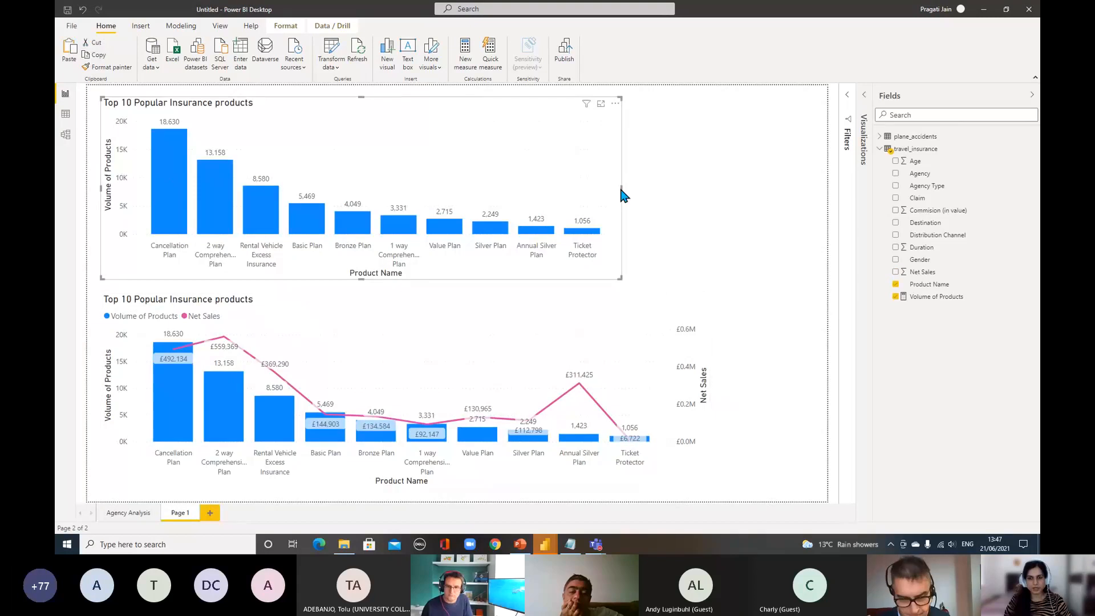
left_click_drag(623, 188, 713, 196)
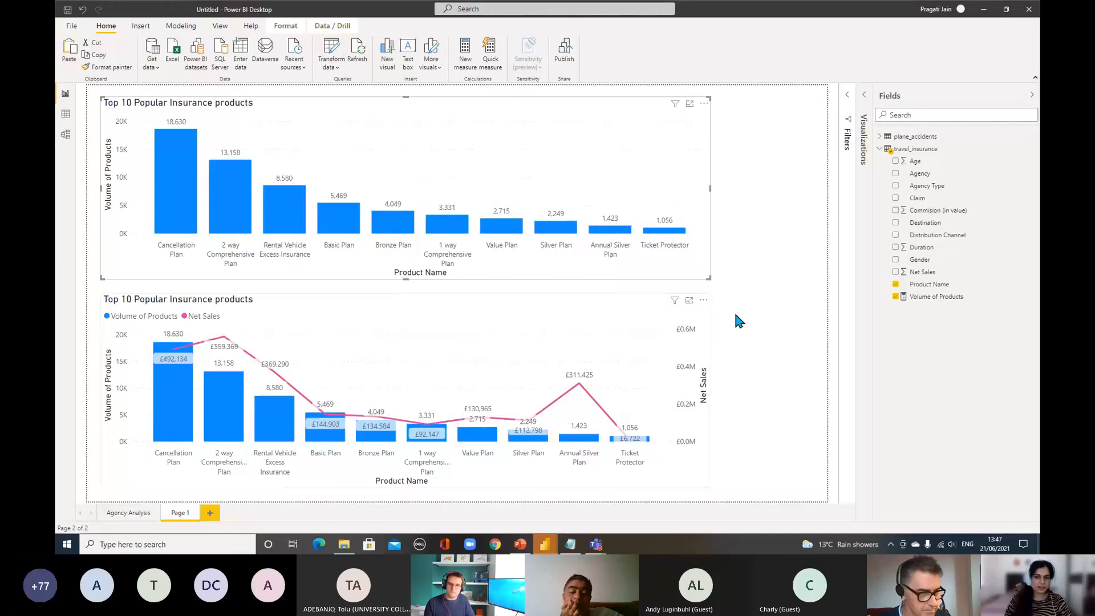
left_click(767, 299)
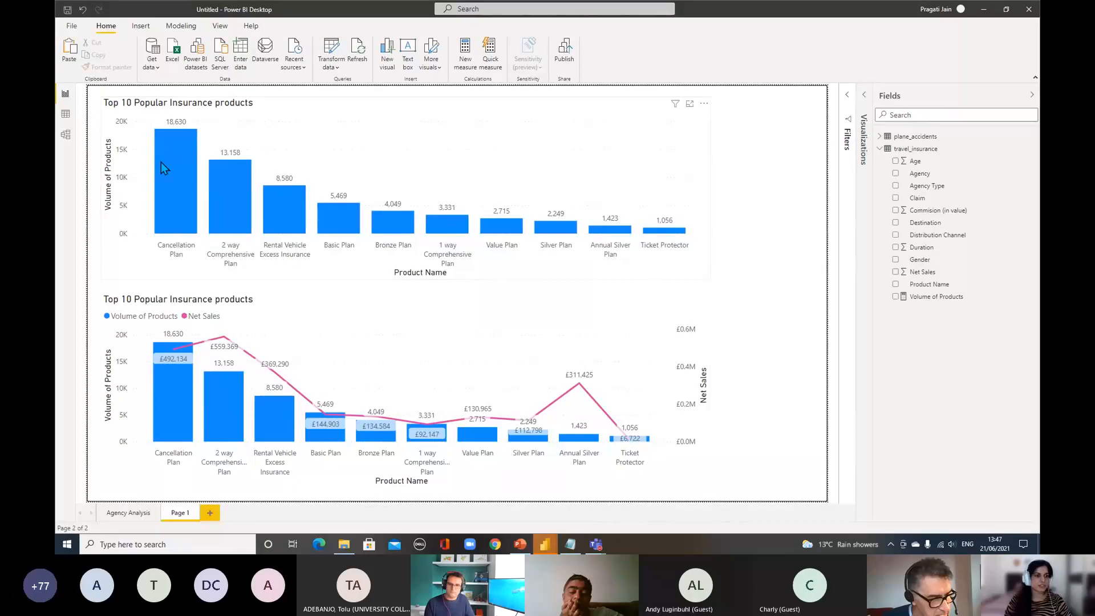
mouse_move(161, 163)
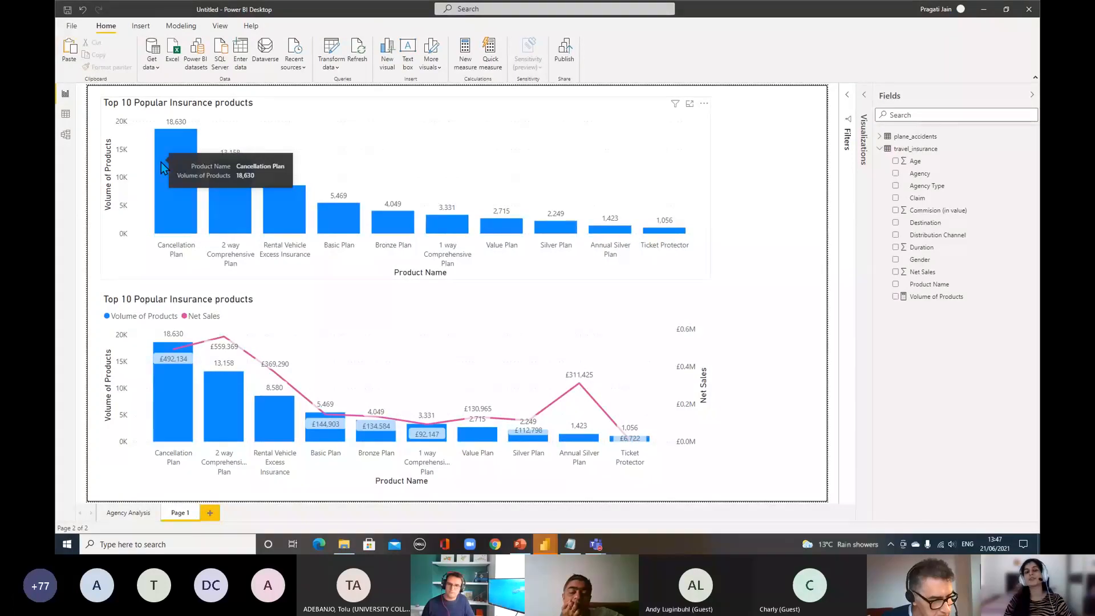
mouse_move(221, 207)
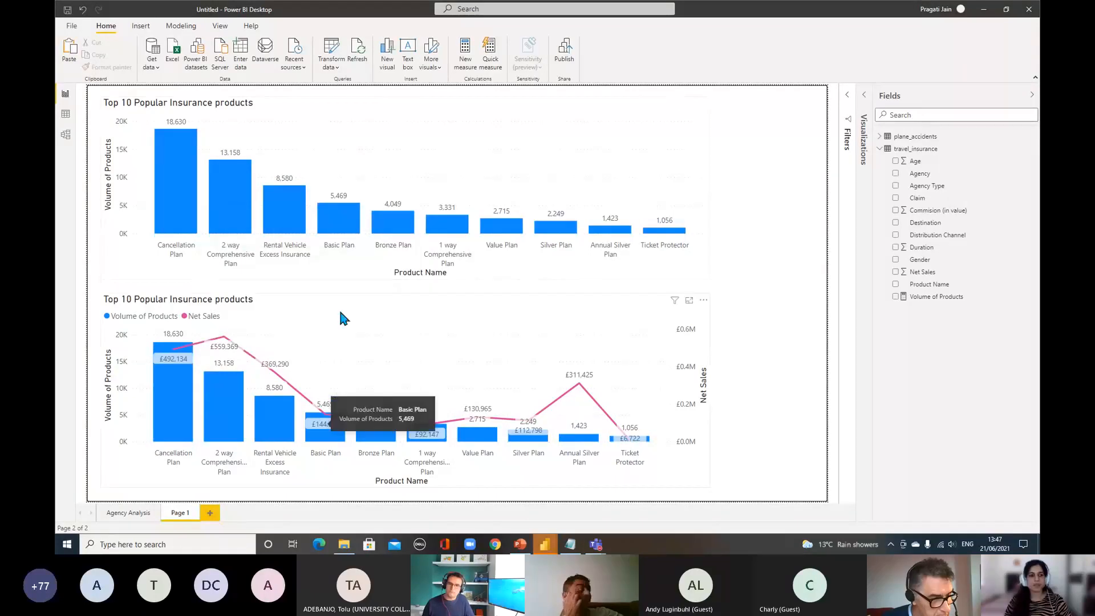
mouse_move(164, 415)
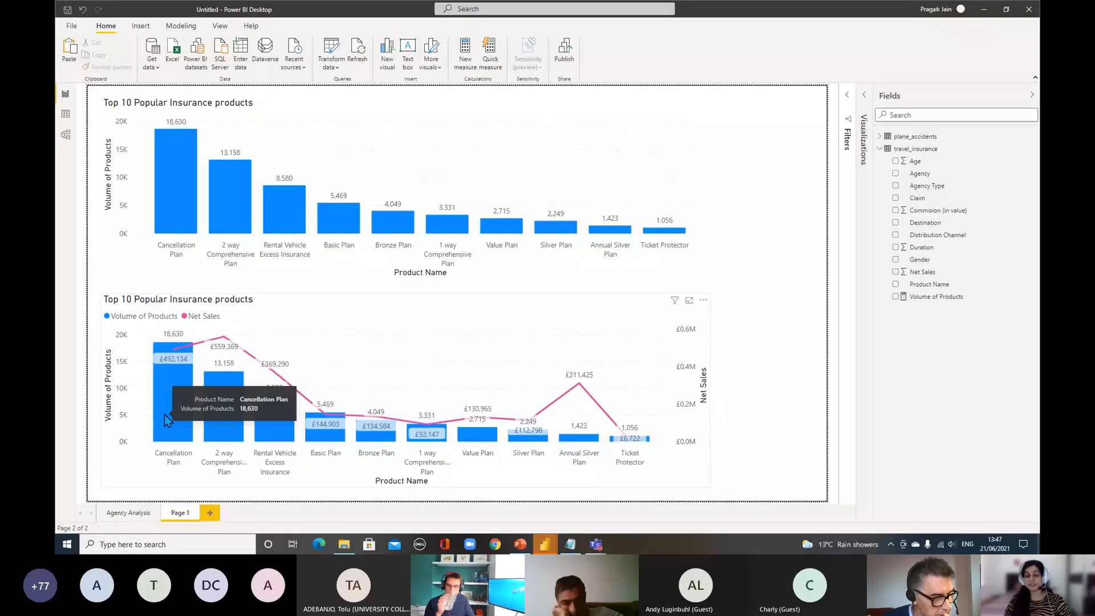
mouse_move(234, 418)
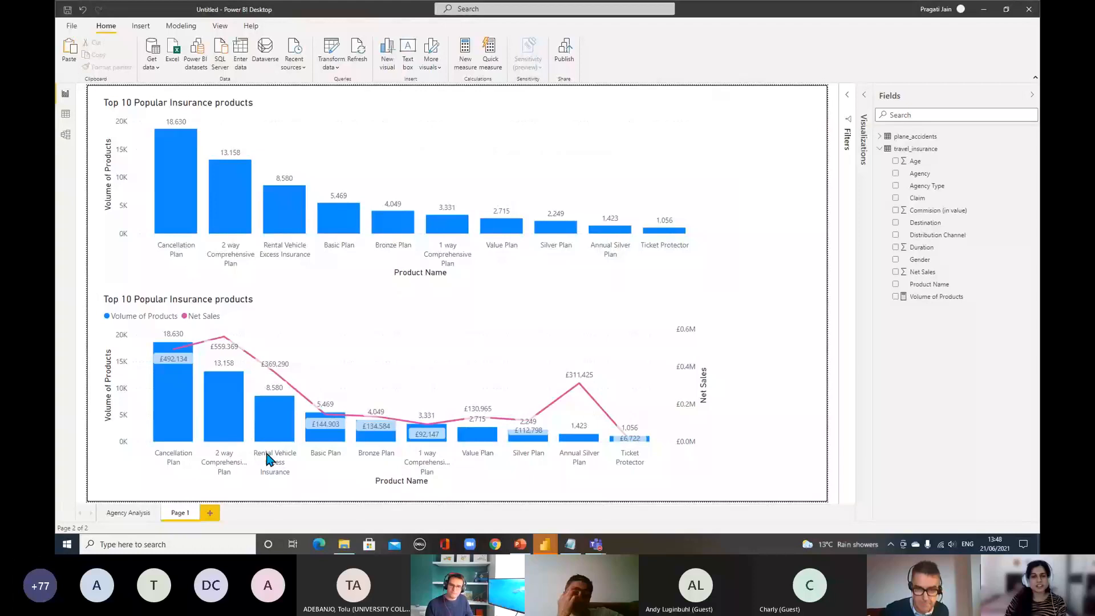
Rename the current report page, Page 1, as Product Analysis.
right_click(176, 517)
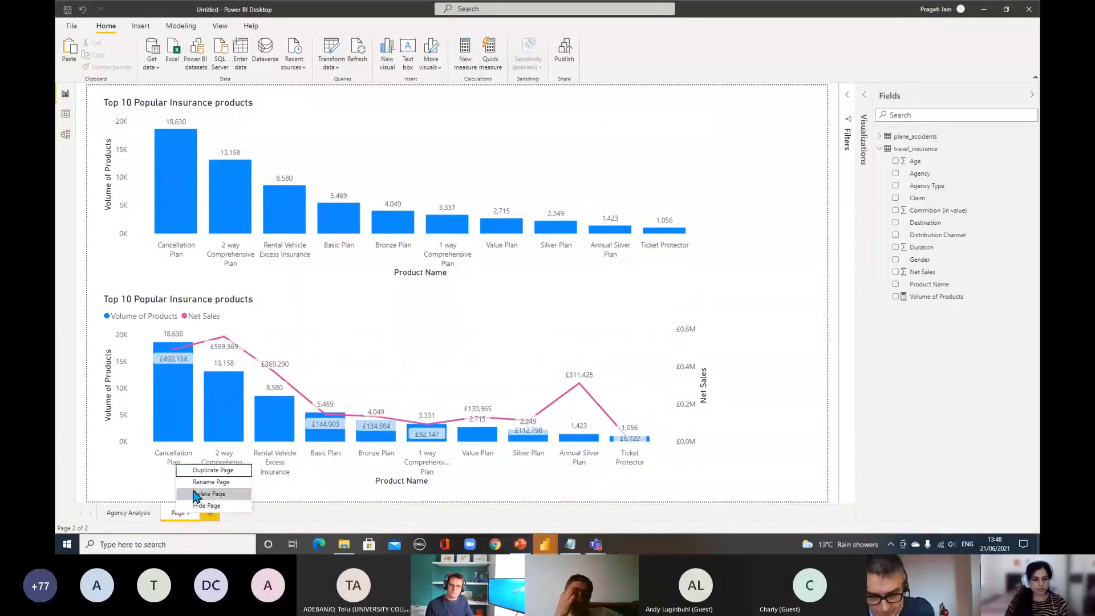
left_click(195, 483)
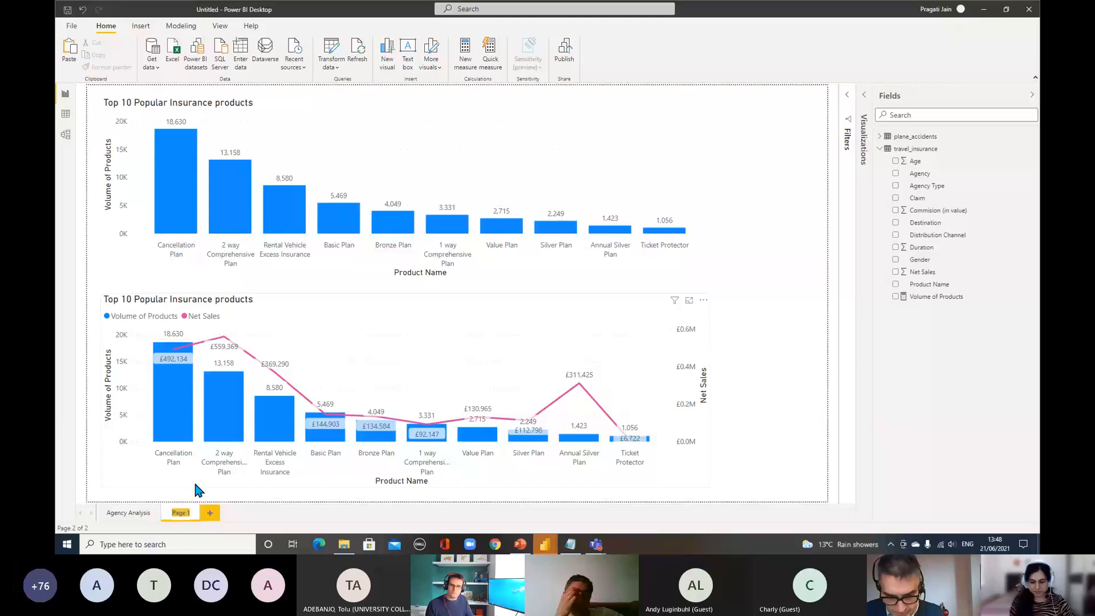
type("Product")
type(" Analys")
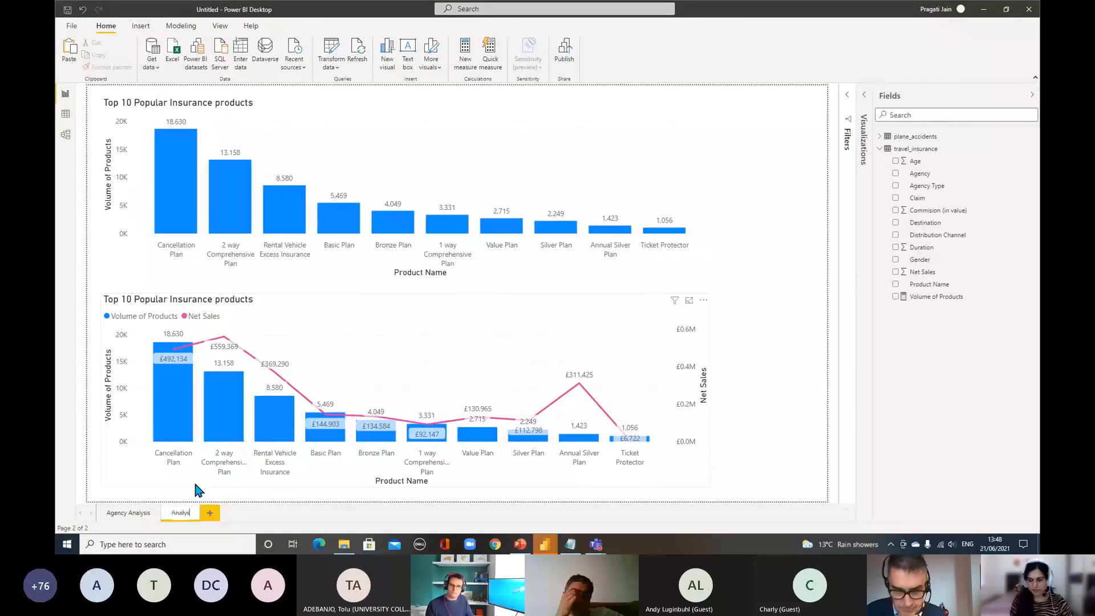
type("is")
key("Return")
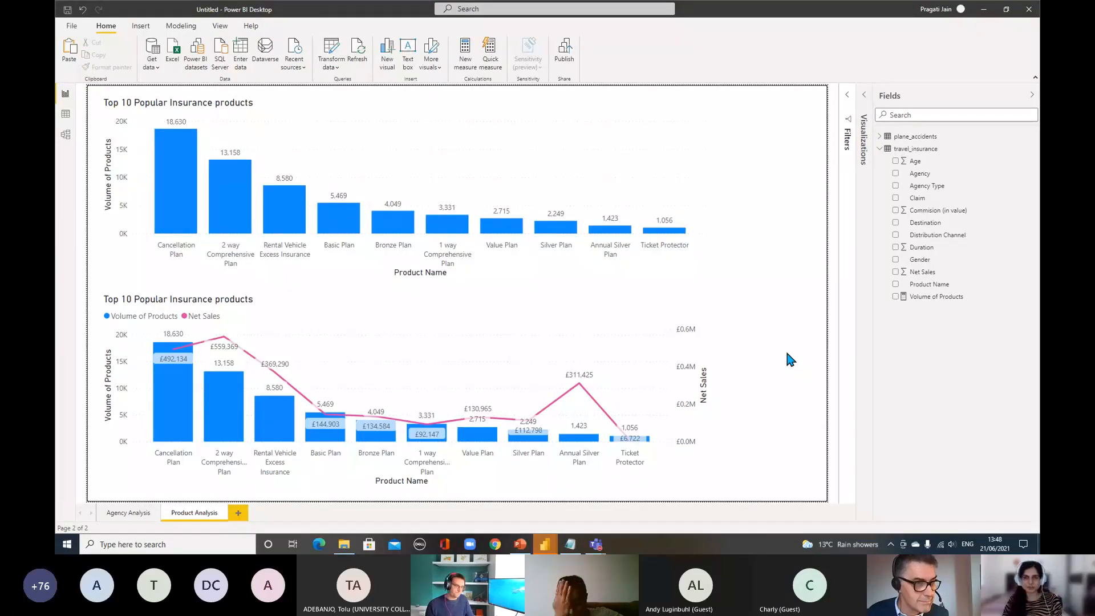
Add a new report page and place an empty pie chart on it, moved towards the page centre and enlarged to about twice its width.
left_click(238, 513)
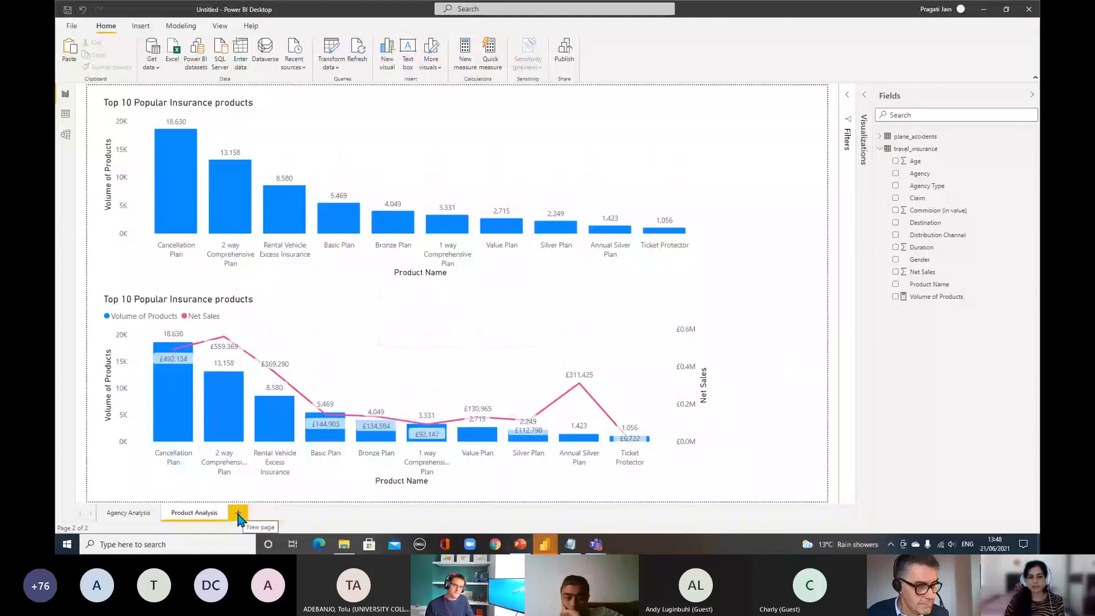
left_click(864, 95)
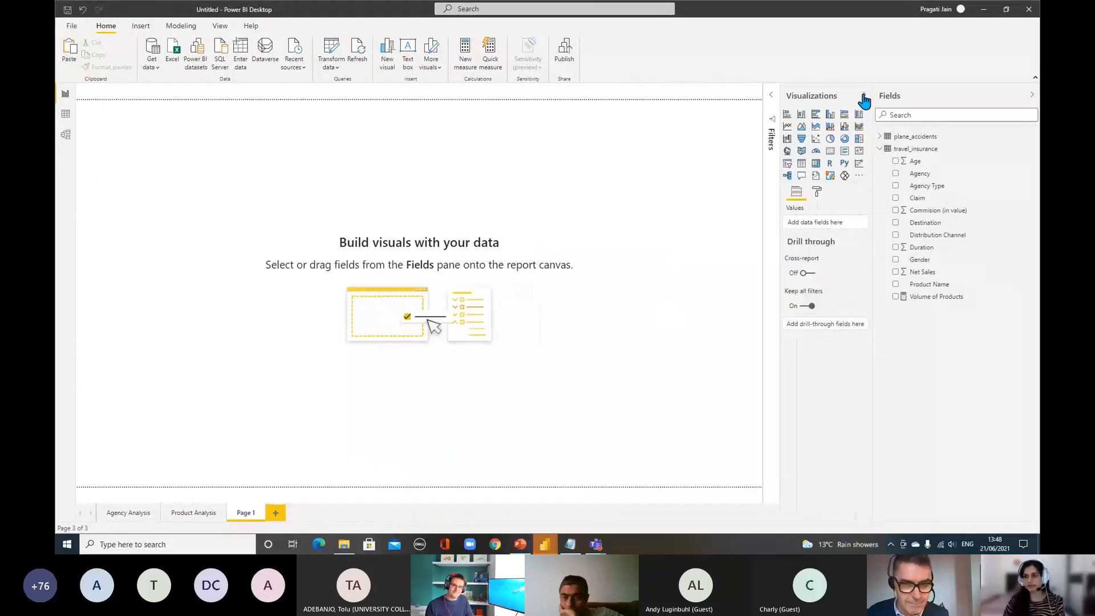
left_click(863, 97)
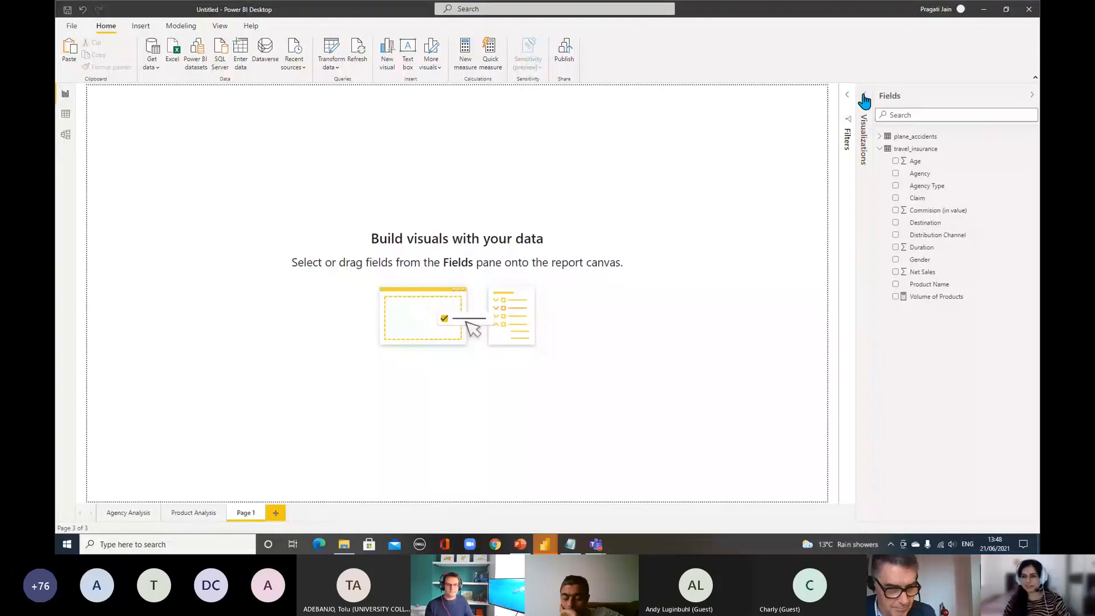
left_click(864, 96)
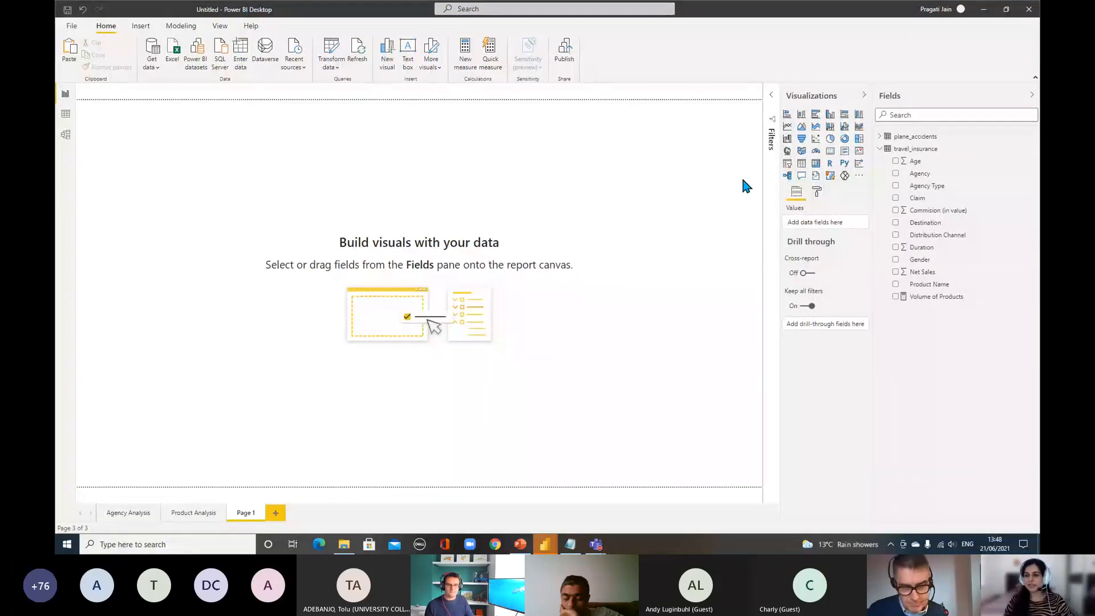
left_click(830, 147)
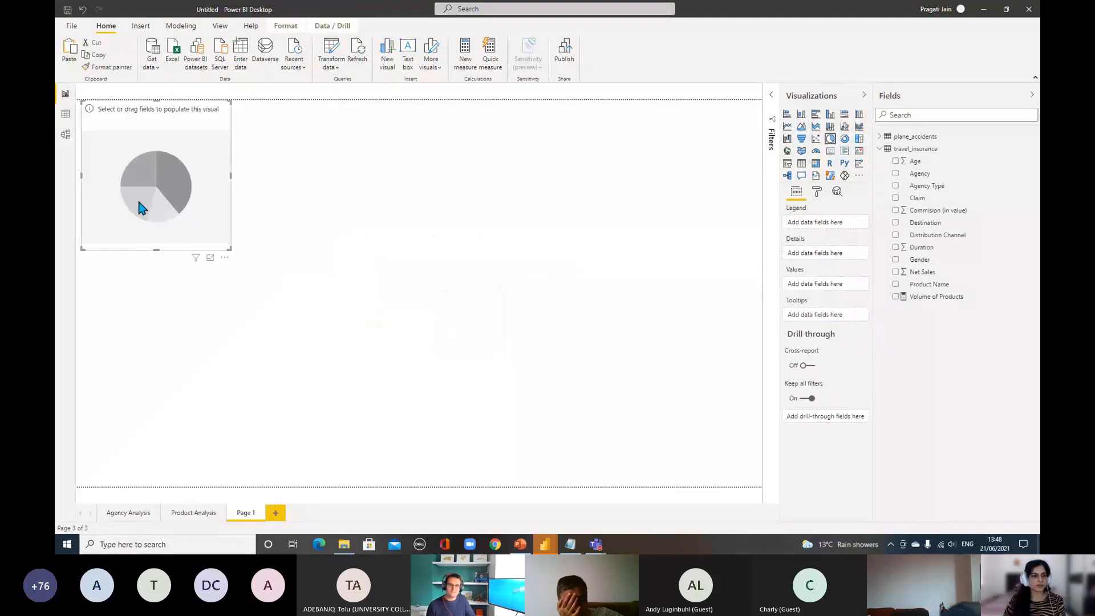
left_click_drag(142, 190, 318, 213)
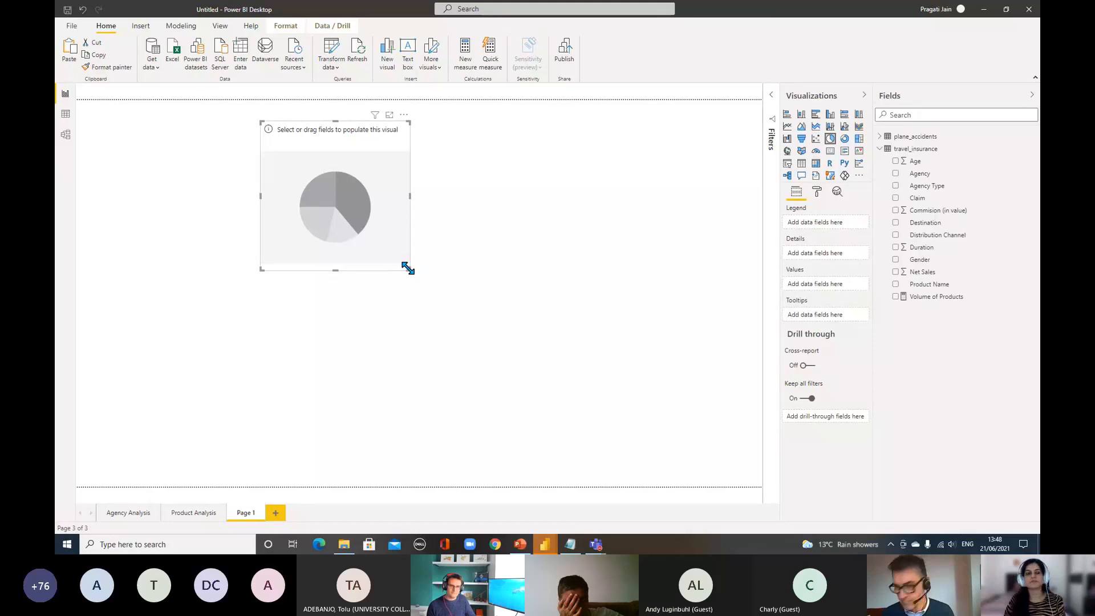
left_click_drag(407, 268, 554, 345)
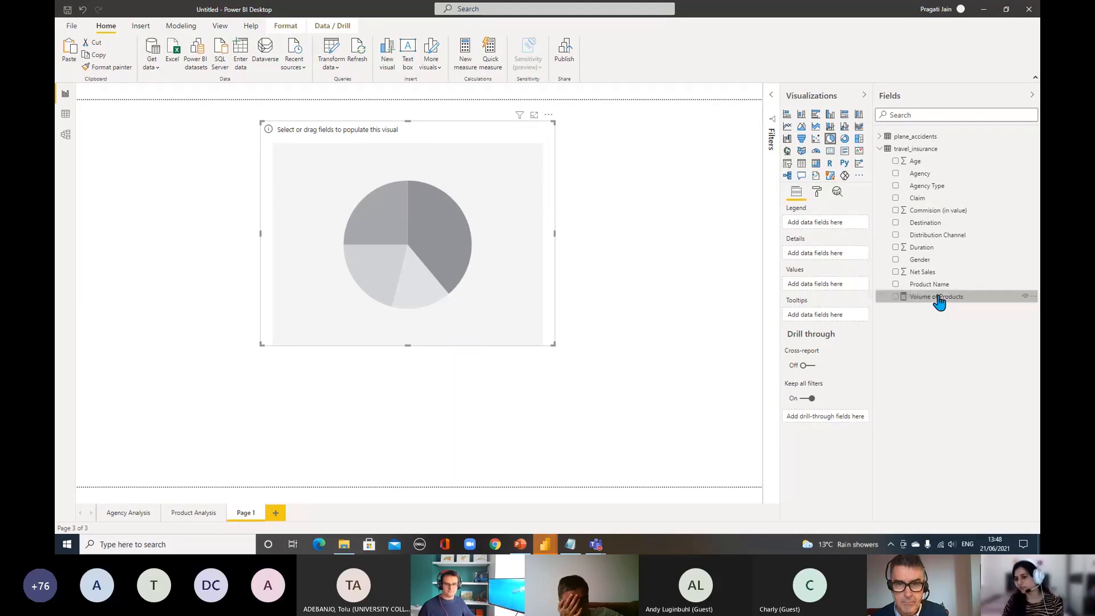
Give the pie chart Volume of Products as values and Destination as legend, and enlarge it.
left_click_drag(938, 303, 840, 287)
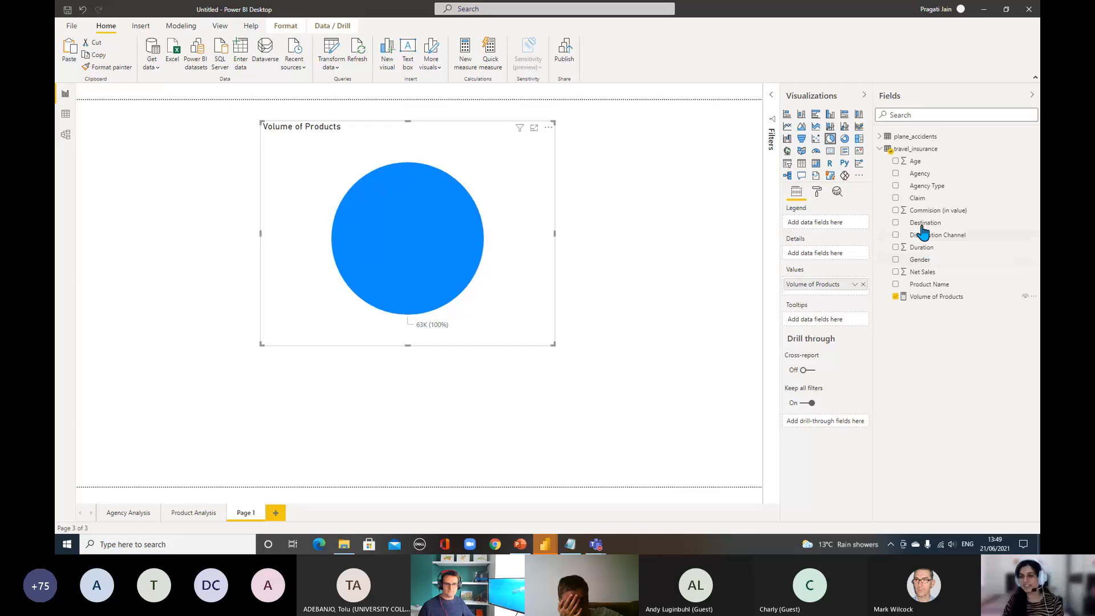
left_click_drag(923, 227, 814, 223)
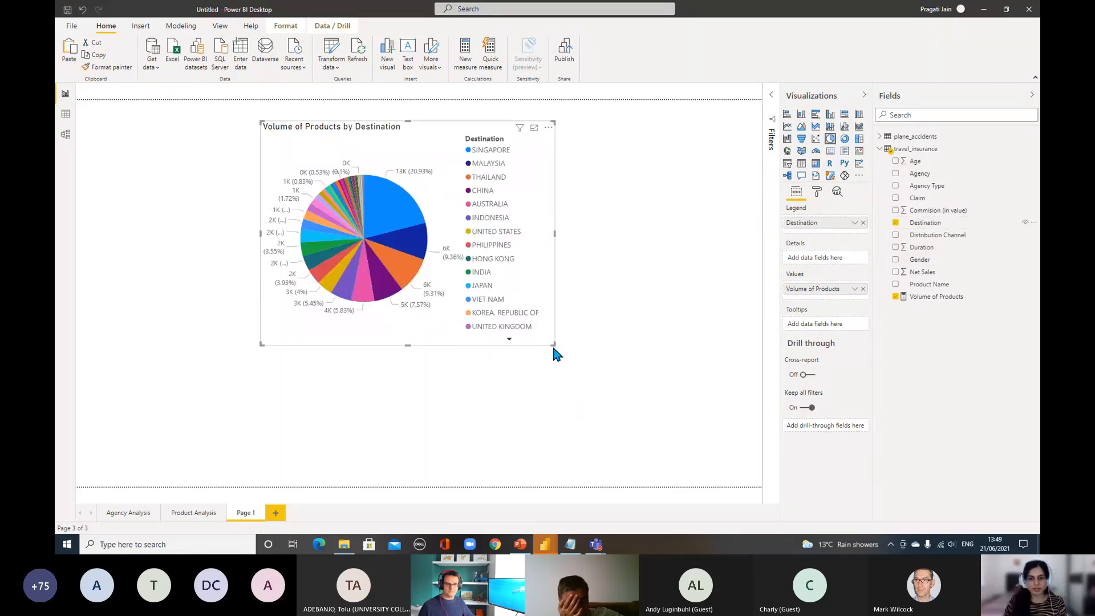
left_click_drag(553, 345, 735, 461)
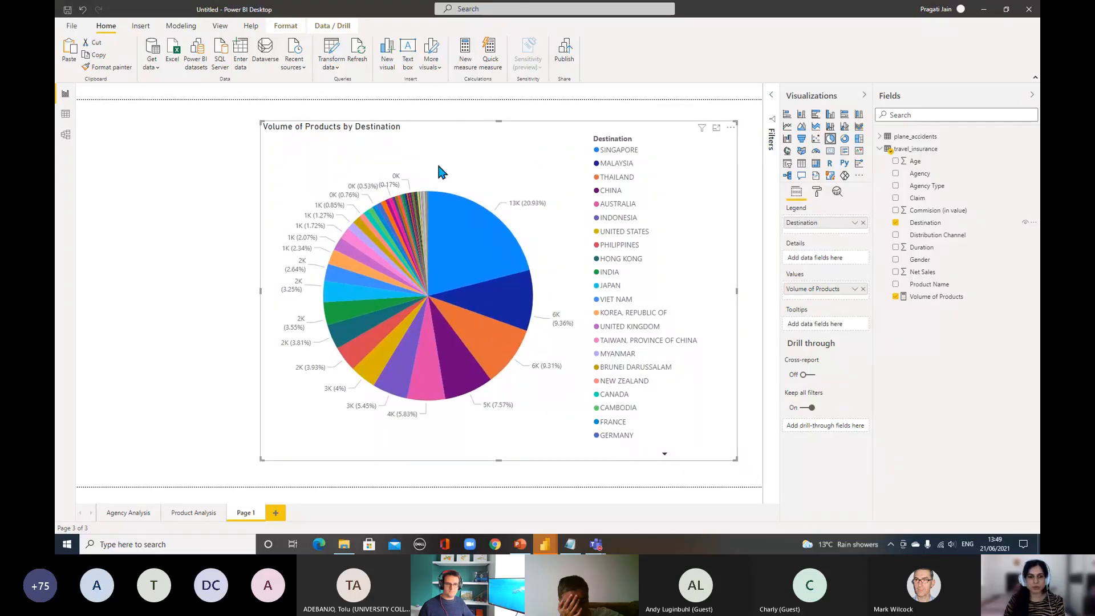
mouse_move(497, 246)
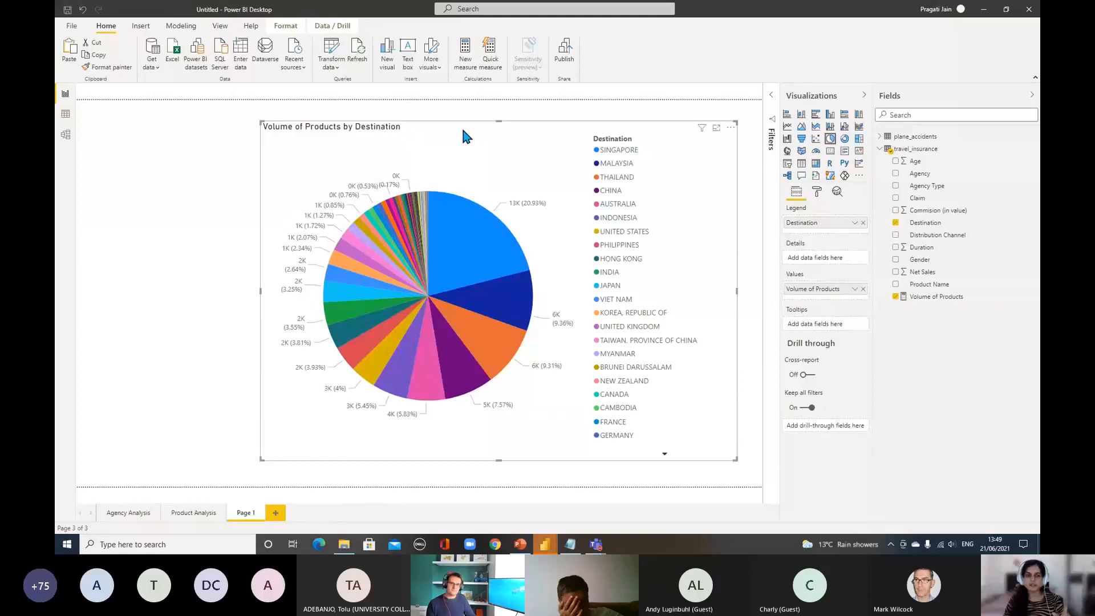
Move the Volume of Products by Destination pie chart to the page's upper-left corner and shrink it to less than half the page width.
left_click_drag(465, 135, 290, 125)
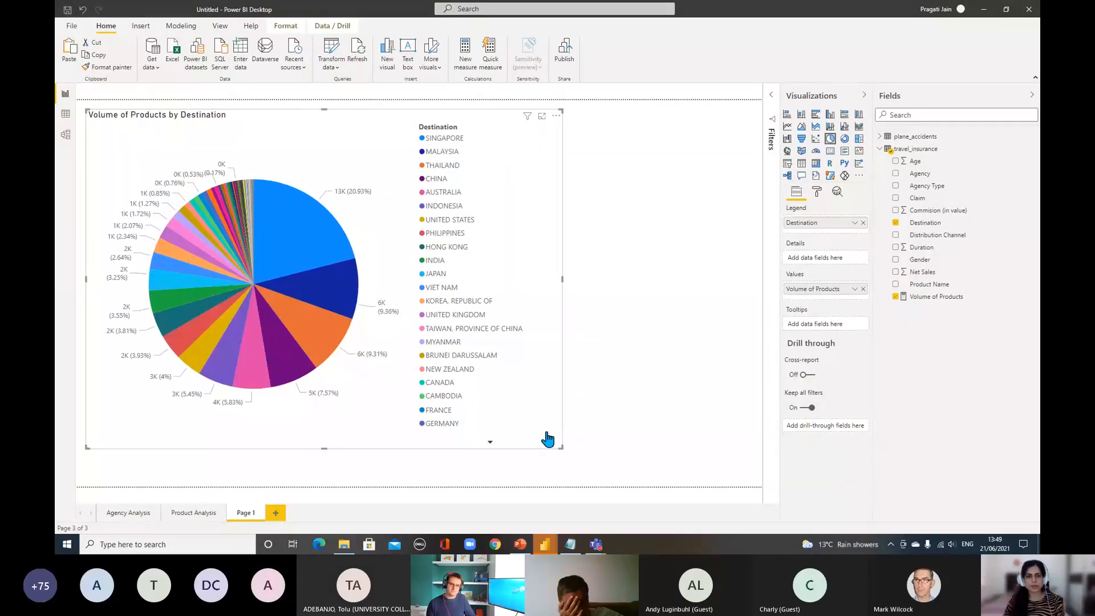
left_click_drag(562, 448, 380, 374)
left_click(559, 273)
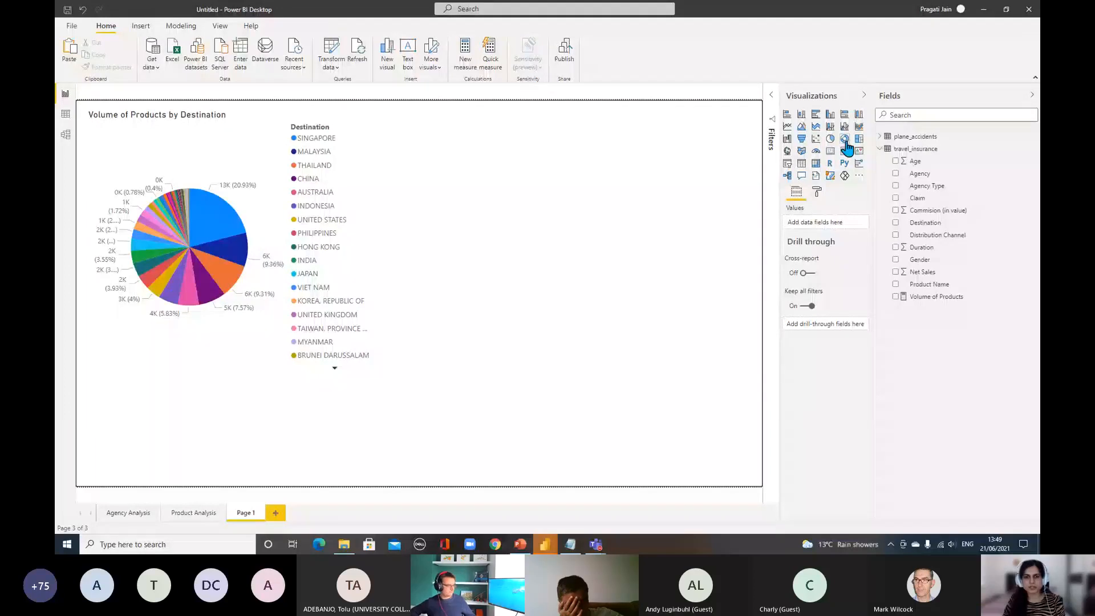
Add a large donut chart beside the pie chart, with Volume of Products as values and Agency as legend.
left_click(845, 142)
left_click_drag(710, 226, 743, 374)
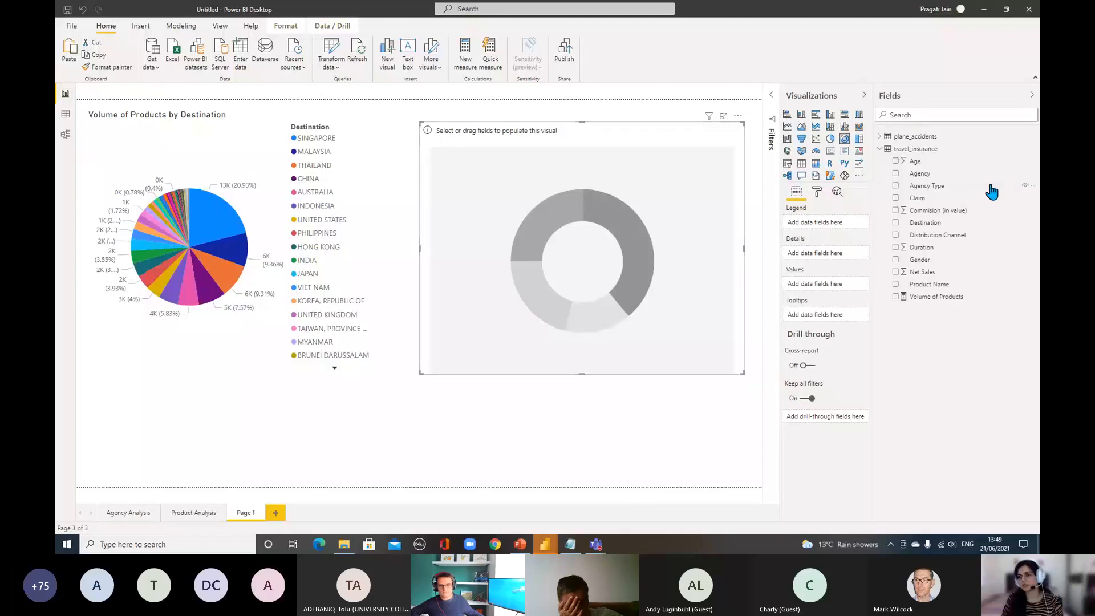
left_click(946, 193)
left_click_drag(946, 296, 833, 285)
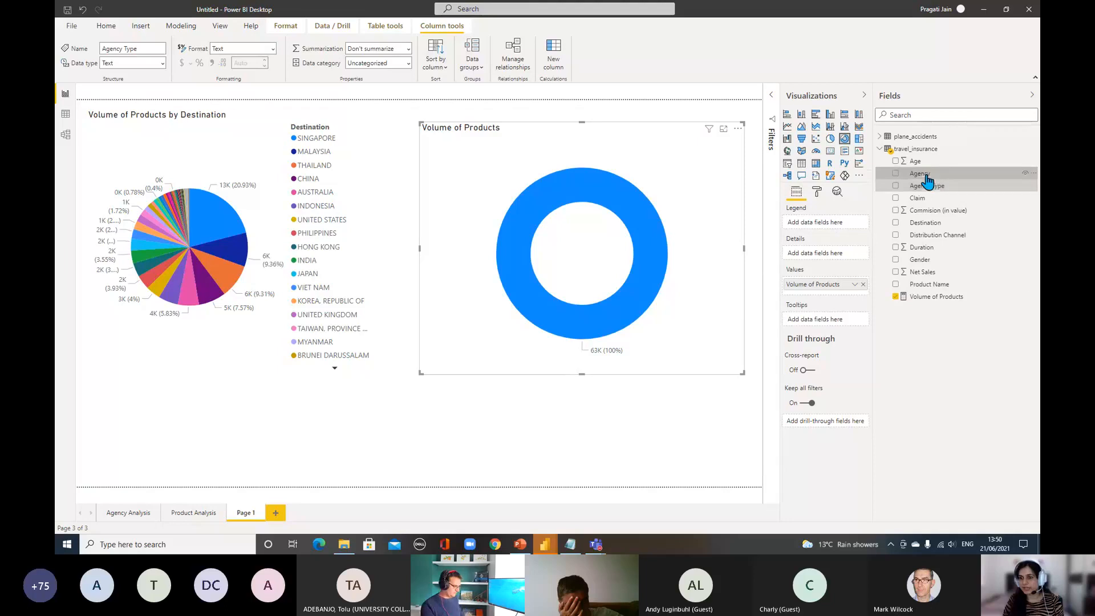
left_click_drag(926, 180, 830, 229)
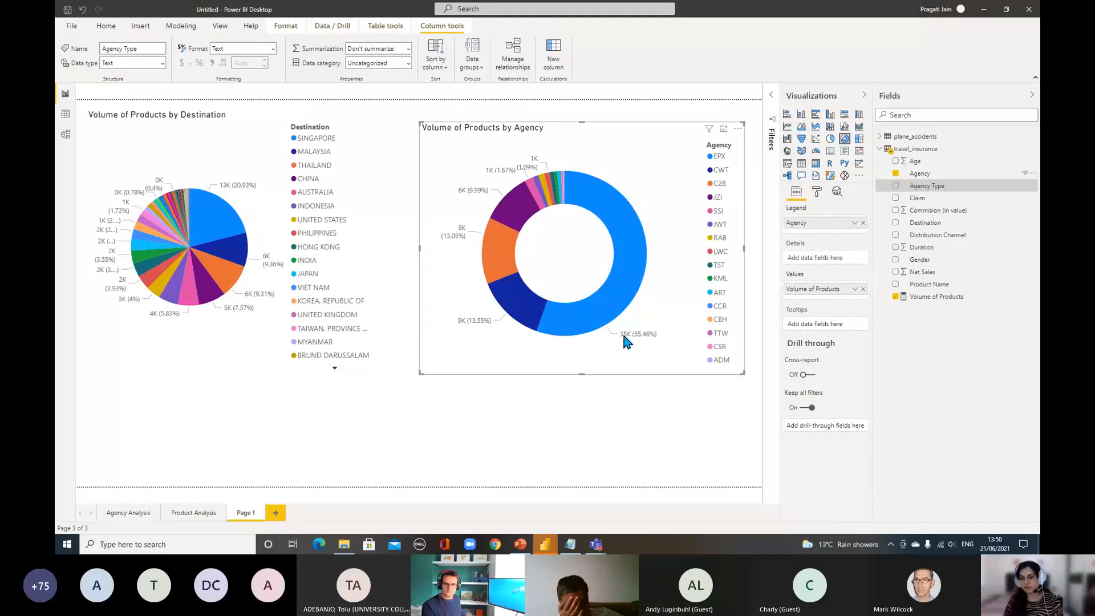
Set the donut chart's detail label style to Category, percent of total.
left_click(816, 191)
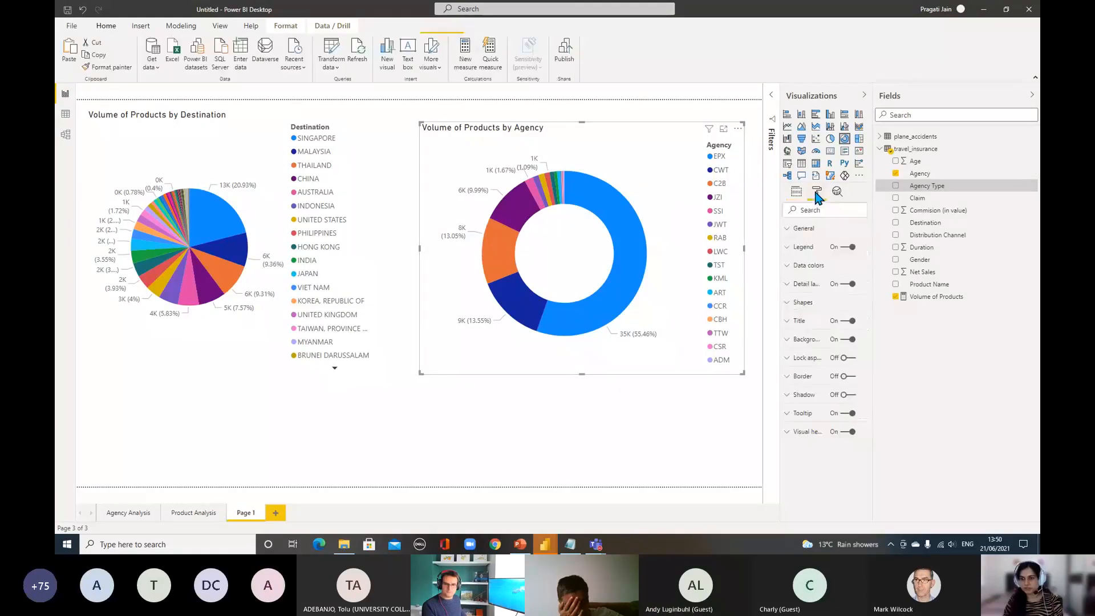
left_click(801, 288)
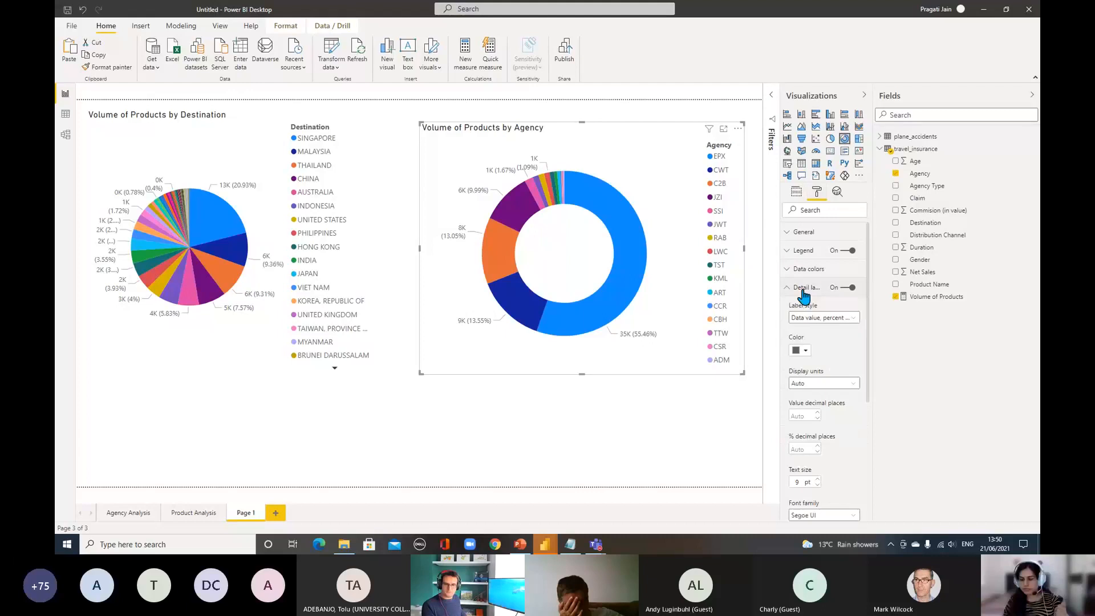
left_click(854, 324)
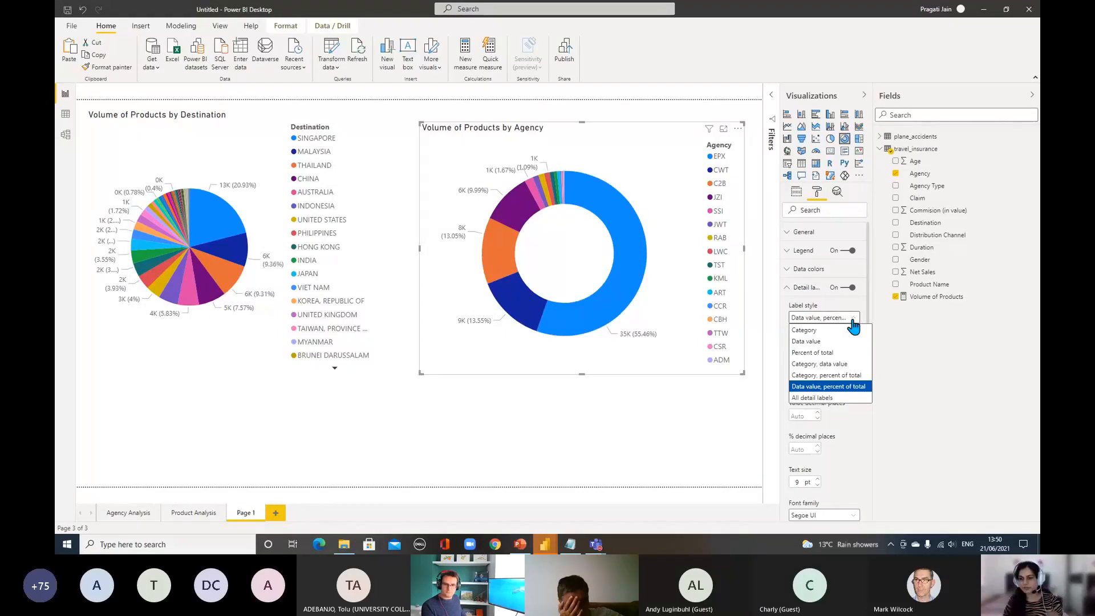
left_click(839, 374)
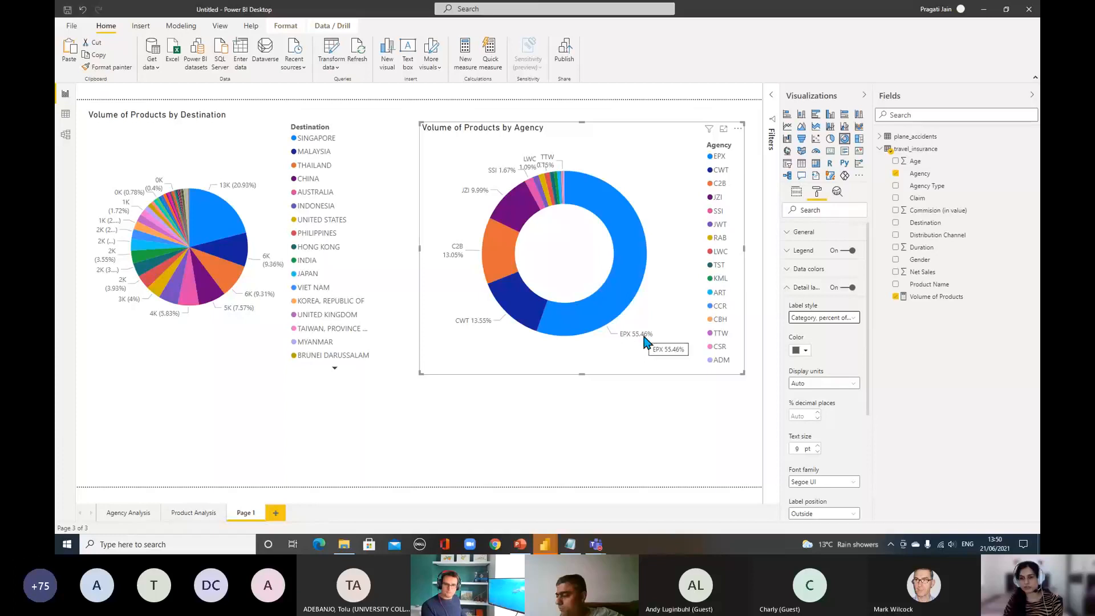
Try the All detail labels style on the donut chart and return to Category, percent of total.
left_click(853, 319)
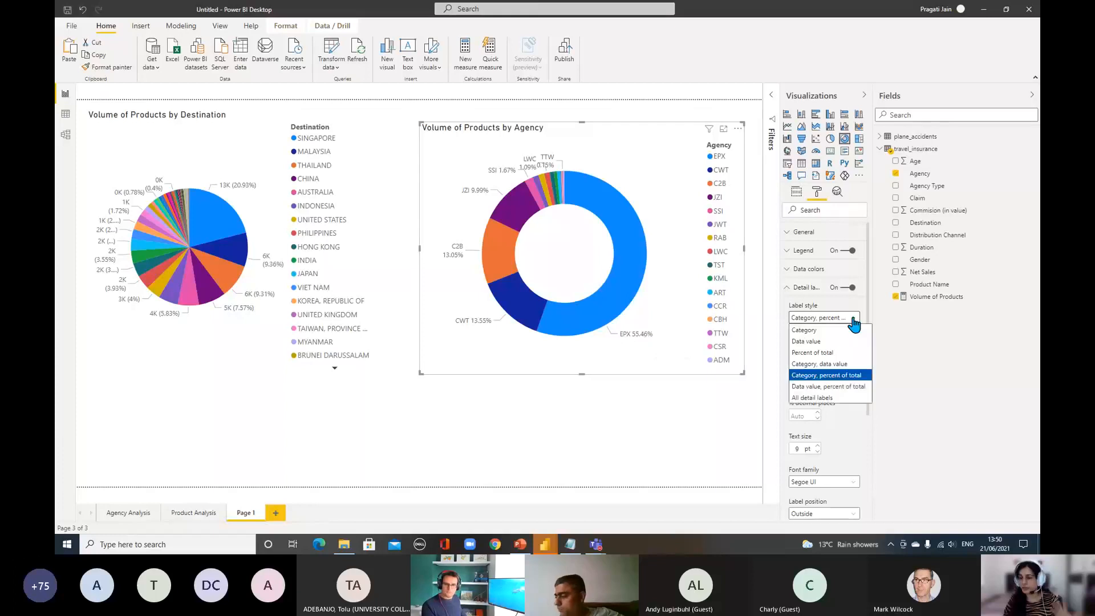
left_click(842, 398)
left_click(853, 321)
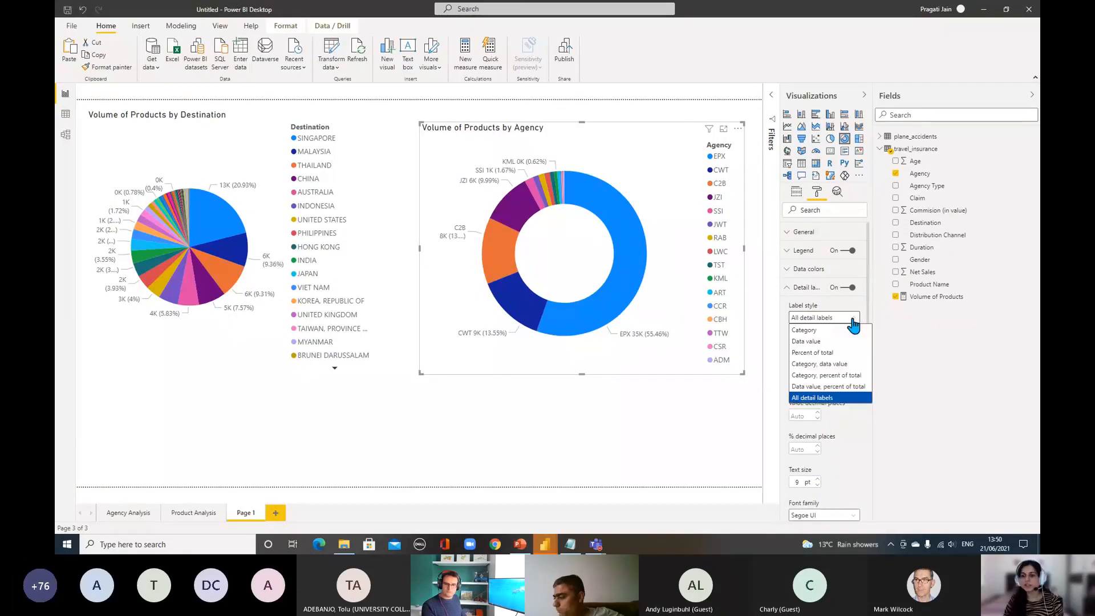
left_click(826, 375)
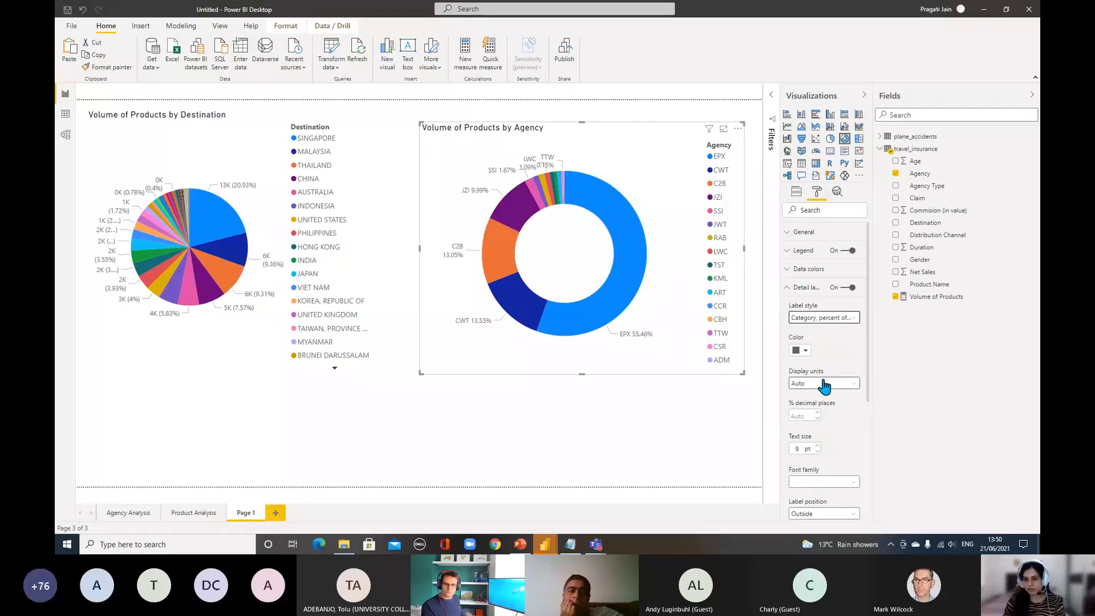
left_click(513, 448)
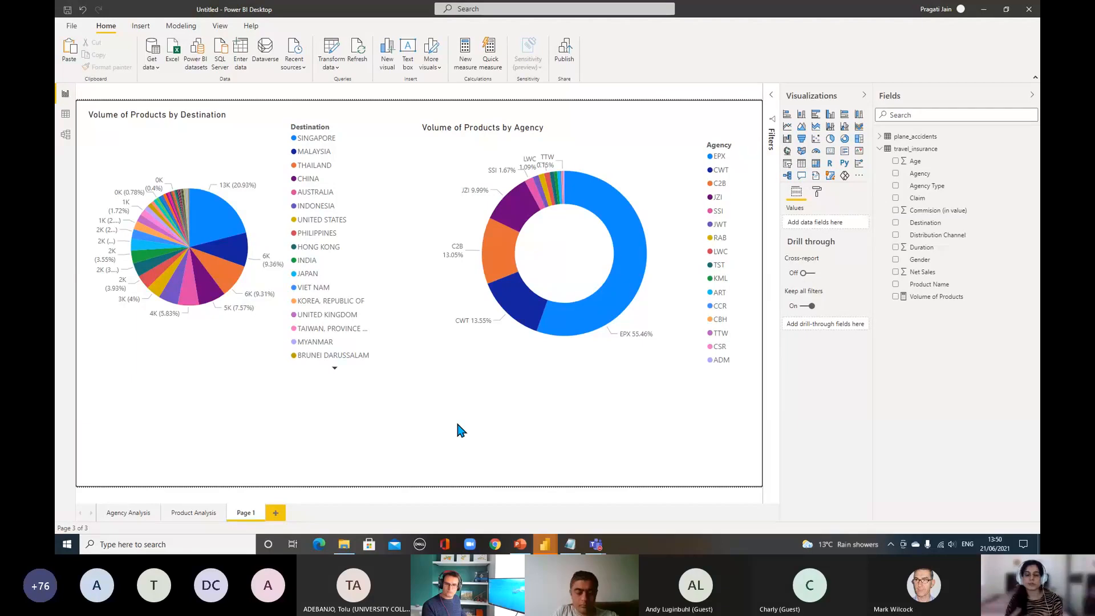
Switch to the Power BI Desktop window with the AnalysisReport file to view its Home page.
mouse_move(546, 548)
left_click(518, 525)
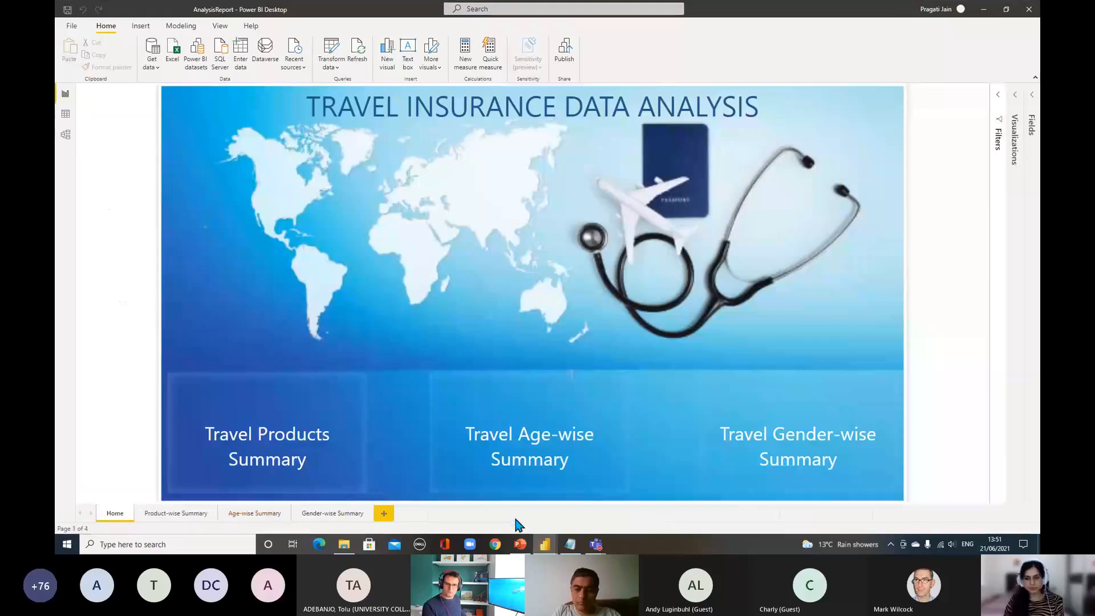